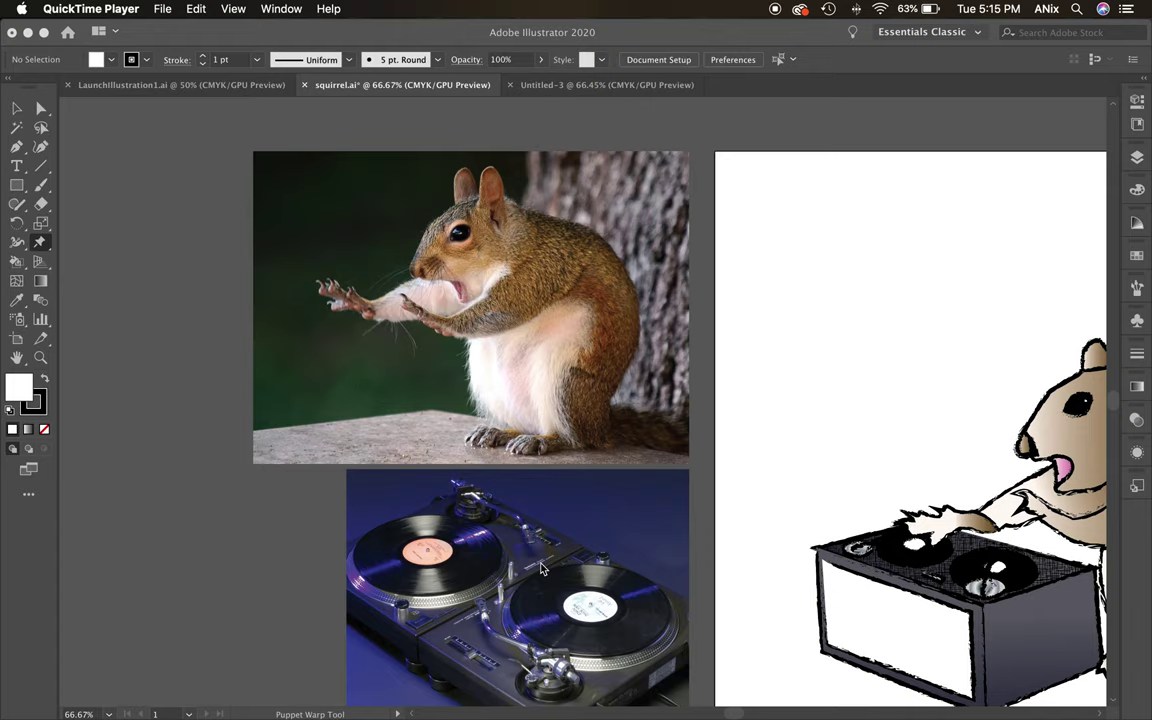
# Open the layers list and toggle Layer 1's lock and visibility, leaving the reference photos locked and visible.
pyautogui.click(1146, 160)
pyautogui.click(1139, 158)
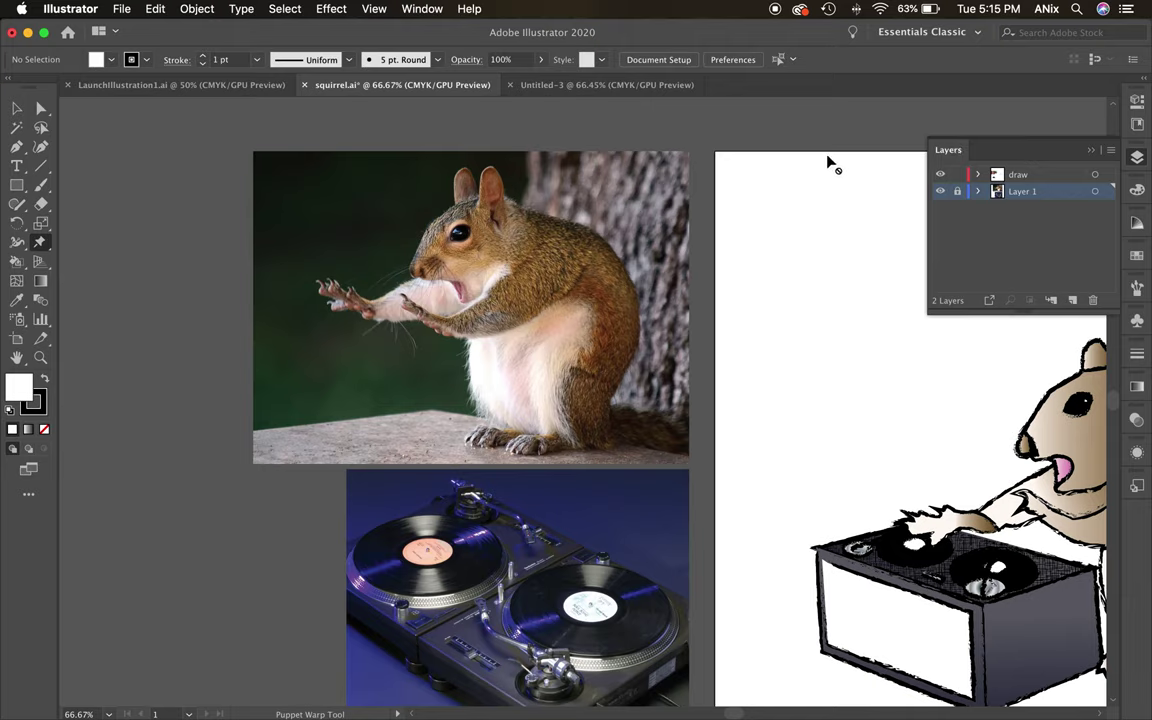
pyautogui.click(956, 193)
pyautogui.click(426, 12)
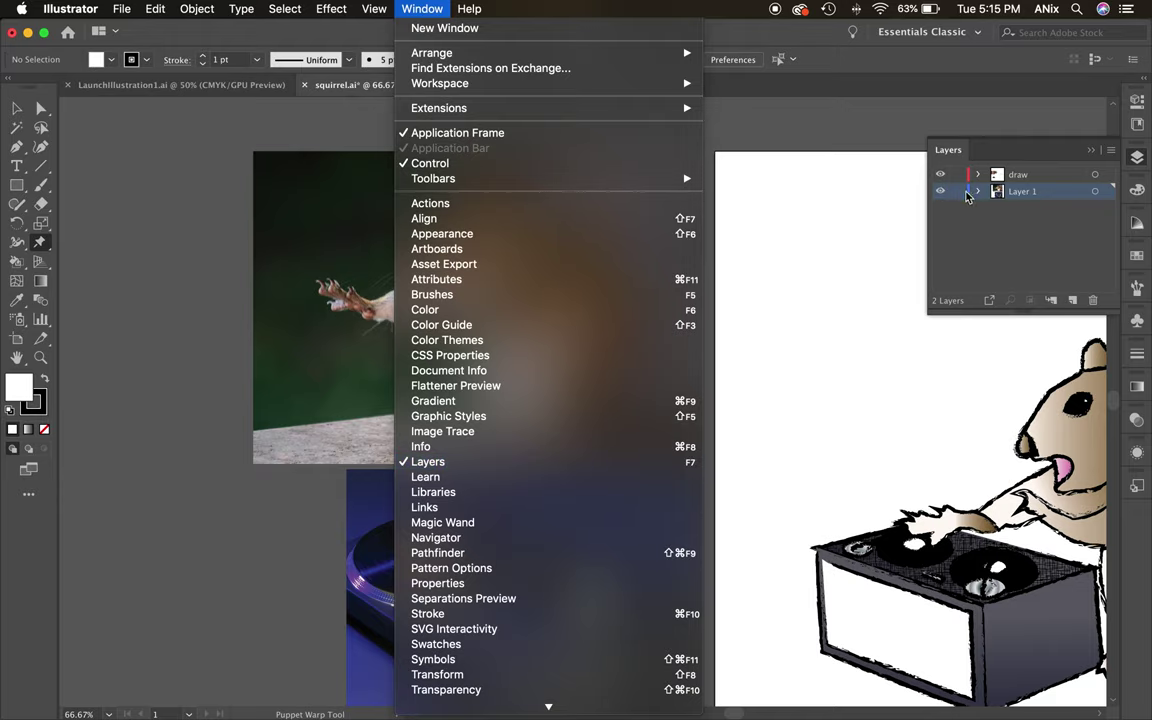
pyautogui.click(923, 146)
pyautogui.click(940, 191)
pyautogui.click(940, 191)
pyautogui.click(940, 191)
pyautogui.click(940, 191)
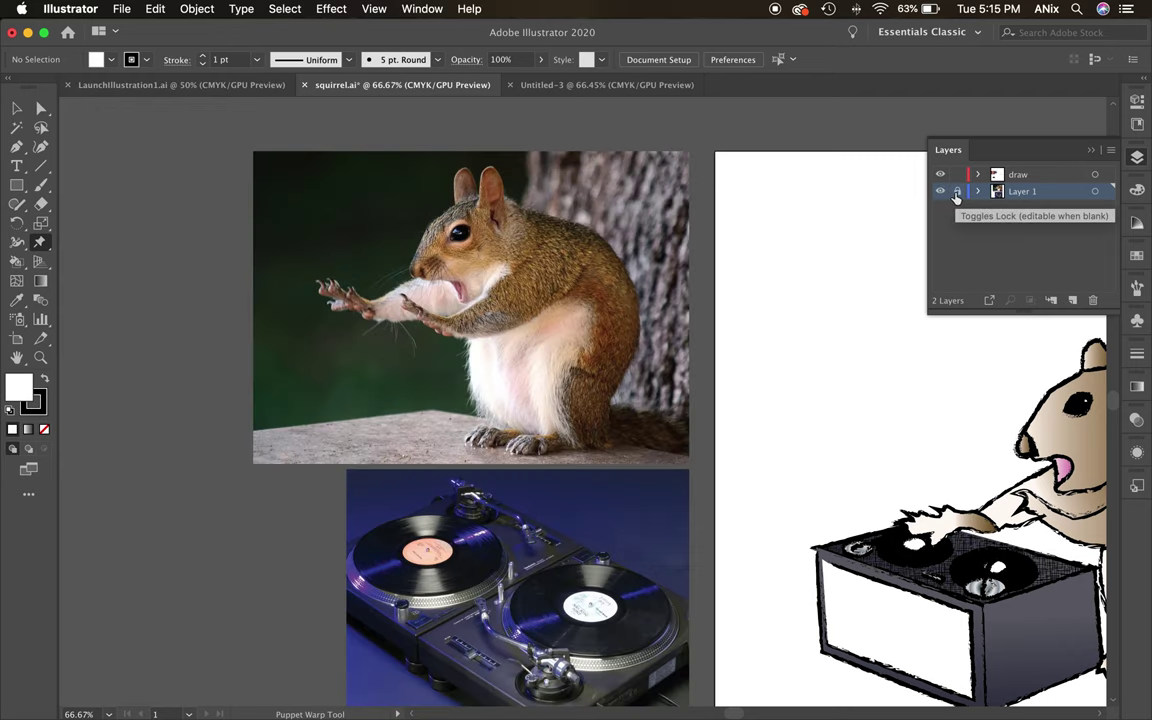
# Create a new layer above the draw layer and name it draw 2.
pyautogui.moveTo(875, 404)
pyautogui.mouseDown()
pyautogui.moveTo(841, 406)
pyautogui.moveTo(610, 308)
pyautogui.moveTo(1000, 427)
pyautogui.moveTo(1149, 455)
pyautogui.moveTo(1141, 392)
pyautogui.mouseUp()
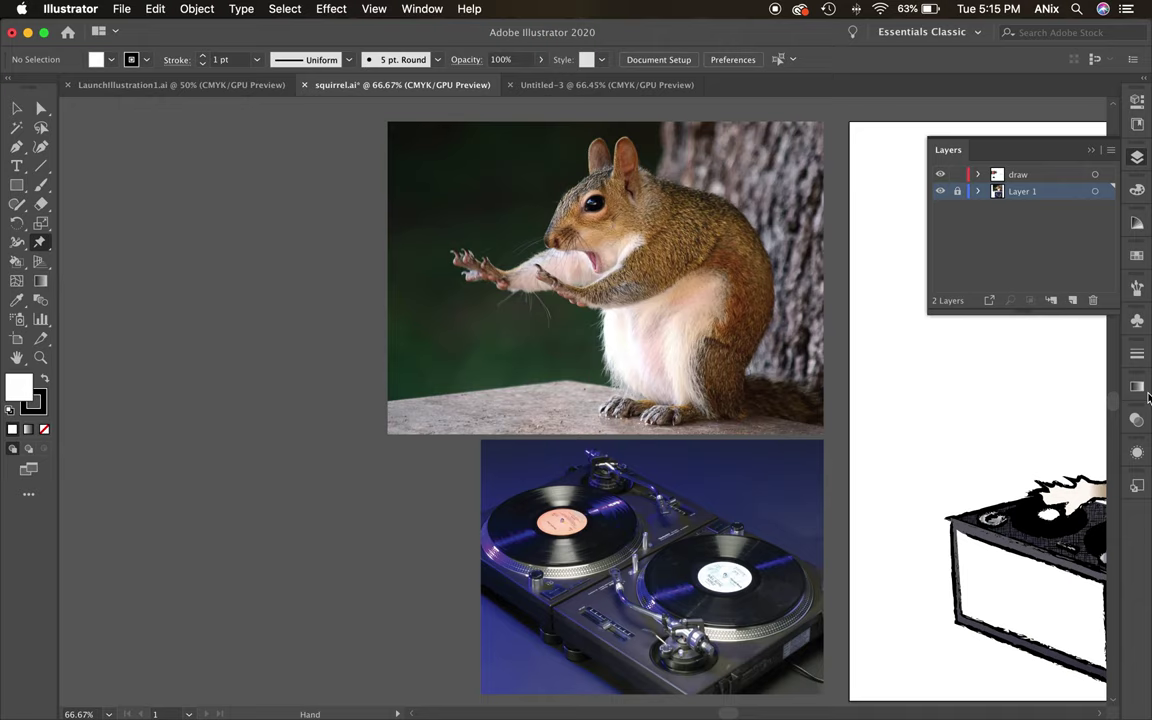
pyautogui.press('super+1')
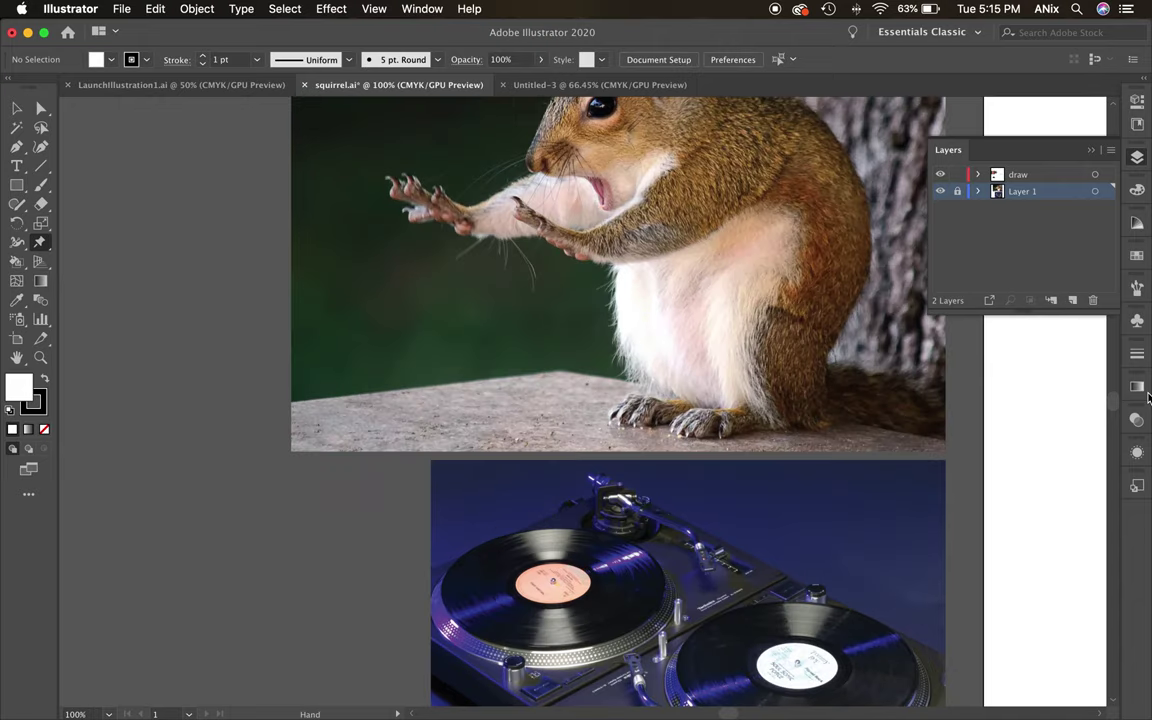
pyautogui.moveTo(806, 185)
pyautogui.mouseDown()
pyautogui.moveTo(712, 329)
pyautogui.moveTo(674, 365)
pyautogui.mouseUp()
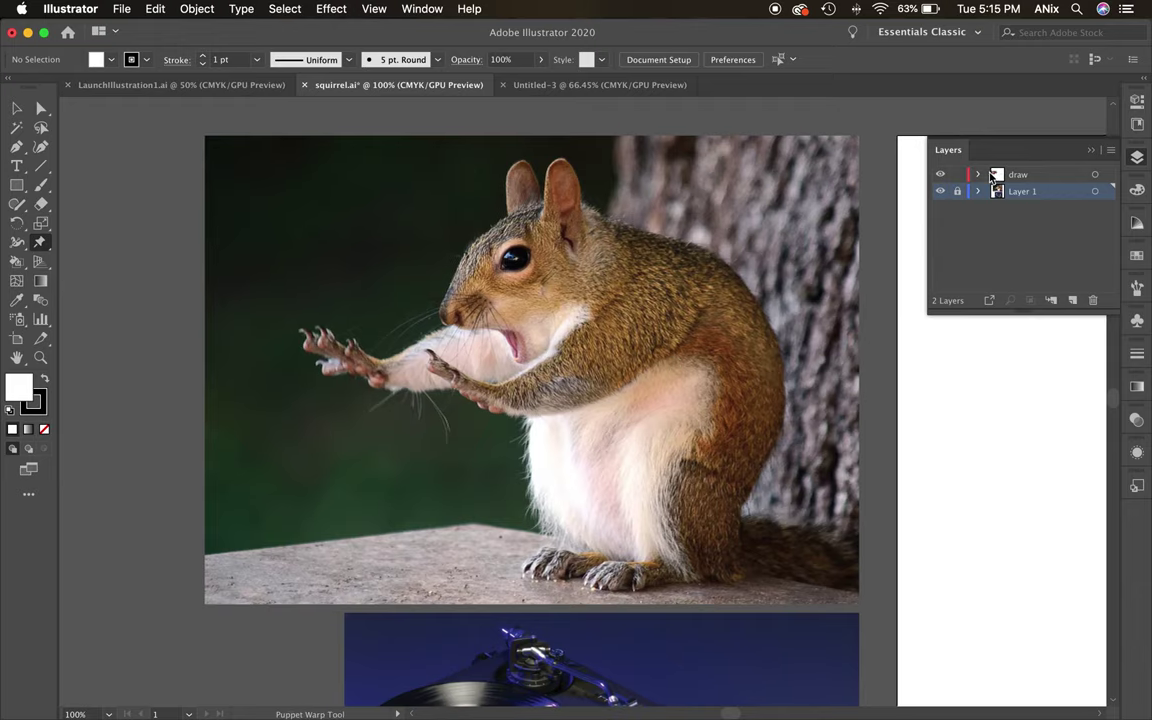
pyautogui.click(1018, 177)
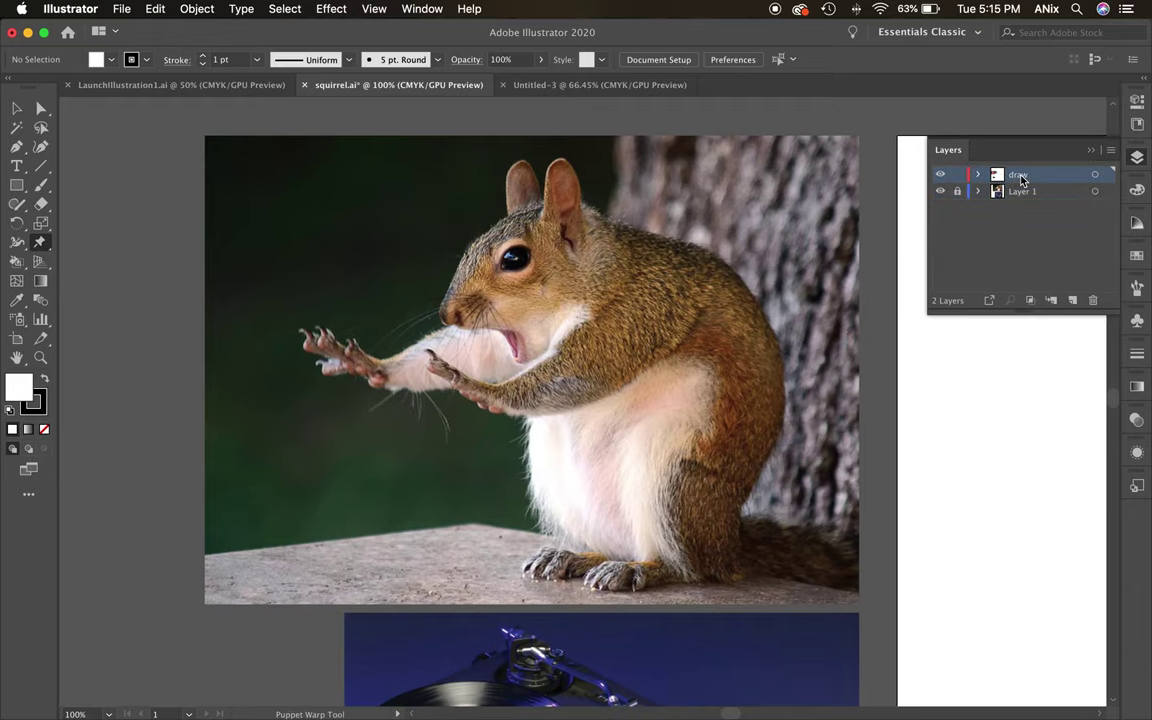
pyautogui.click(1073, 301)
pyautogui.doubleClick(1024, 176)
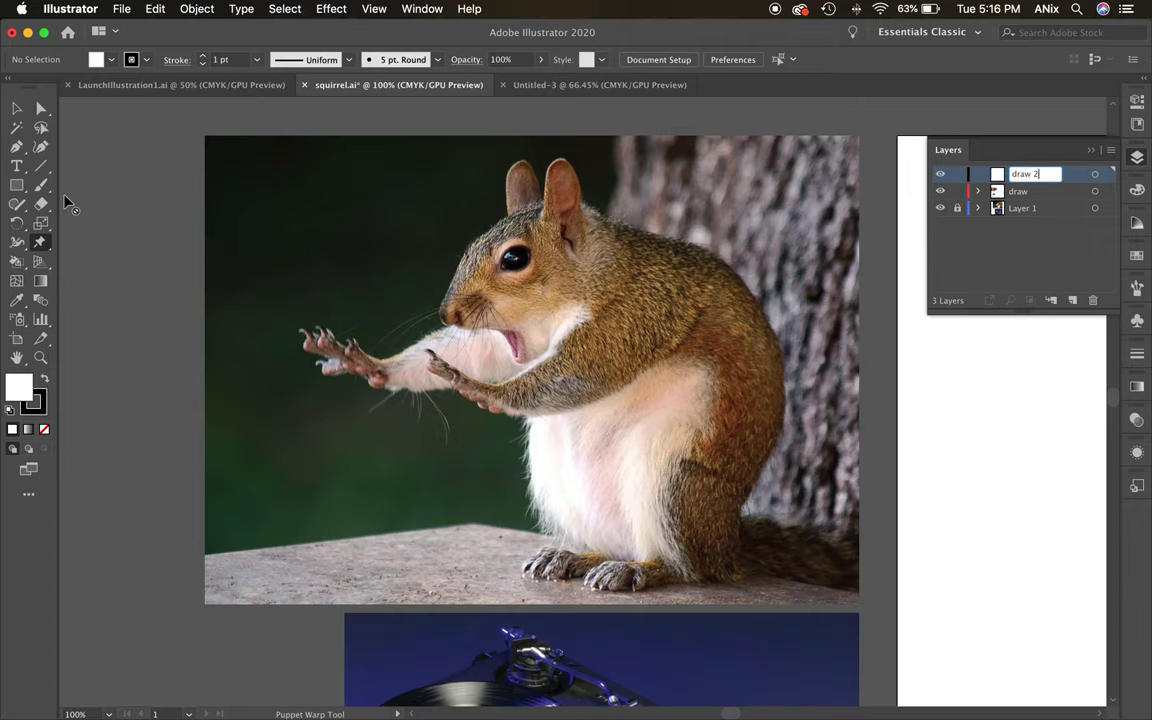
# Start a Pen path on the draw 2 layer, tracing both squirrel ears with straight segments to the nape.
pyautogui.click(16, 146)
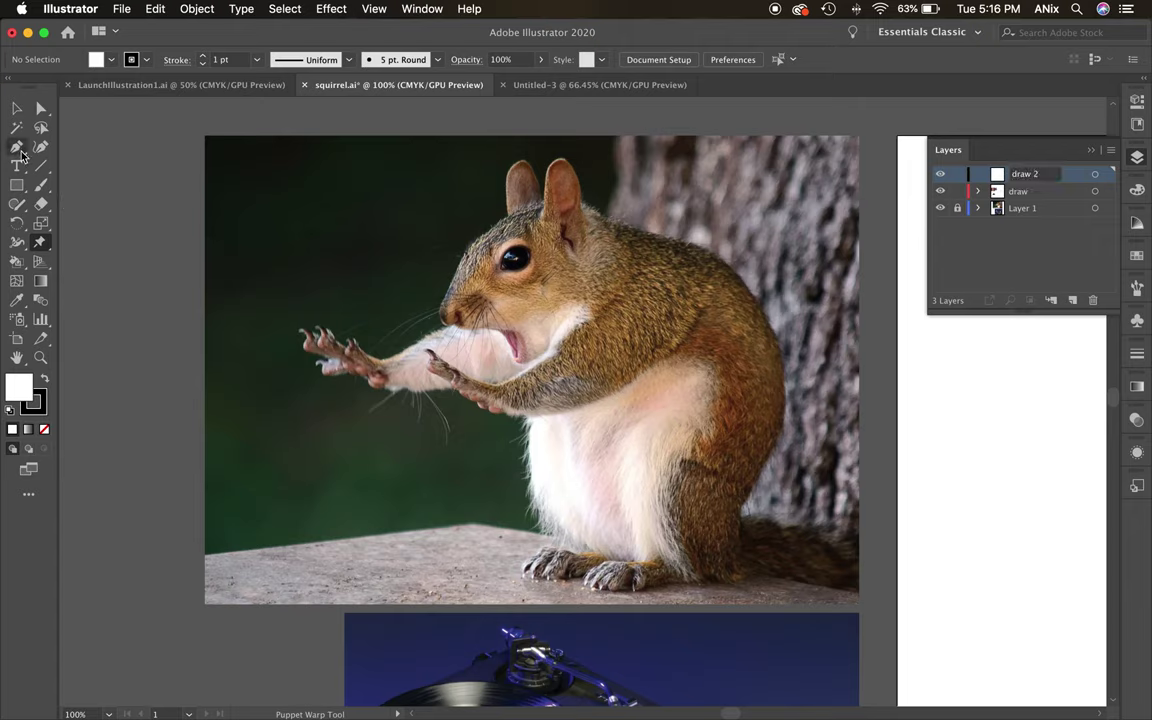
pyautogui.click(507, 213)
pyautogui.click(521, 158)
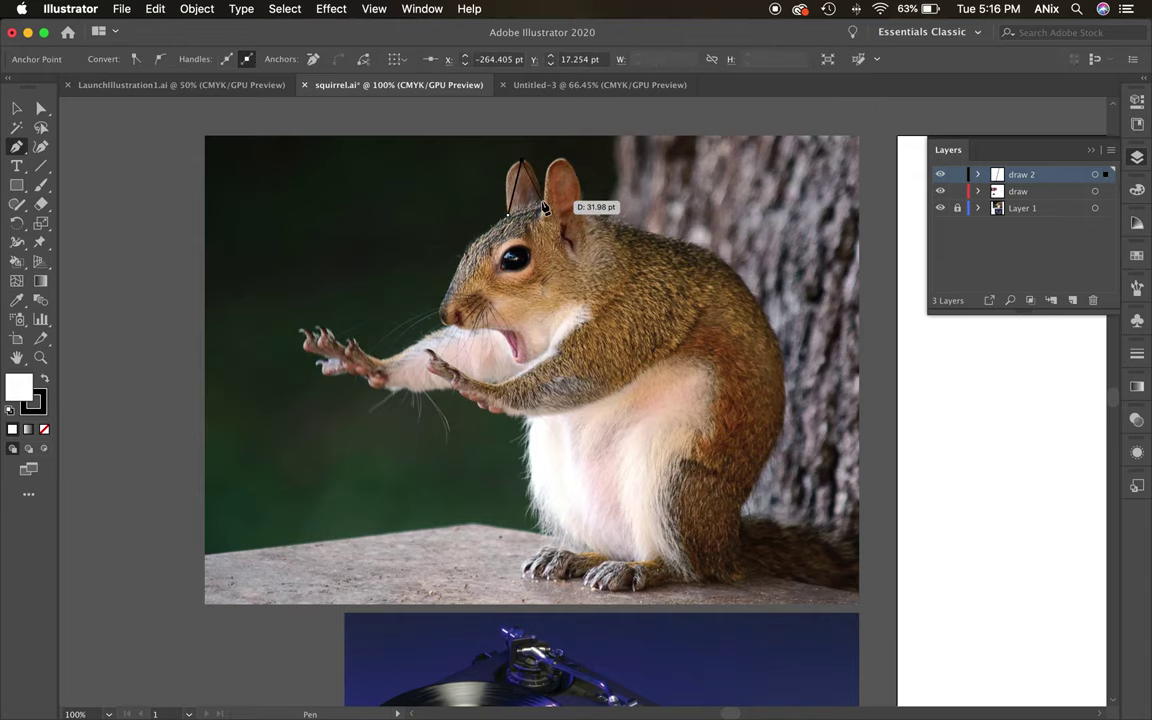
pyautogui.click(540, 197)
pyautogui.click(561, 159)
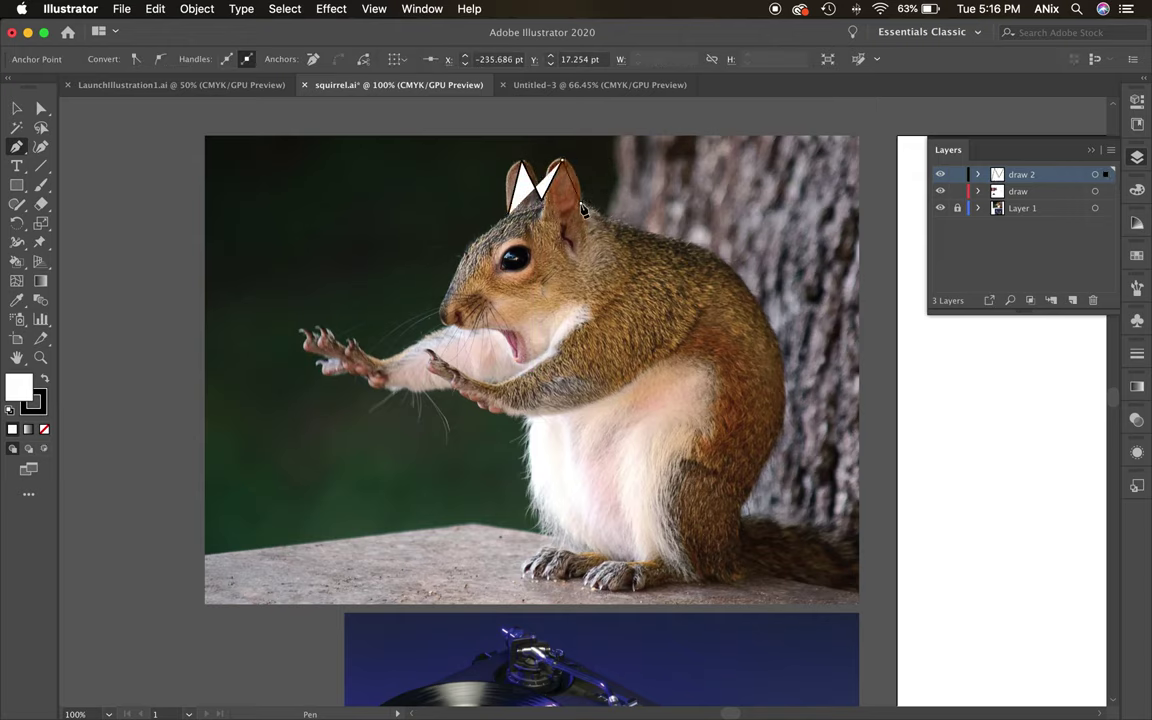
pyautogui.click(598, 213)
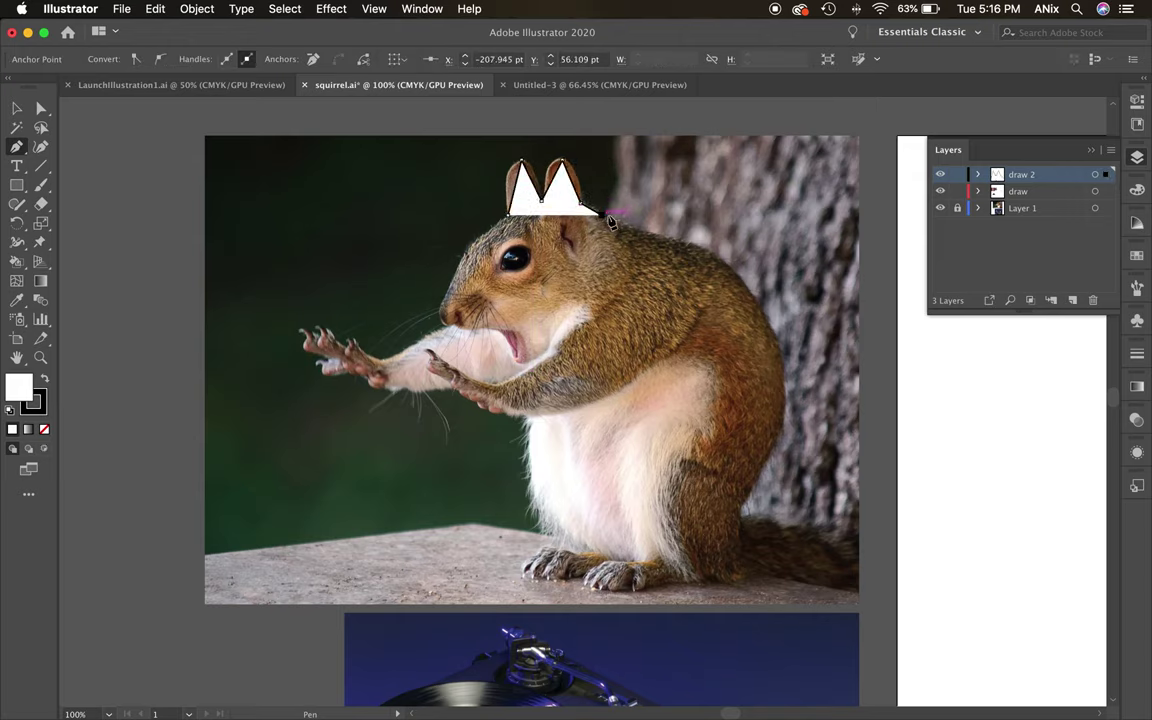
# Continue the outline down the squirrel's back and along the top of the tail to the photo's edge.
pyautogui.click(768, 325)
pyautogui.click(742, 514)
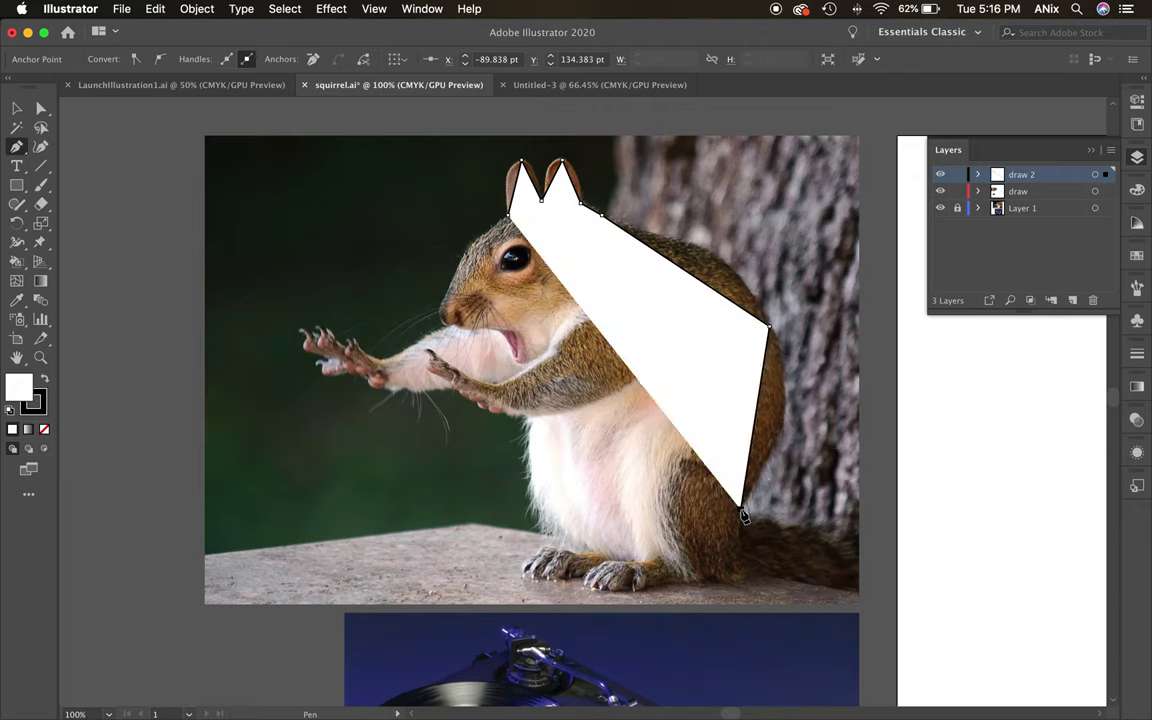
pyautogui.click(790, 521)
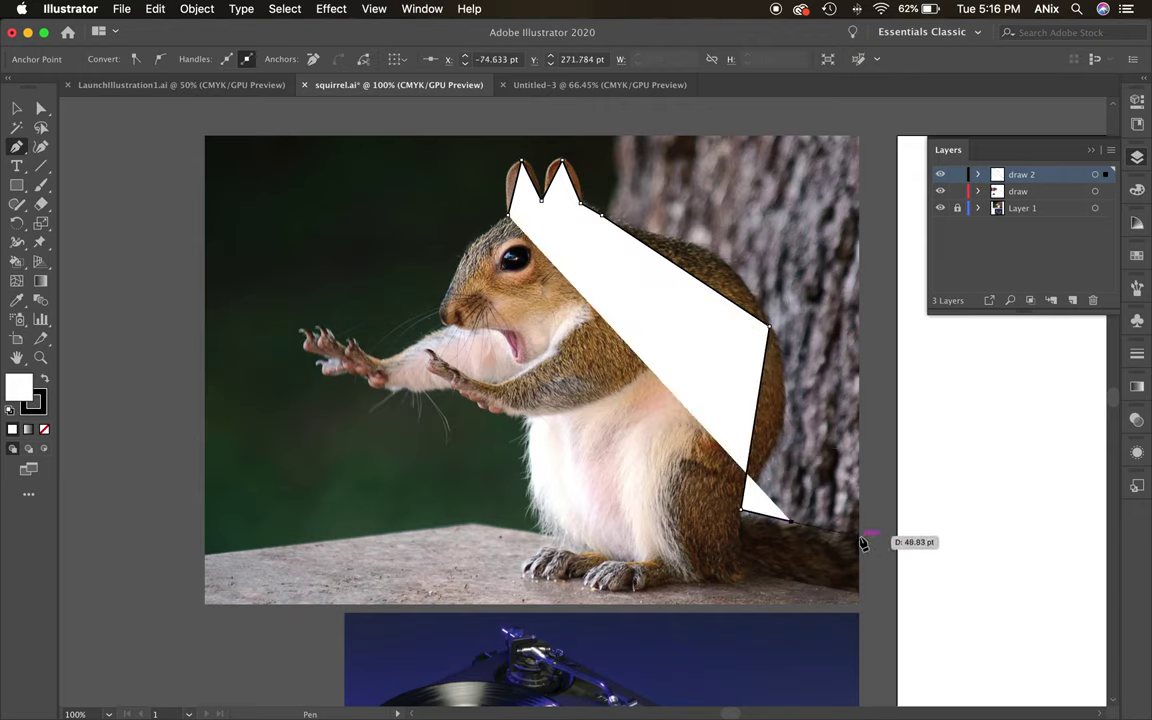
pyautogui.click(859, 536)
pyautogui.click(859, 592)
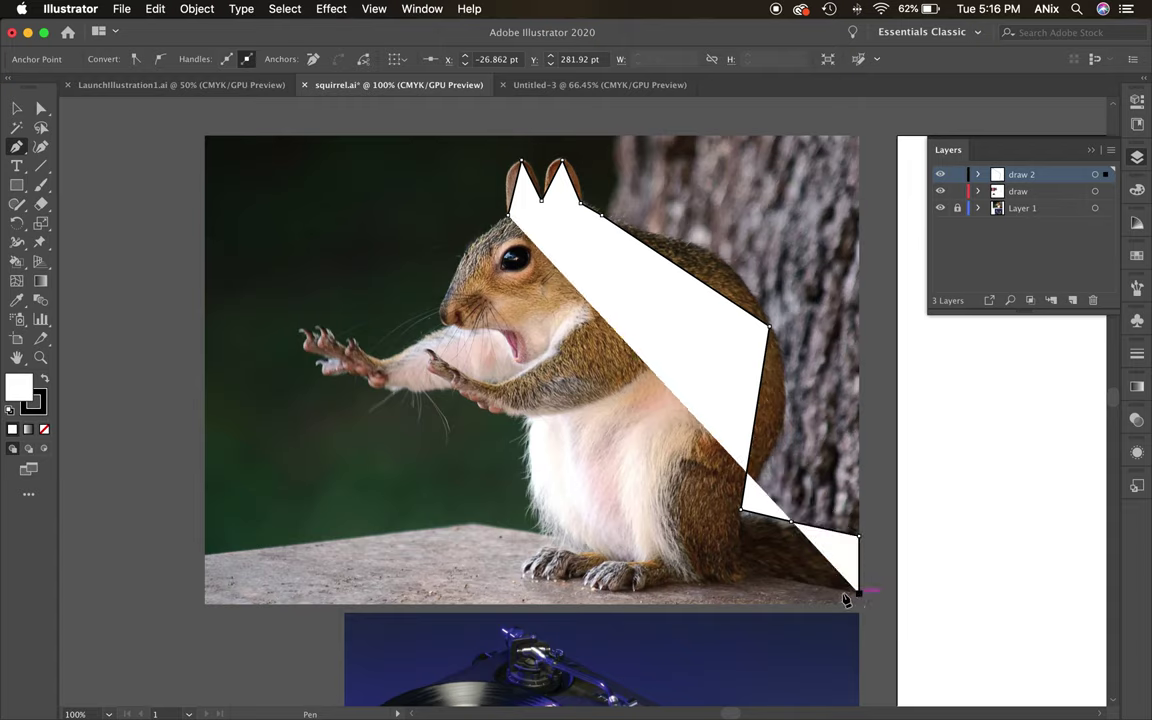
# Extend the outline back along the tail's underside to the heel of the nearer hind foot.
pyautogui.click(760, 577)
pyautogui.click(728, 584)
pyautogui.click(704, 578)
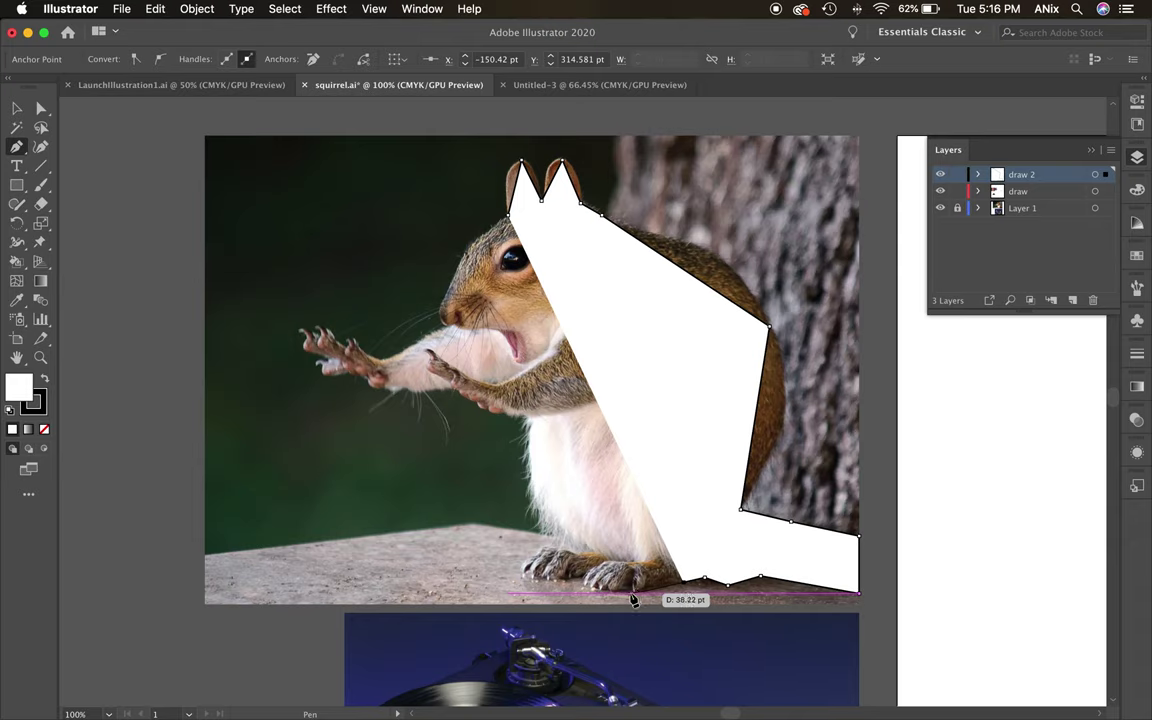
pyautogui.click(632, 593)
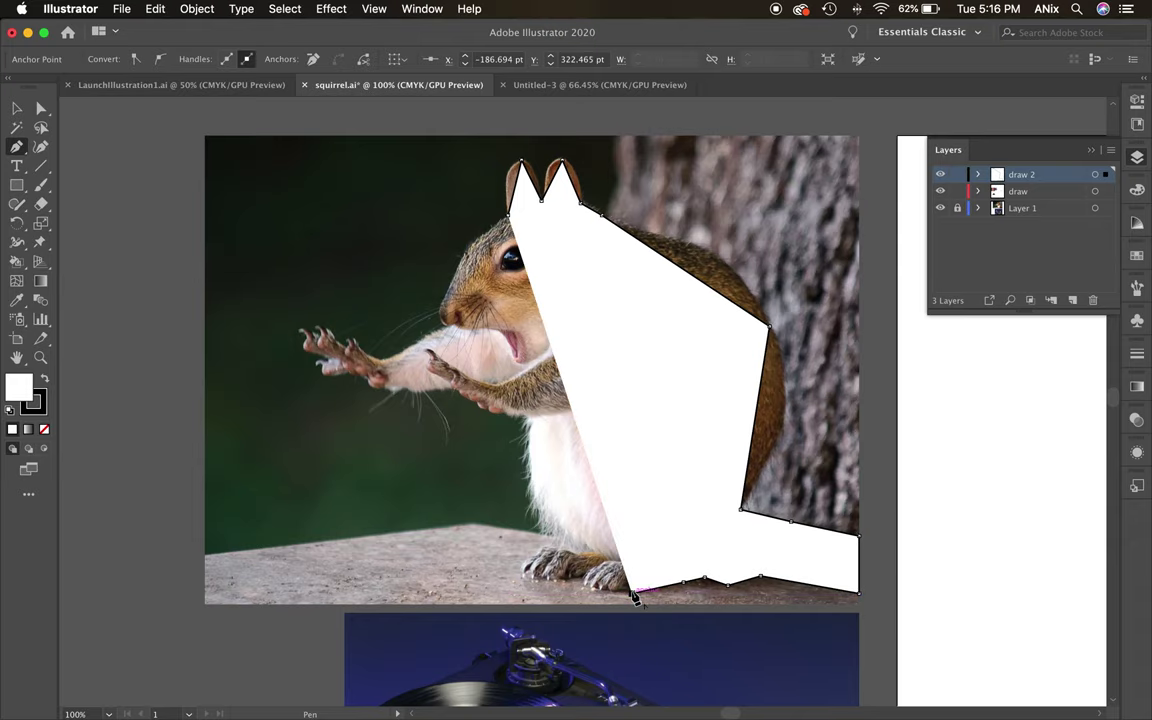
# Trace the toes of the nearer hind foot with short zigzag Pen segments.
pyautogui.press('super+equal')
pyautogui.press('super+equal')
pyautogui.press('super+equal')
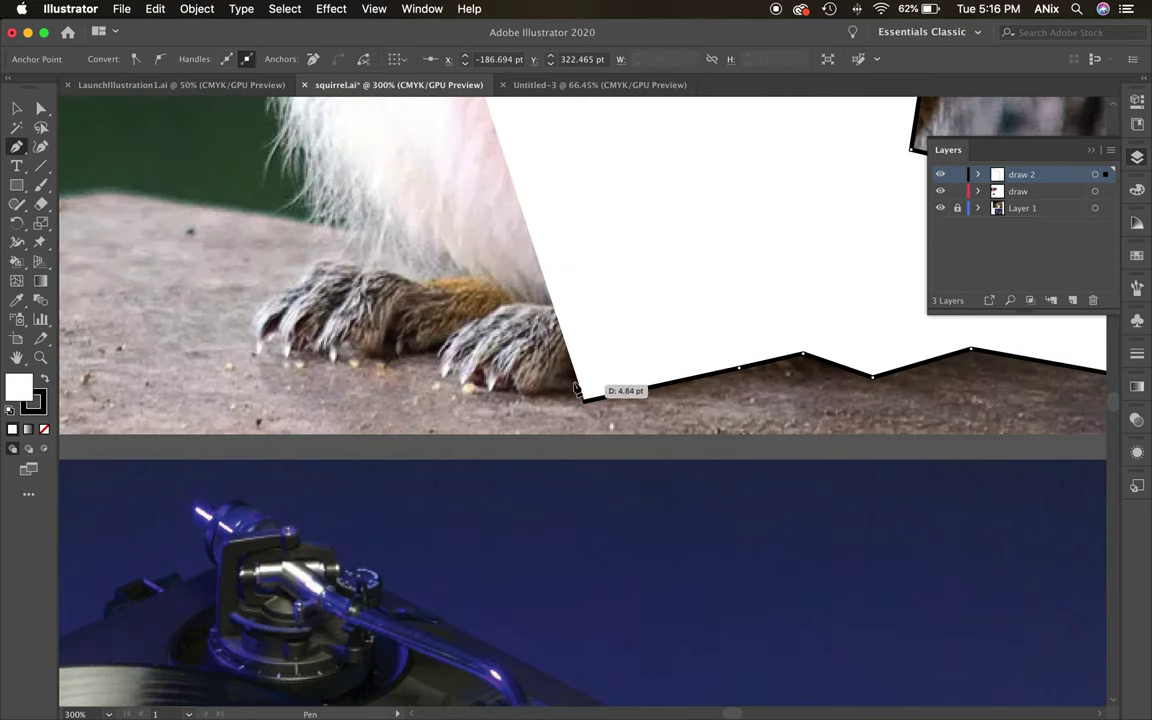
pyautogui.click(576, 385)
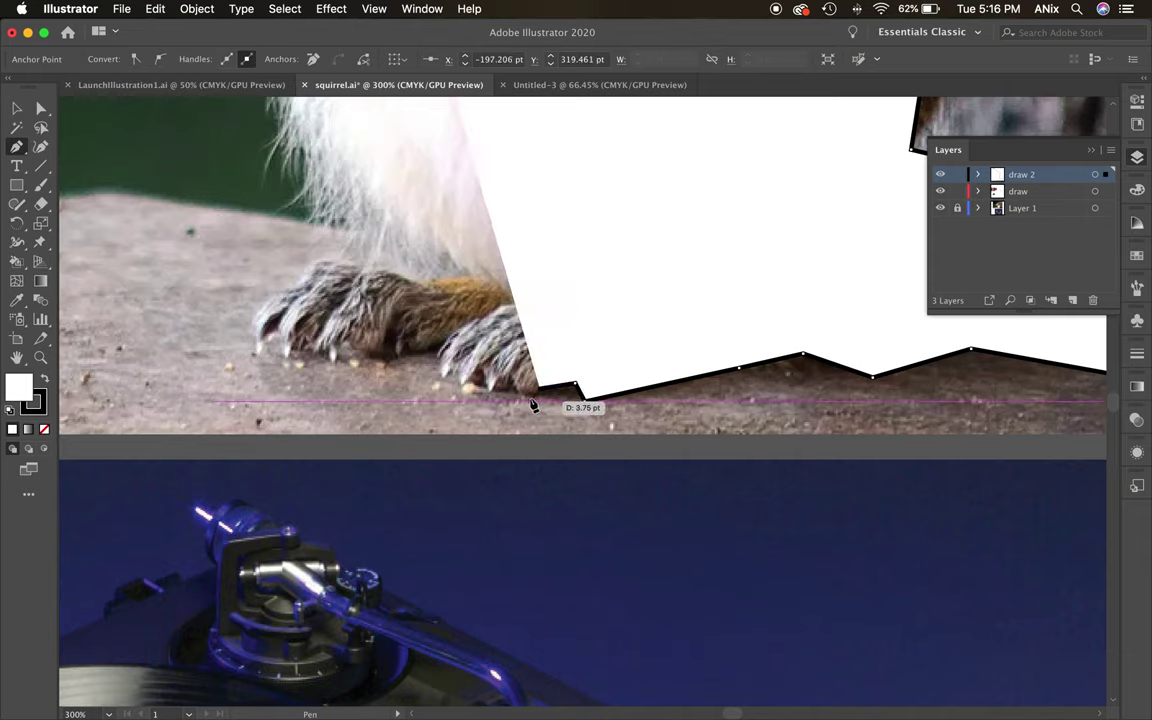
pyautogui.click(524, 400)
pyautogui.click(514, 383)
pyautogui.click(499, 390)
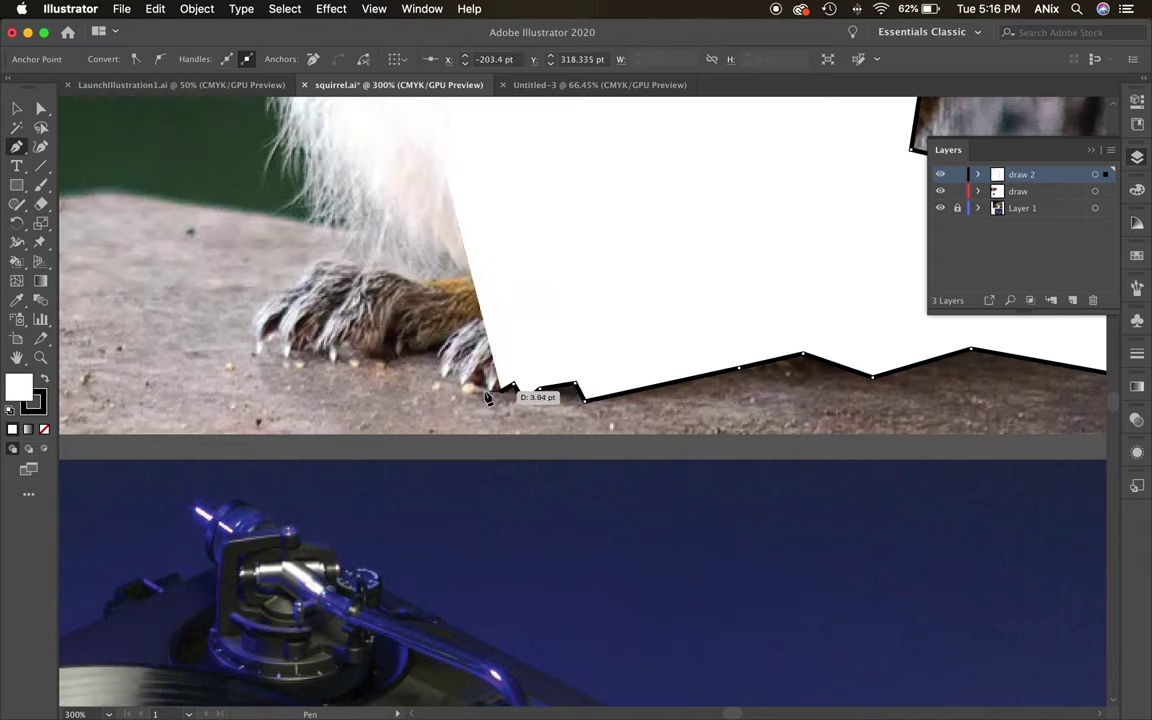
pyautogui.click(484, 389)
pyautogui.click(463, 378)
pyautogui.click(442, 374)
pyautogui.click(439, 356)
pyautogui.click(444, 348)
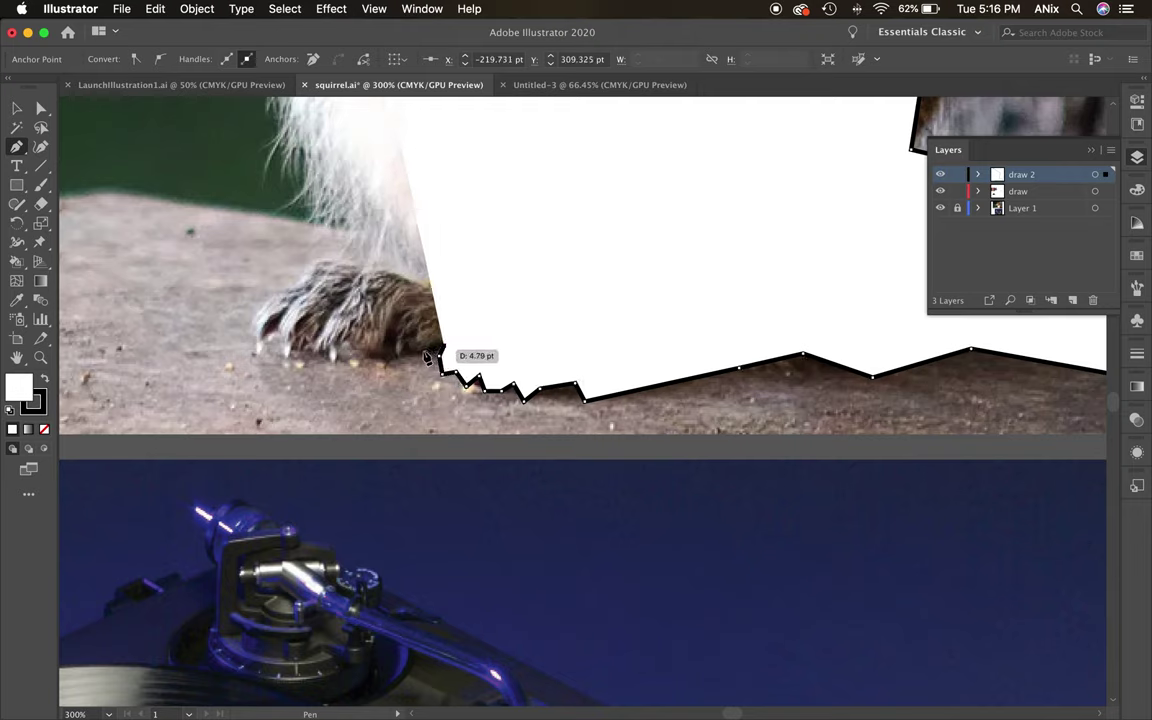
# Trace the underside and toes of the farther hind foot with curved Pen segments.
pyautogui.click(405, 355)
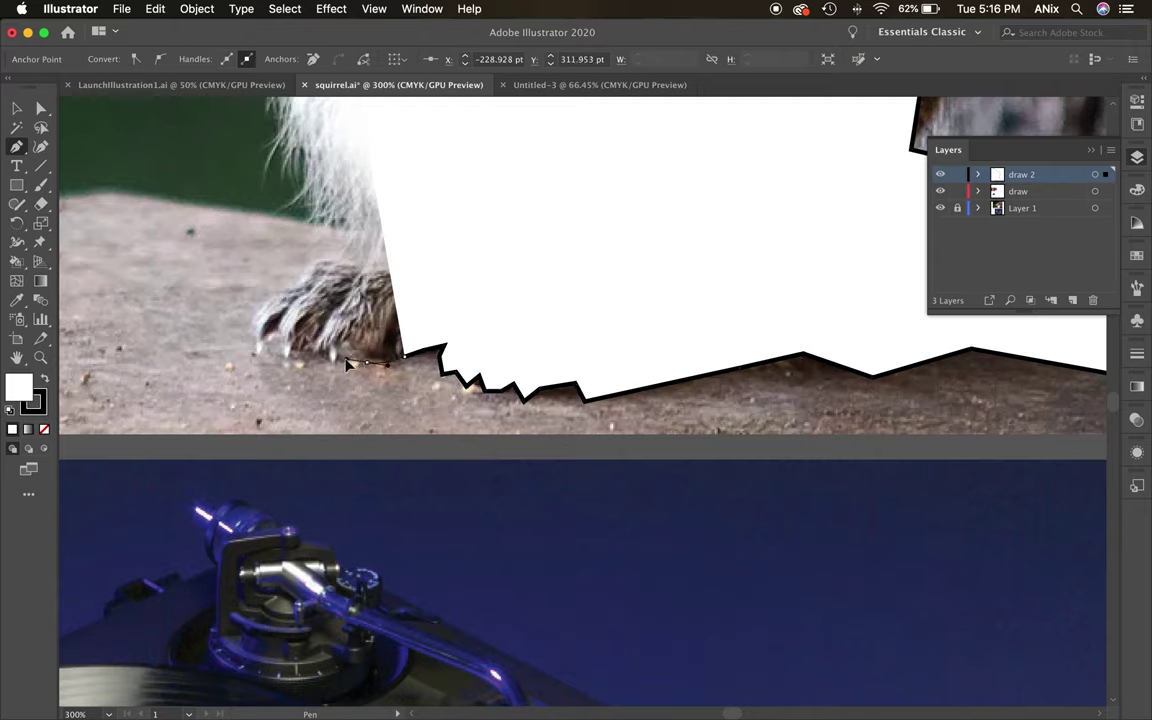
pyautogui.click(362, 350)
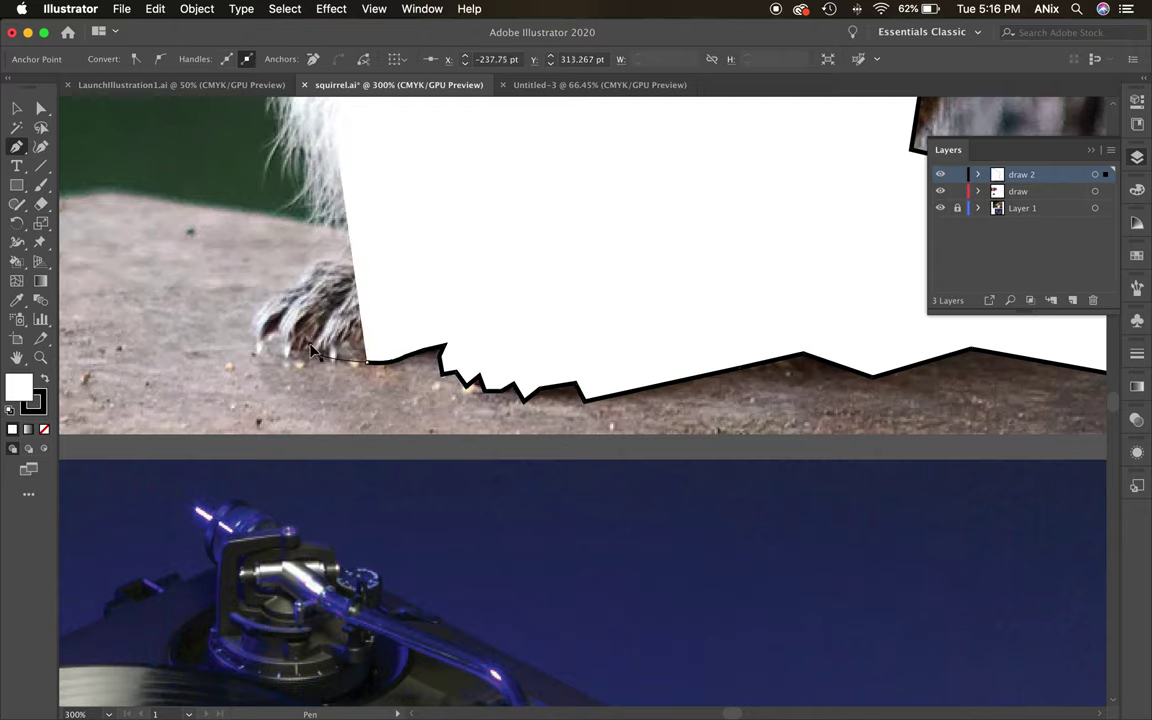
pyautogui.click(316, 353)
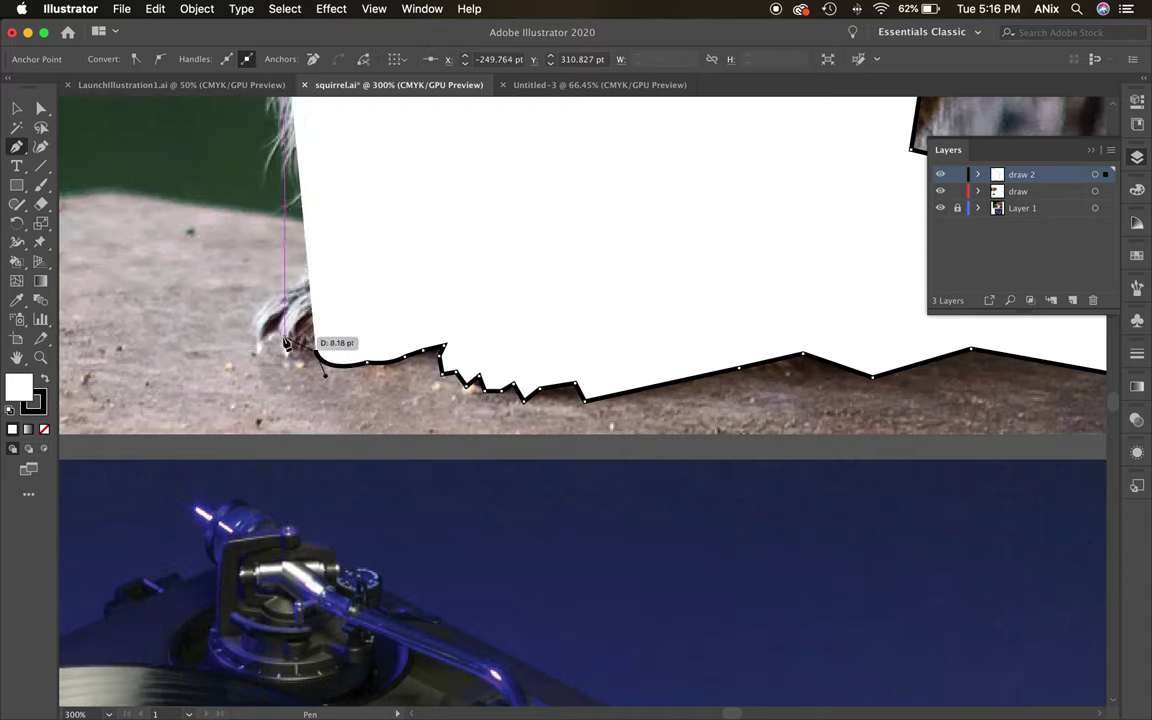
pyautogui.click(282, 336)
pyautogui.moveTo(254, 332); pyautogui.dragTo(255, 304)
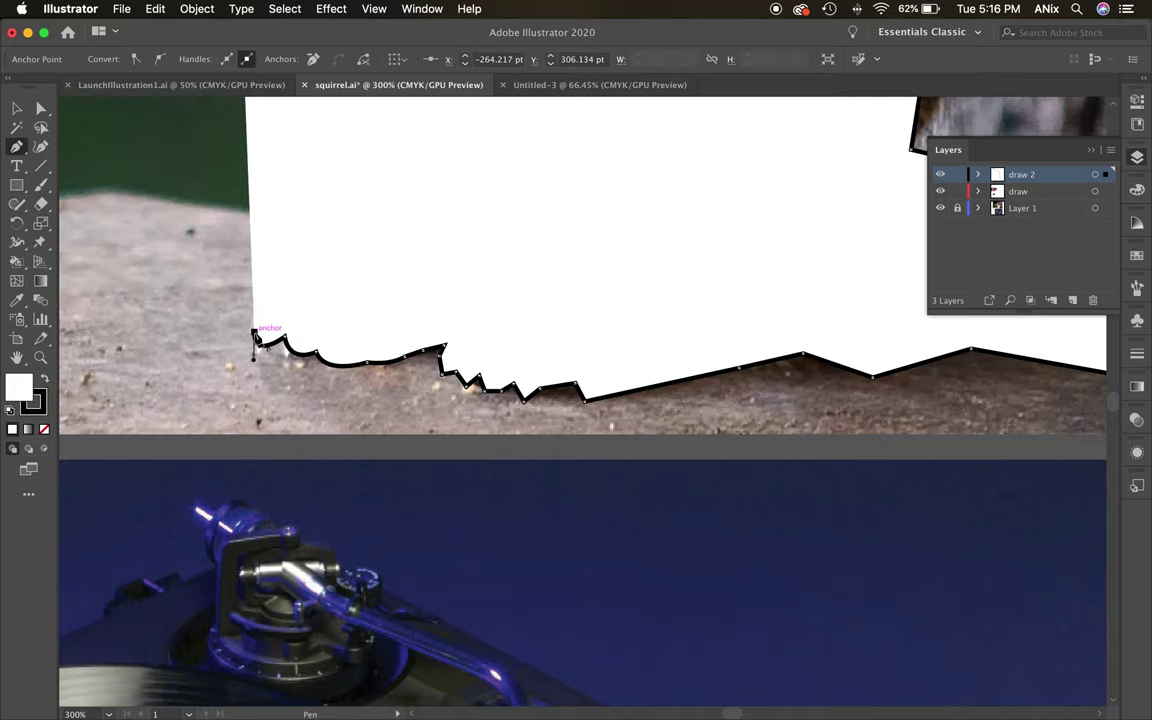
# Set the path's fill to none and continue the outline up the belly to the nearer forearm.
pyautogui.moveTo(429, 211); pyautogui.dragTo(391, 499)
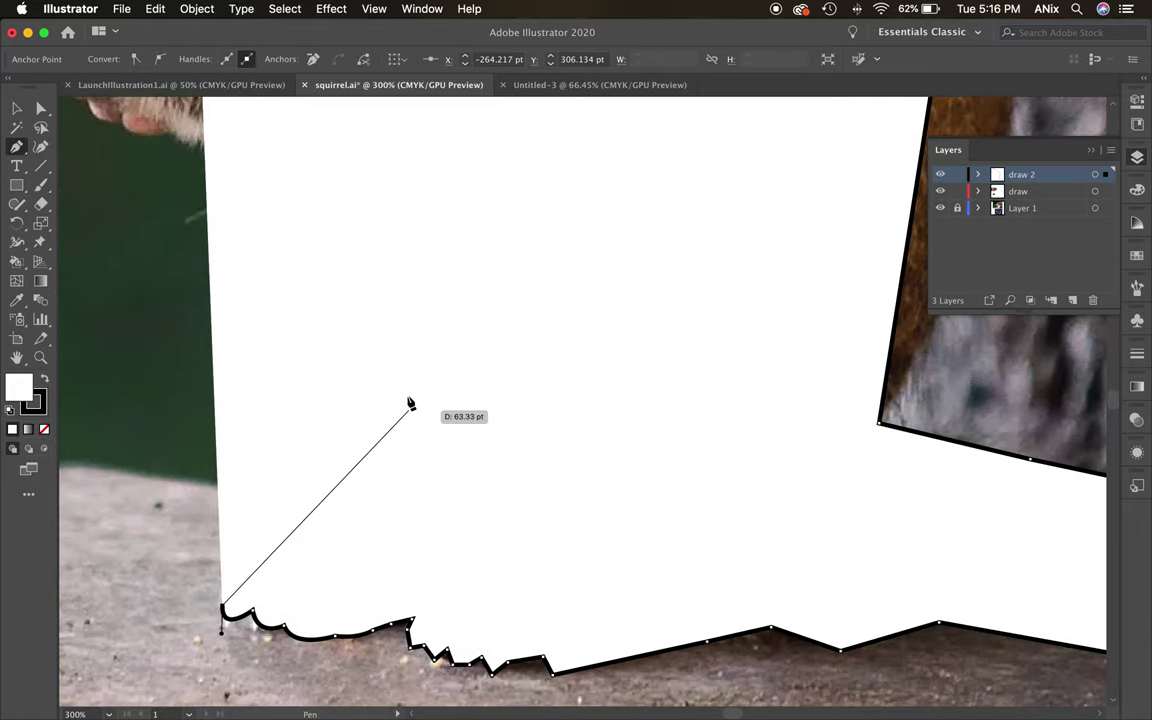
pyautogui.click(43, 429)
pyautogui.moveTo(268, 553); pyautogui.dragTo(320, 510)
pyautogui.moveTo(246, 149); pyautogui.dragTo(452, 388)
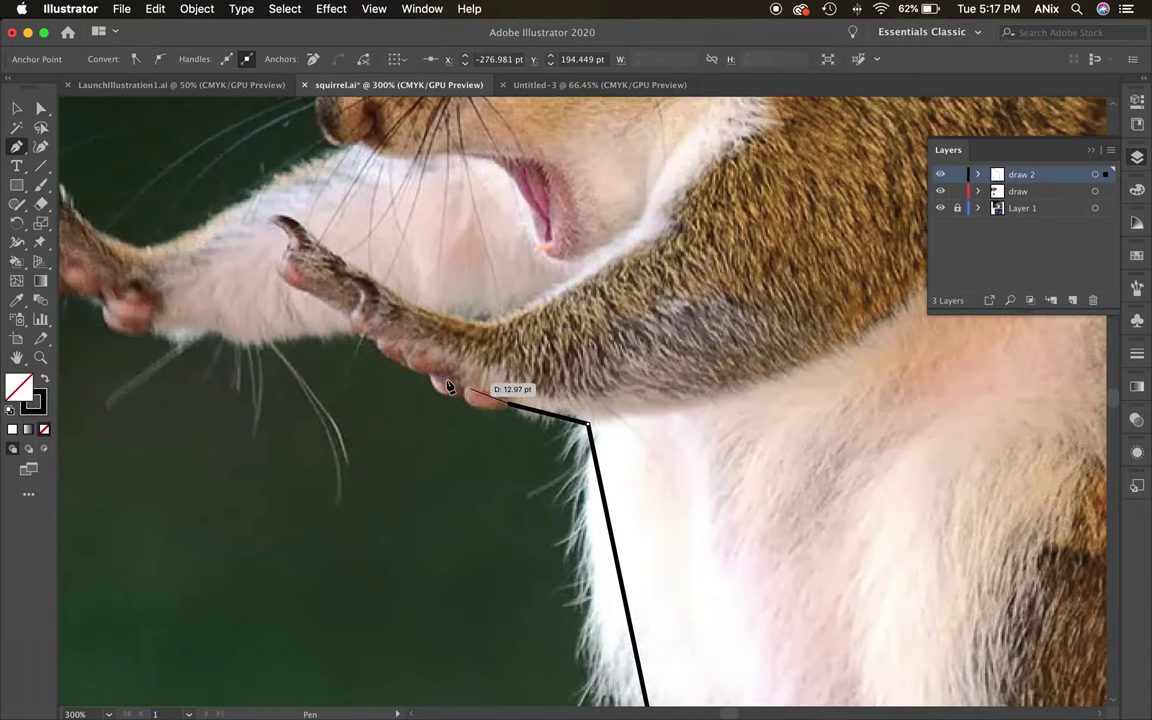
# Trace beneath the nearer paw and along the underside of the outstretched arm to its wrist.
pyautogui.click(388, 348)
pyautogui.click(355, 331)
pyautogui.moveTo(333, 343); pyautogui.dragTo(307, 253)
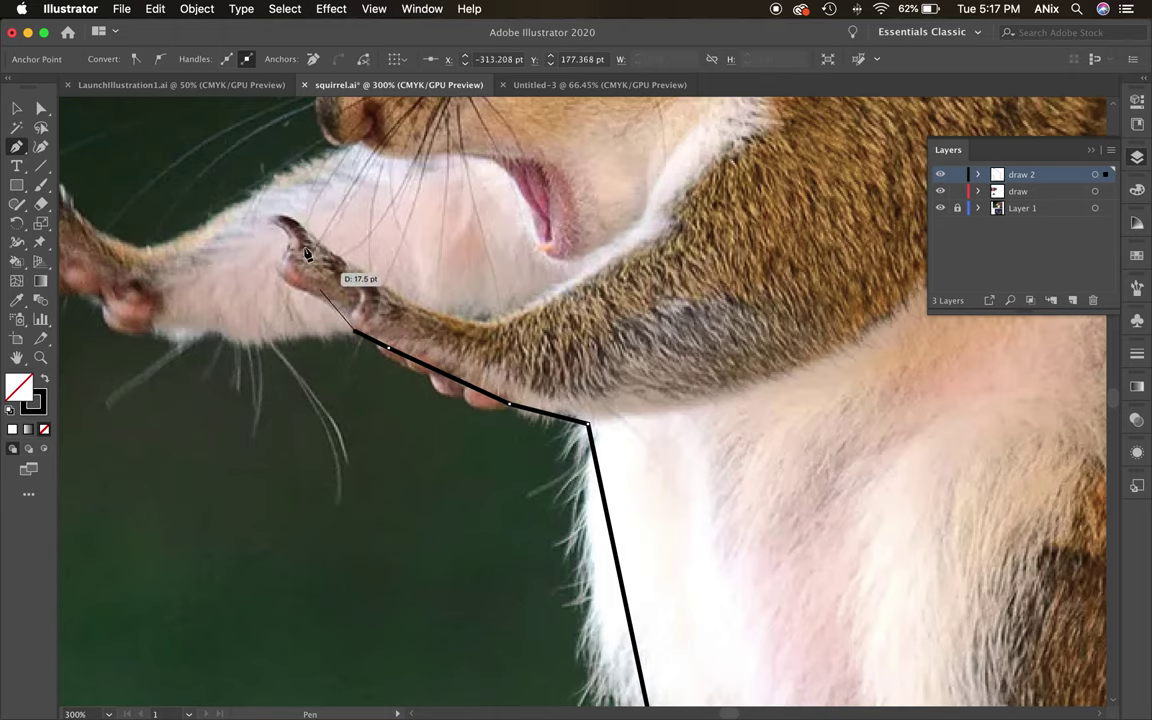
pyautogui.click(318, 348)
pyautogui.click(269, 351)
pyautogui.click(211, 330)
pyautogui.click(151, 328)
pyautogui.moveTo(168, 338); pyautogui.dragTo(454, 430)
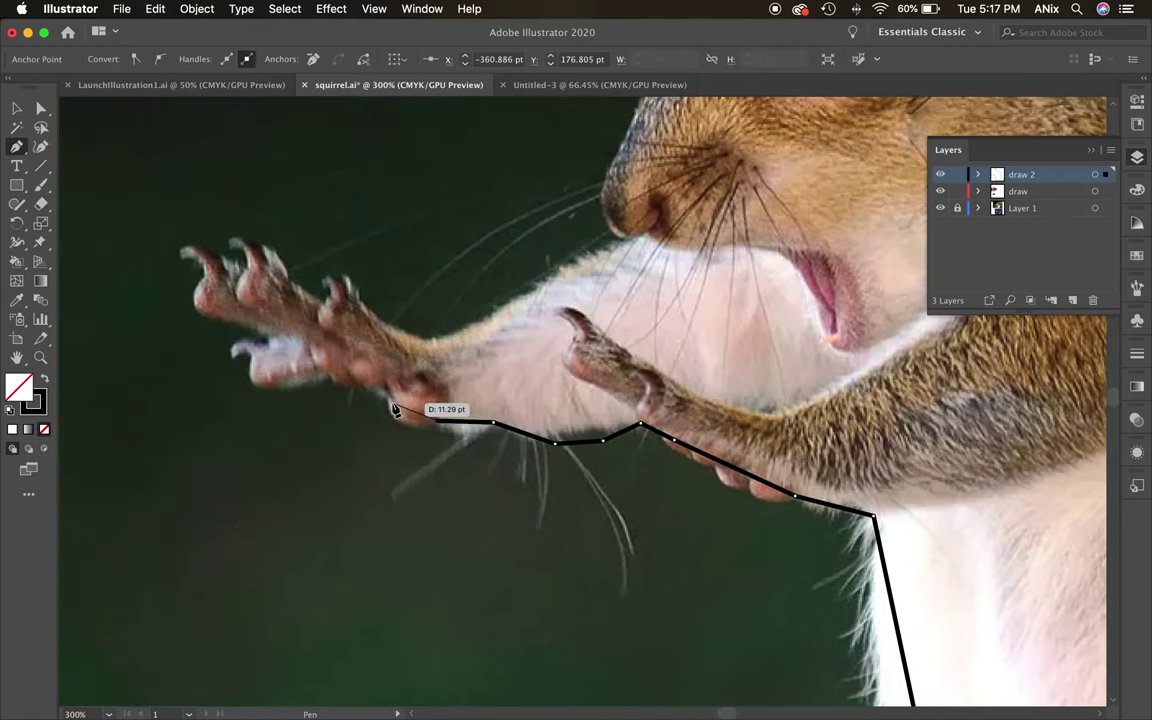
# Trace the outstretched paw's palm and lowest finger, including its claw, with curved and straight segments.
pyautogui.click(384, 398)
pyautogui.click(330, 380)
pyautogui.moveTo(251, 360)
pyautogui.mouseDown()
pyautogui.moveTo(248, 315)
pyautogui.moveTo(270, 309)
pyautogui.mouseUp()
pyautogui.moveTo(232, 358); pyautogui.dragTo(228, 371)
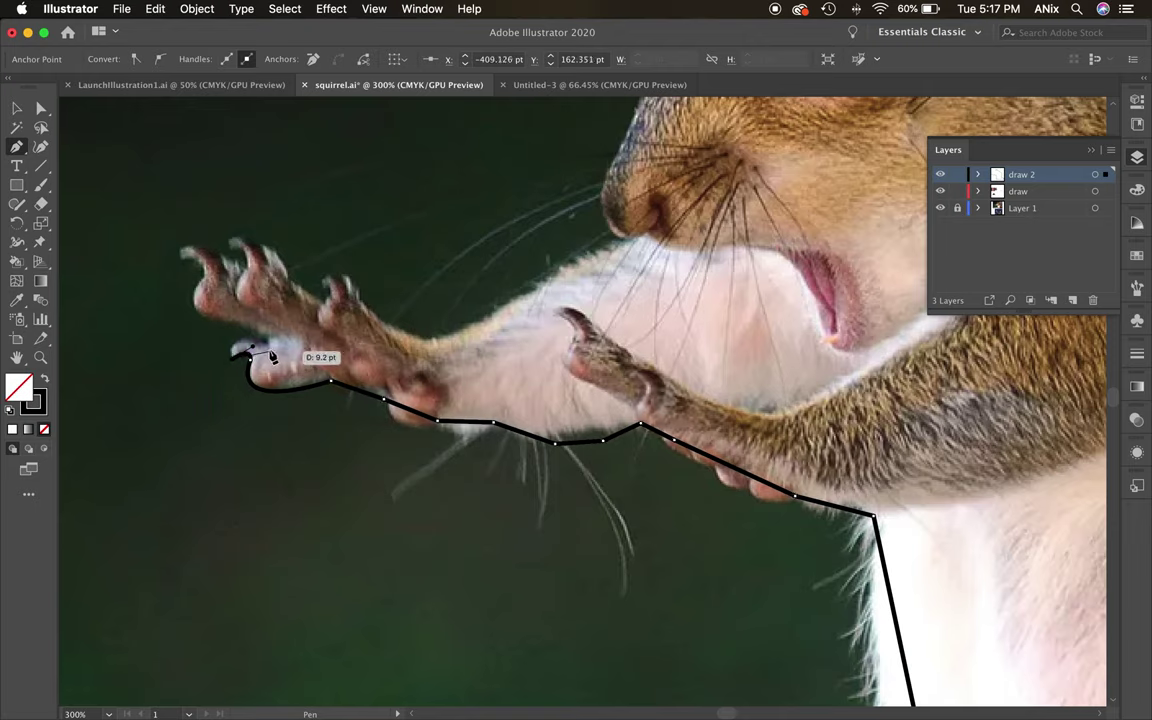
pyautogui.click(270, 344)
# Trace the remaining fingers and claws of the outstretched paw with short Pen segments.
pyautogui.moveTo(201, 277); pyautogui.dragTo(182, 260)
pyautogui.click(180, 252)
pyautogui.click(224, 258)
pyautogui.click(246, 267)
pyautogui.click(230, 242)
pyautogui.click(261, 247)
pyautogui.click(292, 281)
pyautogui.click(323, 303)
pyautogui.click(323, 283)
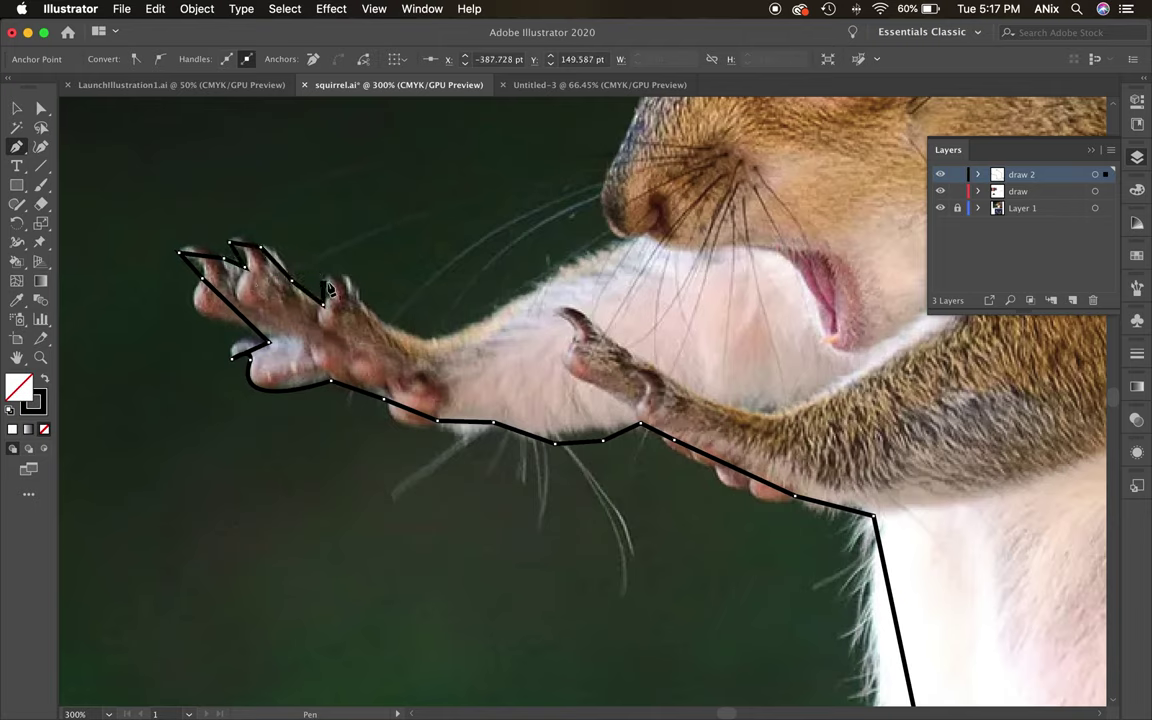
pyautogui.click(340, 276)
pyautogui.click(352, 279)
pyautogui.click(361, 303)
# Continue the outline along the top of the outstretched arm and curve it around the squirrel's nose.
pyautogui.click(432, 341)
pyautogui.click(618, 245)
pyautogui.moveTo(618, 245); pyautogui.dragTo(567, 468)
pyautogui.moveTo(571, 361); pyautogui.dragTo(616, 292)
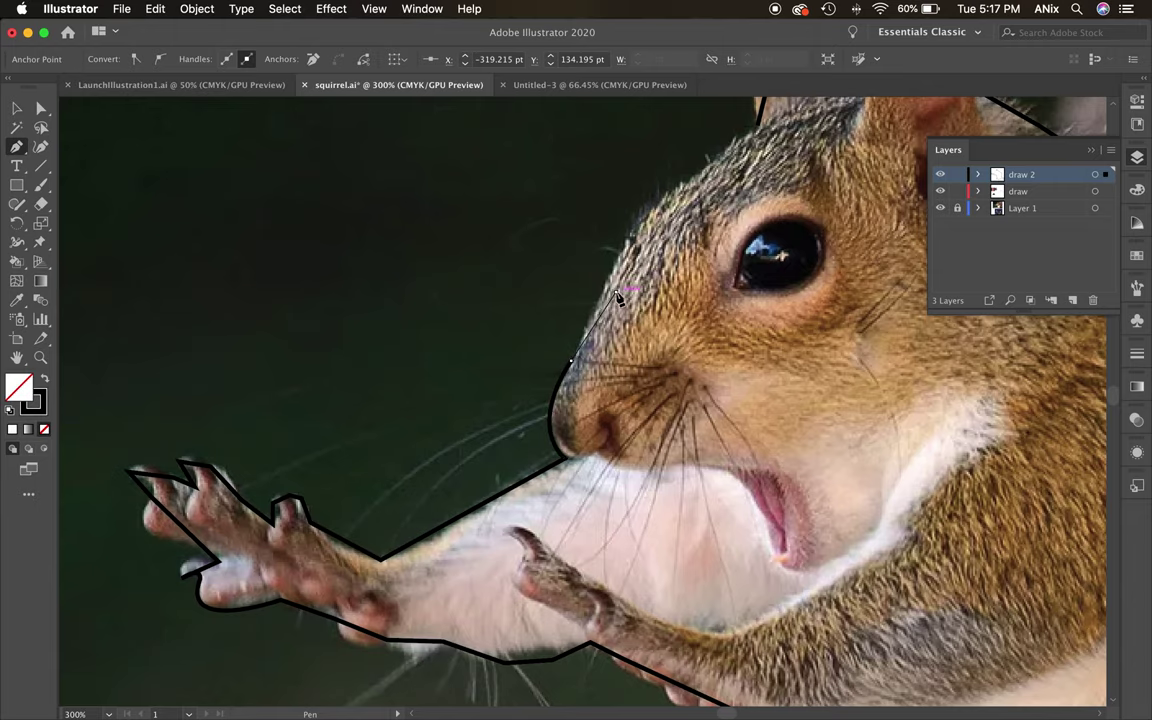
# Trace the squirrel's forehead and close the outline at the starting point by the farther ear's base.
pyautogui.moveTo(727, 291); pyautogui.dragTo(577, 370)
pyautogui.click(573, 362)
pyautogui.click(635, 219)
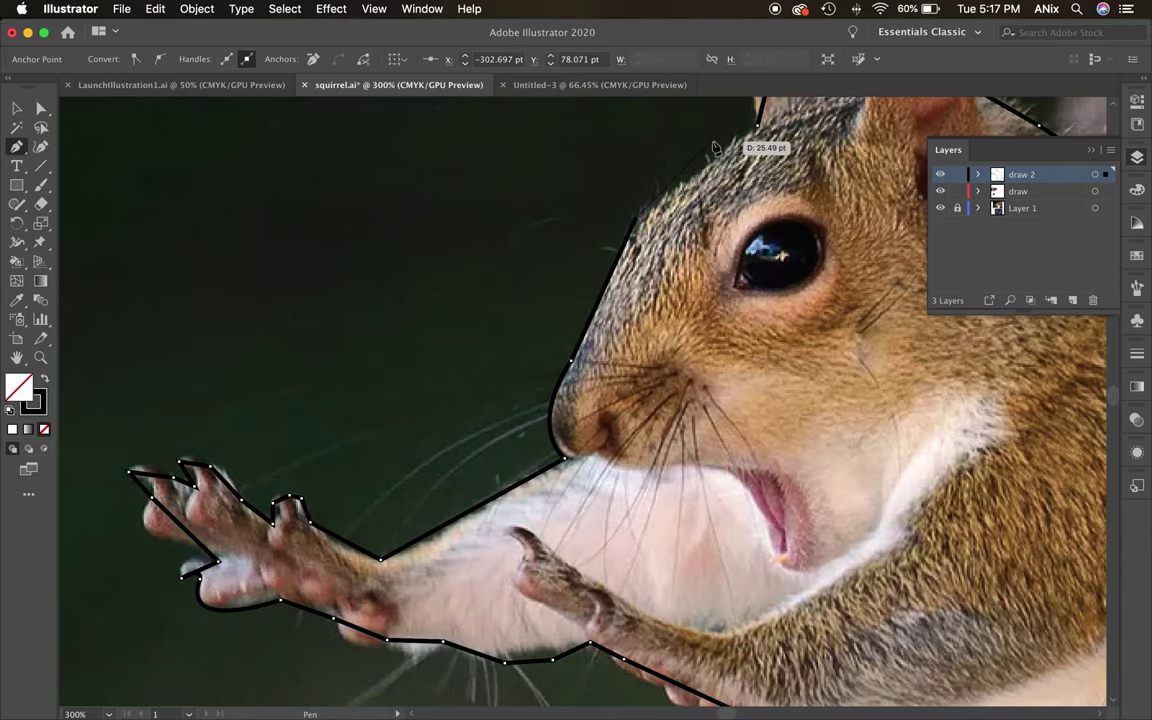
pyautogui.moveTo(714, 147); pyautogui.dragTo(750, 122)
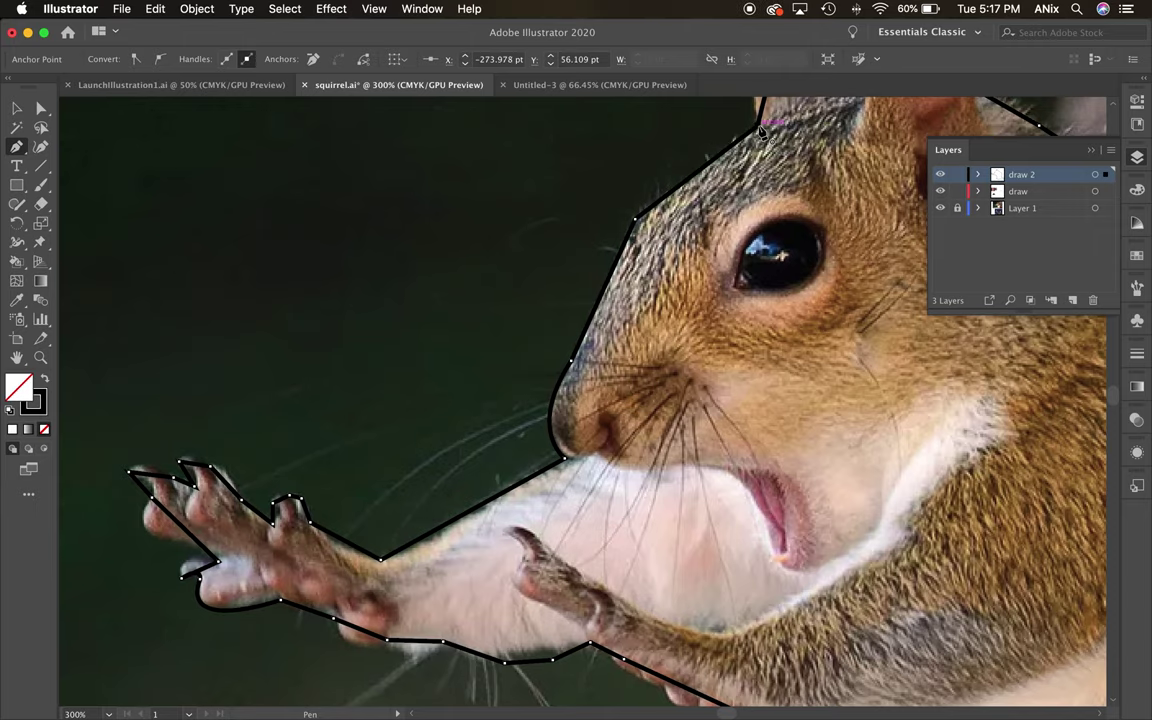
pyautogui.press('super+minus')
pyautogui.press('super+minus')
pyautogui.moveTo(667, 490); pyautogui.dragTo(605, 320)
pyautogui.hotkey('ctrl', '+')
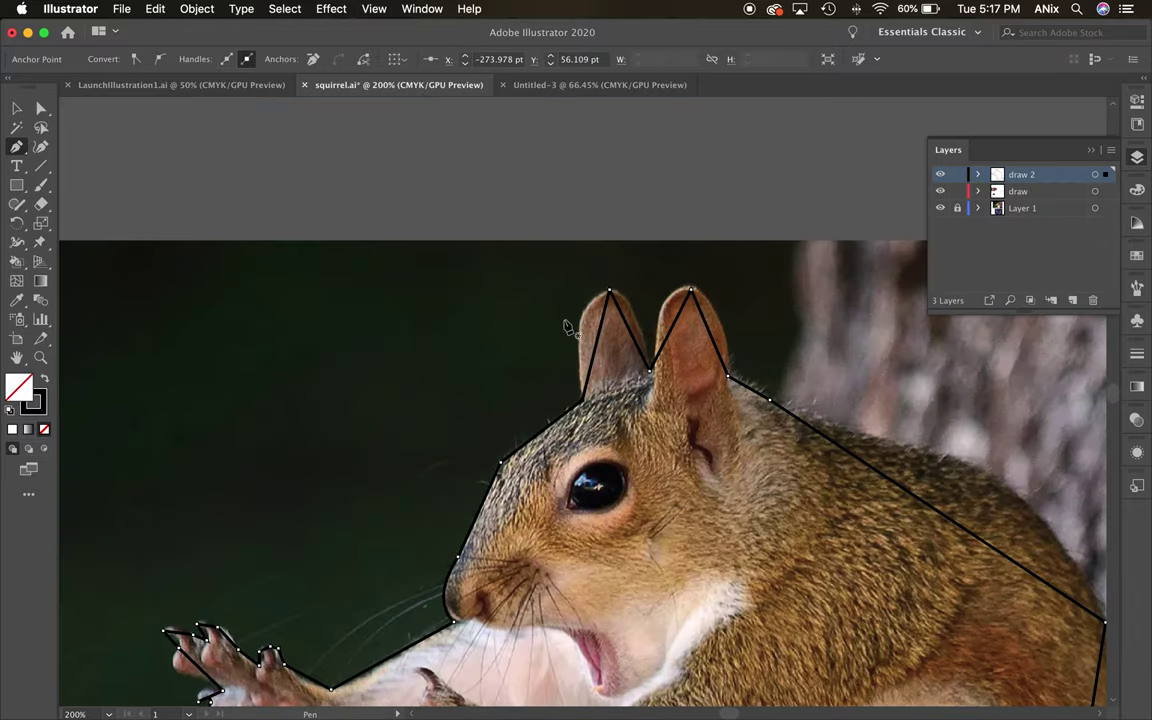
# Round the straight segments of both ears with the Curvature tool so they follow the ears in the photo.
pyautogui.click(41, 146)
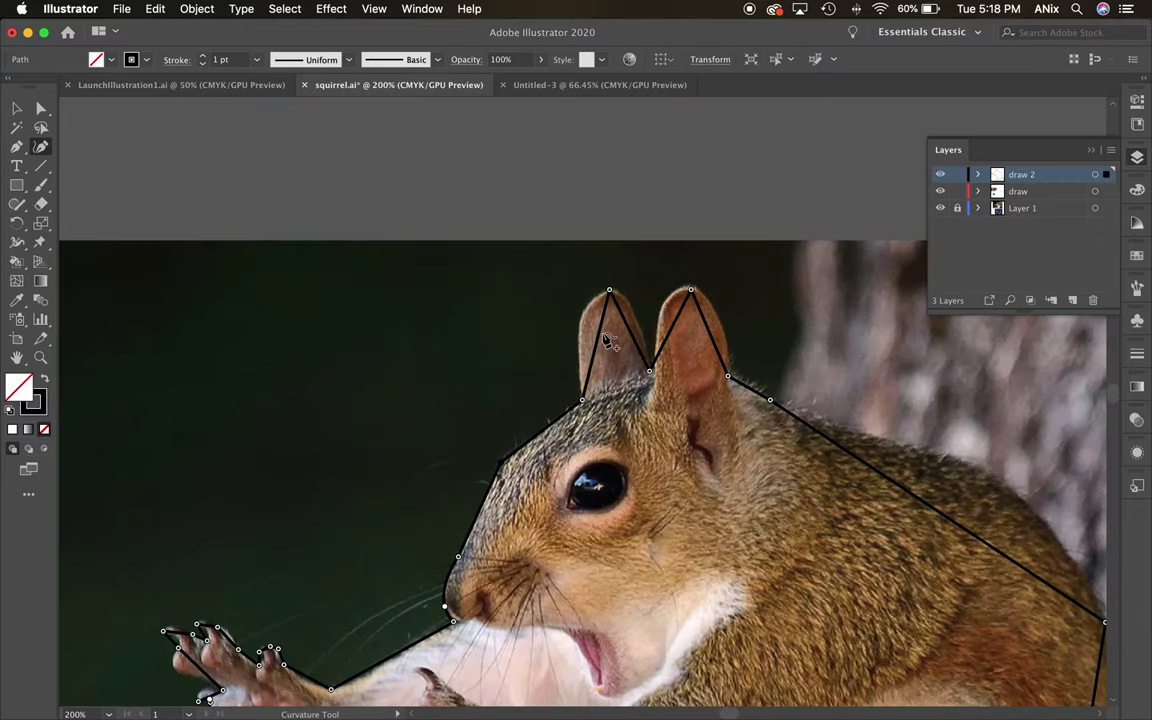
pyautogui.moveTo(600, 329); pyautogui.dragTo(586, 309)
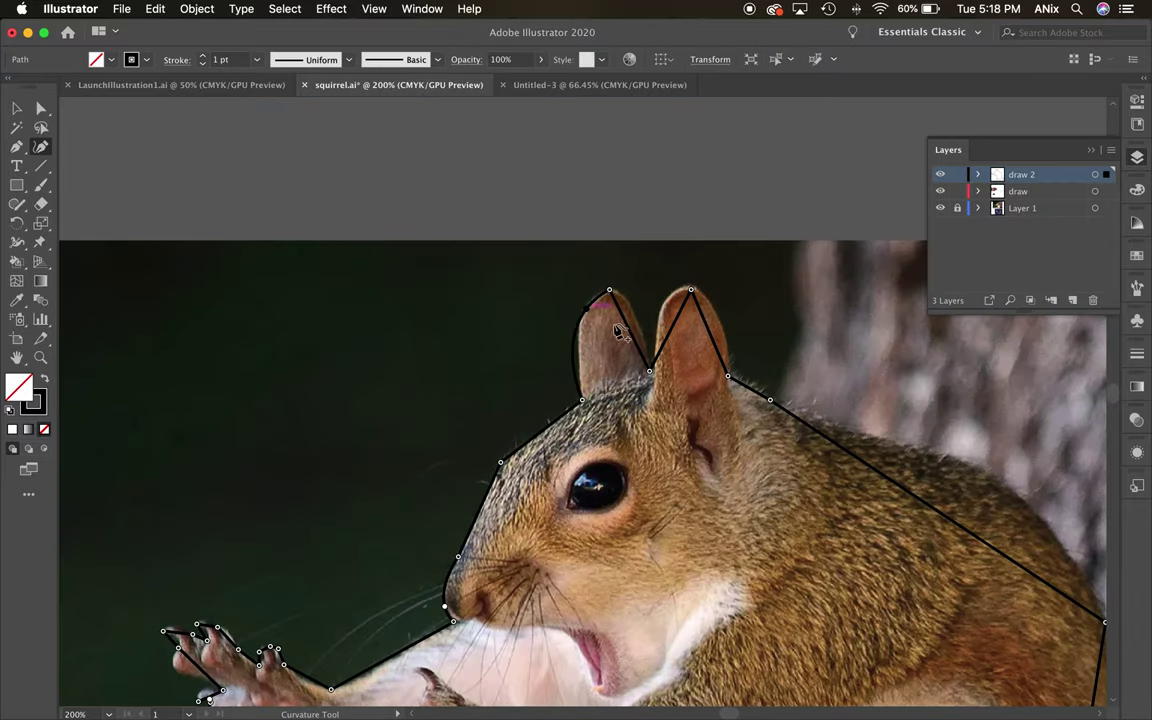
pyautogui.click(633, 302)
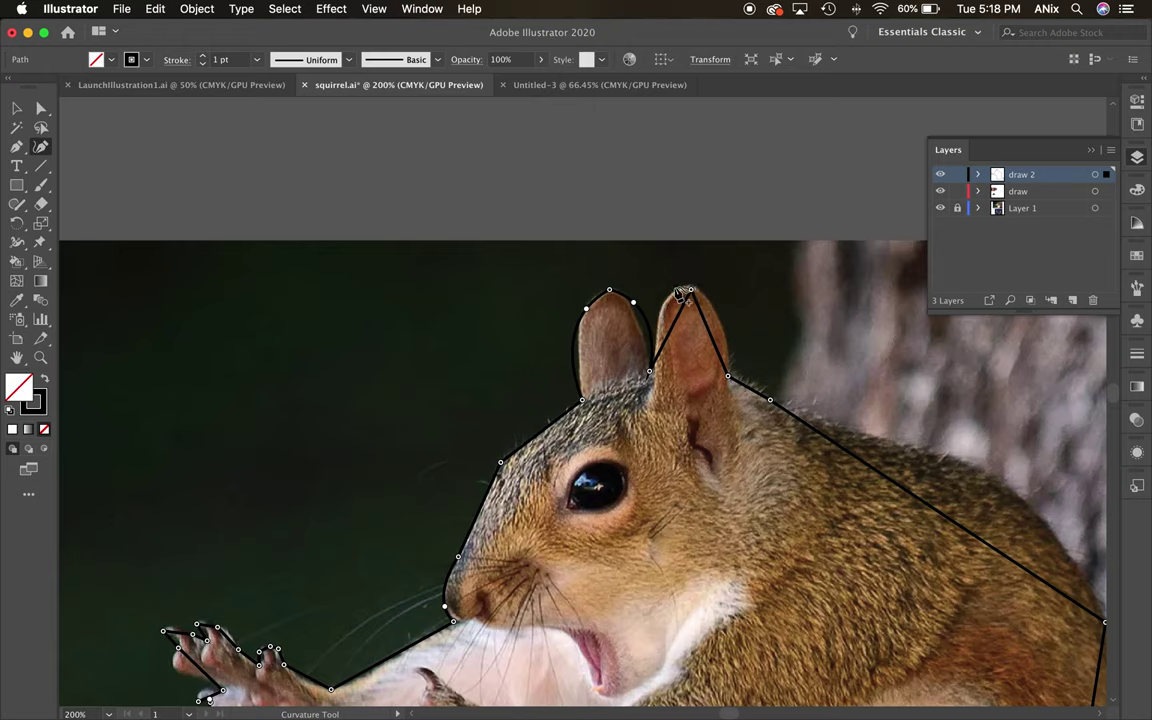
pyautogui.moveTo(680, 293); pyautogui.dragTo(683, 347)
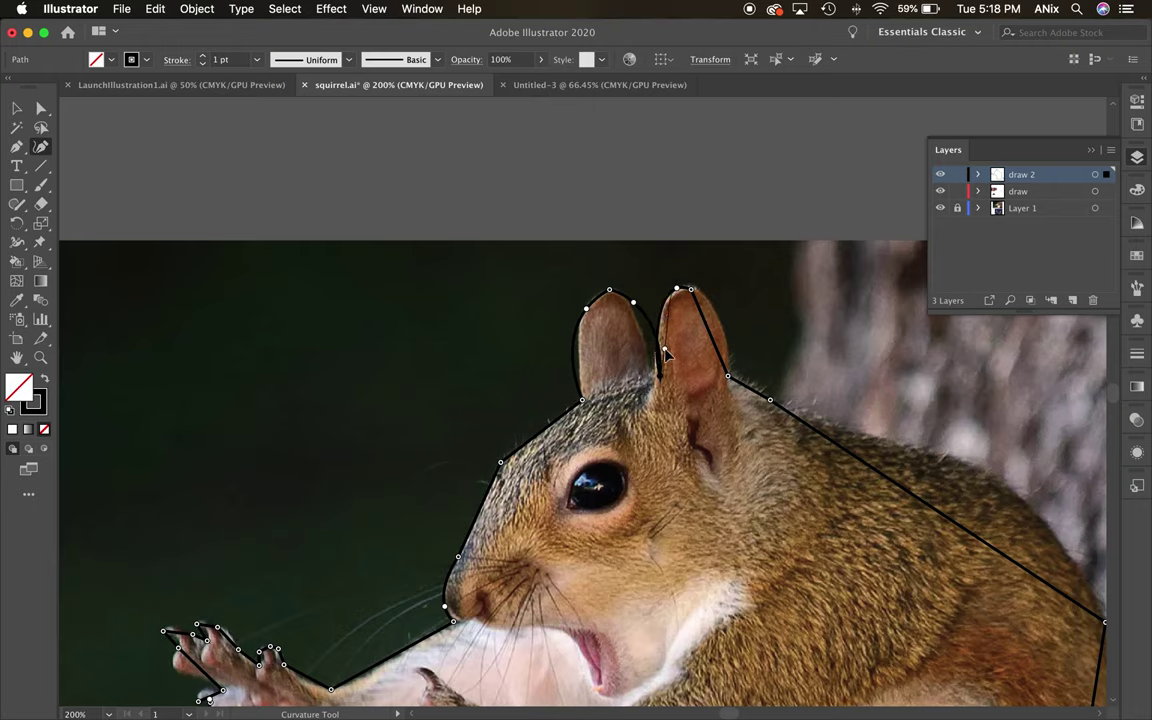
pyautogui.click(664, 351)
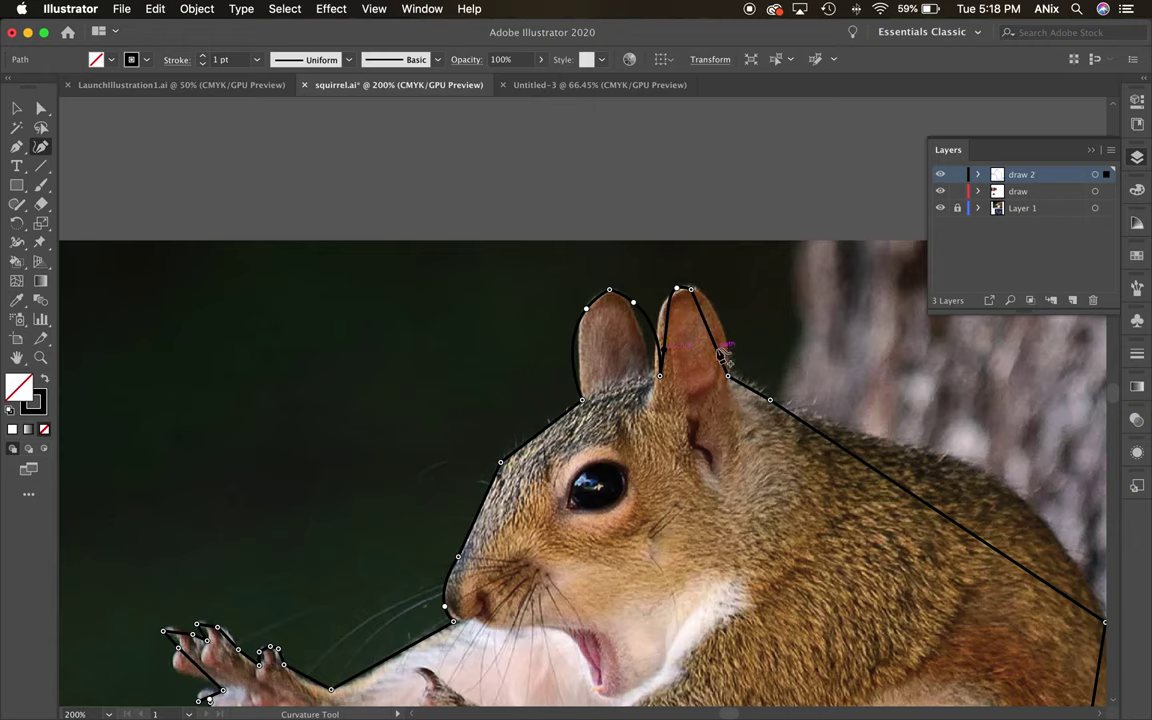
pyautogui.click(723, 317)
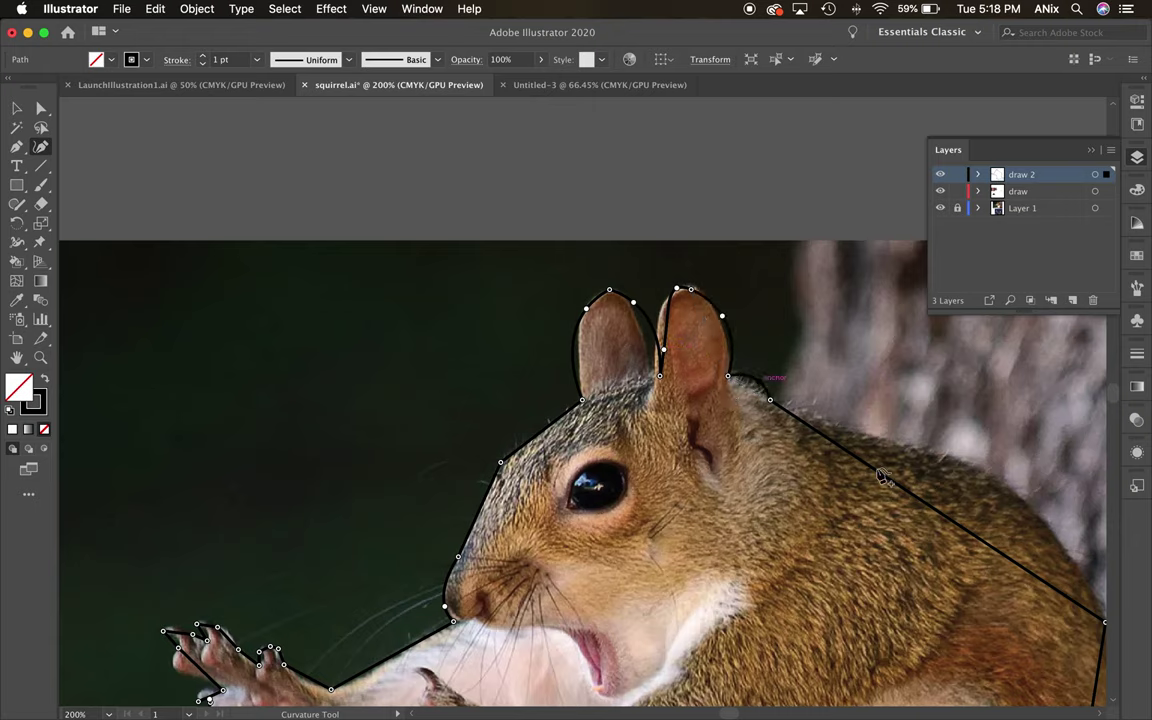
# Bend the straight back segments outward with the Curvature tool to follow the squirrel's upper and lower back.
pyautogui.moveTo(880, 462); pyautogui.dragTo(655, 386)
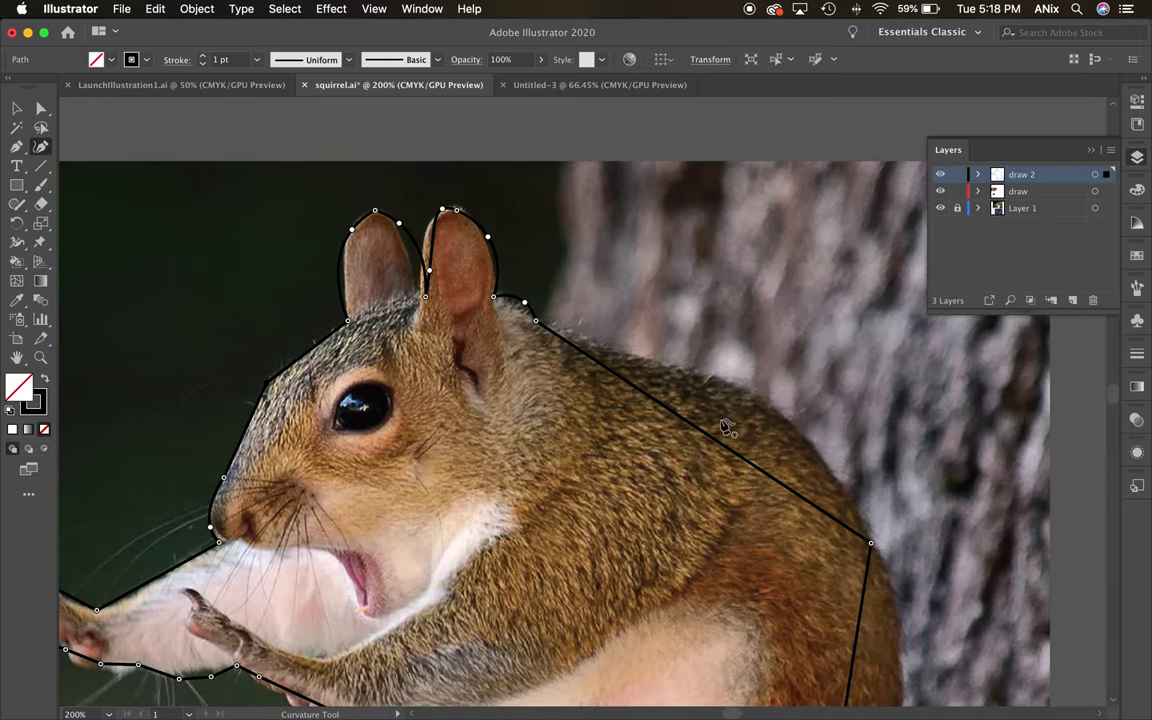
pyautogui.moveTo(761, 470); pyautogui.dragTo(783, 413)
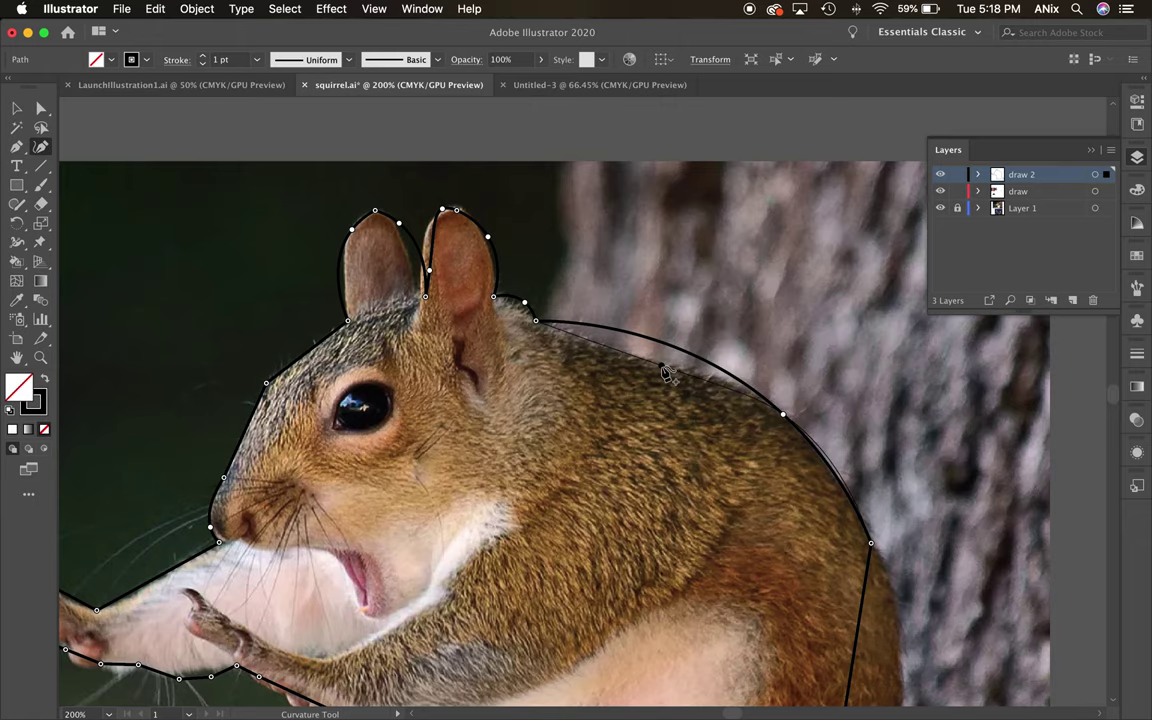
pyautogui.moveTo(907, 524); pyautogui.dragTo(663, 213)
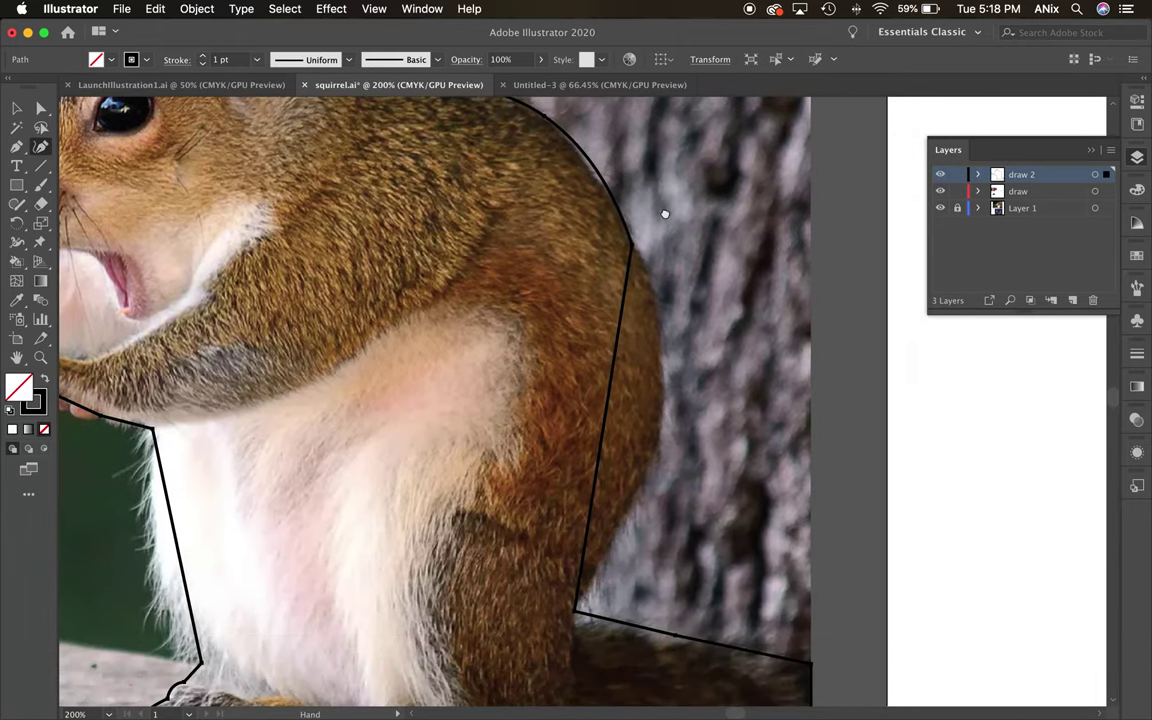
pyautogui.moveTo(606, 343); pyautogui.dragTo(647, 358)
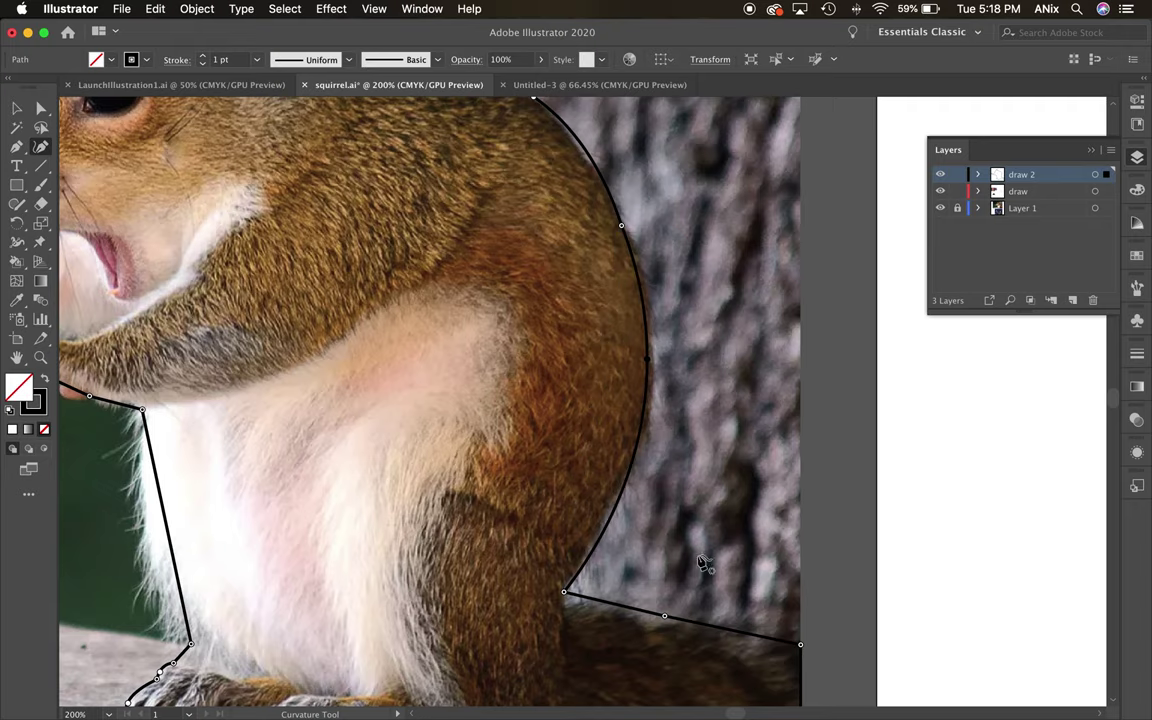
# Curve the top of the tail, extend a rounded tip beyond the photo's edge, and smooth the outline under the heel.
pyautogui.scroll(-5, 694, 566)
pyautogui.moveTo(546, 353); pyautogui.dragTo(605, 362)
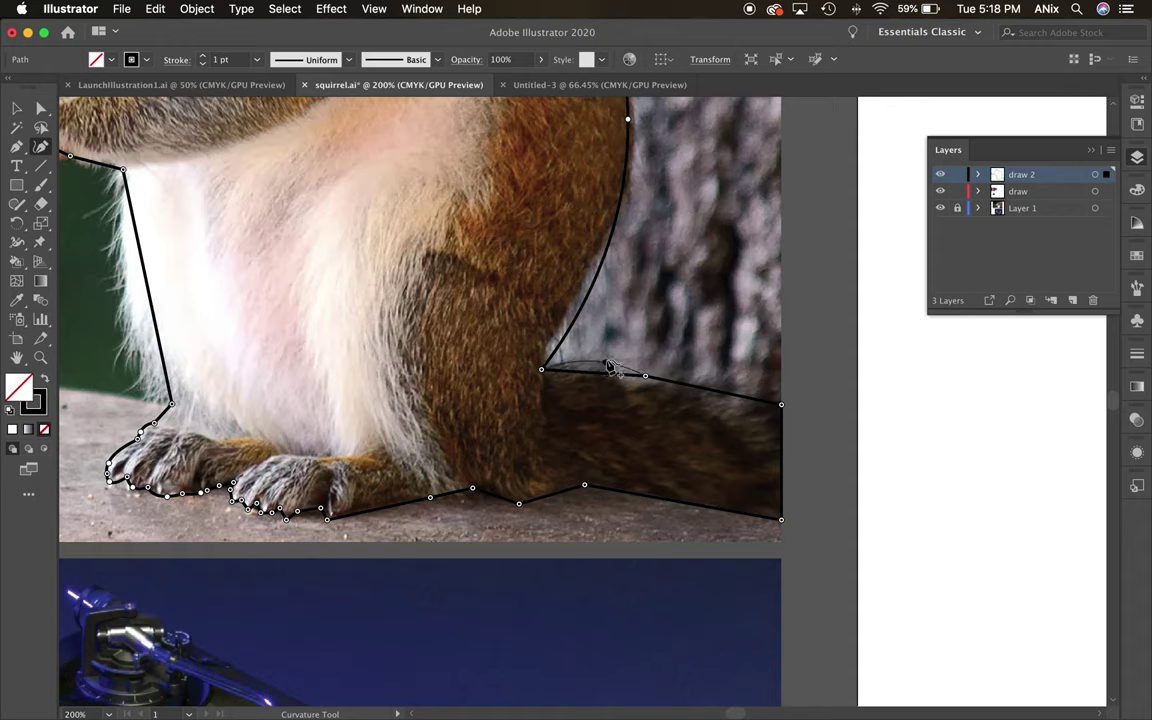
pyautogui.moveTo(711, 390); pyautogui.dragTo(709, 376)
pyautogui.moveTo(781, 463); pyautogui.dragTo(920, 475)
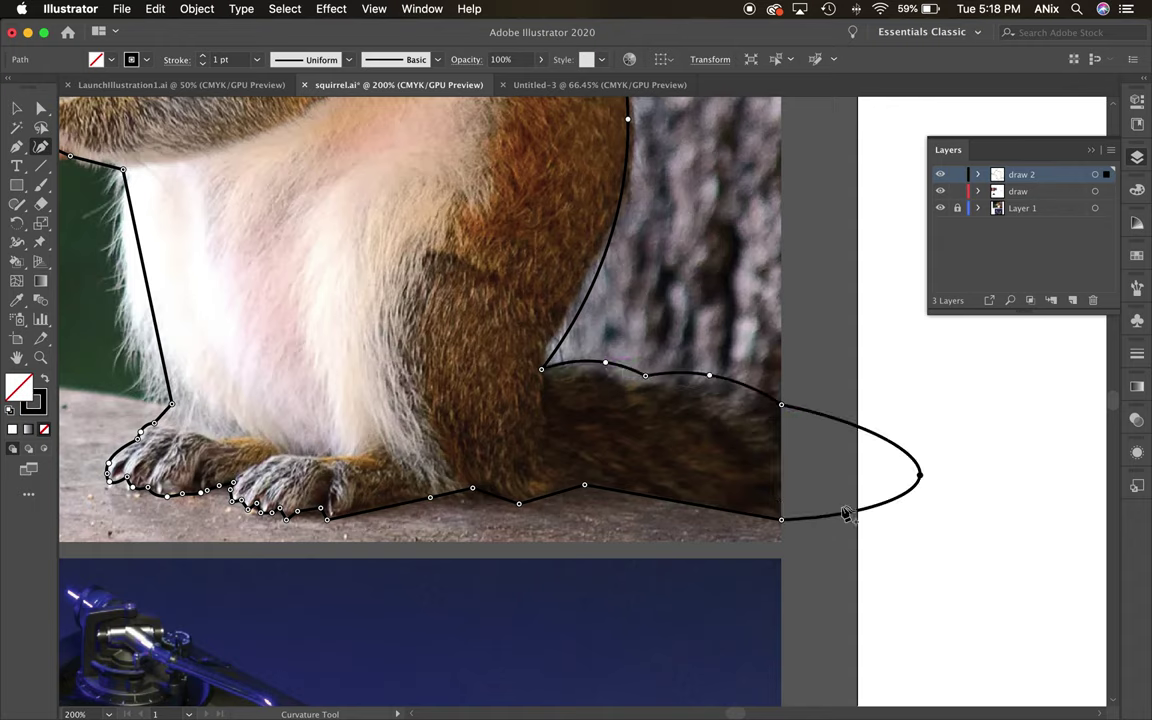
pyautogui.moveTo(565, 489); pyautogui.dragTo(562, 481)
pyautogui.moveTo(540, 488); pyautogui.dragTo(537, 499)
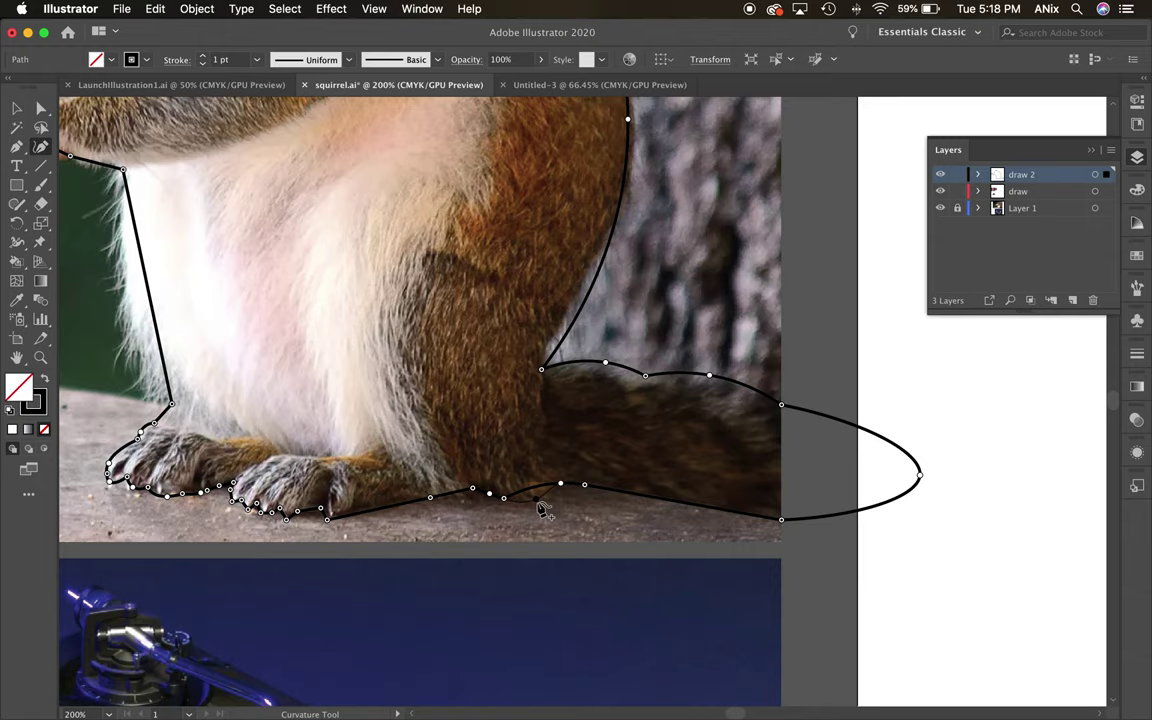
# Curve the belly outline outward and round the underside of the nearer paw.
pyautogui.moveTo(279, 498); pyautogui.dragTo(650, 560)
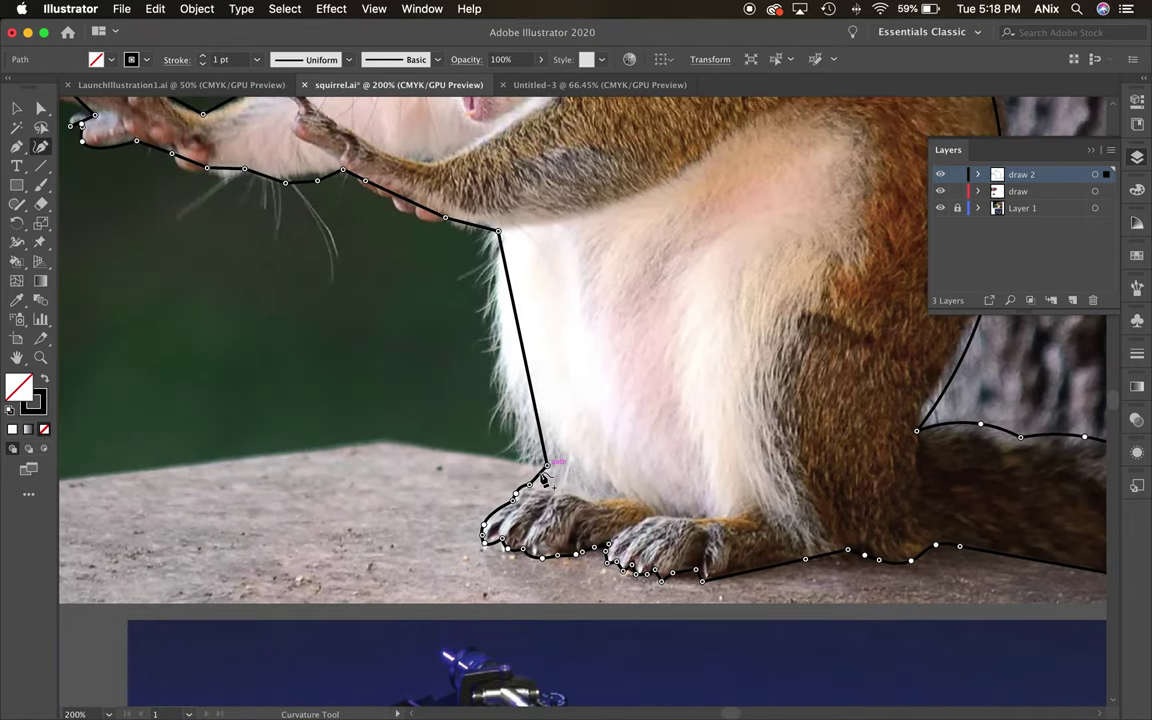
pyautogui.click(500, 388)
pyautogui.moveTo(448, 218); pyautogui.dragTo(607, 430)
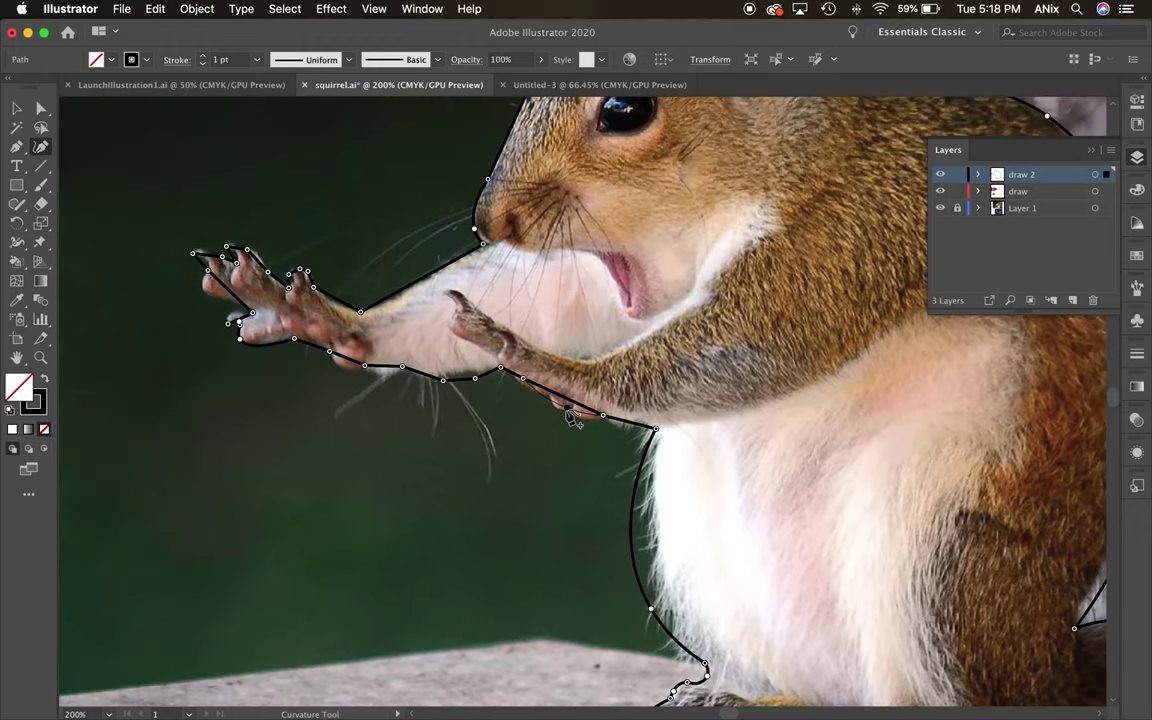
pyautogui.click(568, 409)
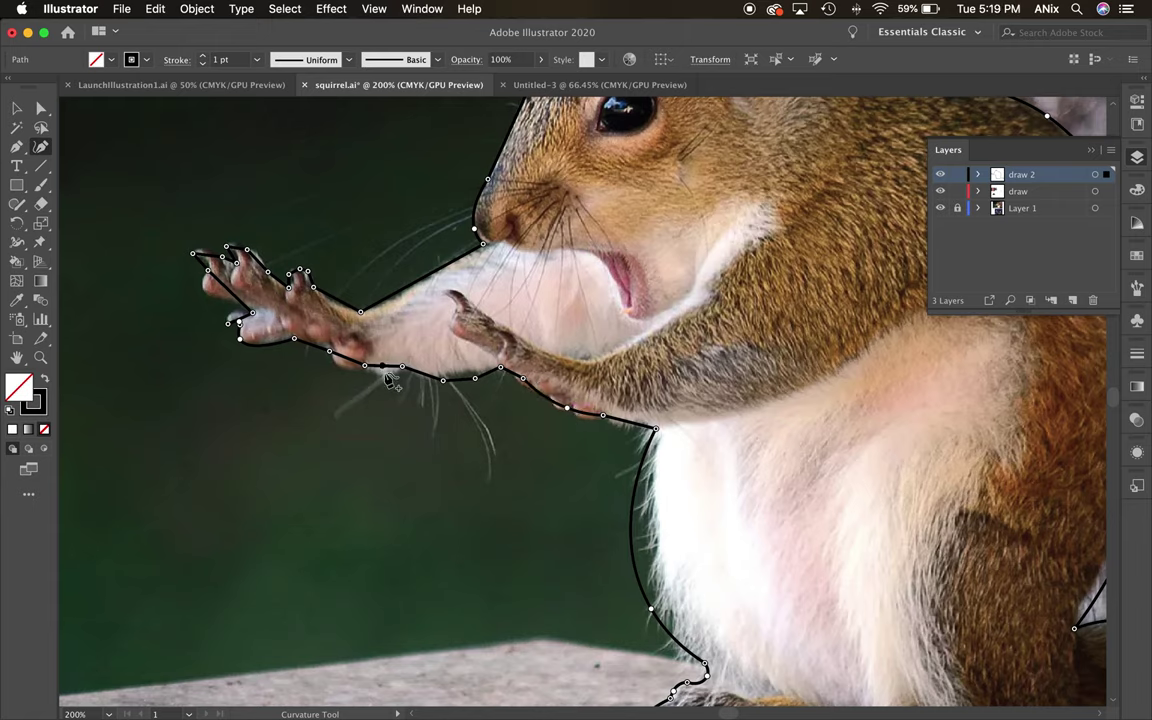
# Curve the wrist, palm and finger segments of the outstretched paw to match the photo.
pyautogui.click(343, 364)
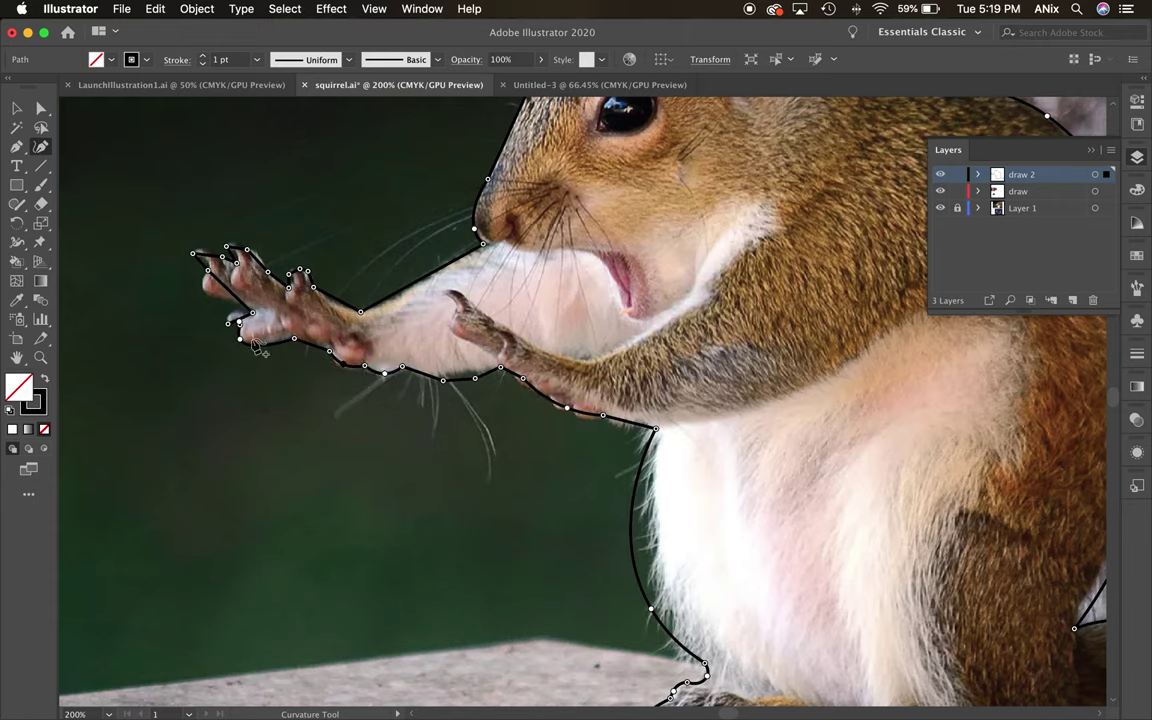
pyautogui.click(203, 283)
pyautogui.click(234, 301)
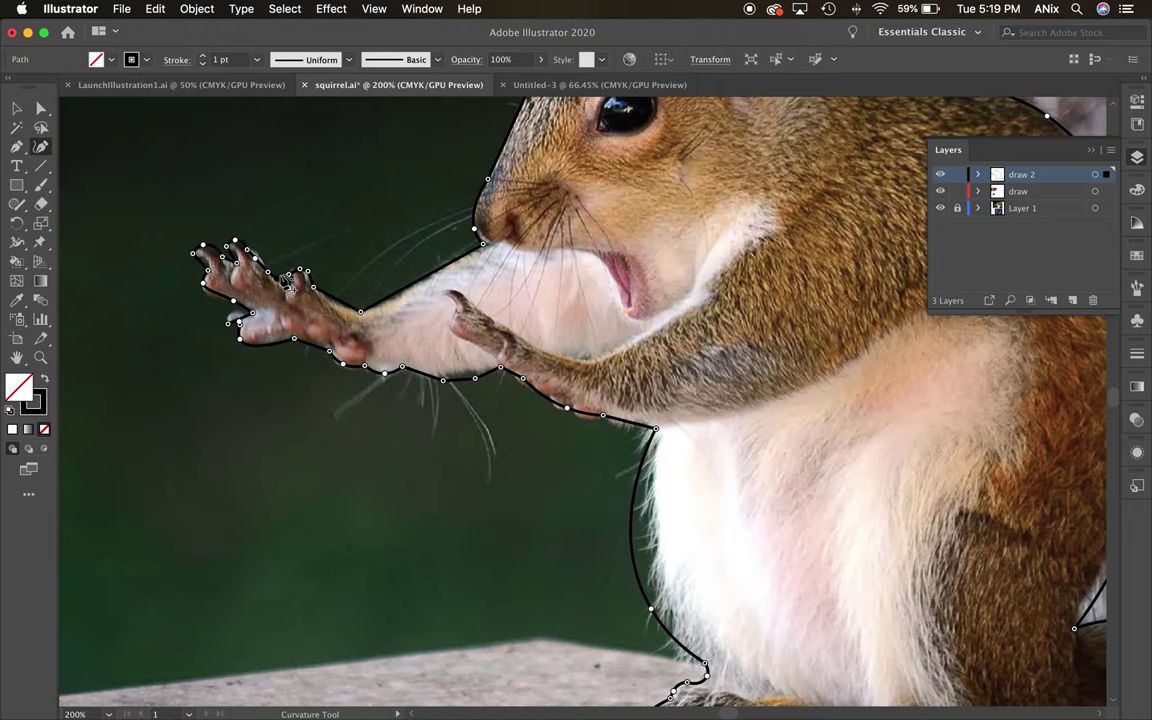
# Adjust the anchor points between the two ears so the outline fits the gap between them.
pyautogui.moveTo(555, 185); pyautogui.dragTo(505, 419)
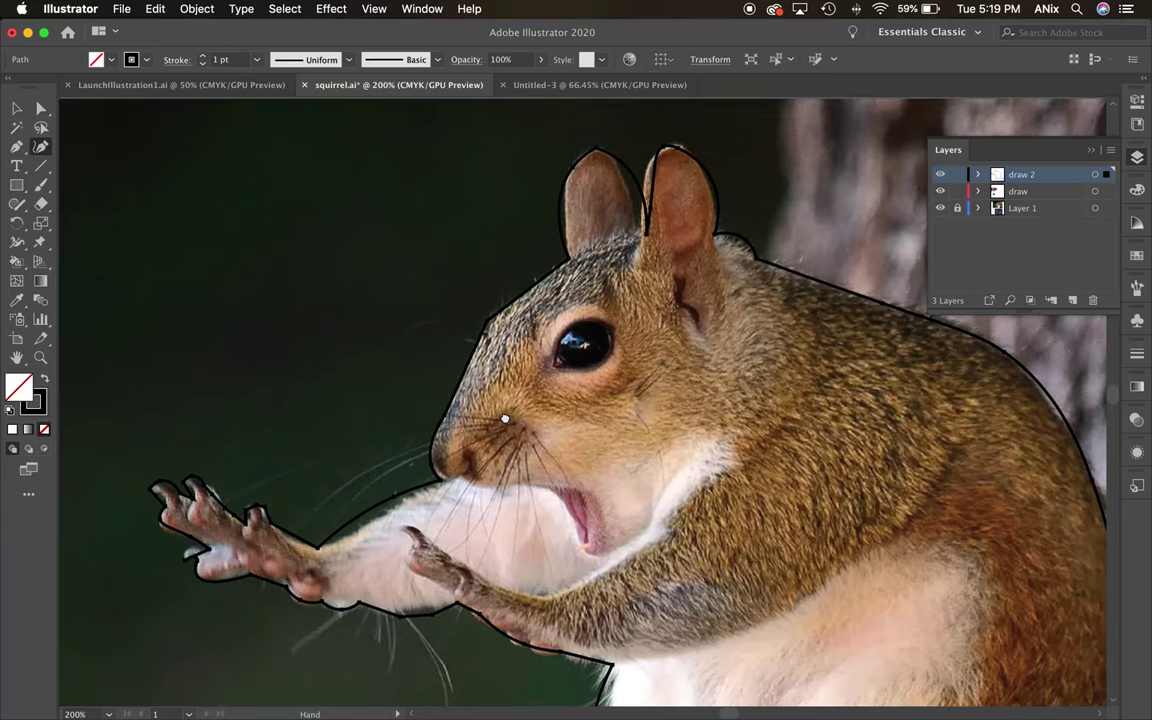
pyautogui.moveTo(638, 245); pyautogui.dragTo(643, 244)
pyautogui.click(649, 205)
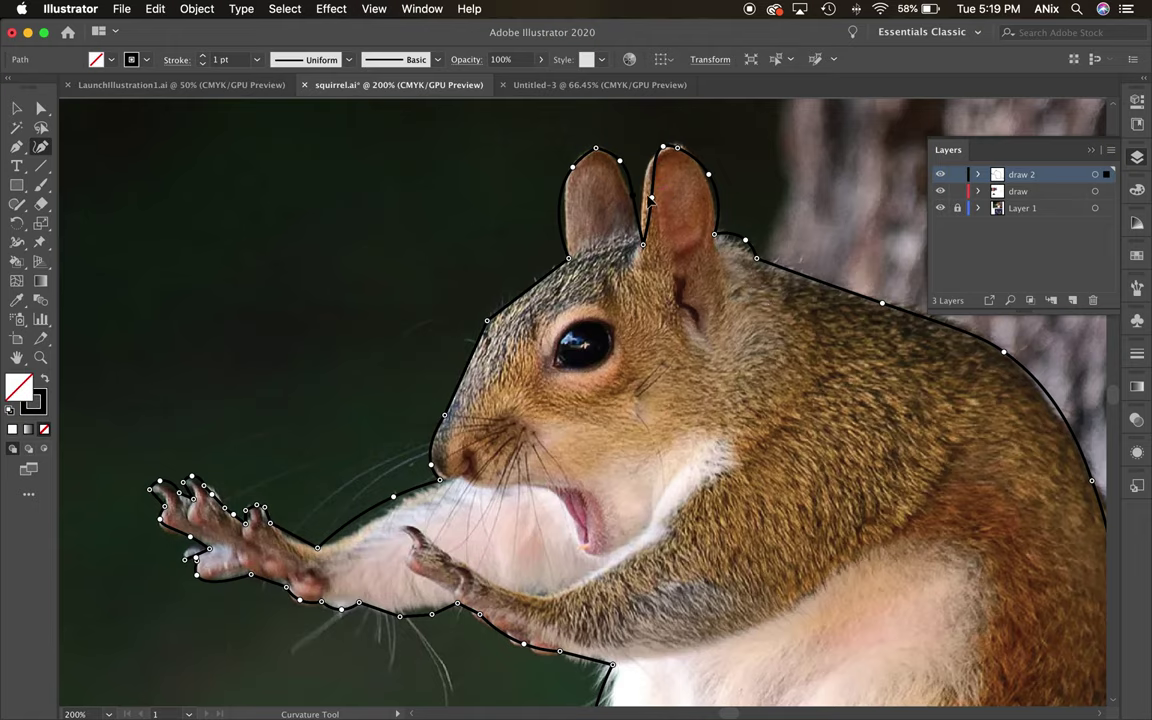
pyautogui.moveTo(644, 194); pyautogui.dragTo(632, 195)
pyautogui.press('super+1')
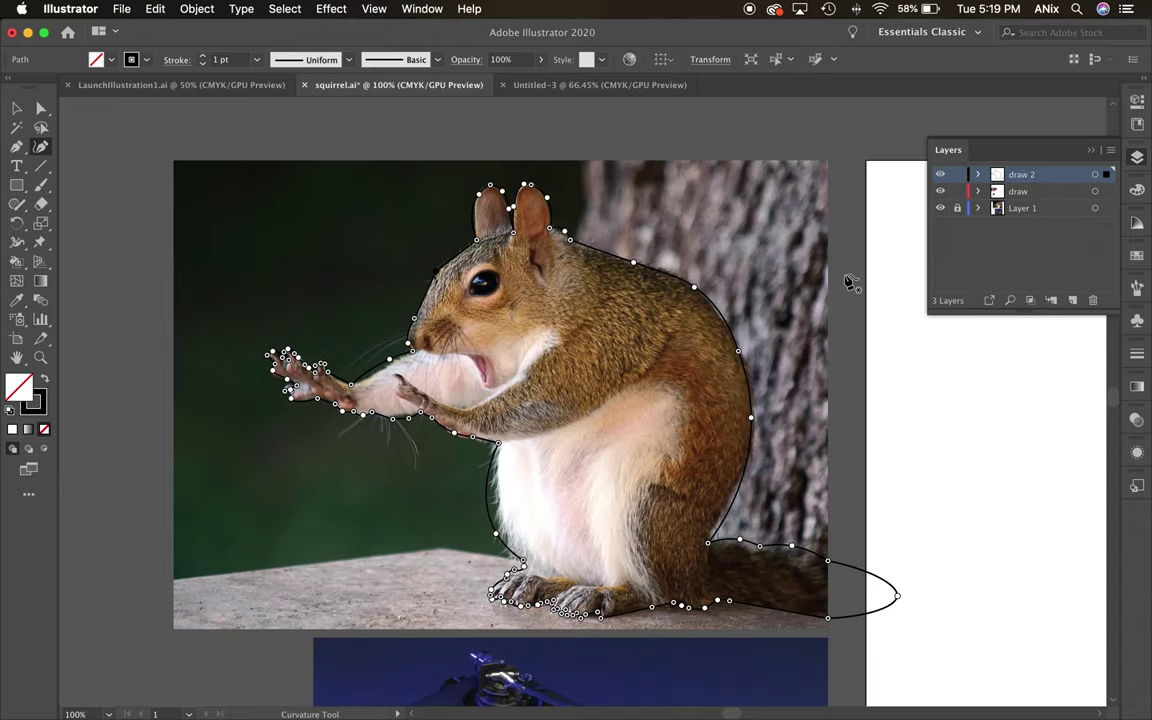
# Cut the head from the body with the Knife tool, following the mouth, jaw and neck up to the back.
pyautogui.click(17, 108)
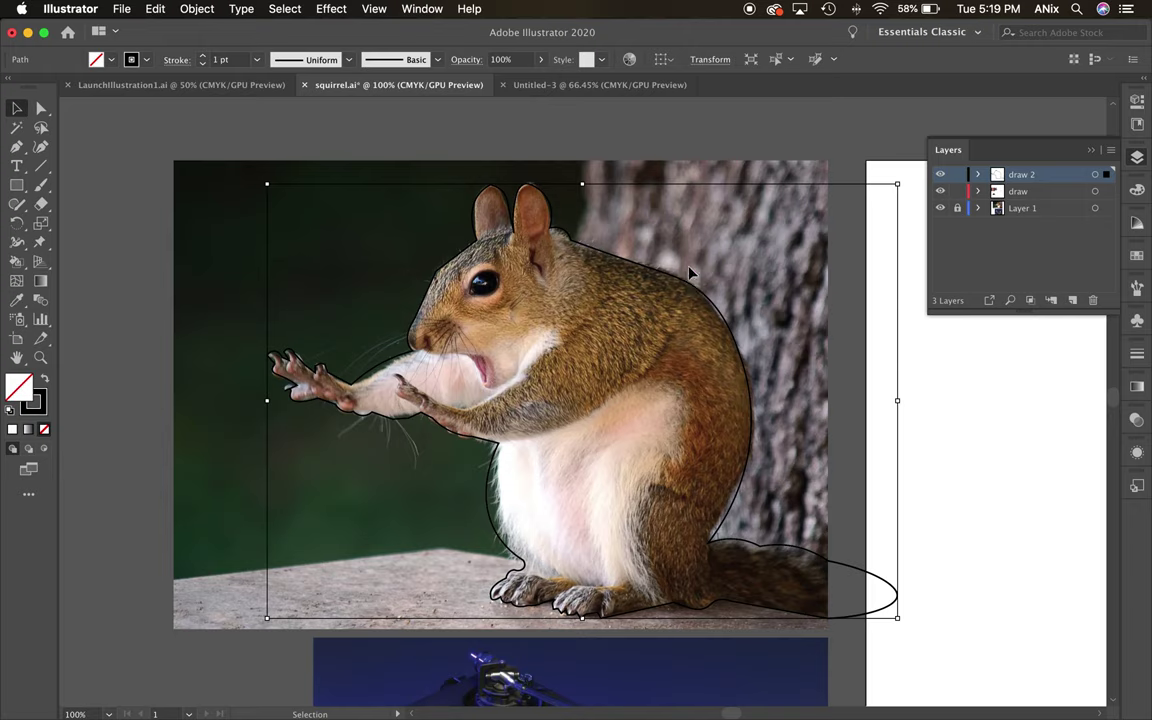
pyautogui.moveTo(41, 203)
pyautogui.mouseDown()
pyautogui.moveTo(60, 205)
pyautogui.moveTo(101, 245)
pyautogui.mouseUp()
pyautogui.scroll(5, 575, 378)
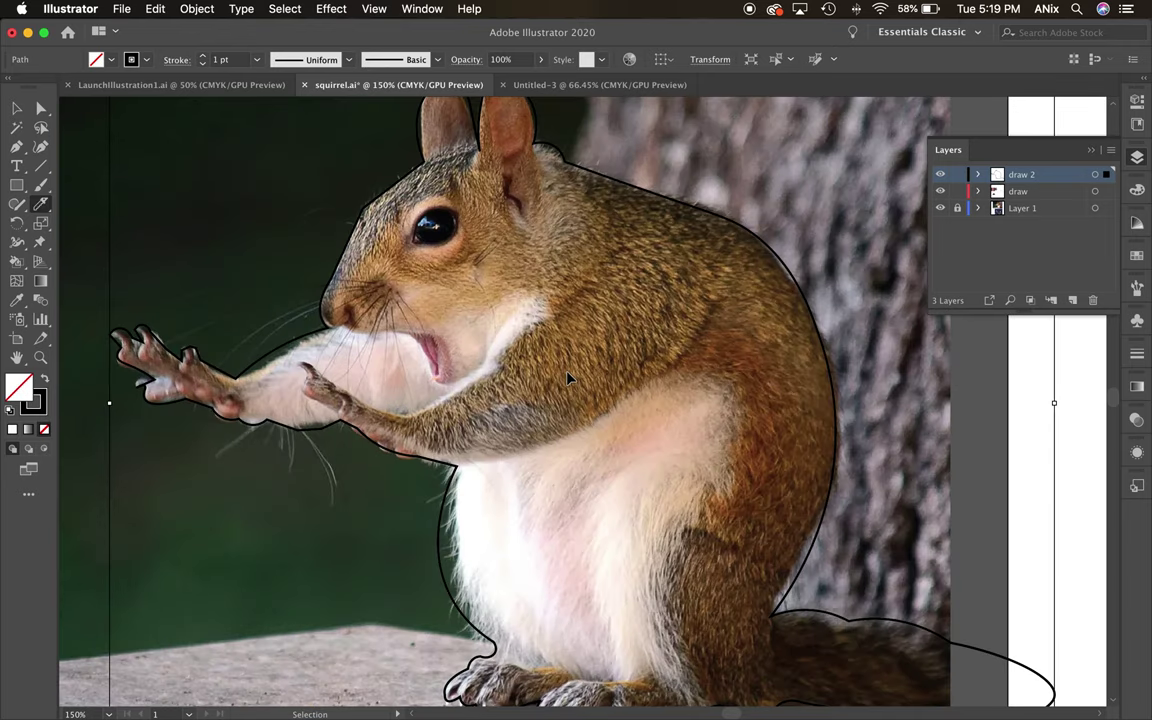
pyautogui.click(17, 108)
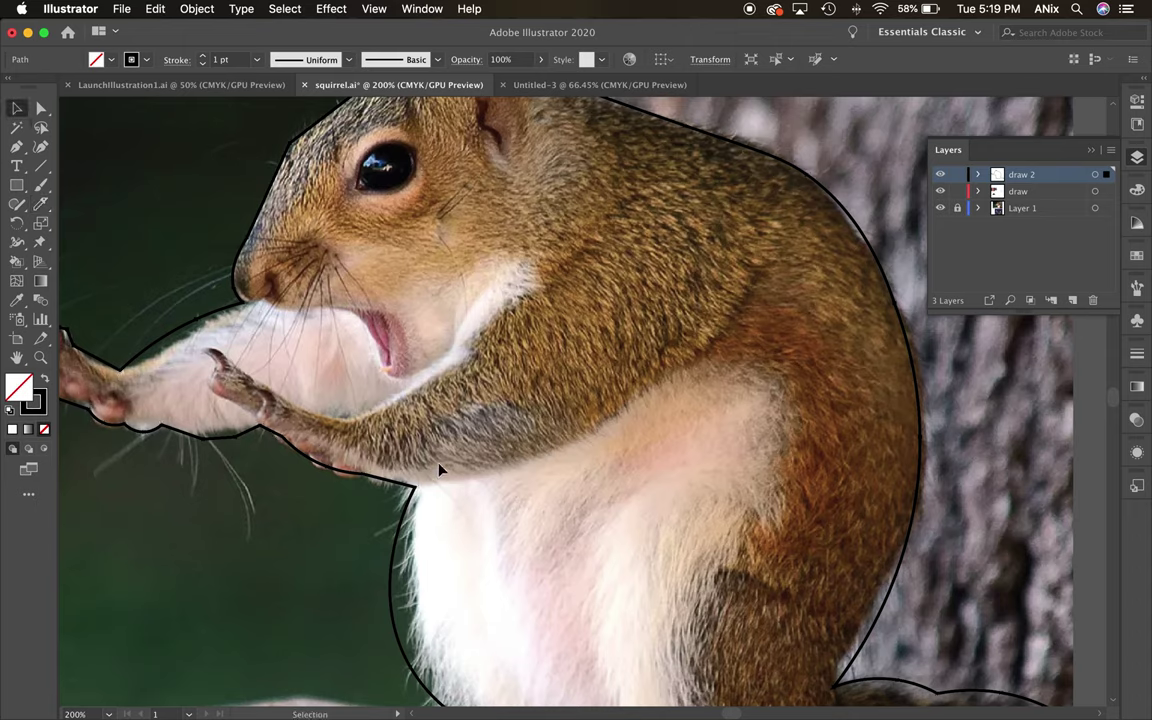
pyautogui.scroll(3, 414, 497)
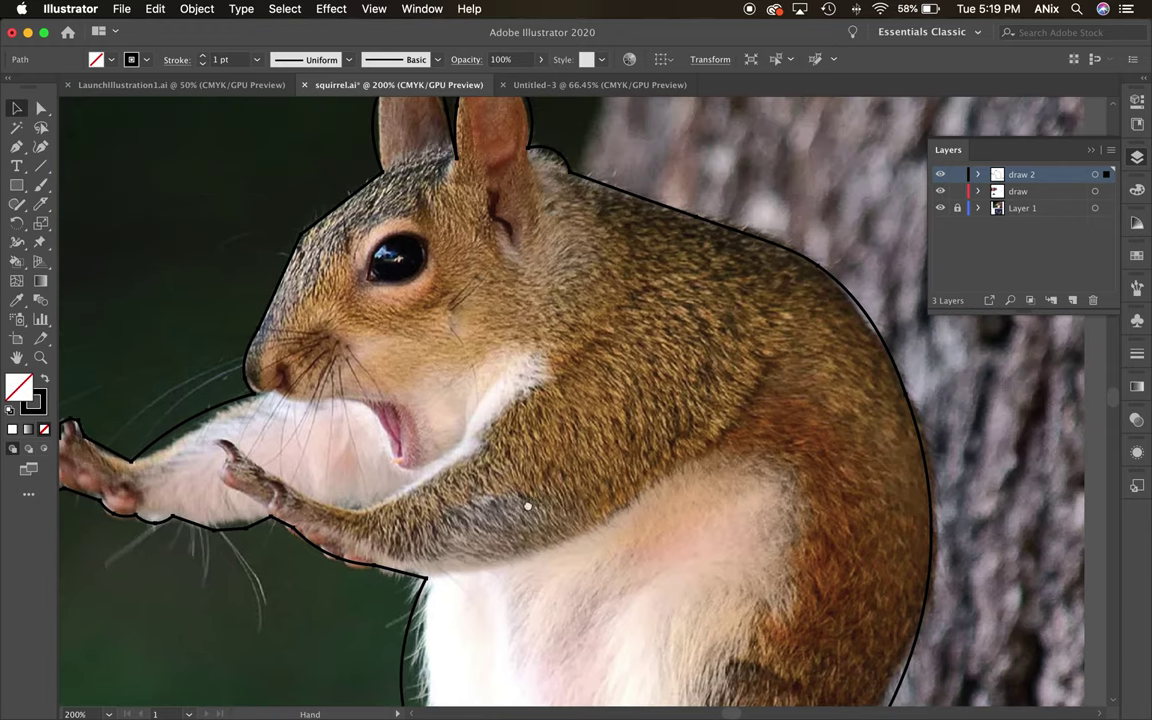
pyautogui.hscroll(-5, 470, 450)
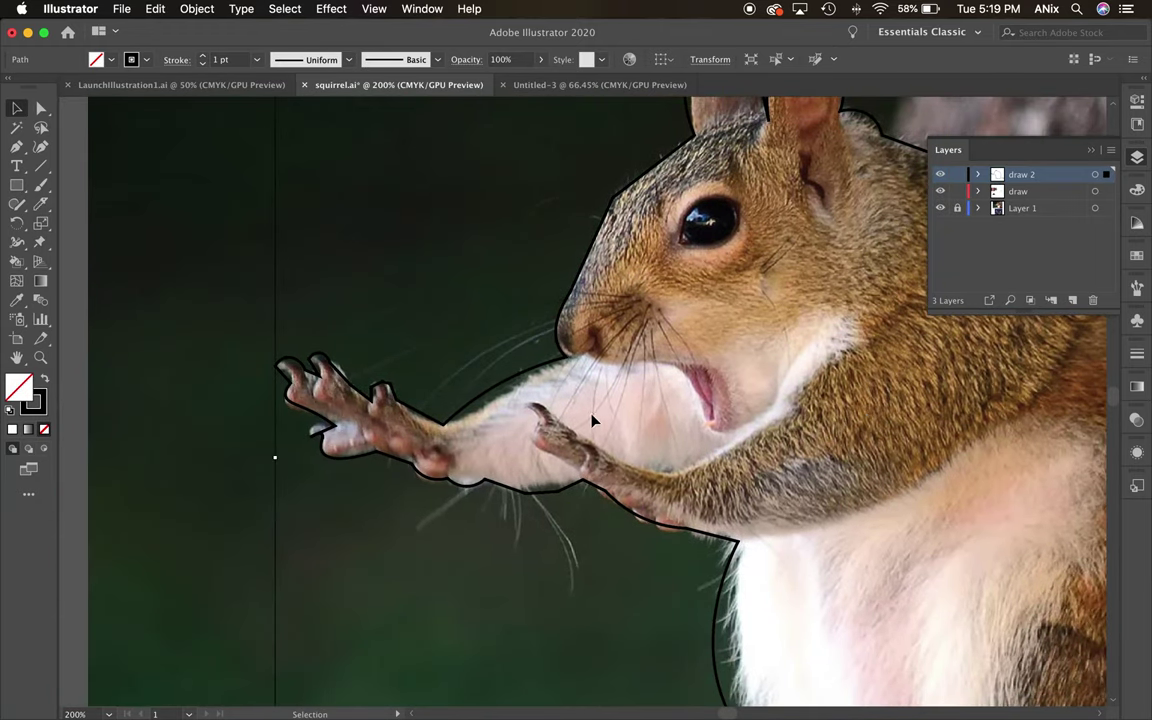
pyautogui.hscroll(10, 588, 420)
pyautogui.scroll(3, 583, 507)
pyautogui.moveTo(41, 203); pyautogui.dragTo(107, 183)
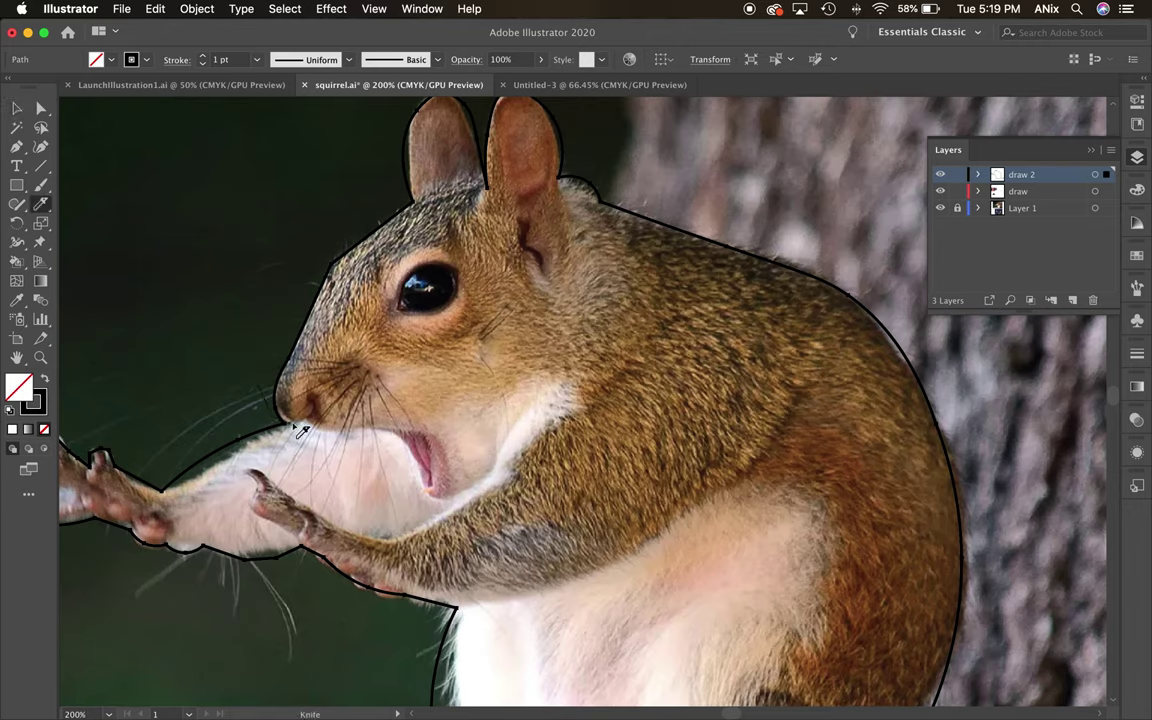
pyautogui.moveTo(303, 424)
pyautogui.mouseDown()
pyautogui.moveTo(388, 438)
pyautogui.moveTo(436, 502)
pyautogui.moveTo(487, 484)
pyautogui.moveTo(542, 408)
pyautogui.moveTo(652, 349)
pyautogui.moveTo(681, 251)
pyautogui.moveTo(660, 192)
pyautogui.mouseUp()
# Deselect the cut pieces and select the head alone to check that it is a separate shape.
pyautogui.click(16, 108)
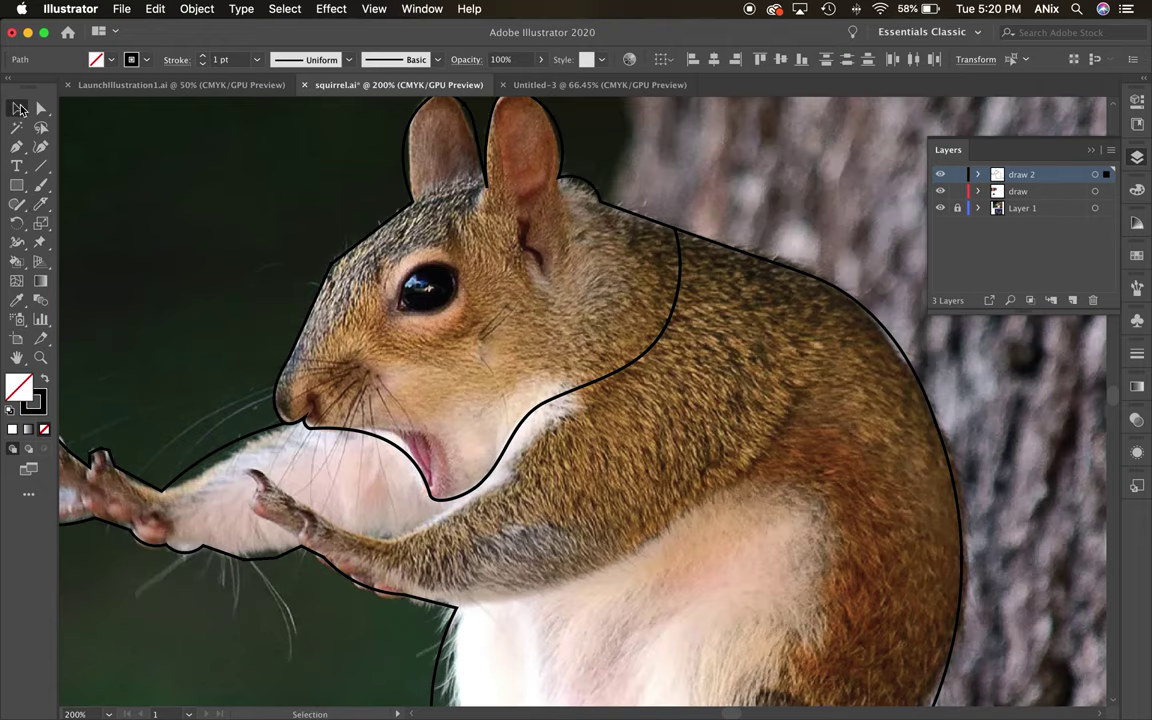
pyautogui.click(647, 217)
pyautogui.press('super+minus')
pyautogui.press('super+minus')
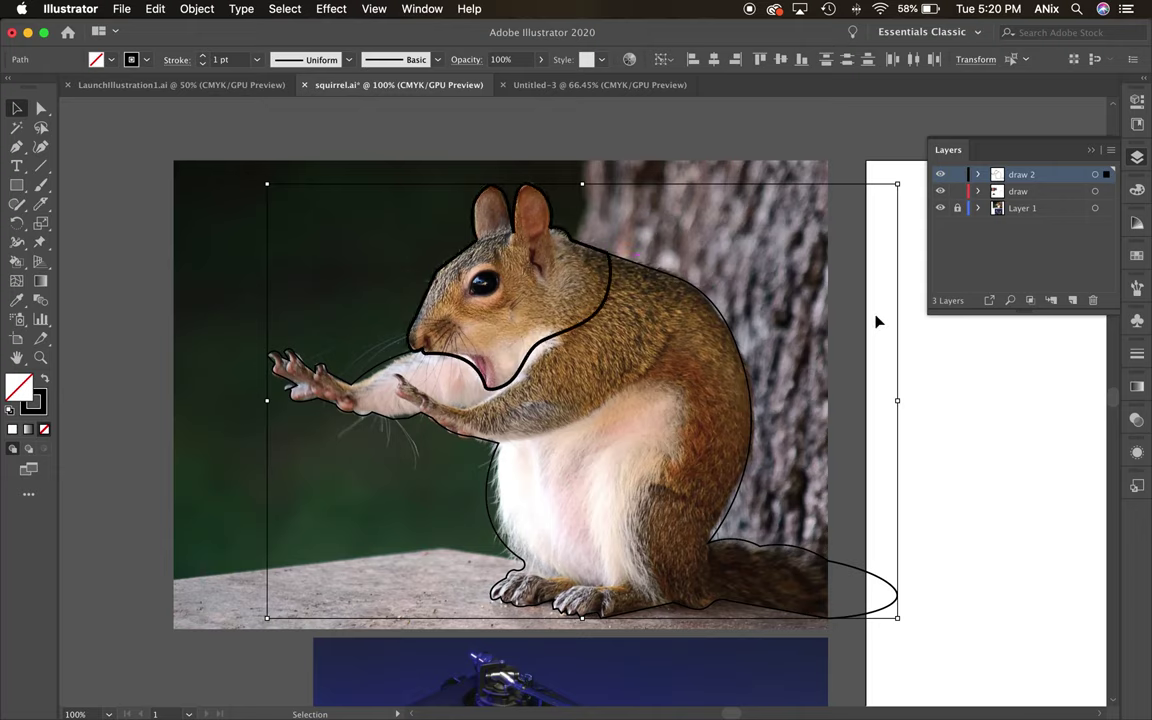
pyautogui.click(682, 308)
pyautogui.click(590, 253)
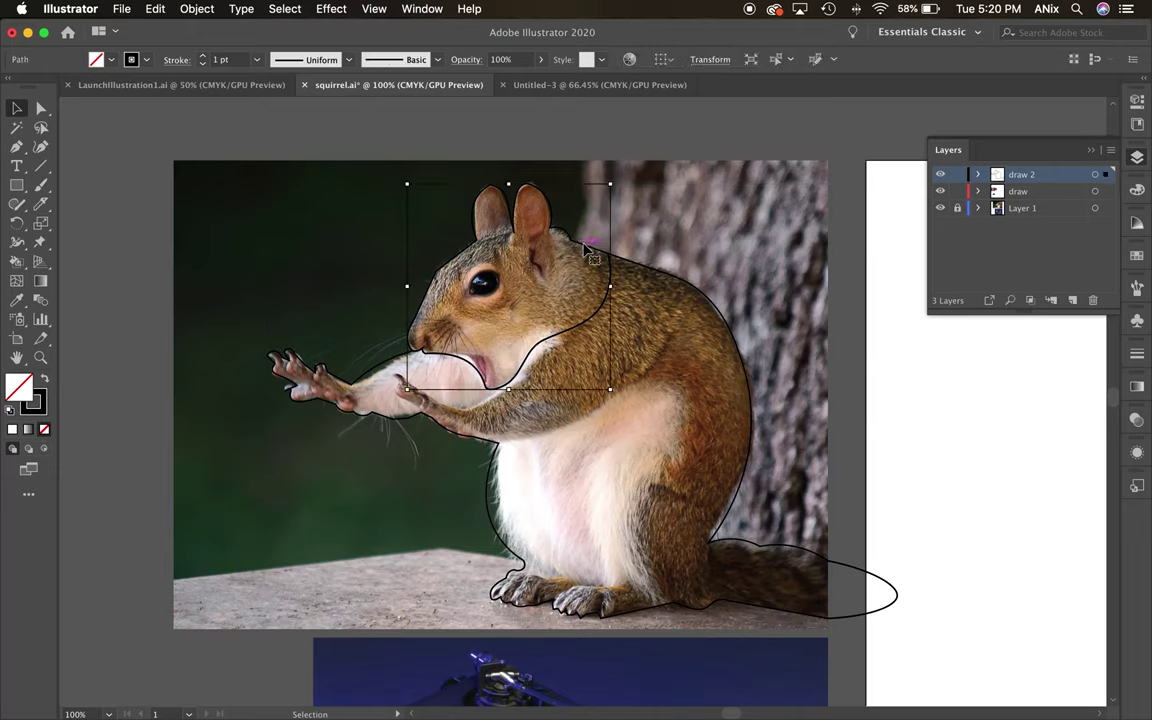
# Select the body shape and cut it with the Knife tool along the nearer paw's upper edge and neck up to the back.
pyautogui.press('super+equal')
pyautogui.press('super+equal')
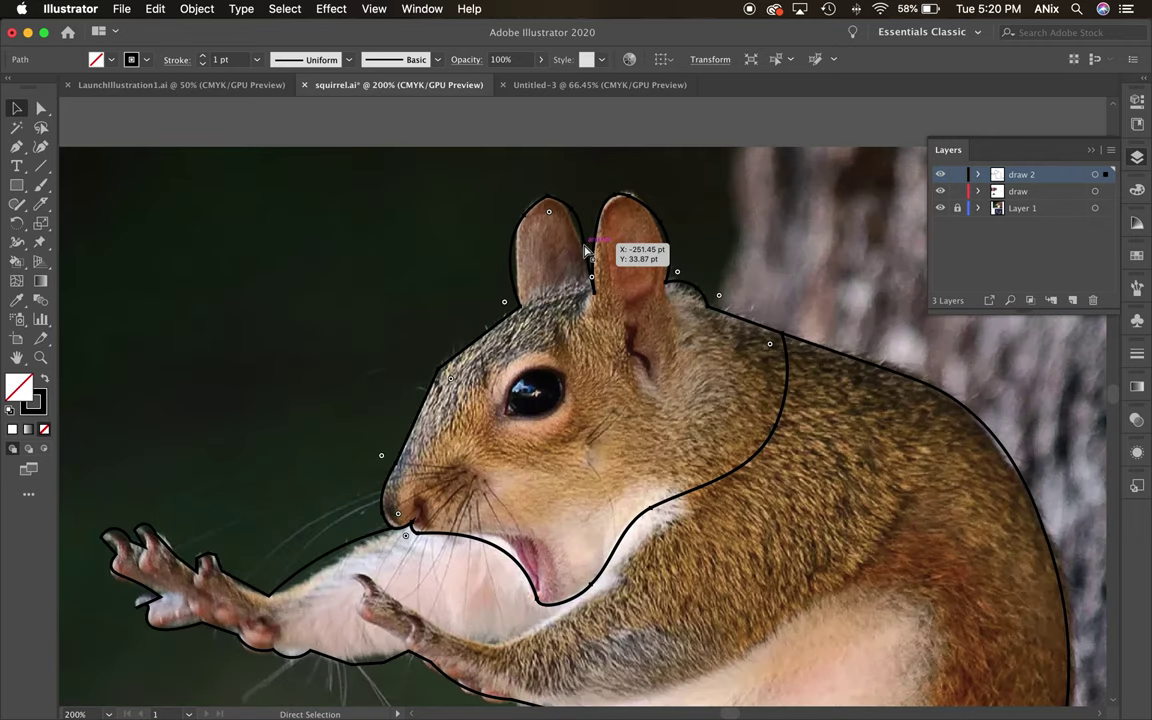
pyautogui.moveTo(617, 561); pyautogui.dragTo(720, 398)
pyautogui.click(491, 505)
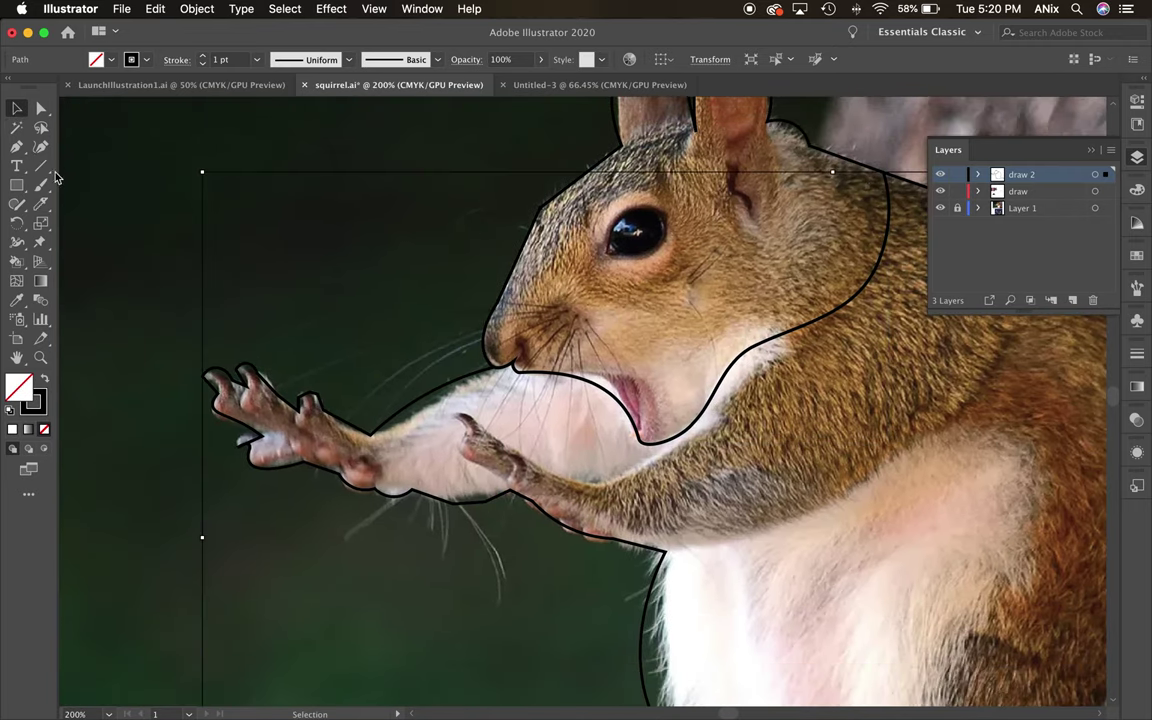
pyautogui.click(40, 205)
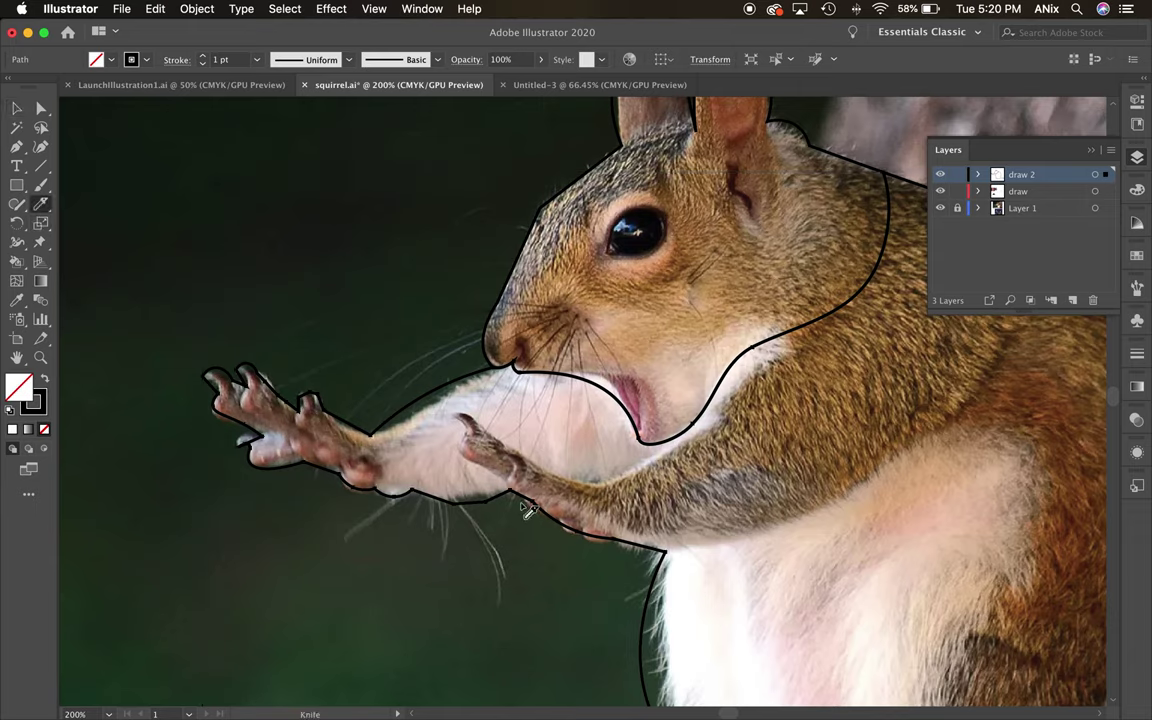
pyautogui.moveTo(489, 476)
pyautogui.mouseDown()
pyautogui.moveTo(447, 409)
pyautogui.moveTo(599, 483)
pyautogui.moveTo(717, 423)
pyautogui.moveTo(747, 383)
pyautogui.moveTo(823, 340)
pyautogui.moveTo(885, 266)
pyautogui.moveTo(898, 228)
pyautogui.moveTo(898, 240)
pyautogui.moveTo(890, 158)
pyautogui.mouseUp()
# Cut the nearer arm from the torso with the Knife tool, from the elbow along the arm's underside and shoulder to the back.
pyautogui.hscroll(5, 624, 580)
pyautogui.scroll(-2, 624, 580)
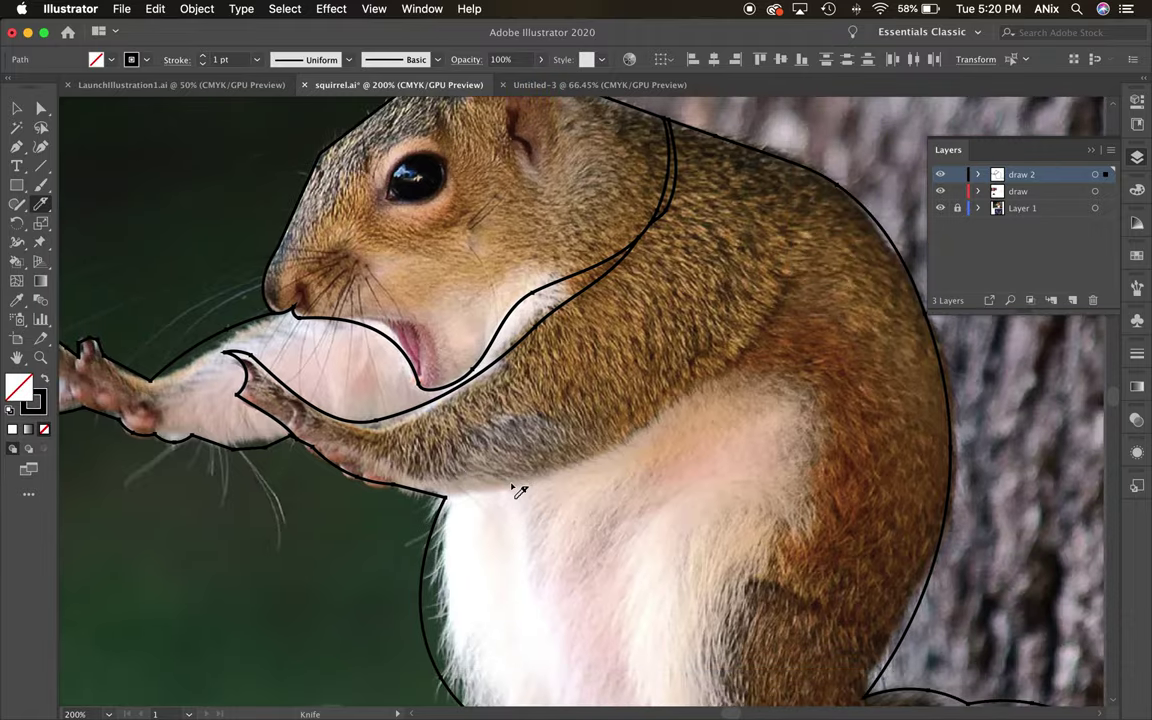
pyautogui.moveTo(445, 508)
pyautogui.mouseDown()
pyautogui.moveTo(543, 489)
pyautogui.moveTo(600, 461)
pyautogui.moveTo(774, 340)
pyautogui.moveTo(832, 220)
pyautogui.moveTo(834, 160)
pyautogui.moveTo(819, 117)
pyautogui.mouseUp()
pyautogui.moveTo(769, 587); pyautogui.dragTo(671, 345)
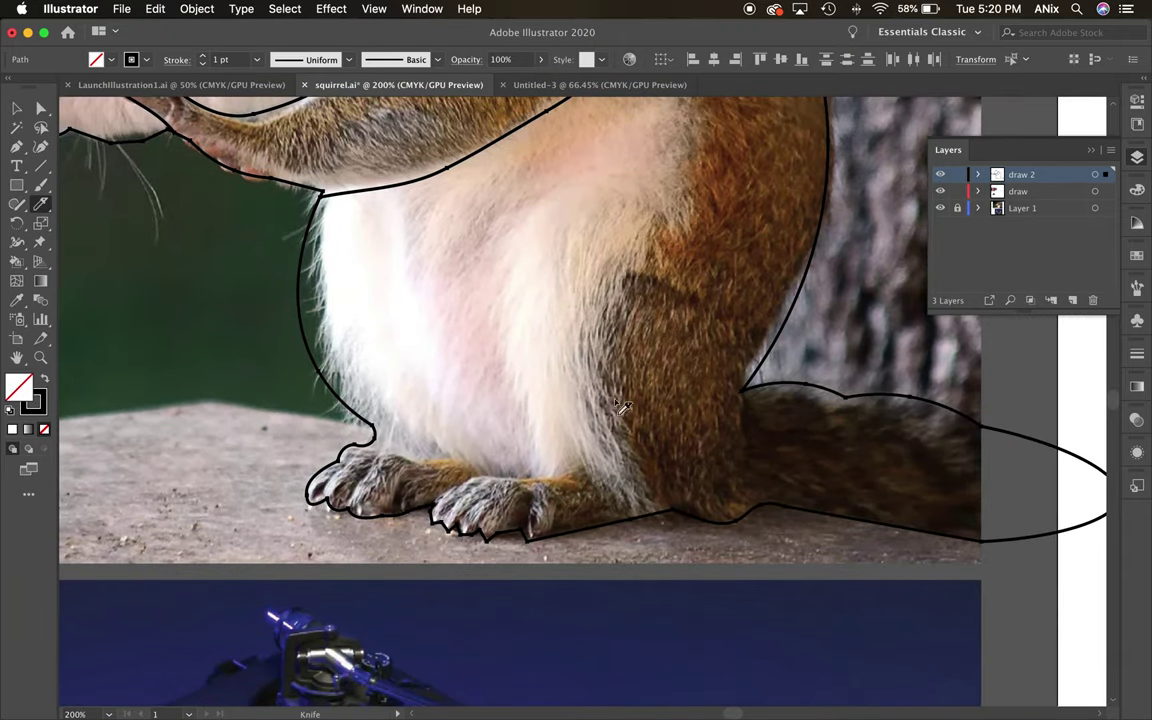
# Cut the feet from the torso along their upper edge and the tail from the torso at its base with the Knife tool.
pyautogui.moveTo(340, 444)
pyautogui.mouseDown()
pyautogui.moveTo(505, 470)
pyautogui.moveTo(590, 465)
pyautogui.moveTo(636, 508)
pyautogui.mouseUp()
pyautogui.moveTo(748, 397)
pyautogui.mouseDown()
pyautogui.moveTo(752, 455)
pyautogui.moveTo(726, 526)
pyautogui.moveTo(762, 595)
pyautogui.mouseUp()
pyautogui.moveTo(522, 188); pyautogui.dragTo(735, 600)
pyautogui.press('super+minus')
pyautogui.click(16, 110)
pyautogui.press('super+minus')
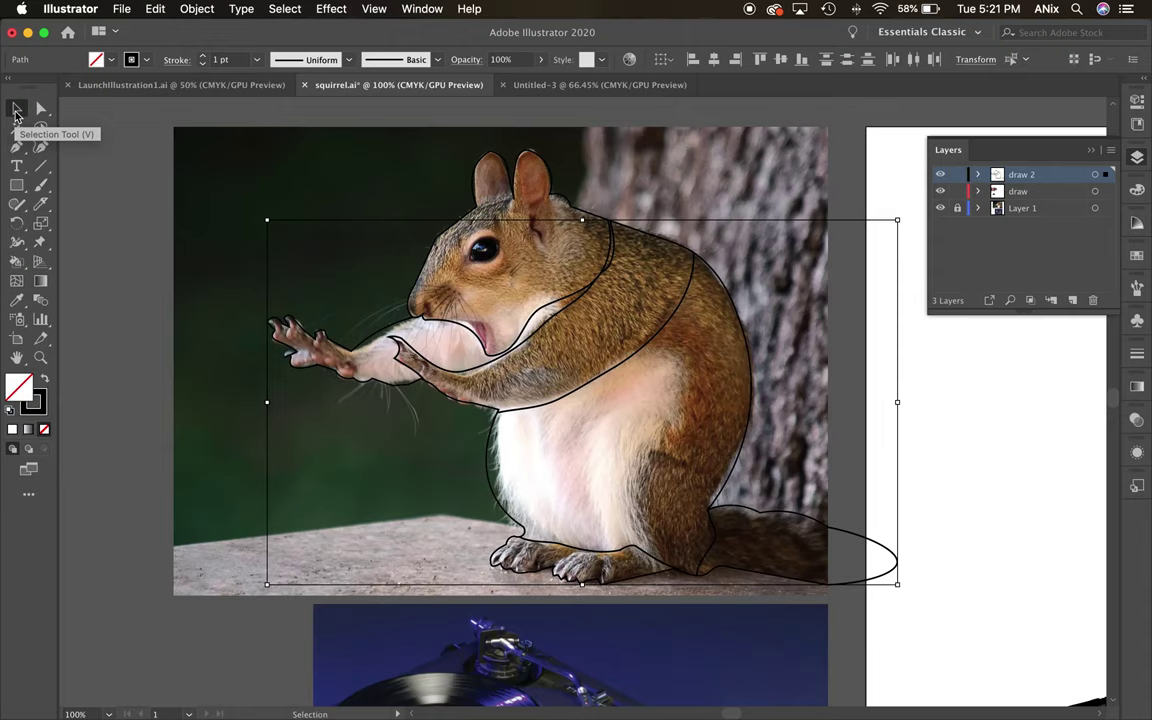
# Select the head and cut the far ear from it with the Knife tool, and check that the far arm selects separately.
pyautogui.click(490, 166)
pyautogui.click(41, 203)
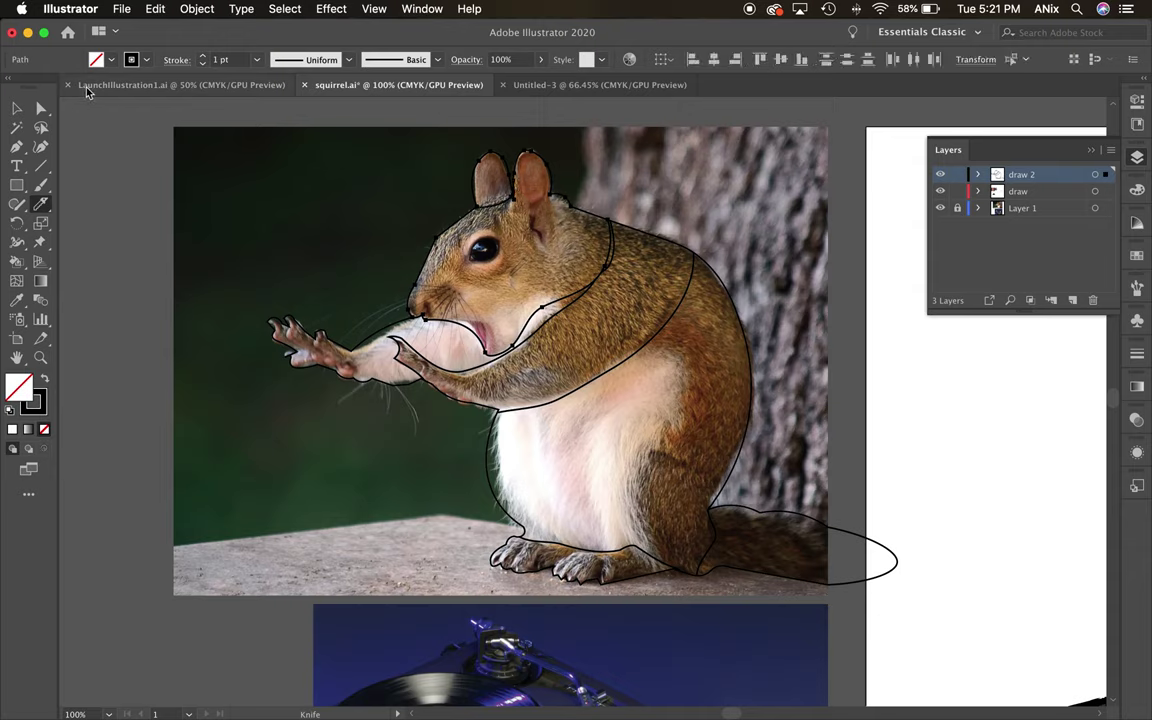
pyautogui.click(18, 109)
pyautogui.click(234, 362)
pyautogui.click(313, 340)
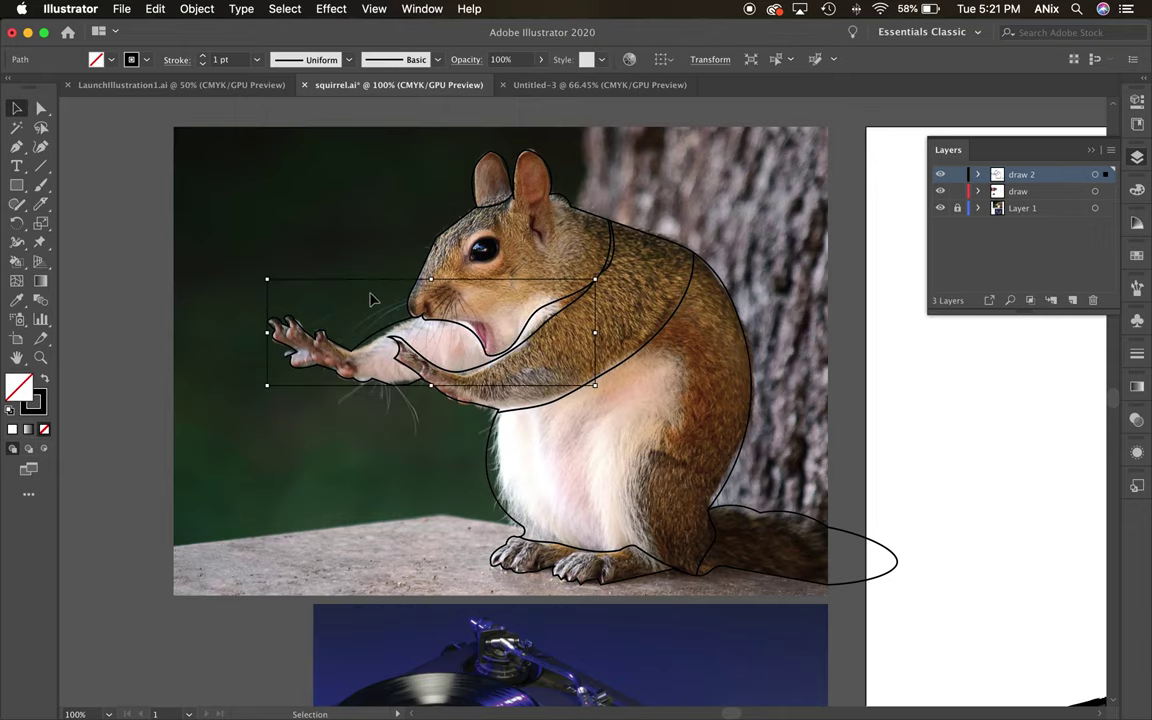
# Select all the squirrel outline pieces and move them off the photo onto the empty canvas above it.
pyautogui.click(712, 582)
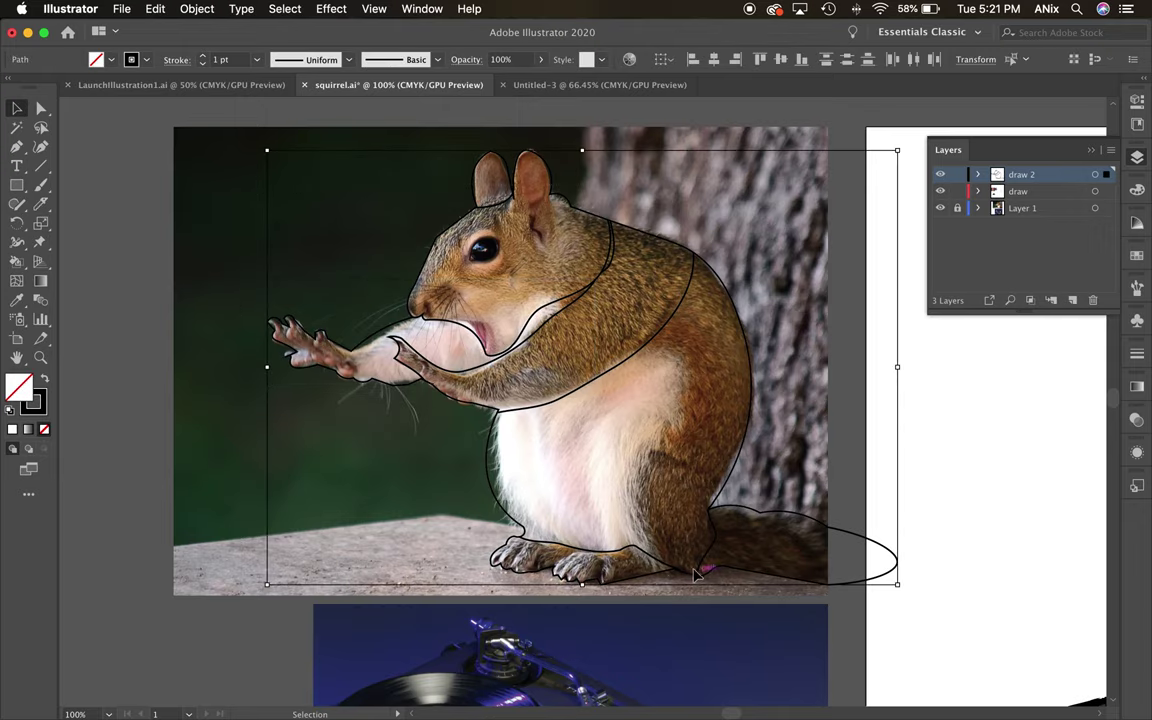
pyautogui.hscroll(8, 712, 582)
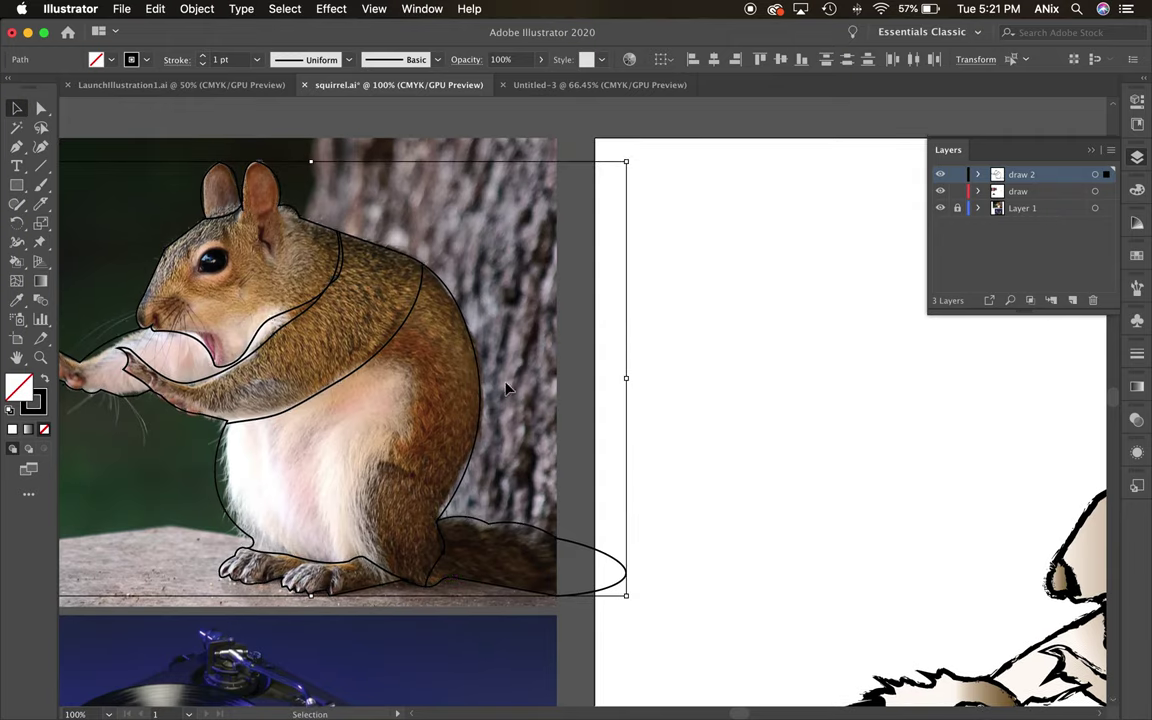
pyautogui.hscroll(-10, 497, 402)
pyautogui.scroll(4, 497, 402)
pyautogui.moveTo(715, 379); pyautogui.dragTo(375, 145)
pyautogui.moveTo(413, 192); pyautogui.dragTo(859, 237)
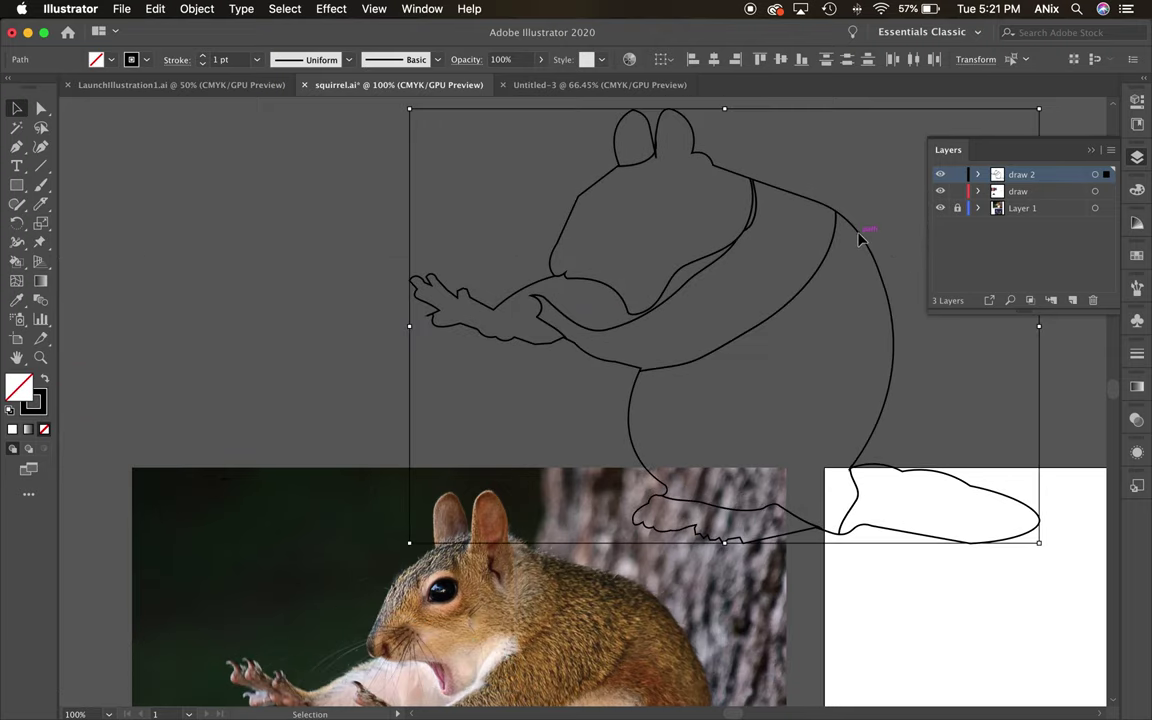
pyautogui.click(328, 172)
pyautogui.click(635, 165)
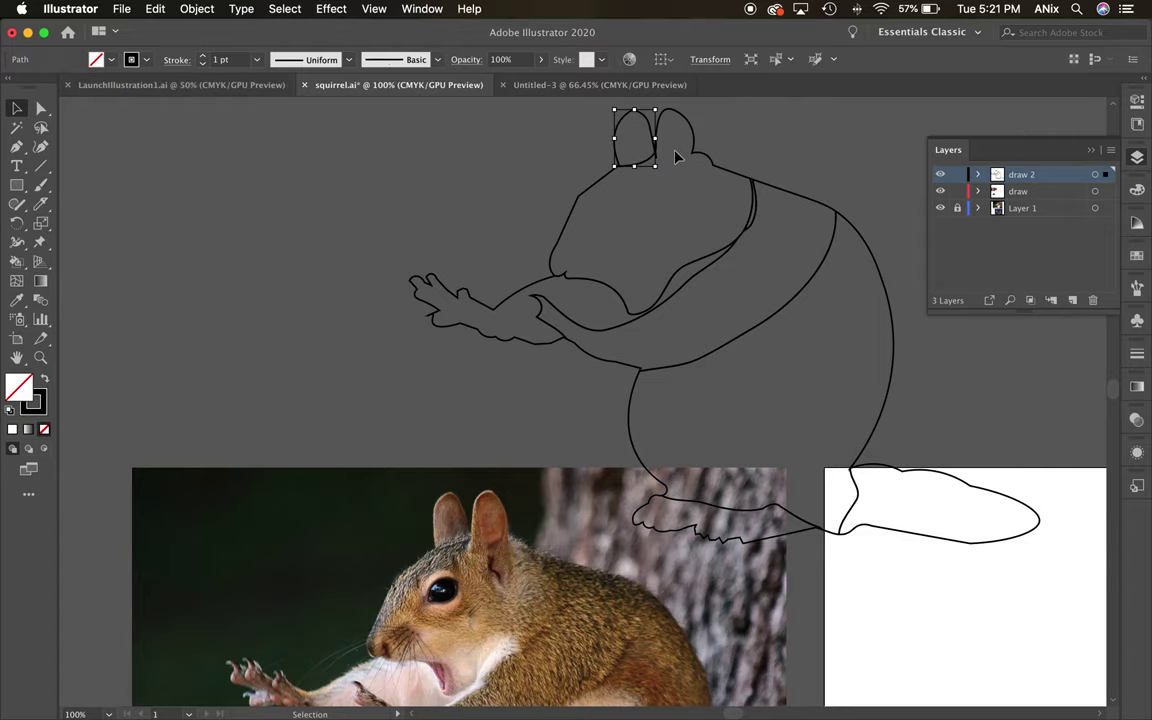
# Fill the torso shape with a medium brown sampled from the fur on the photo squirrel's back using the Eyedropper.
pyautogui.press('space')
pyautogui.moveTo(802, 481); pyautogui.dragTo(703, 337)
pyautogui.click(800, 214)
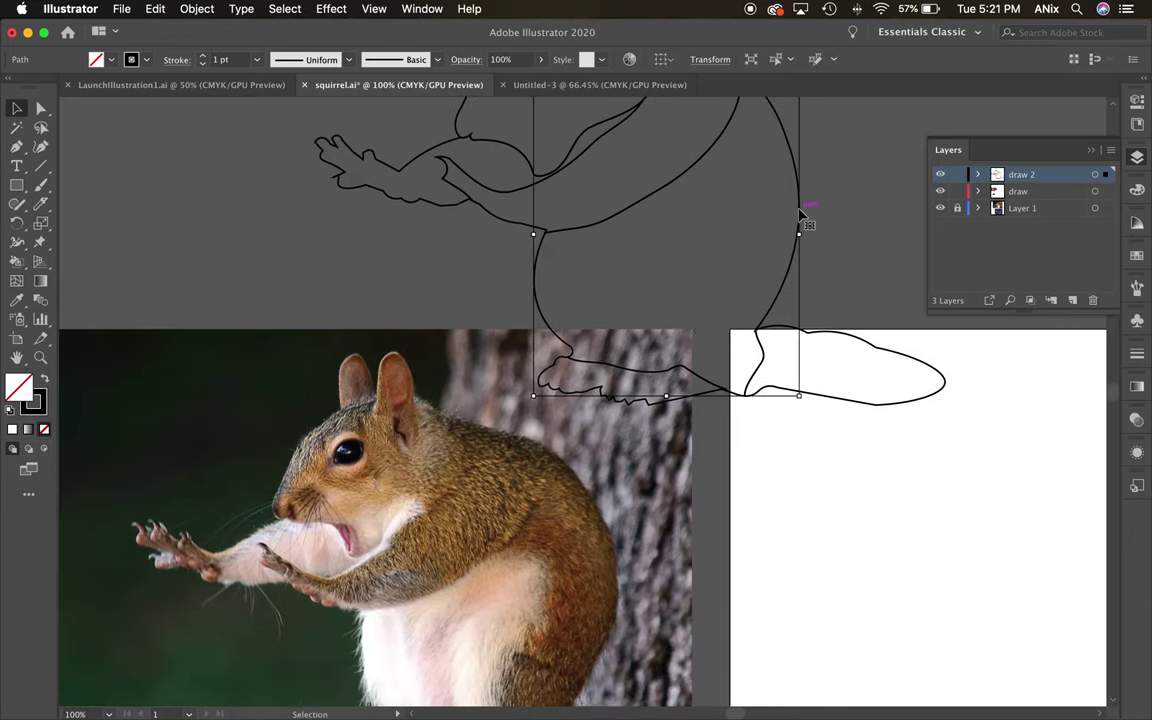
pyautogui.click(12, 302)
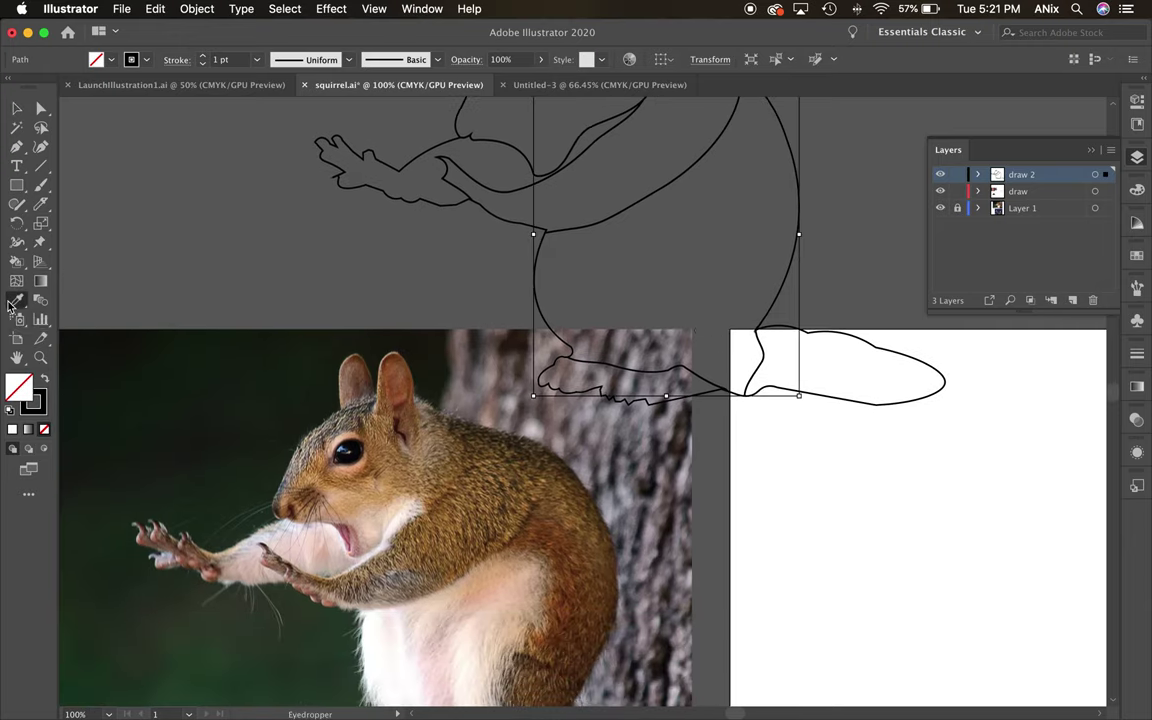
pyautogui.click(564, 537)
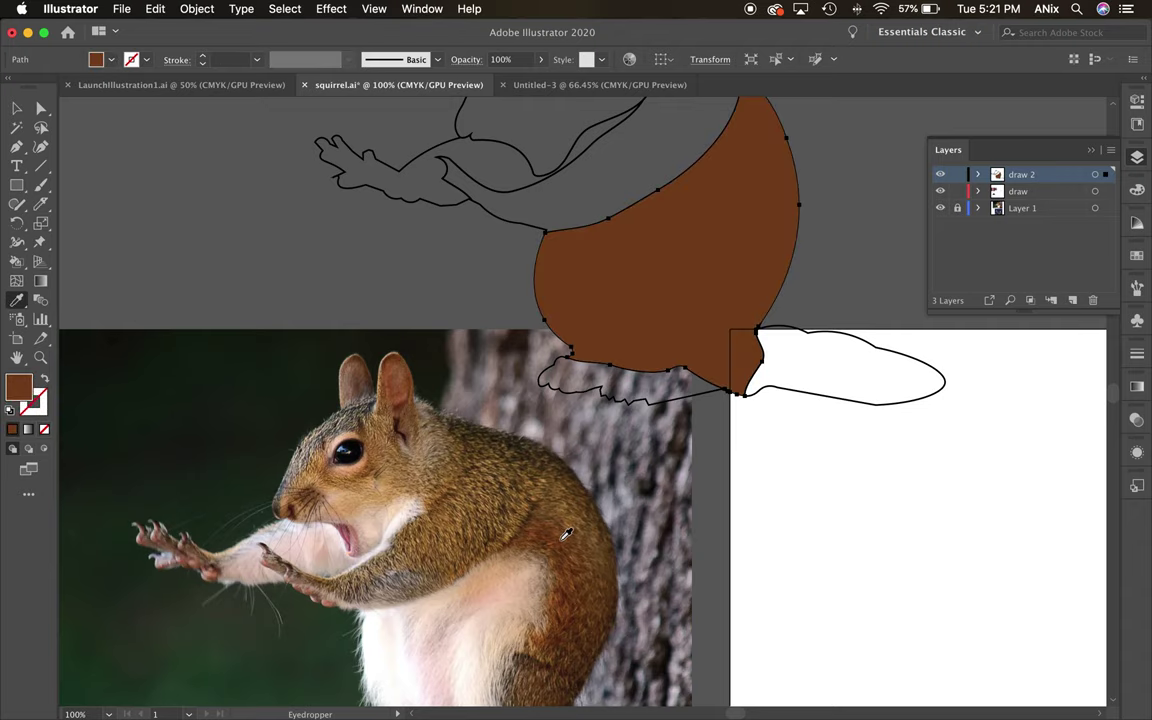
pyautogui.click(550, 480)
pyautogui.click(536, 484)
pyautogui.click(547, 505)
pyautogui.click(564, 510)
pyautogui.click(554, 517)
pyautogui.click(554, 518)
pyautogui.click(571, 527)
pyautogui.click(582, 540)
pyautogui.click(552, 538)
pyautogui.click(563, 526)
pyautogui.click(544, 532)
pyautogui.click(551, 516)
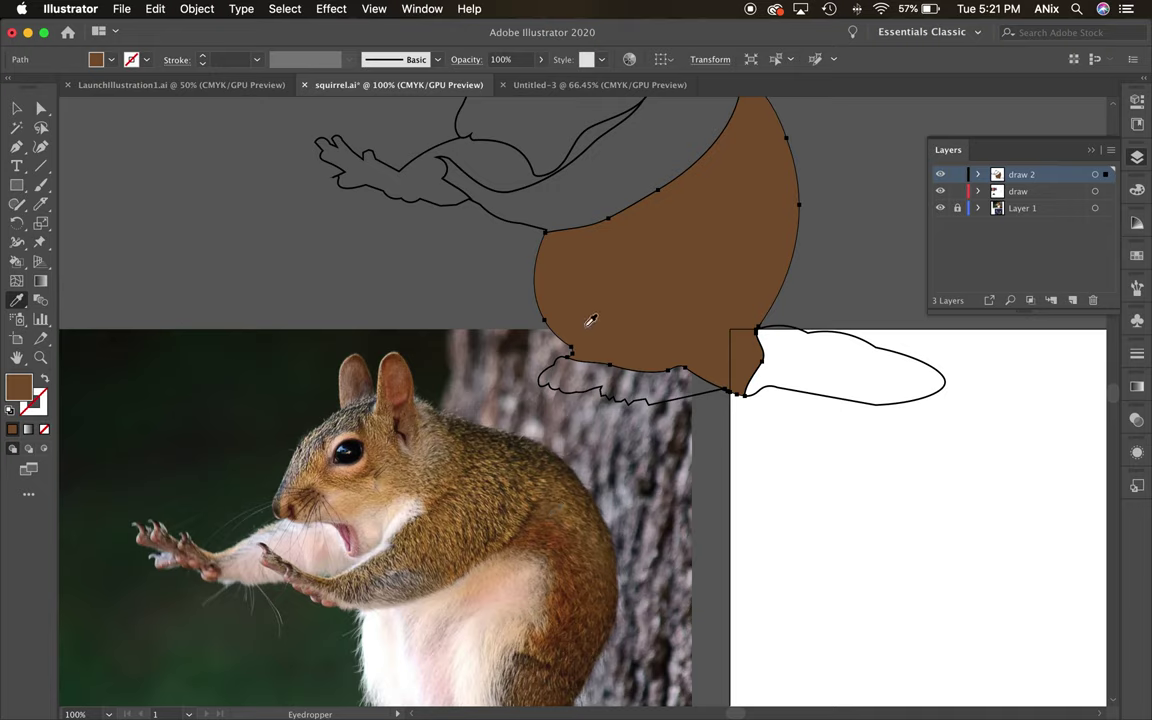
# Fill the tail shape with a dark reddish brown sampled from the photo using the Eyedropper.
pyautogui.click(29, 112)
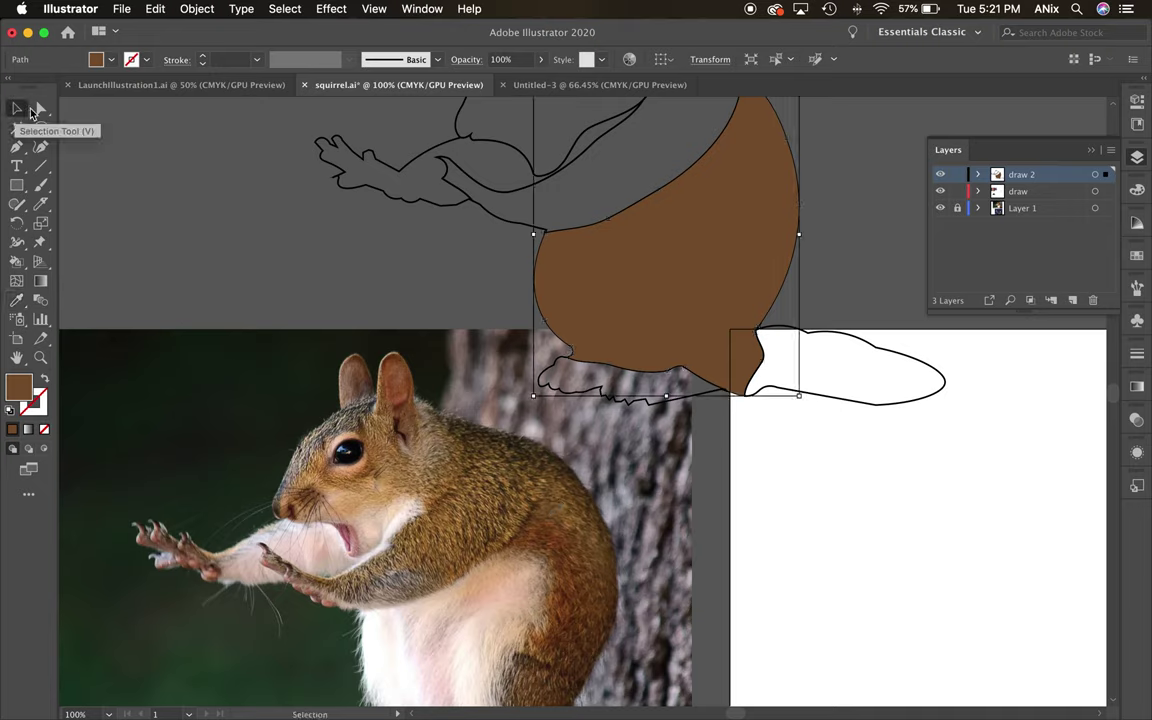
pyautogui.click(905, 367)
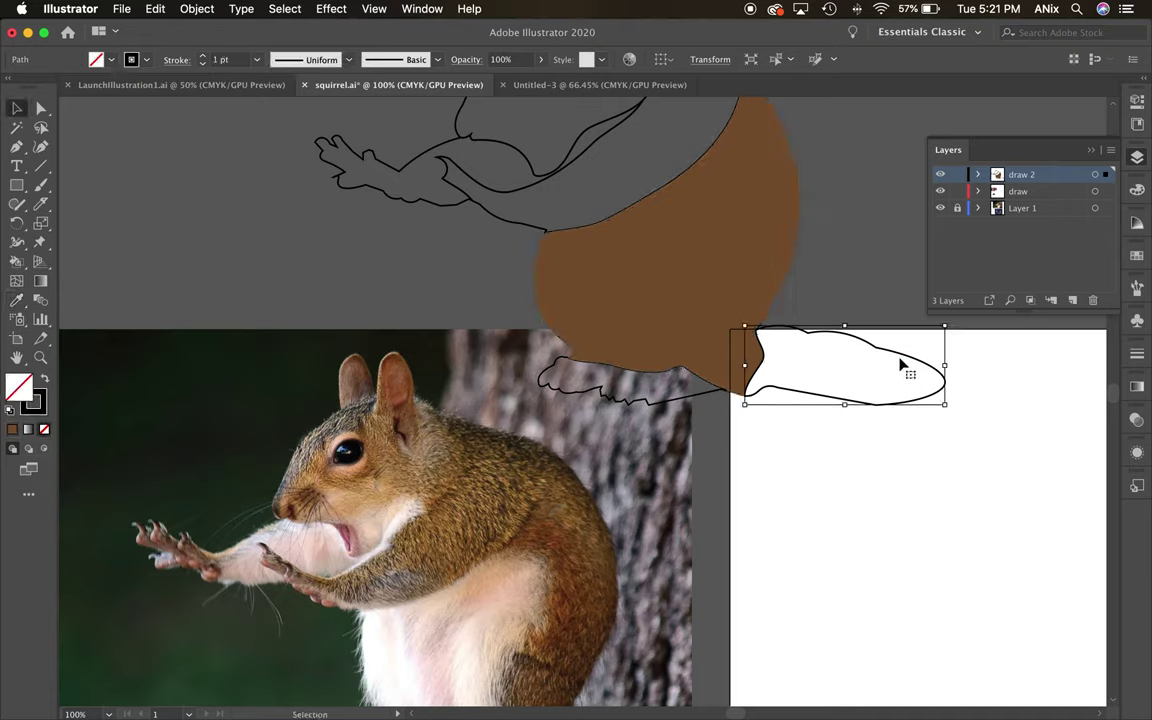
pyautogui.click(17, 300)
pyautogui.click(572, 588)
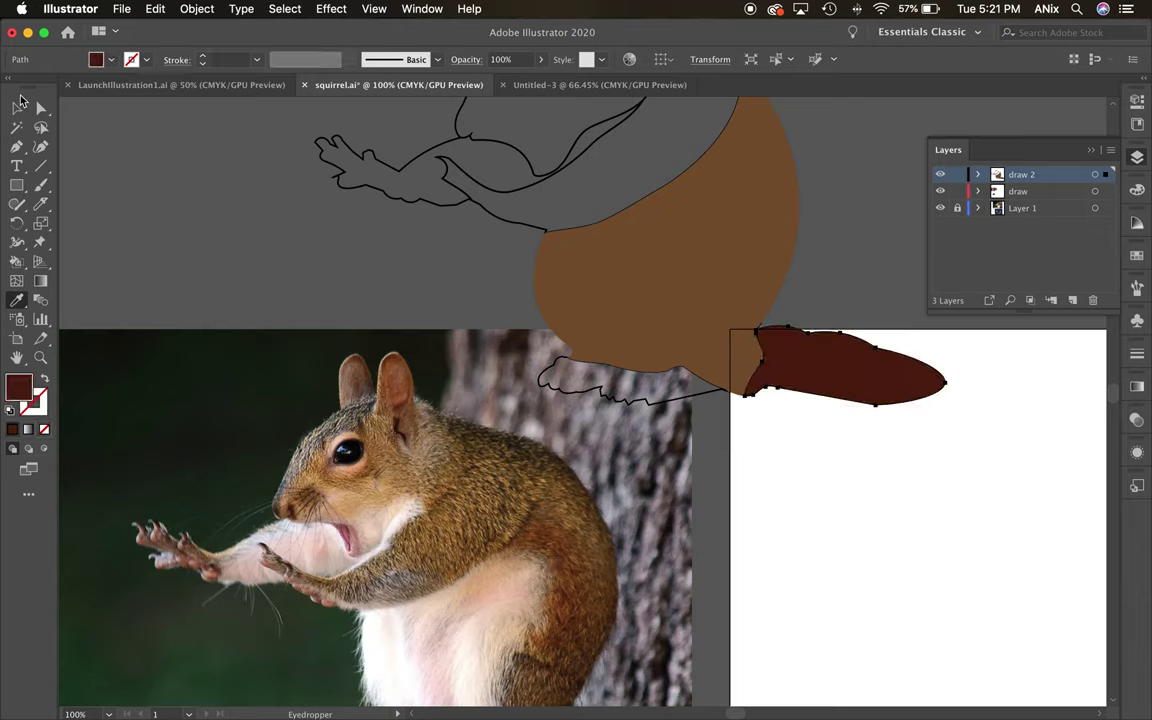
# Select the torso shape and give it a linear gradient fill.
pyautogui.click(17, 108)
pyautogui.click(694, 265)
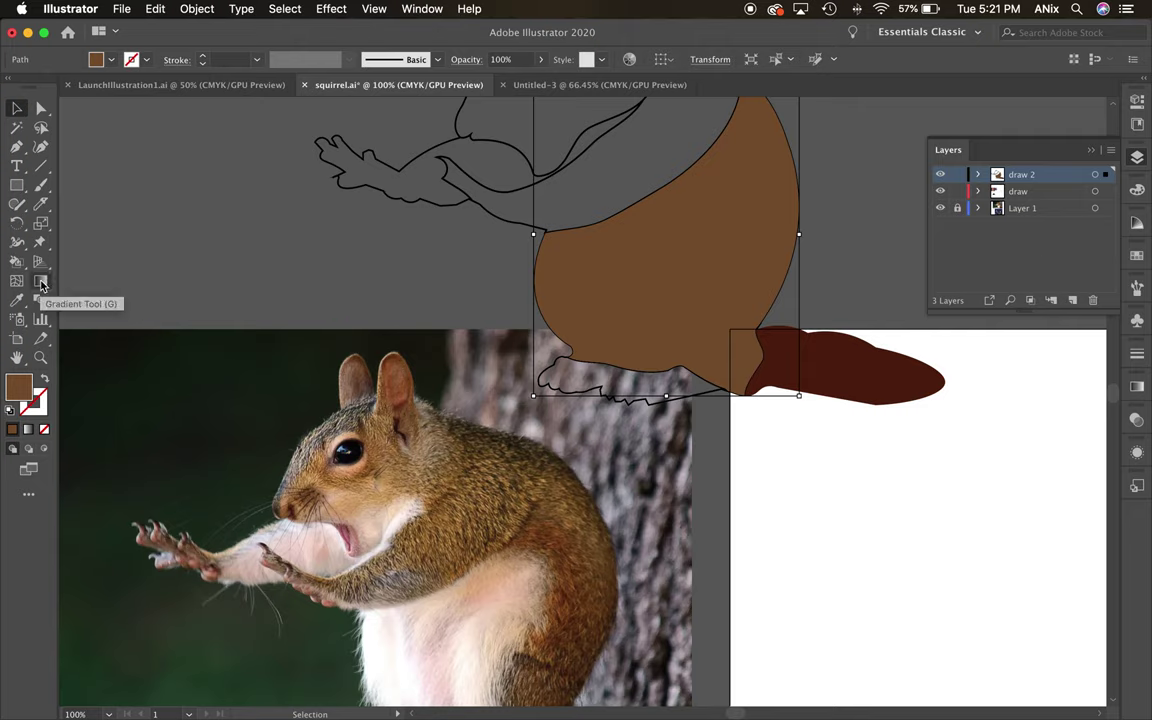
pyautogui.click(1137, 103)
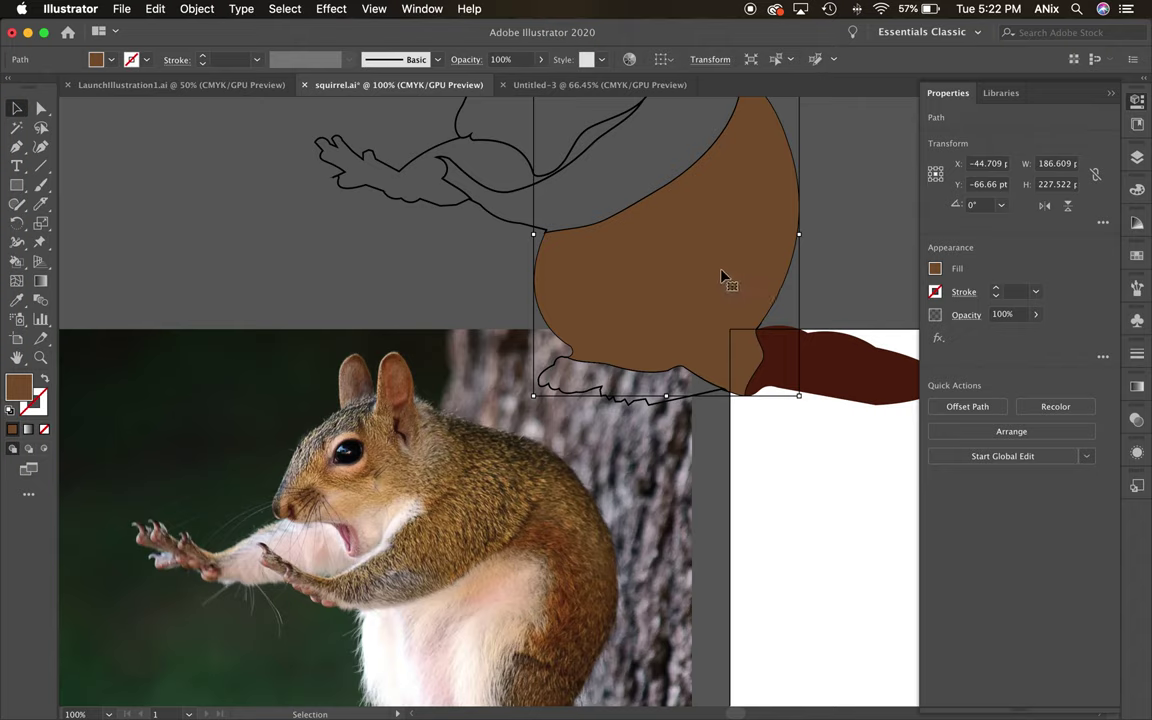
pyautogui.click(40, 286)
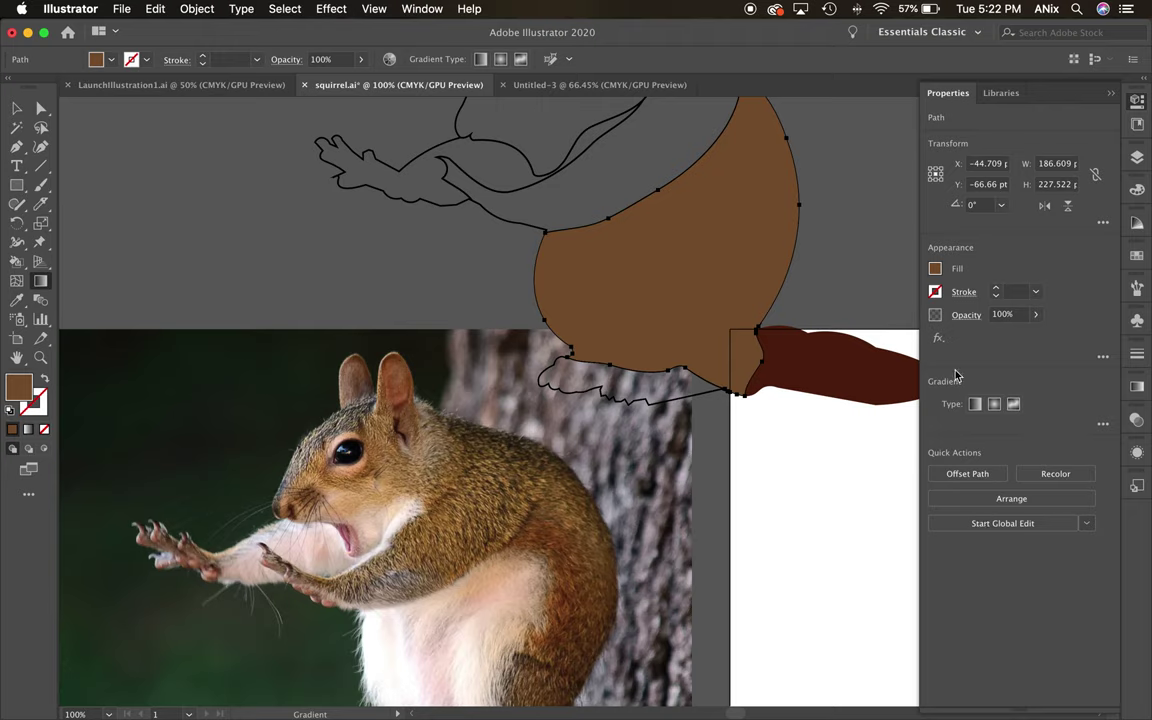
pyautogui.click(1103, 426)
pyautogui.click(1000, 548)
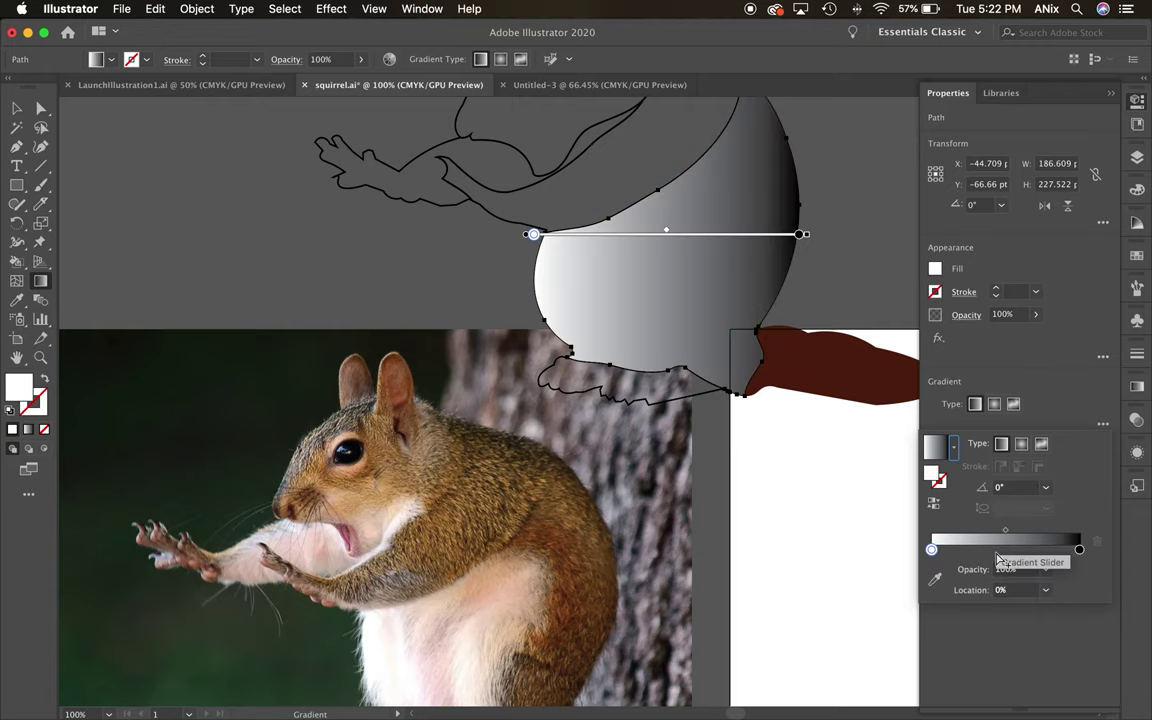
# Colour the torso gradient's starting stop with dark brown sampled from the fur on the photo squirrel's upper back.
pyautogui.doubleClick(931, 551)
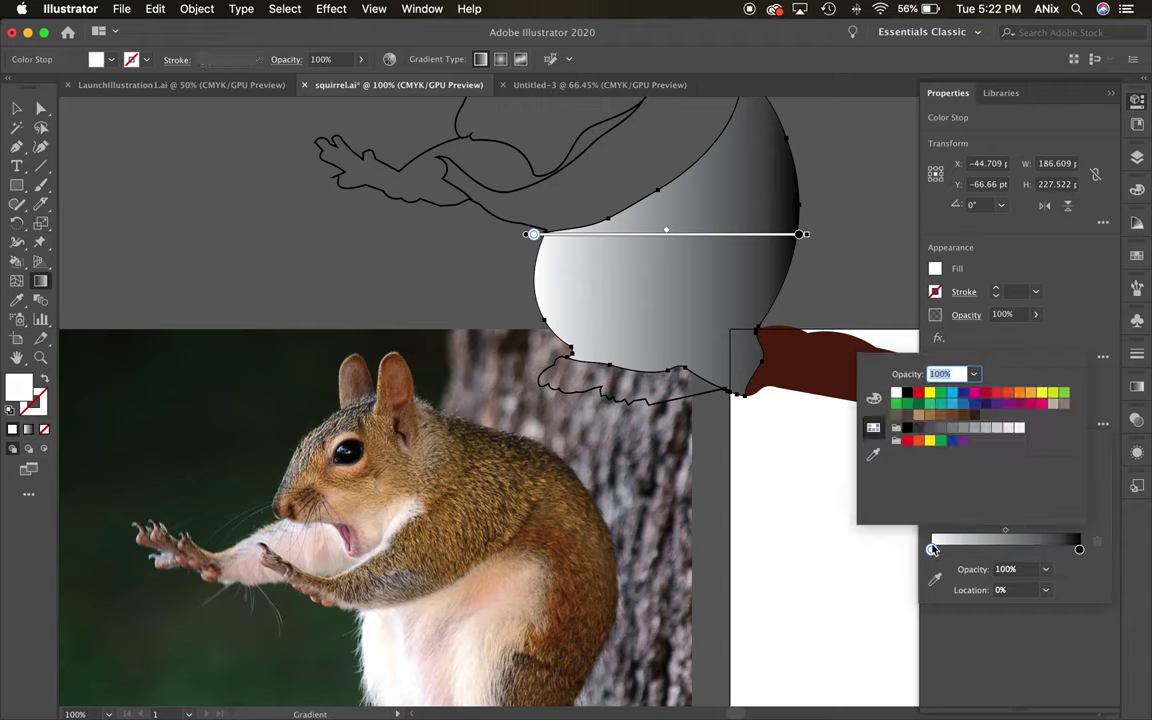
pyautogui.click(874, 454)
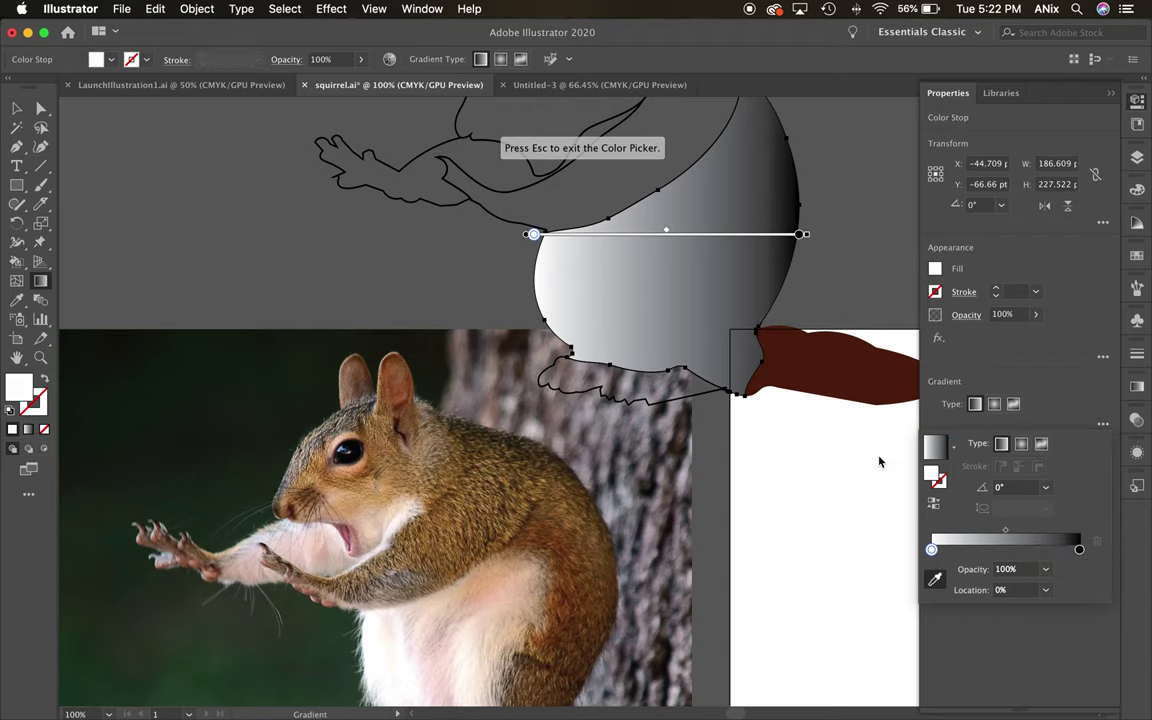
pyautogui.click(577, 497)
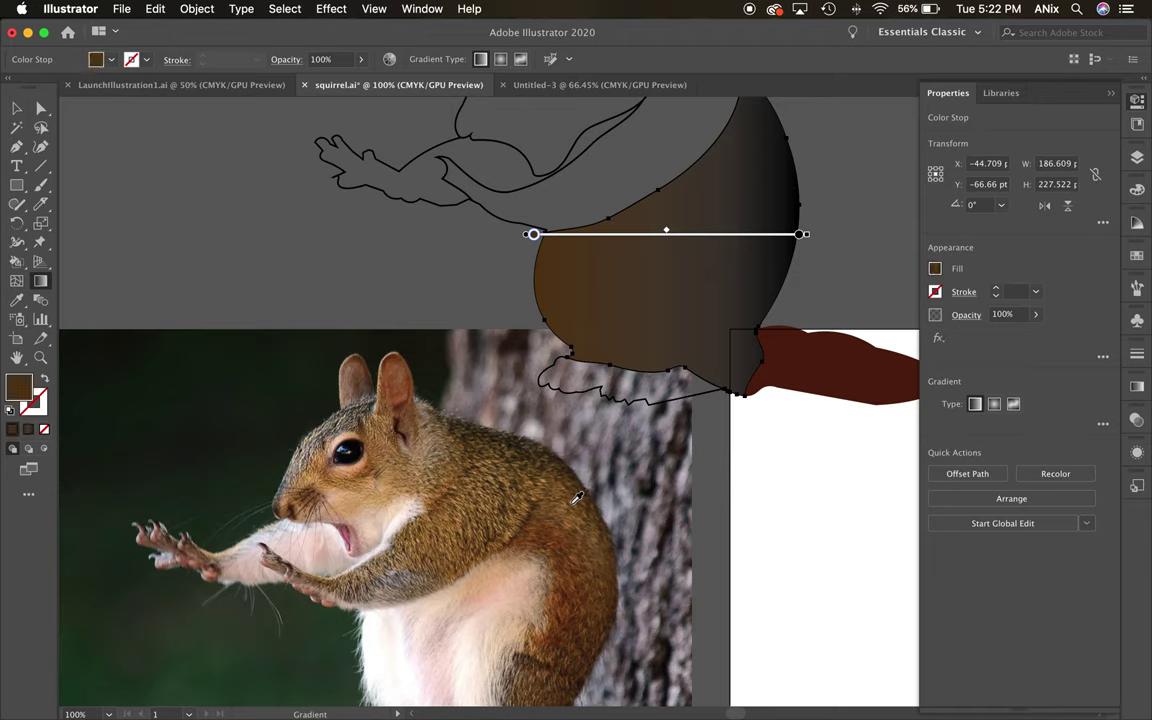
# Colour the torso gradient's ending stop with off-white sampled from the belly fur in the photo.
pyautogui.click(1103, 424)
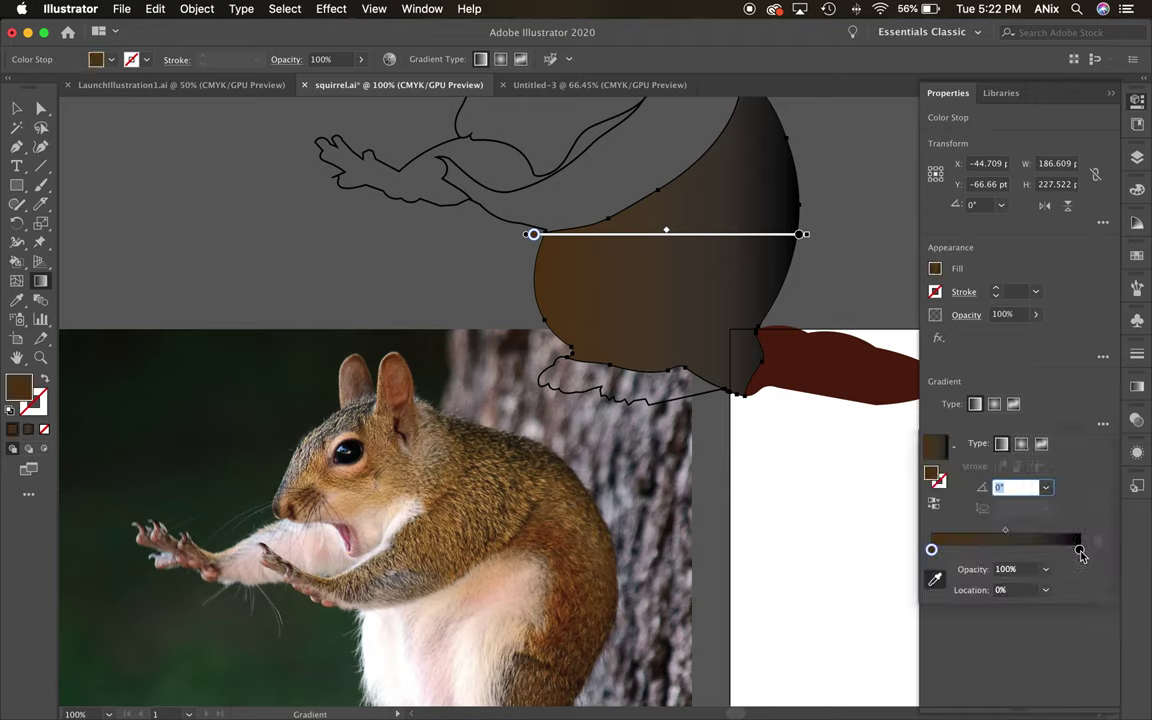
pyautogui.doubleClick(1079, 550)
pyautogui.click(873, 456)
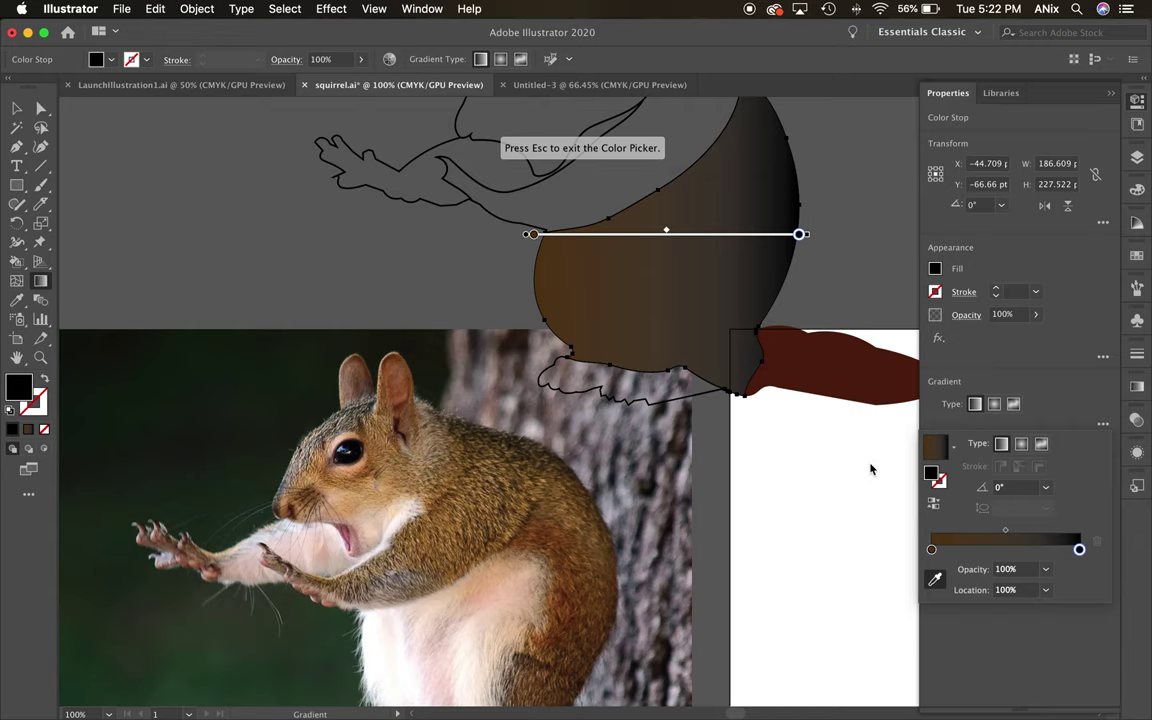
pyautogui.click(426, 646)
pyautogui.click(396, 643)
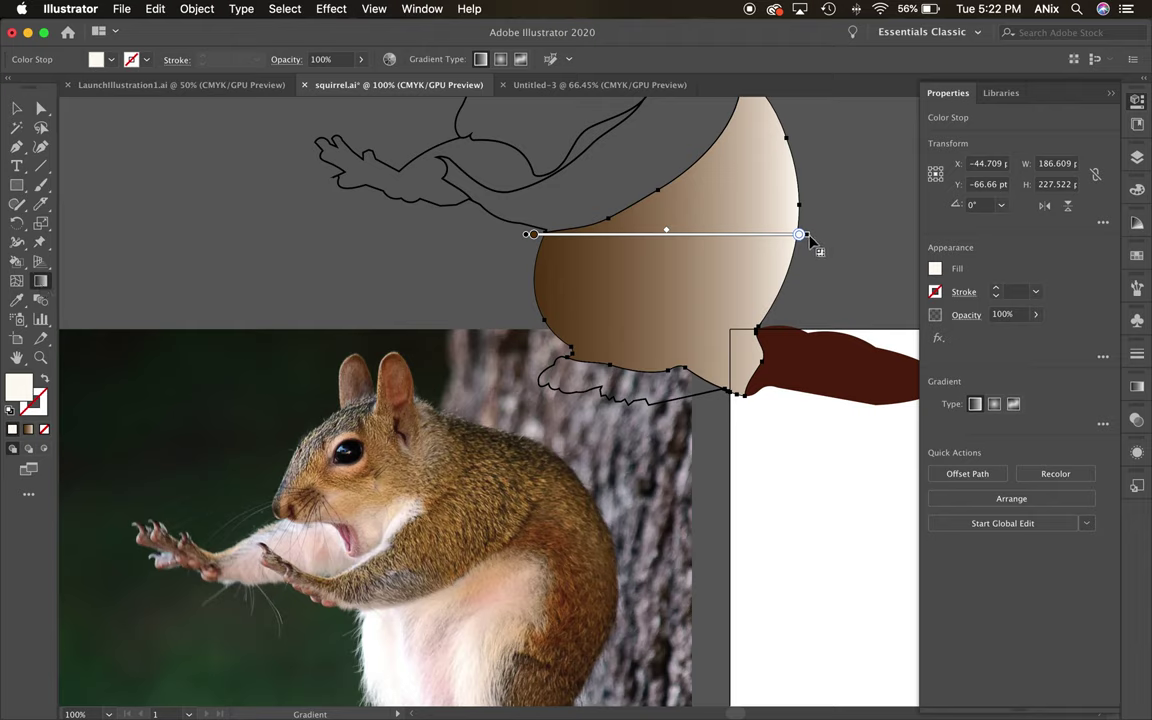
# Try re-angling the torso's gradient so off-white covers the belly and brown the back, adjusting its end stop and midpoint.
pyautogui.moveTo(800, 237); pyautogui.dragTo(650, 237)
pyautogui.moveTo(669, 231)
pyautogui.mouseDown()
pyautogui.moveTo(764, 231)
pyautogui.moveTo(711, 234)
pyautogui.moveTo(737, 233)
pyautogui.mouseUp()
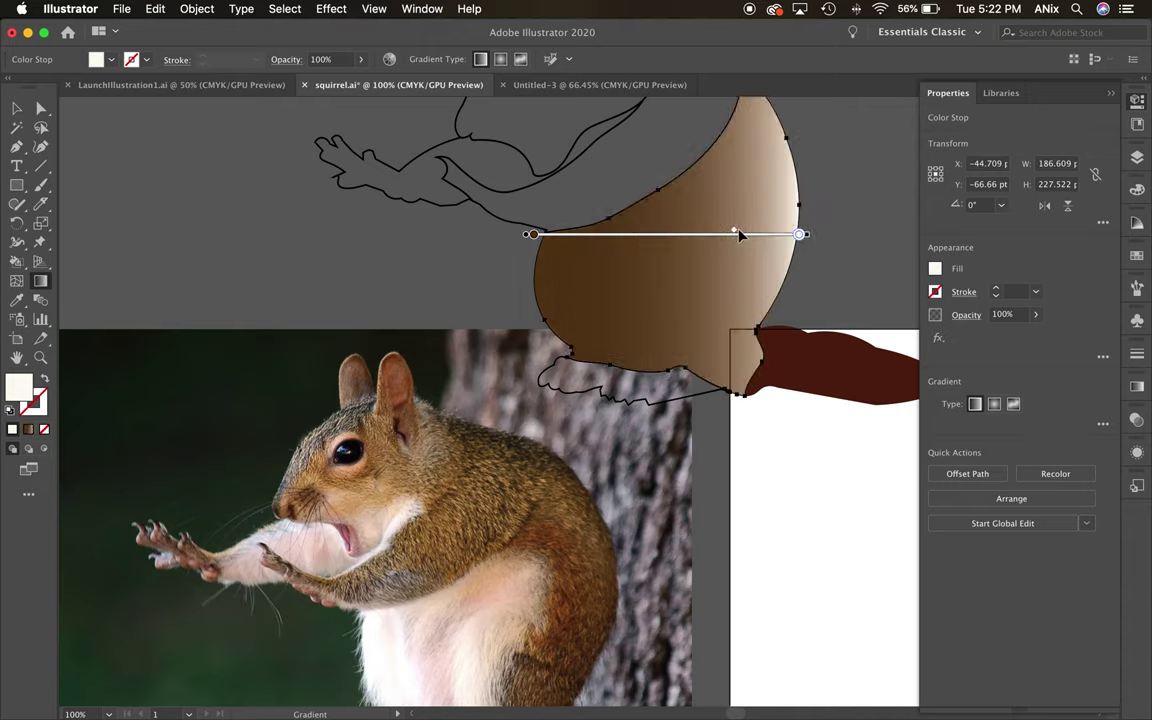
pyautogui.moveTo(813, 237)
pyautogui.mouseDown()
pyautogui.moveTo(755, 335)
pyautogui.moveTo(500, 490)
pyautogui.moveTo(330, 343)
pyautogui.moveTo(384, 294)
pyautogui.moveTo(446, 318)
pyautogui.moveTo(697, 256)
pyautogui.moveTo(623, 266)
pyautogui.mouseUp()
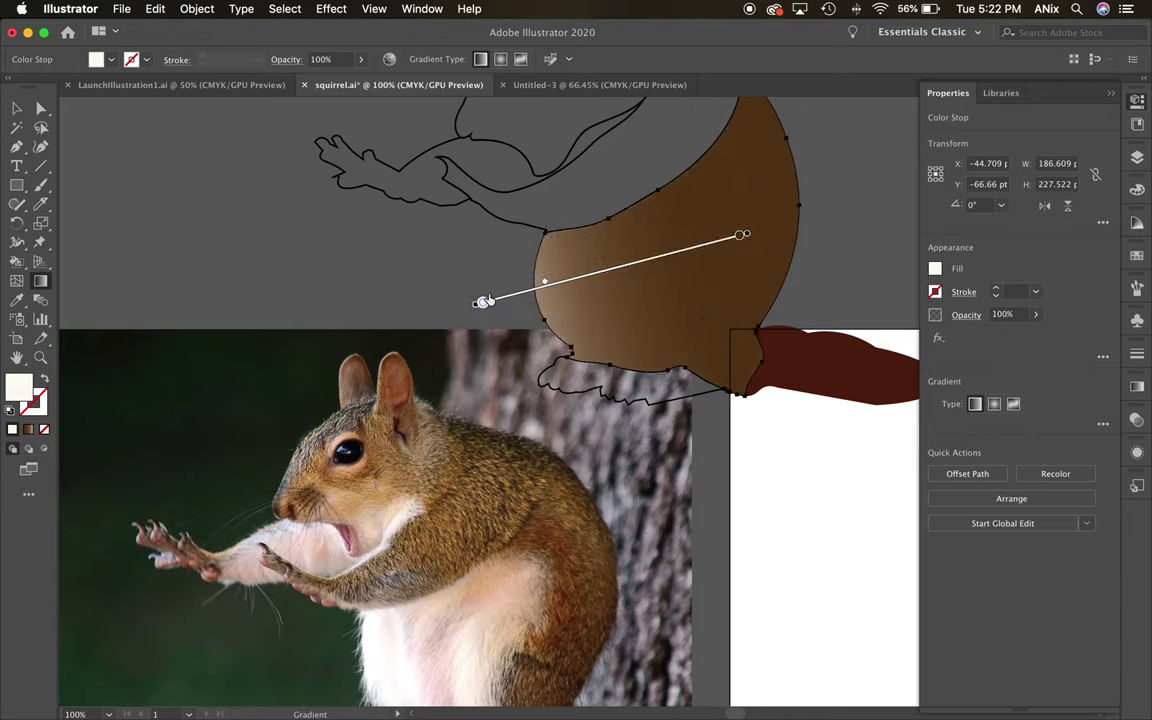
pyautogui.moveTo(483, 299); pyautogui.dragTo(569, 279)
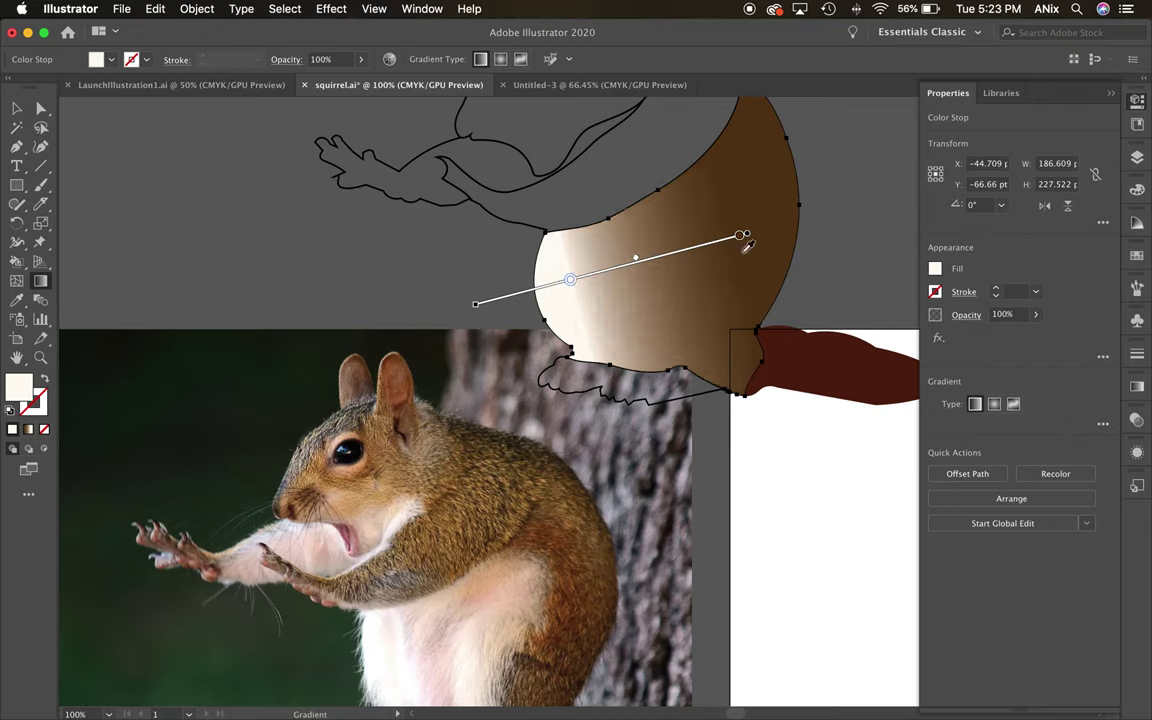
pyautogui.moveTo(636, 259); pyautogui.dragTo(649, 262)
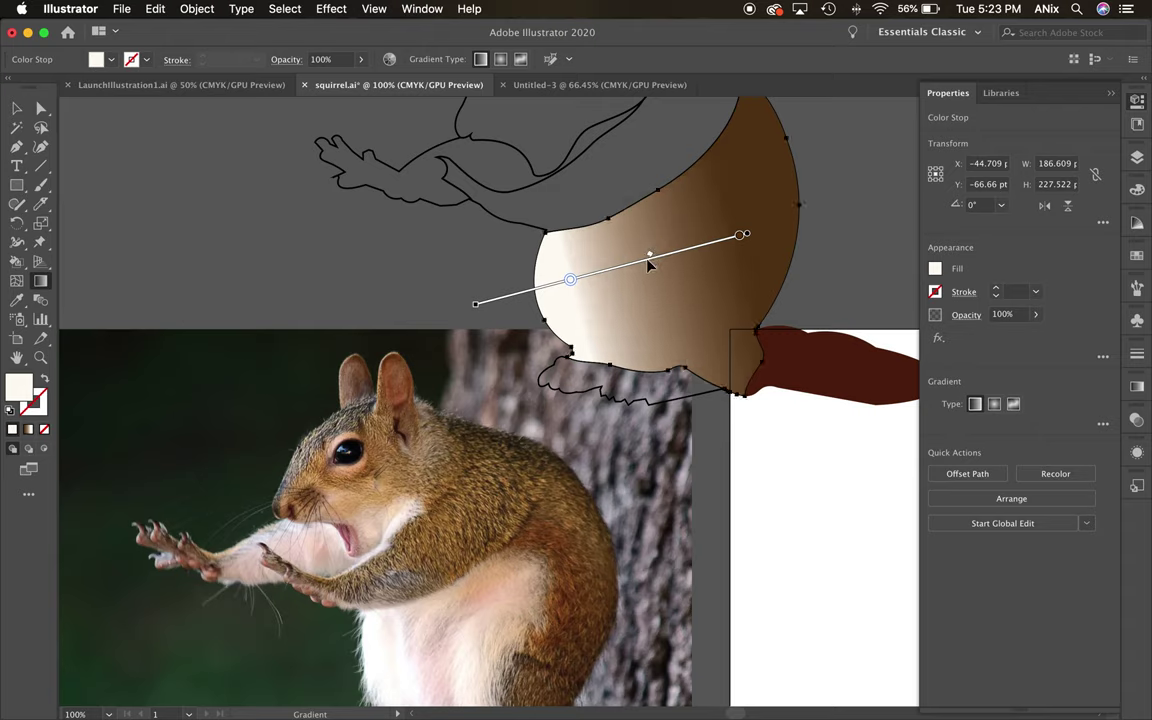
# Try a radial gradient on the torso and switch it back to linear.
pyautogui.click(994, 404)
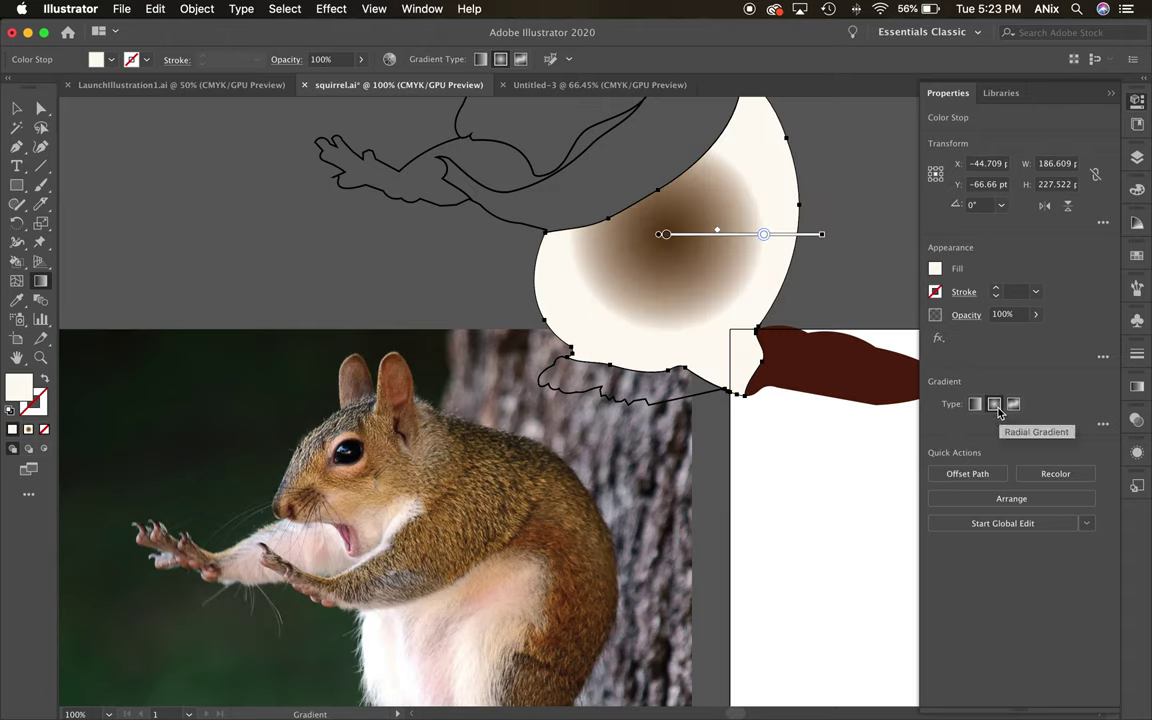
pyautogui.click(975, 404)
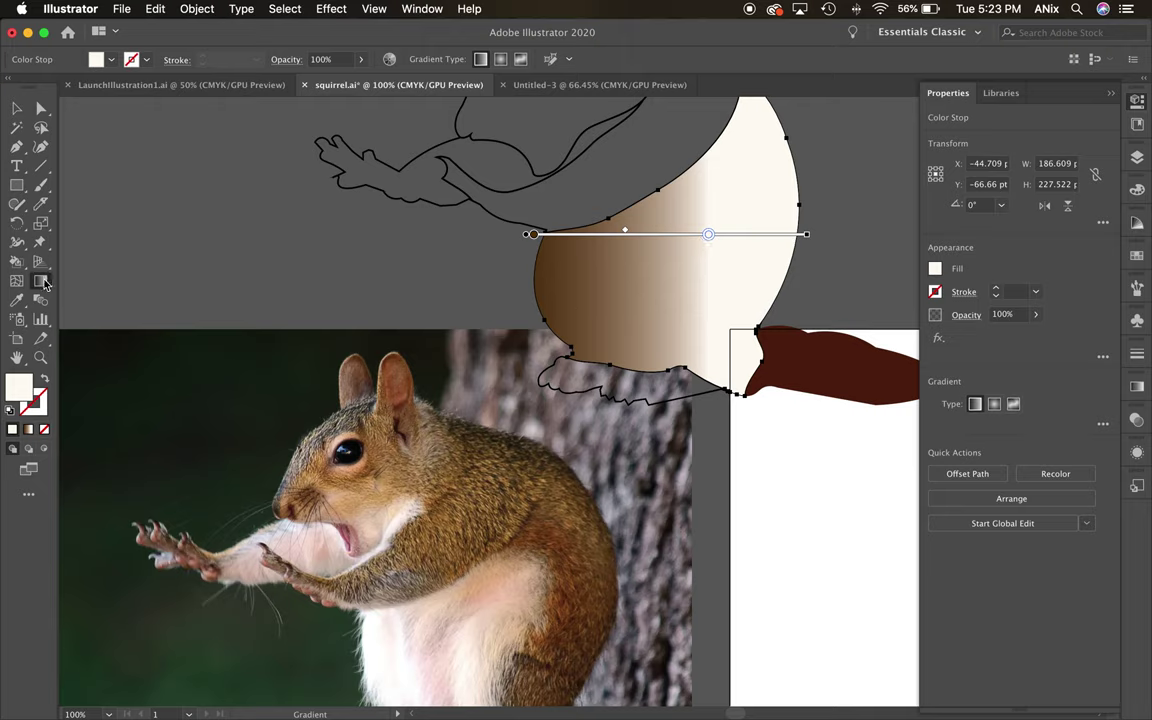
# Redraw the torso's linear gradient diagonally from brown at the back to off-white at the belly, with the off-white stop near the belly edge.
pyautogui.moveTo(574, 283)
pyautogui.mouseDown()
pyautogui.moveTo(802, 214)
pyautogui.moveTo(531, 282)
pyautogui.mouseUp()
pyautogui.moveTo(628, 271); pyautogui.dragTo(563, 289)
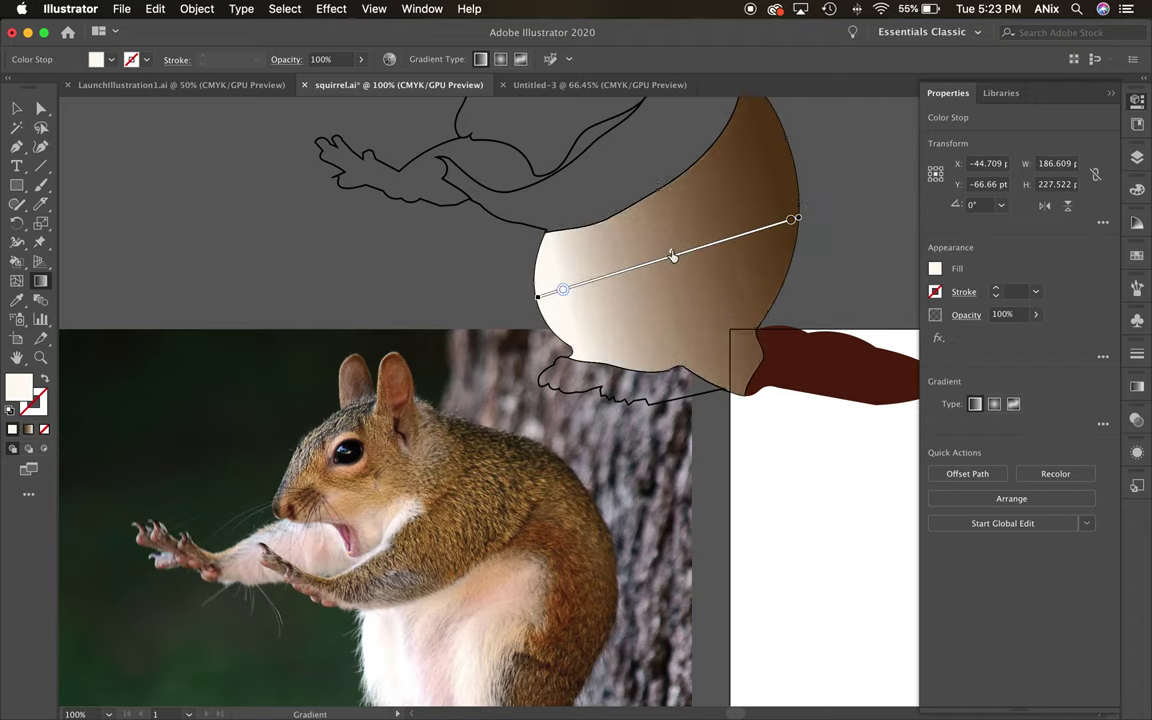
pyautogui.press('v')
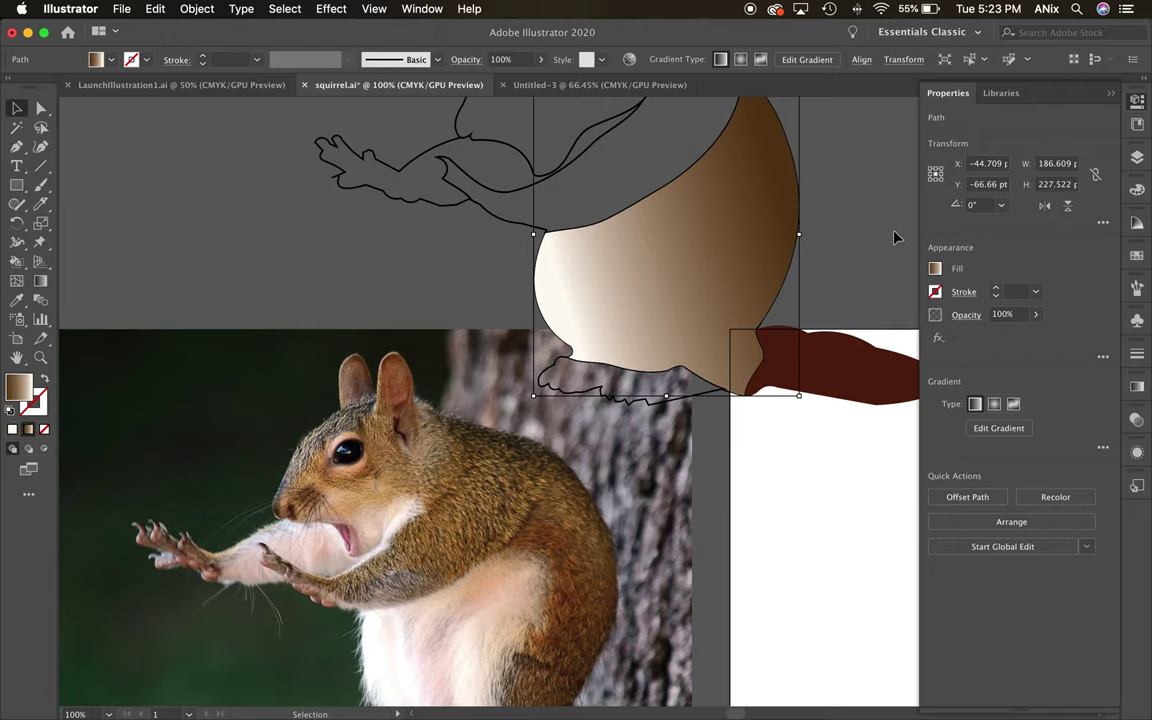
# Select the tail shape and copy the torso's brown-to-off-white gradient onto it with the Eyedropper.
pyautogui.press('super+minus')
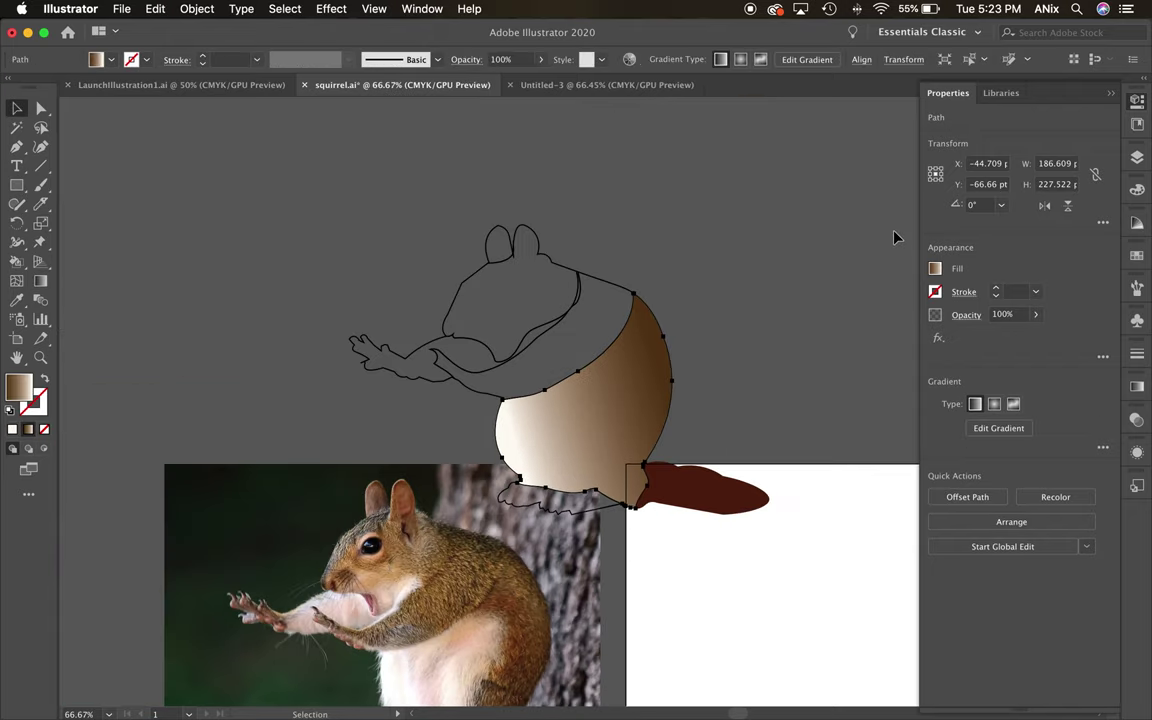
pyautogui.moveTo(728, 535); pyautogui.dragTo(707, 375)
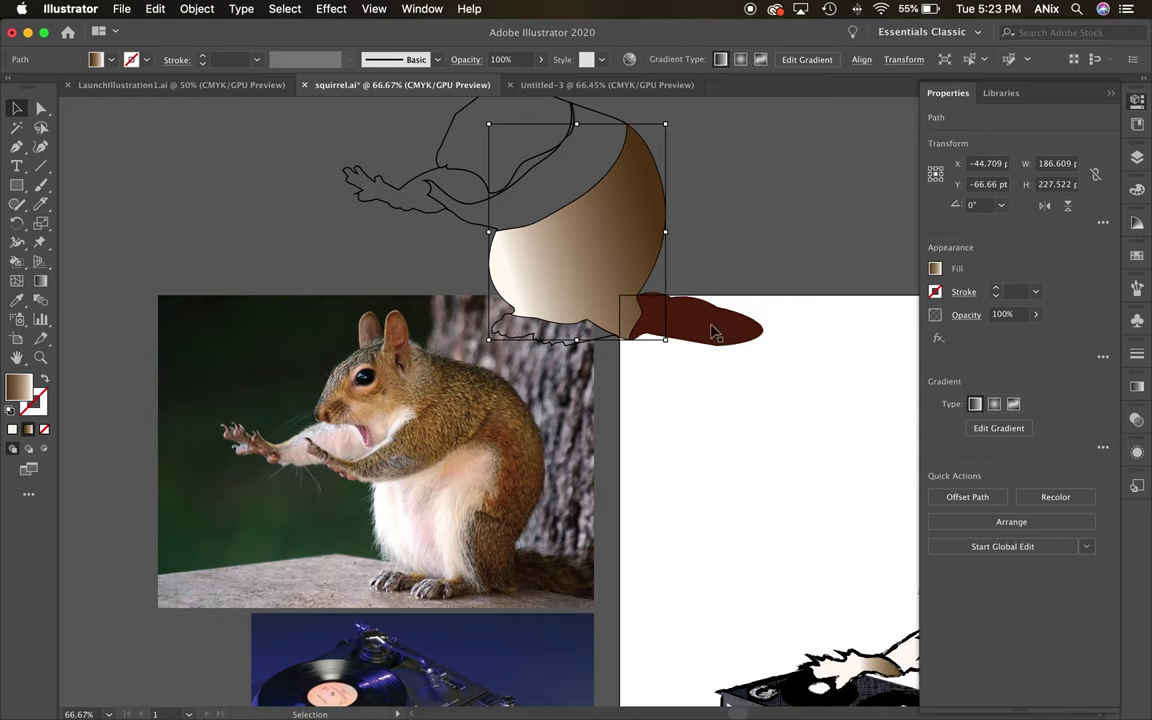
pyautogui.click(655, 318)
pyautogui.click(17, 299)
pyautogui.click(606, 225)
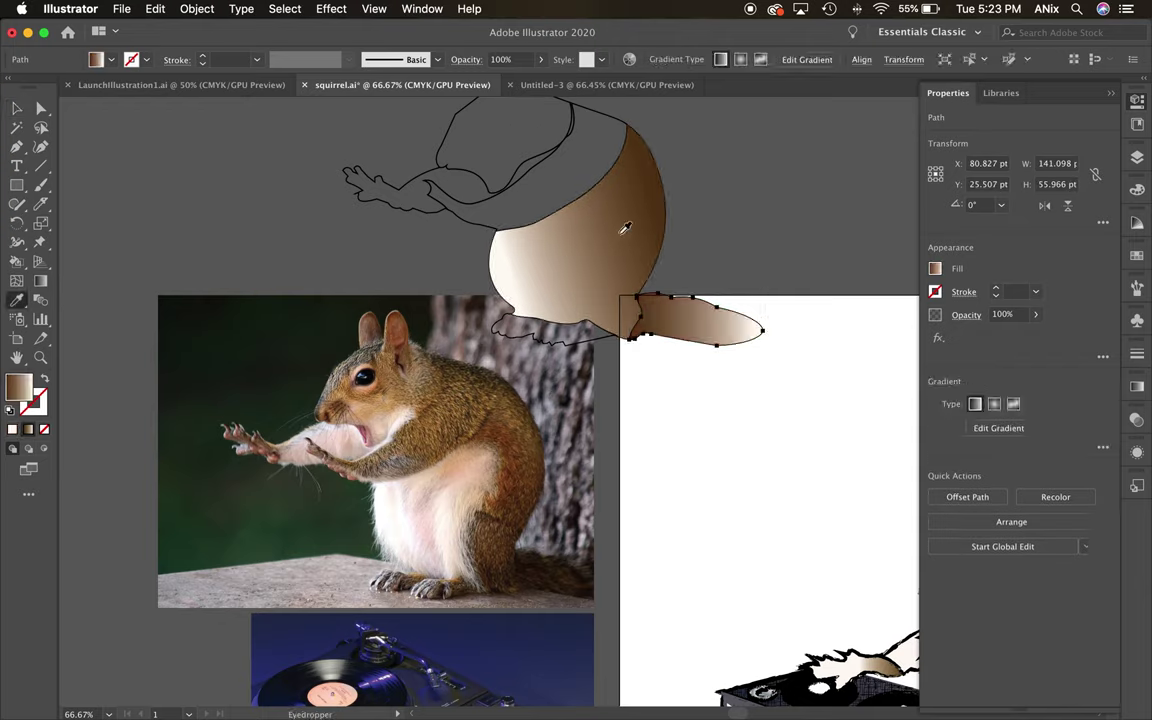
# Redraw the tail's linear gradient diagonally from brown at the body end to off-white just below the tip.
pyautogui.click(40, 281)
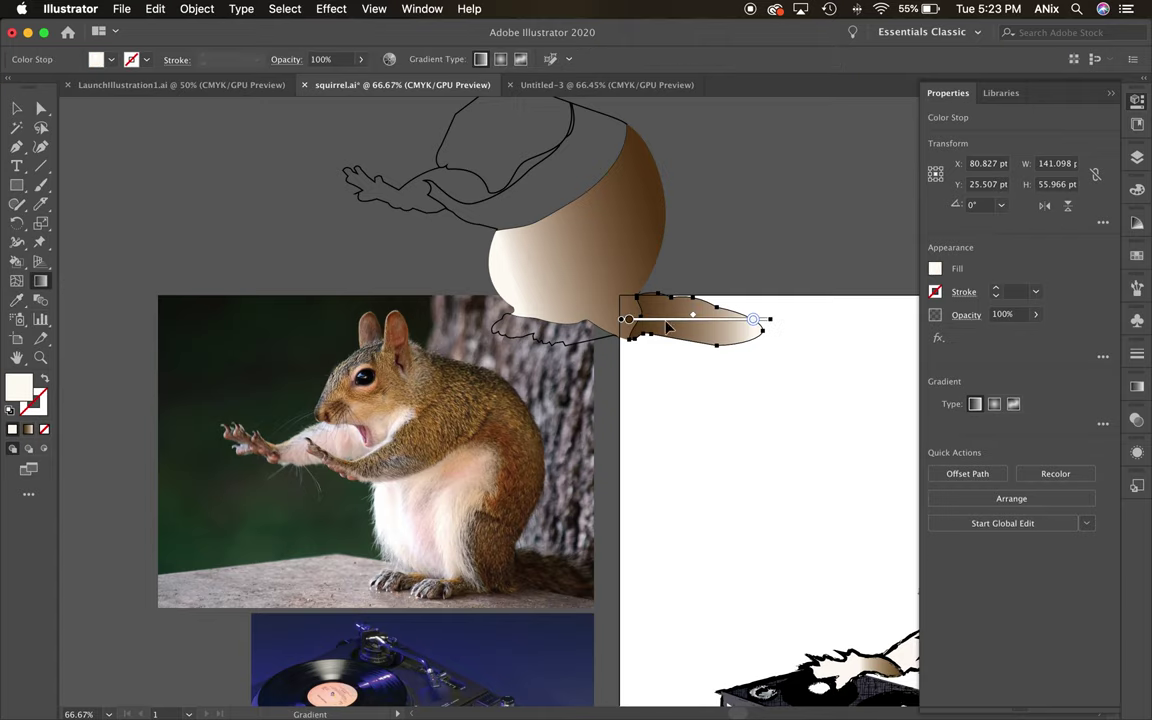
pyautogui.moveTo(668, 321); pyautogui.dragTo(708, 321)
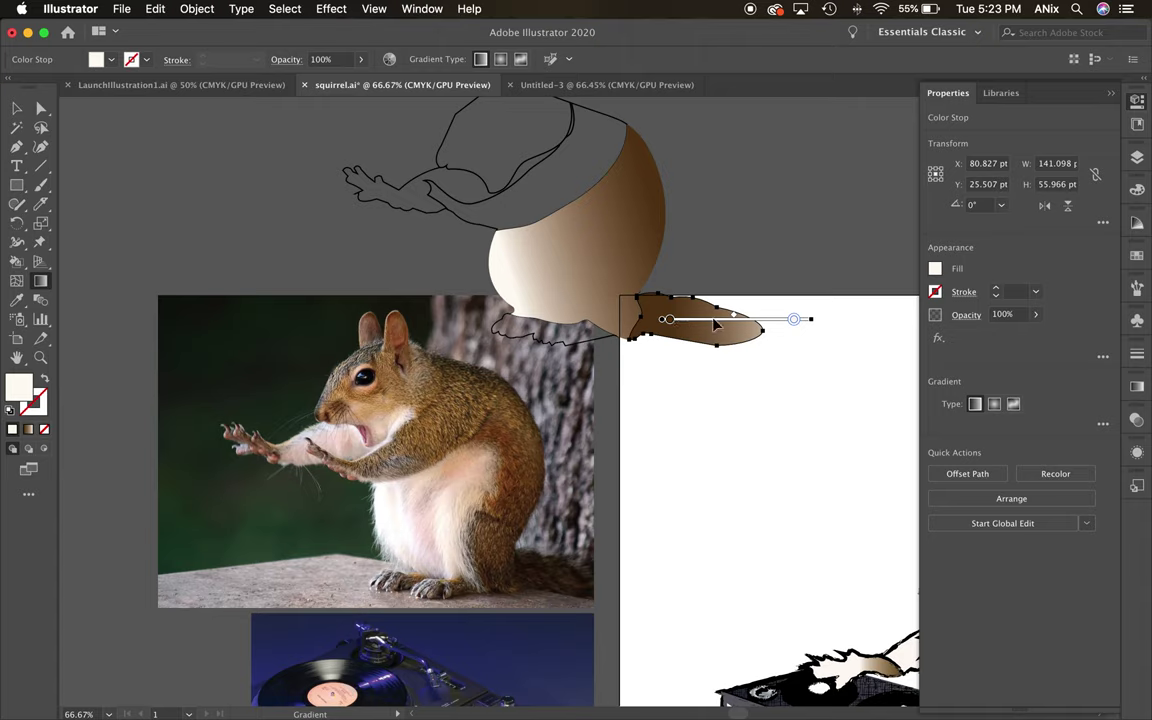
pyautogui.moveTo(813, 322)
pyautogui.mouseDown()
pyautogui.moveTo(797, 380)
pyautogui.moveTo(742, 356)
pyautogui.moveTo(752, 354)
pyautogui.moveTo(738, 363)
pyautogui.mouseUp()
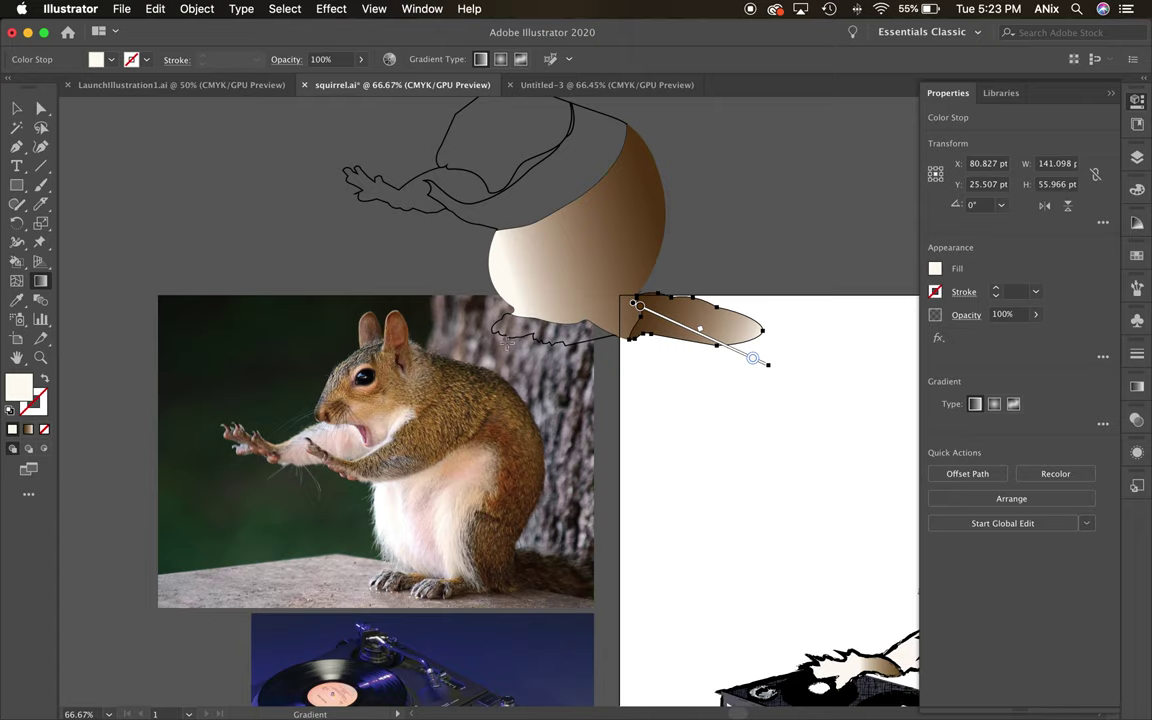
# Select the unfilled foot shape and copy the torso's brown-to-off-white gradient onto it with the Eyedropper.
pyautogui.click(16, 108)
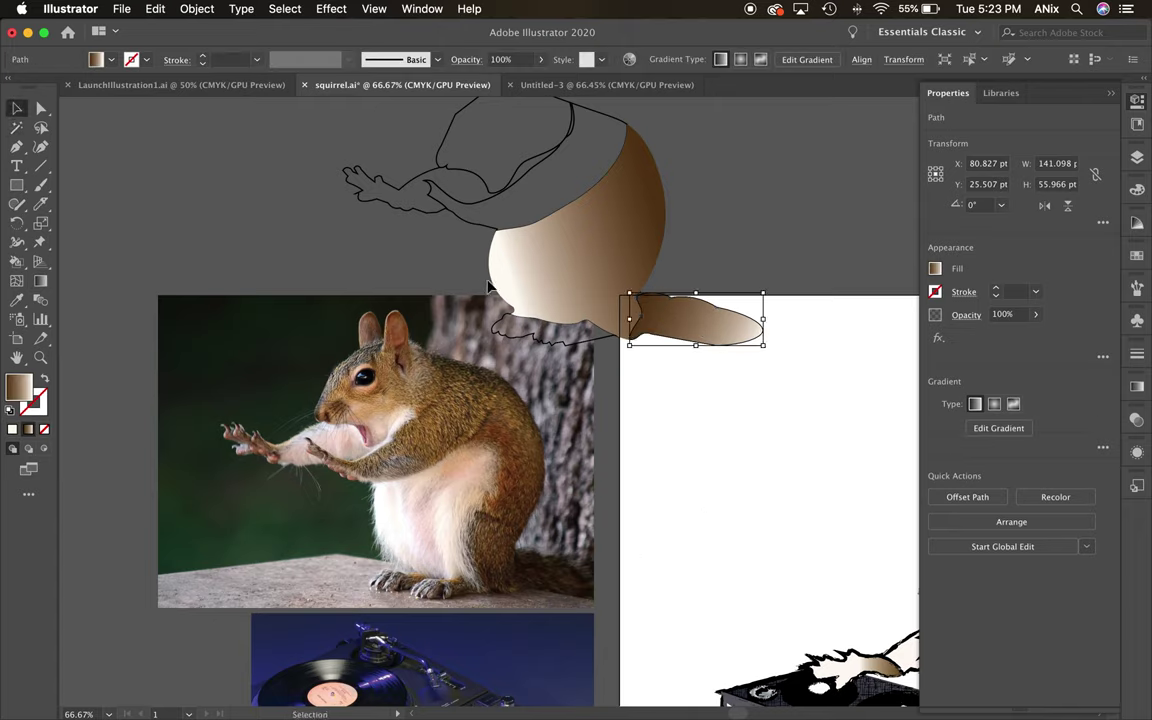
pyautogui.click(519, 337)
pyautogui.press('i')
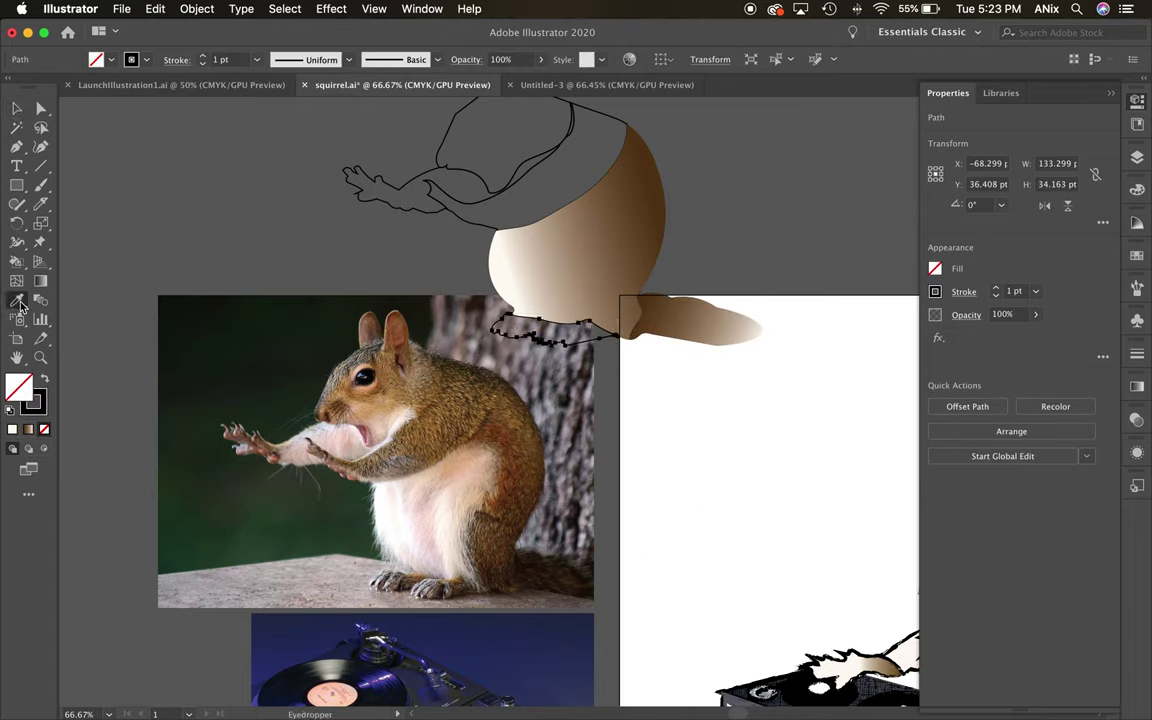
pyautogui.click(655, 203)
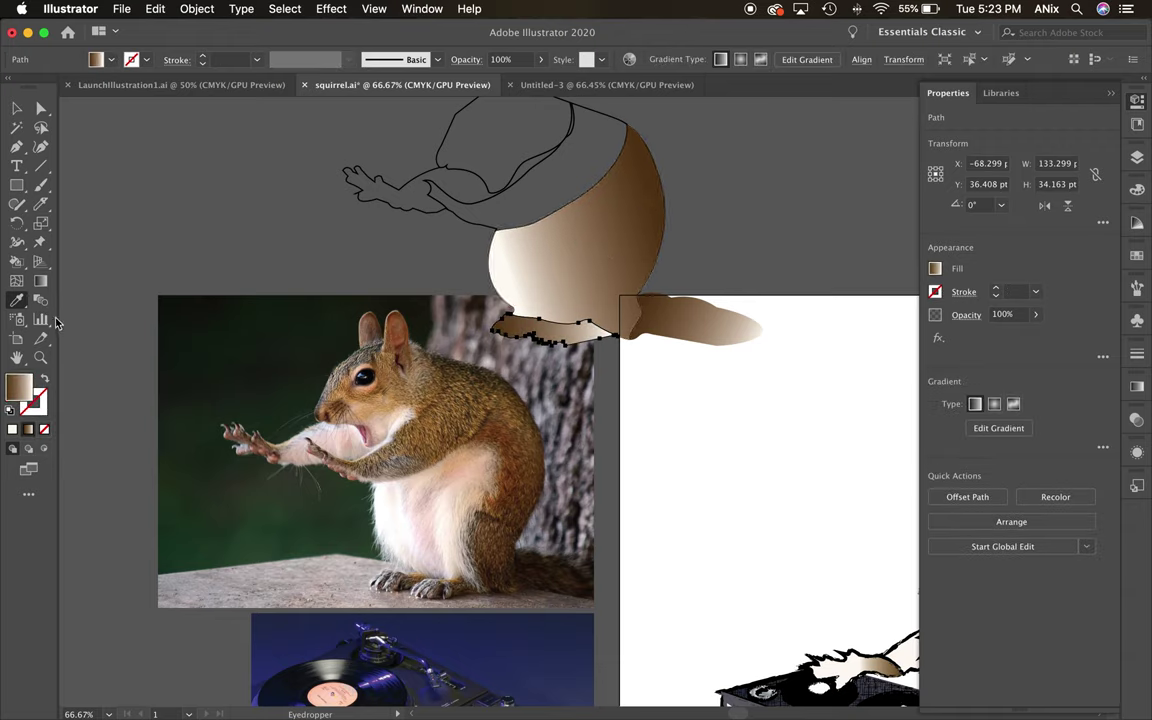
# Redraw the foot's gradient as a short diagonal from brown mid-foot to off-white below the toes, keeping the foot mostly brown.
pyautogui.press('g')
pyautogui.click(490, 338)
pyautogui.moveTo(564, 331); pyautogui.dragTo(551, 397)
pyautogui.moveTo(556, 330)
pyautogui.mouseDown()
pyautogui.moveTo(540, 350)
pyautogui.moveTo(537, 448)
pyautogui.mouseUp()
pyautogui.moveTo(555, 355)
pyautogui.mouseDown()
pyautogui.moveTo(567, 313)
pyautogui.moveTo(556, 344)
pyautogui.moveTo(513, 374)
pyautogui.mouseUp()
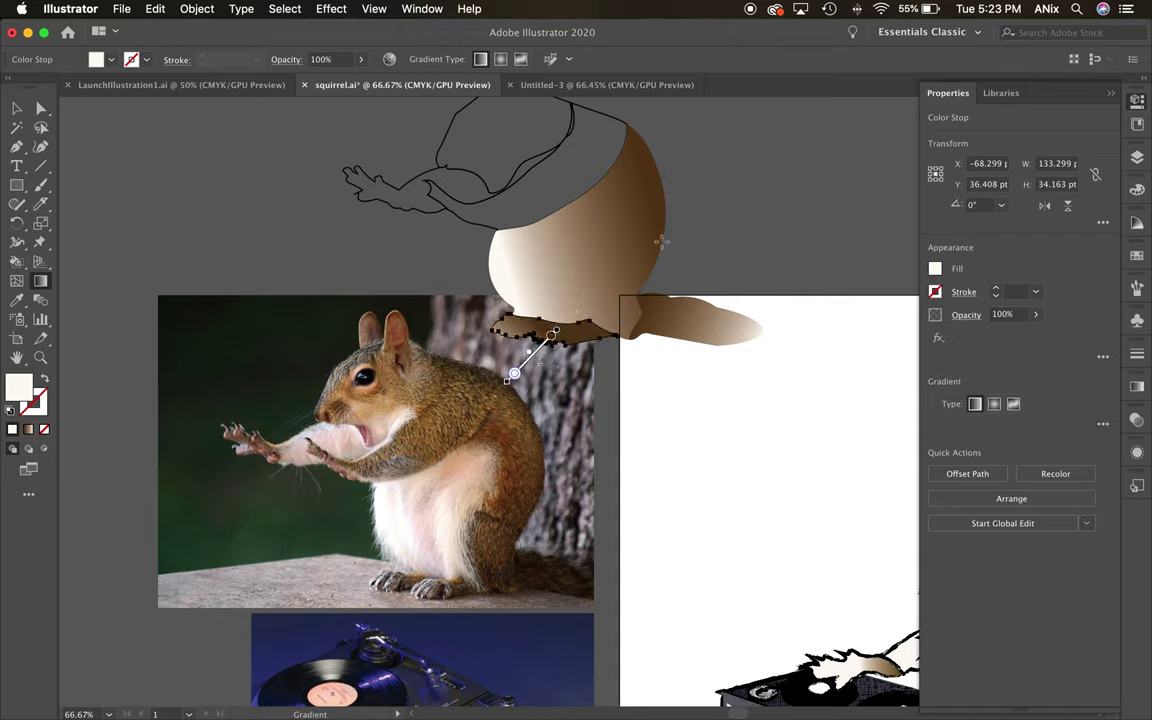
# Select the unfilled shape that forms the squirrel's near arm and shoulder.
pyautogui.click(17, 108)
pyautogui.click(618, 122)
pyautogui.click(487, 219)
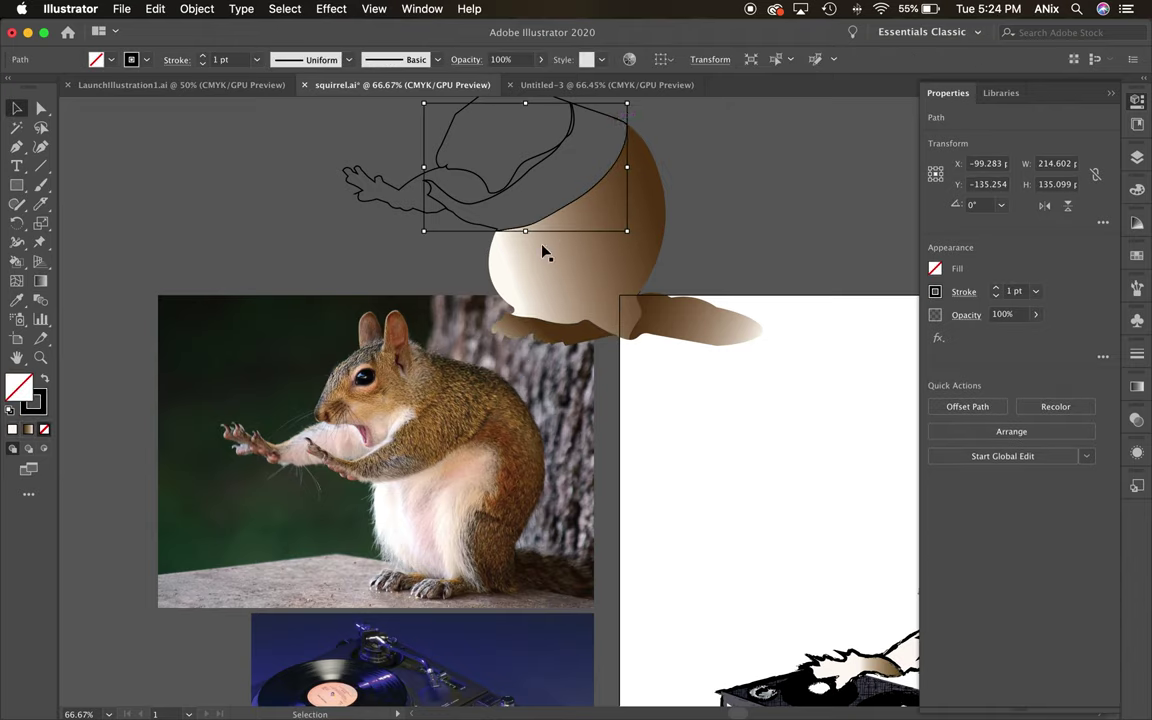
# Try filling the near arm and shoulder with solid brown sampled from the squirrel photo's fur.
pyautogui.click(17, 299)
pyautogui.click(436, 432)
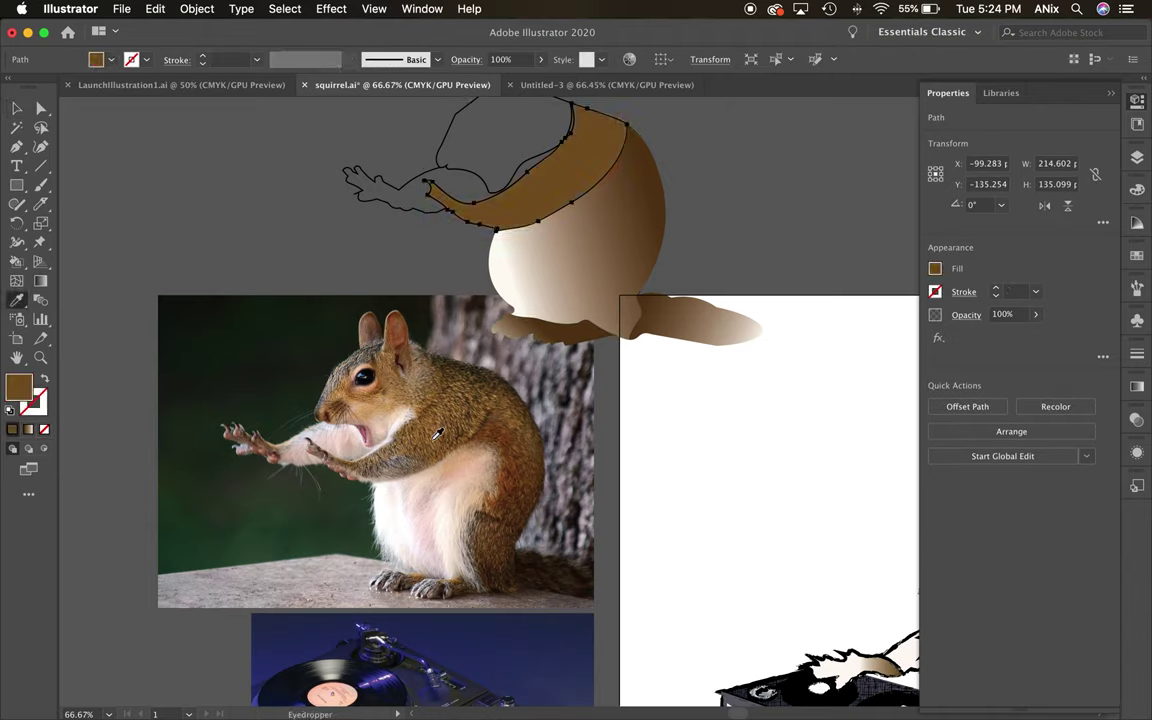
pyautogui.click(41, 282)
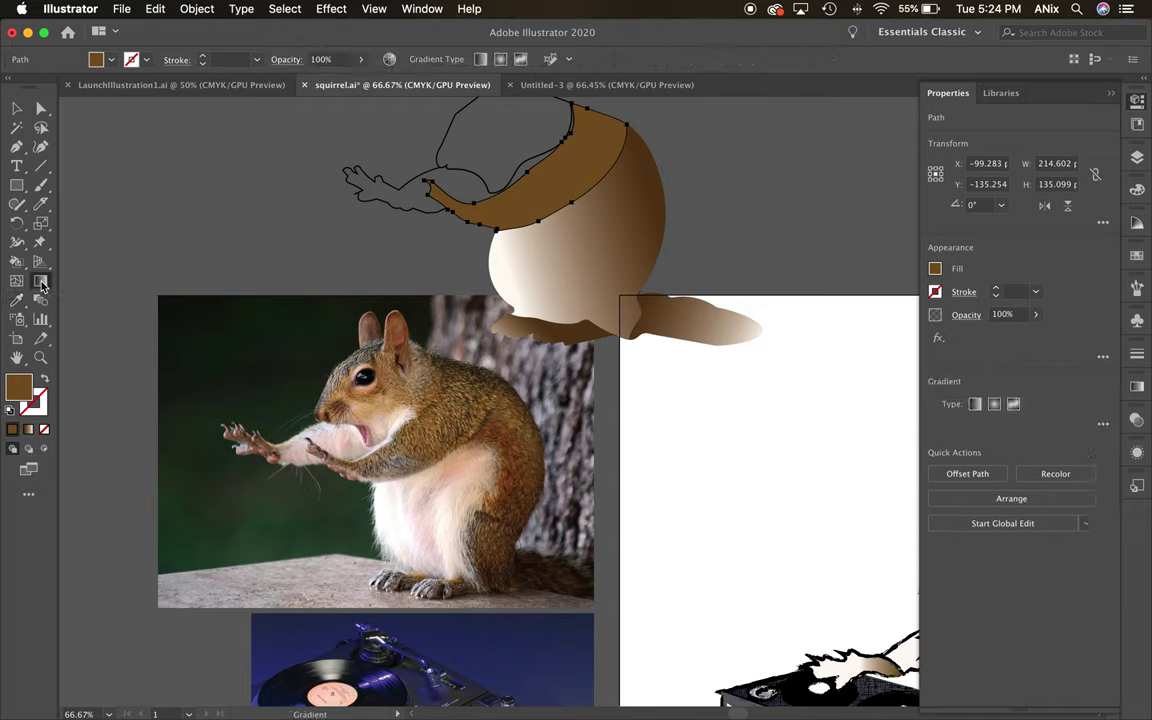
# Copy the torso's gradient onto the near arm and redraw it from brown at the shoulder to off-white beyond the hand.
pyautogui.click(17, 299)
pyautogui.click(586, 224)
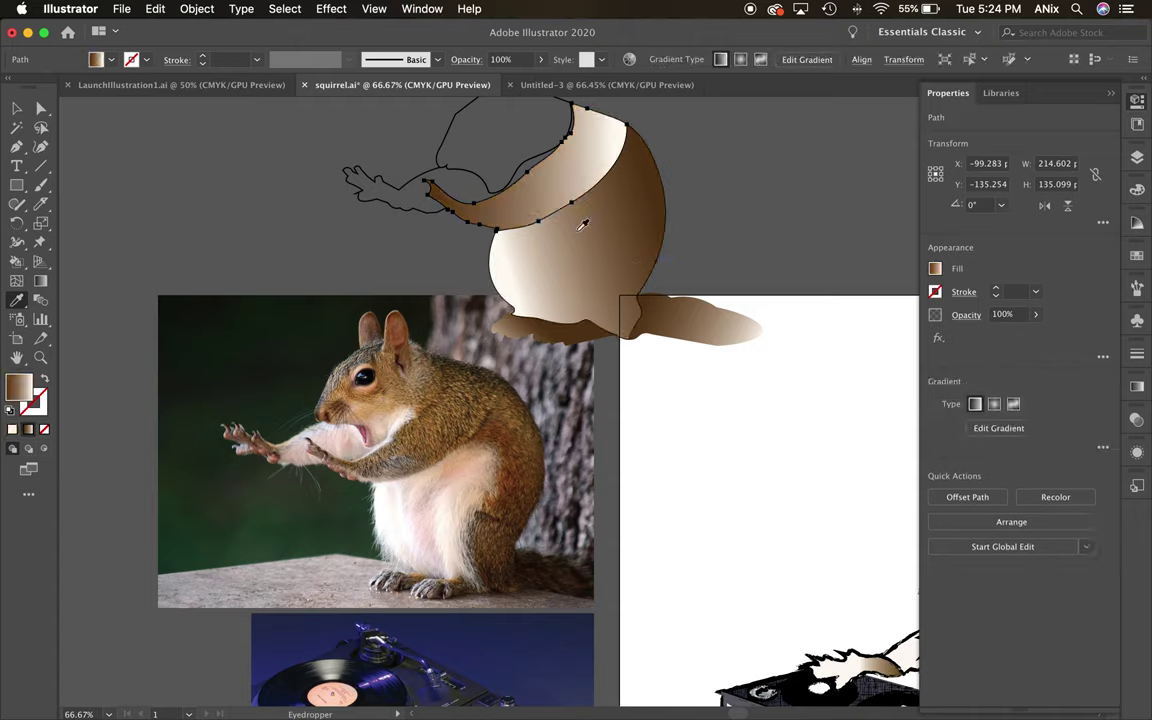
pyautogui.click(41, 282)
pyautogui.moveTo(638, 170); pyautogui.dragTo(631, 225)
pyautogui.moveTo(575, 155)
pyautogui.mouseDown()
pyautogui.moveTo(540, 243)
pyautogui.moveTo(400, 318)
pyautogui.moveTo(290, 187)
pyautogui.moveTo(433, 220)
pyautogui.mouseUp()
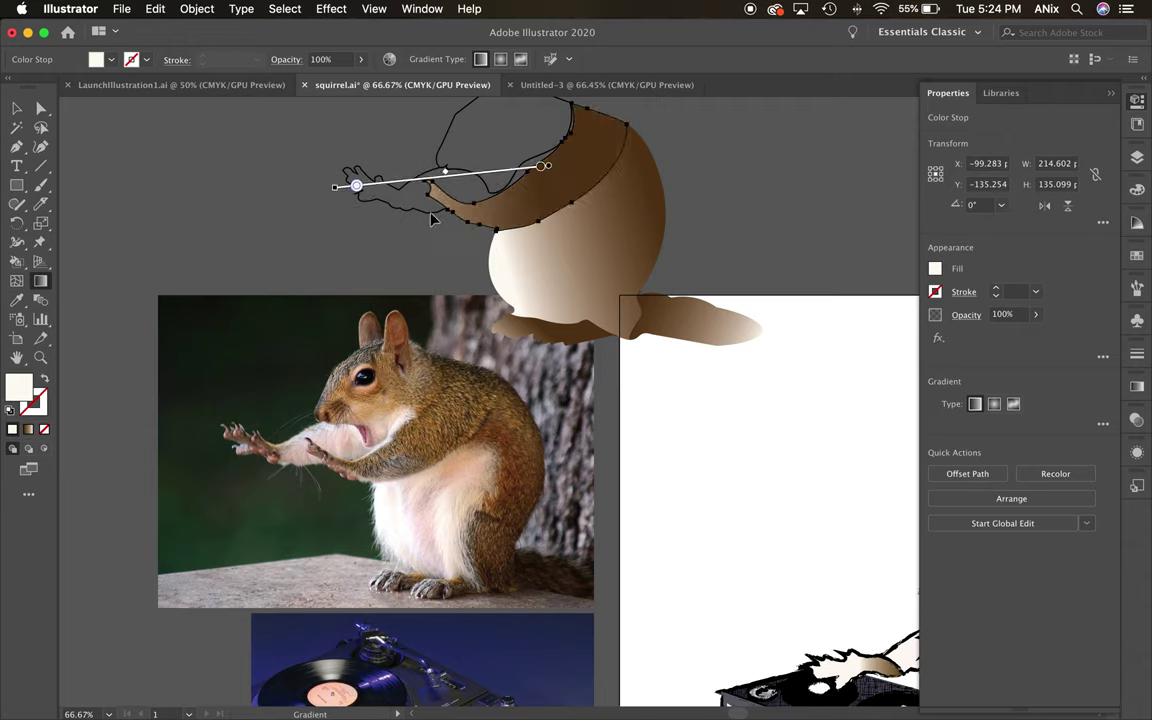
# Select the outstretched far arm outline and copy the near arm's brown-to-off-white gradient onto it with the Eyedropper.
pyautogui.click(17, 108)
pyautogui.click(360, 180)
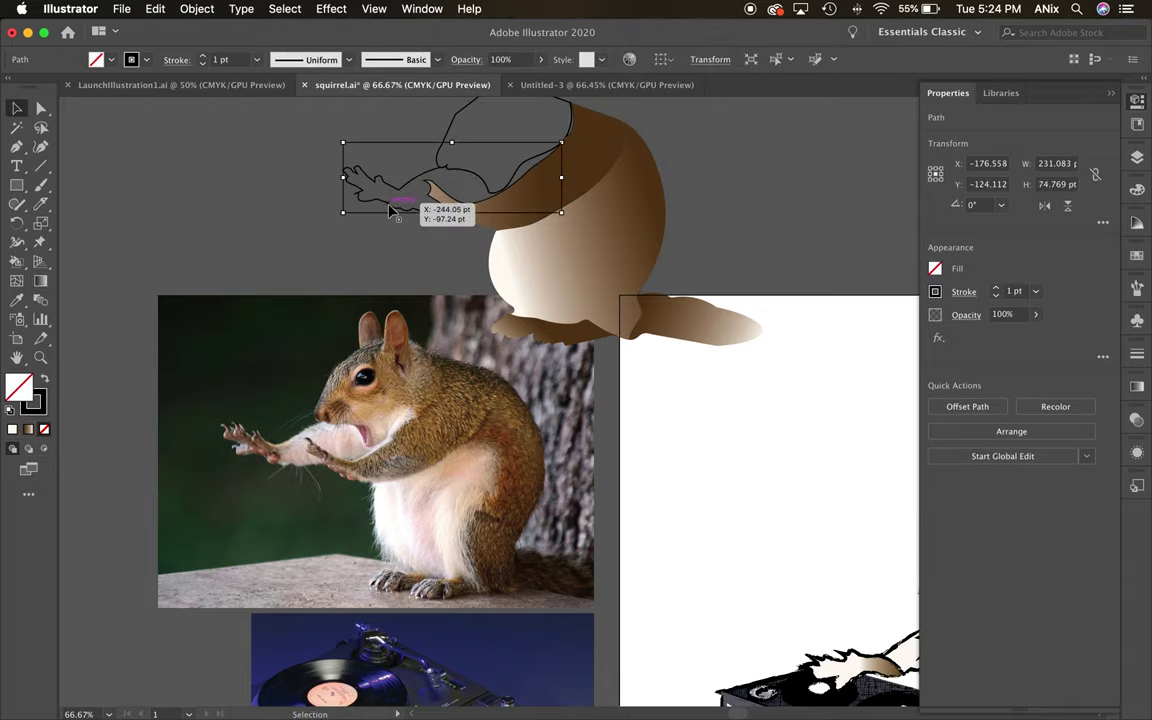
pyautogui.click(17, 298)
pyautogui.click(548, 208)
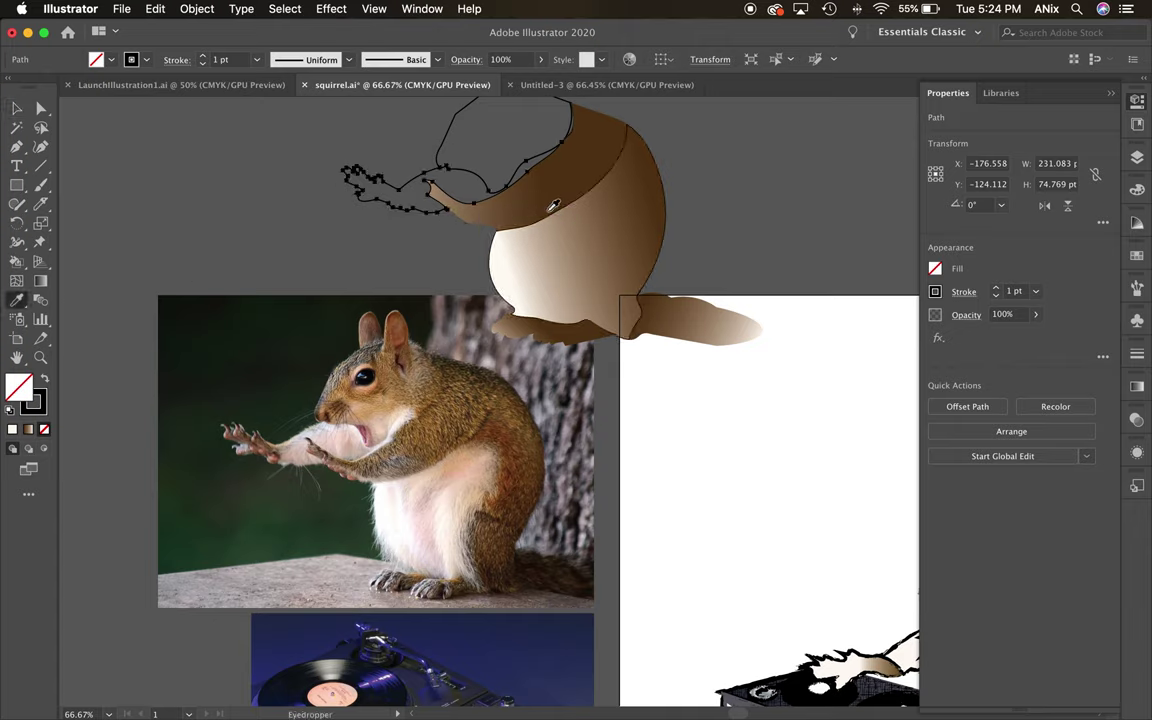
pyautogui.click(548, 208)
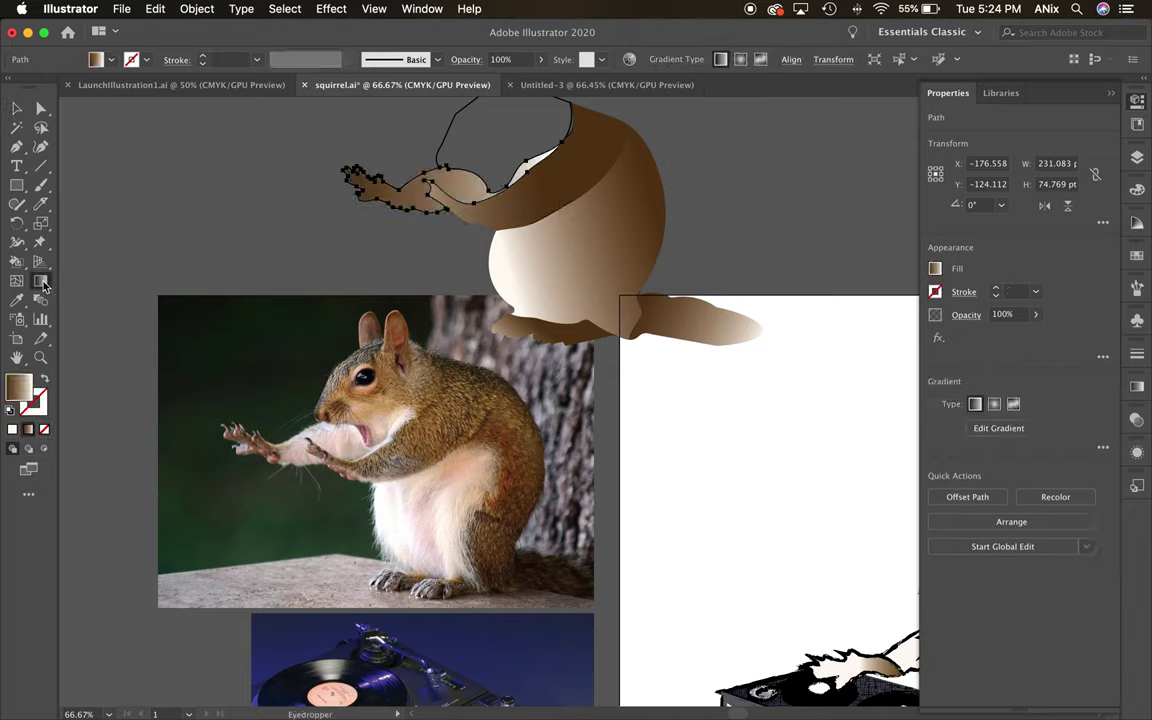
# Redraw the outstretched arm's gradient from brown at the body to off-white at the paw, and slice off the paw with the Knife.
pyautogui.click(41, 283)
pyautogui.moveTo(343, 180)
pyautogui.mouseDown()
pyautogui.moveTo(515, 190)
pyautogui.moveTo(186, 249)
pyautogui.moveTo(137, 186)
pyautogui.moveTo(490, 193)
pyautogui.moveTo(481, 205)
pyautogui.moveTo(481, 177)
pyautogui.mouseUp()
pyautogui.moveTo(628, 177)
pyautogui.mouseDown()
pyautogui.moveTo(581, 195)
pyautogui.moveTo(617, 190)
pyautogui.mouseUp()
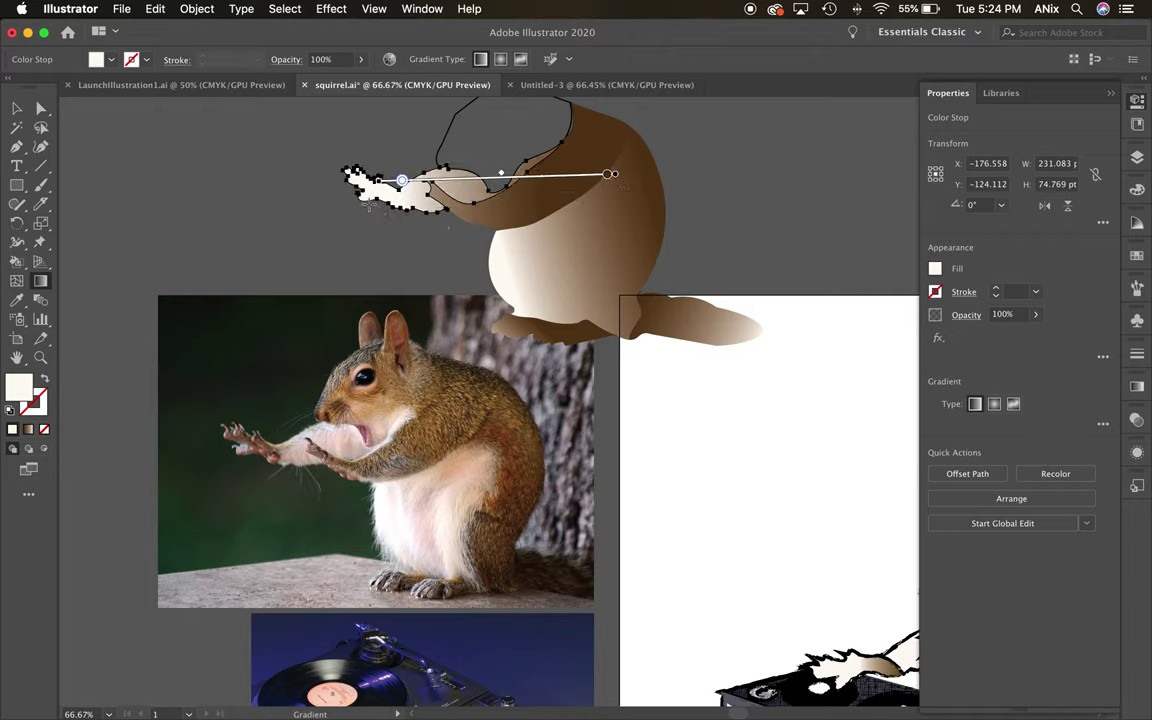
pyautogui.click(41, 206)
pyautogui.moveTo(380, 155)
pyautogui.mouseDown()
pyautogui.moveTo(401, 201)
pyautogui.moveTo(375, 205)
pyautogui.moveTo(384, 242)
pyautogui.mouseUp()
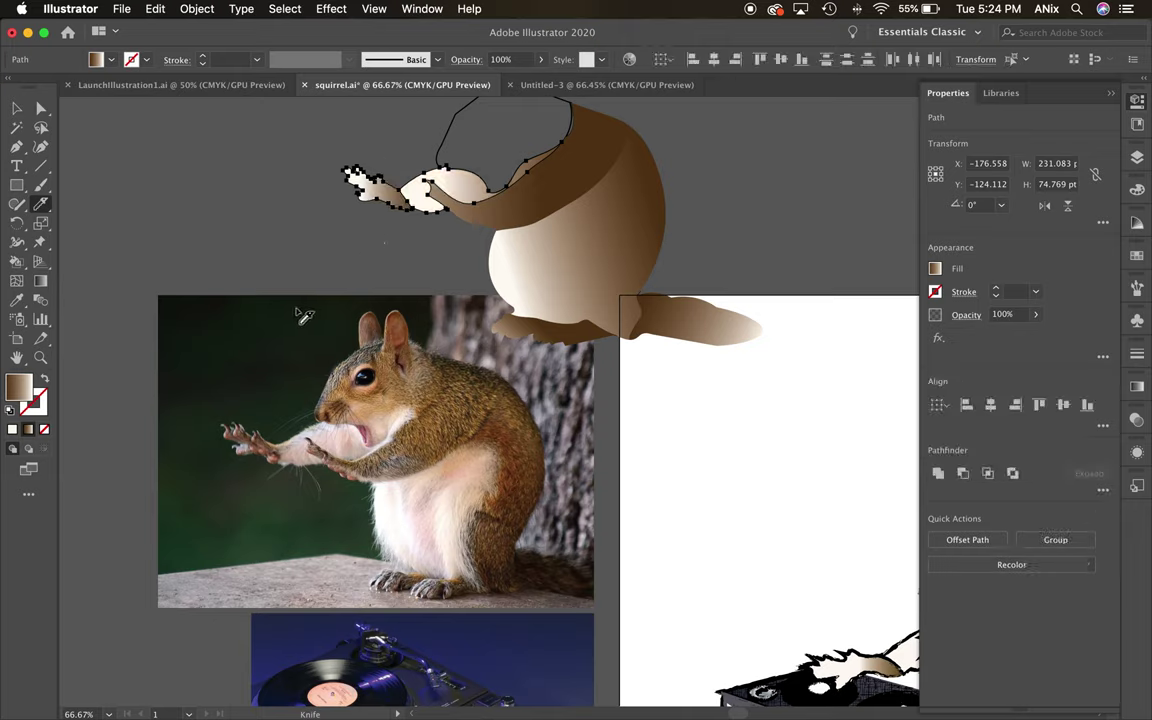
# Give the head outline the body's gradient with the Eyedropper and redraw it diagonally from brown at the crown to off-white below the jaw.
pyautogui.click(17, 108)
pyautogui.click(477, 113)
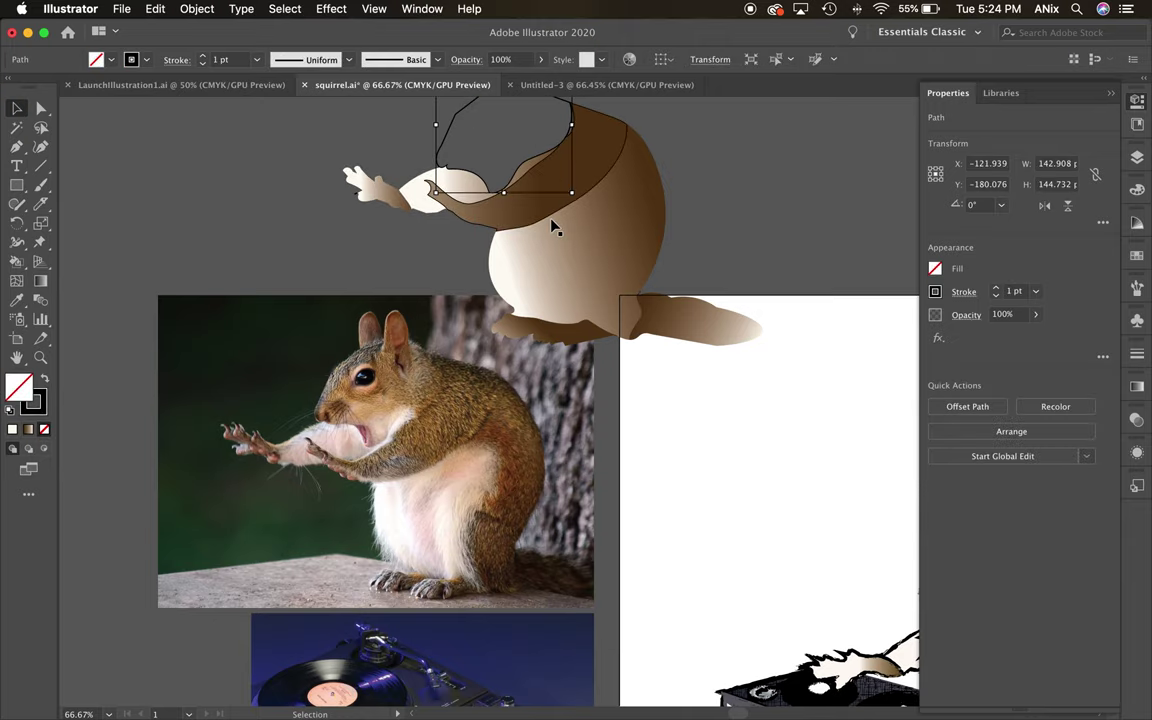
pyautogui.scroll(5, 548, 283)
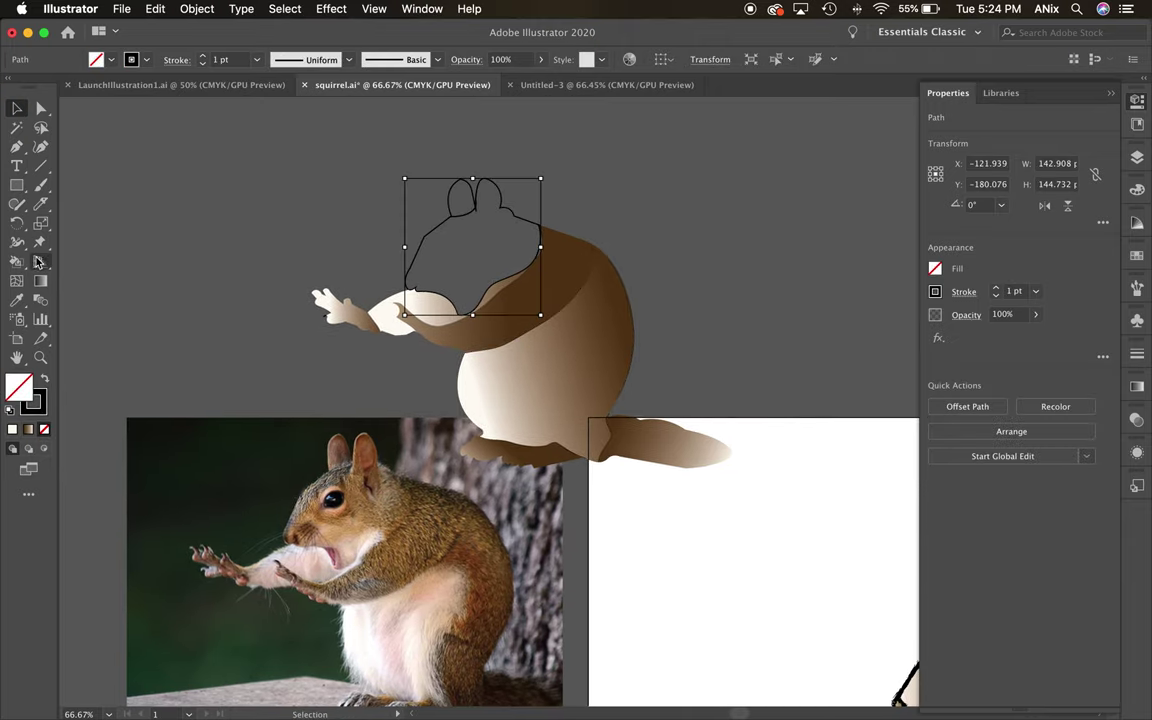
pyautogui.click(17, 300)
pyautogui.click(580, 268)
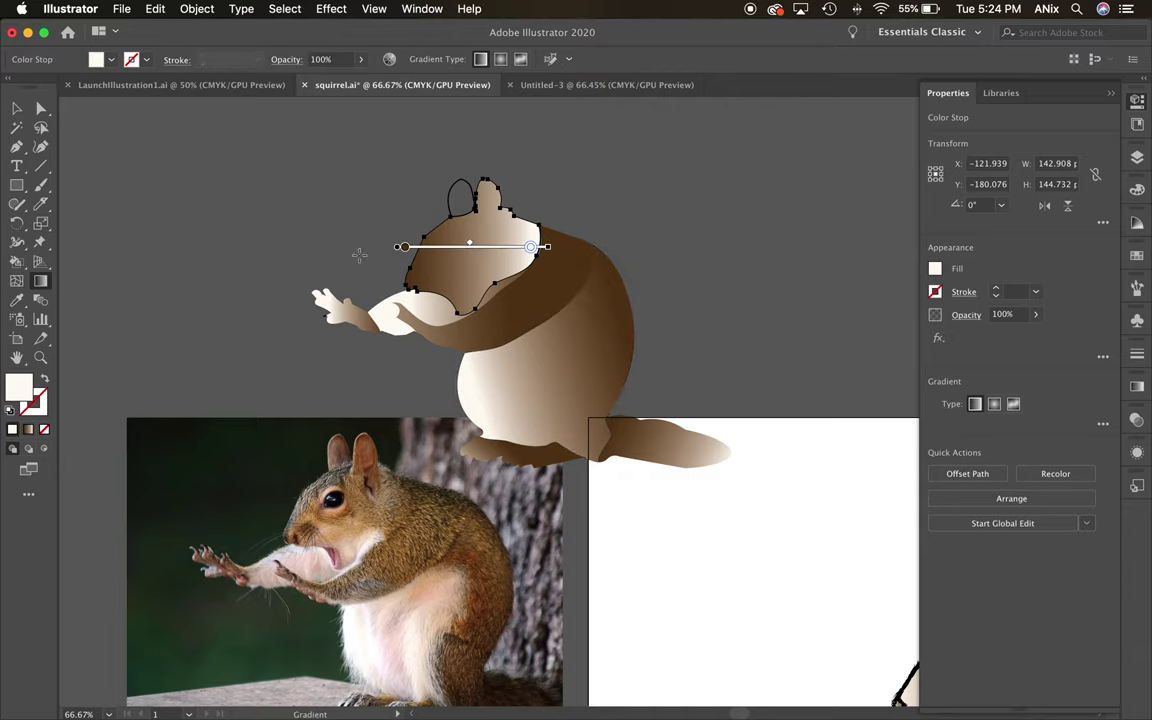
pyautogui.moveTo(504, 220)
pyautogui.mouseDown()
pyautogui.moveTo(458, 264)
pyautogui.moveTo(428, 318)
pyautogui.mouseUp()
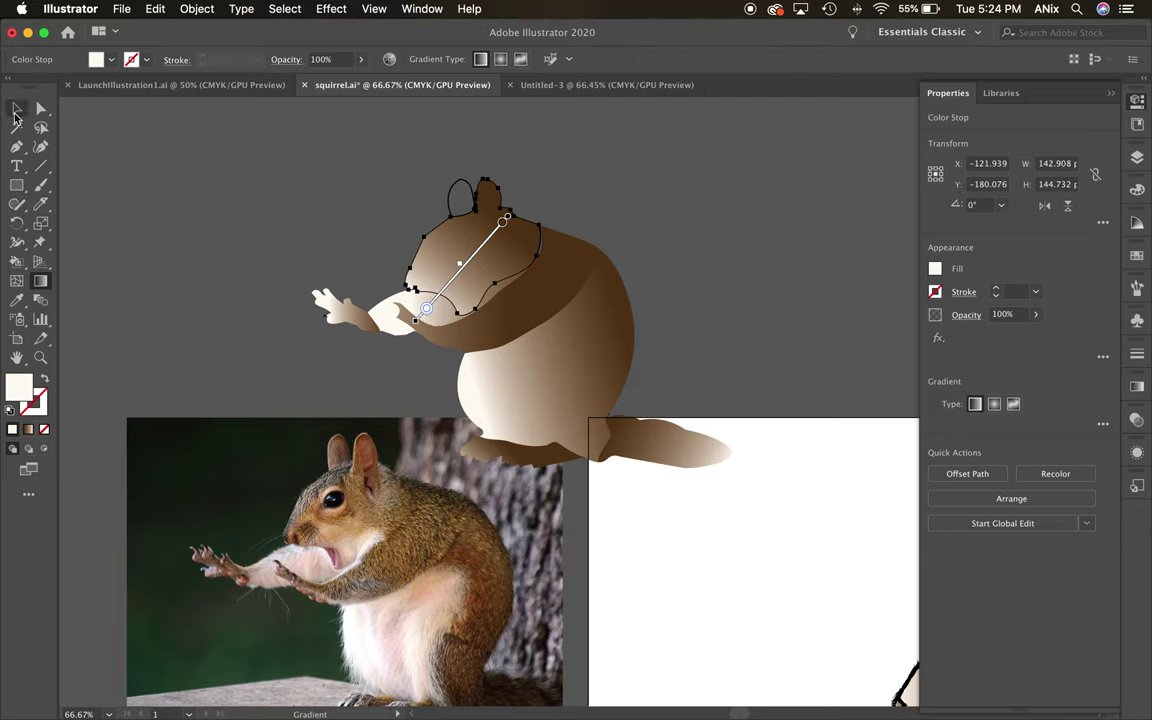
# Copy the body gradient onto the remaining unfilled ear and redraw it from brown beside the other ear to off-white at its outer edge.
pyautogui.click(17, 108)
pyautogui.click(460, 186)
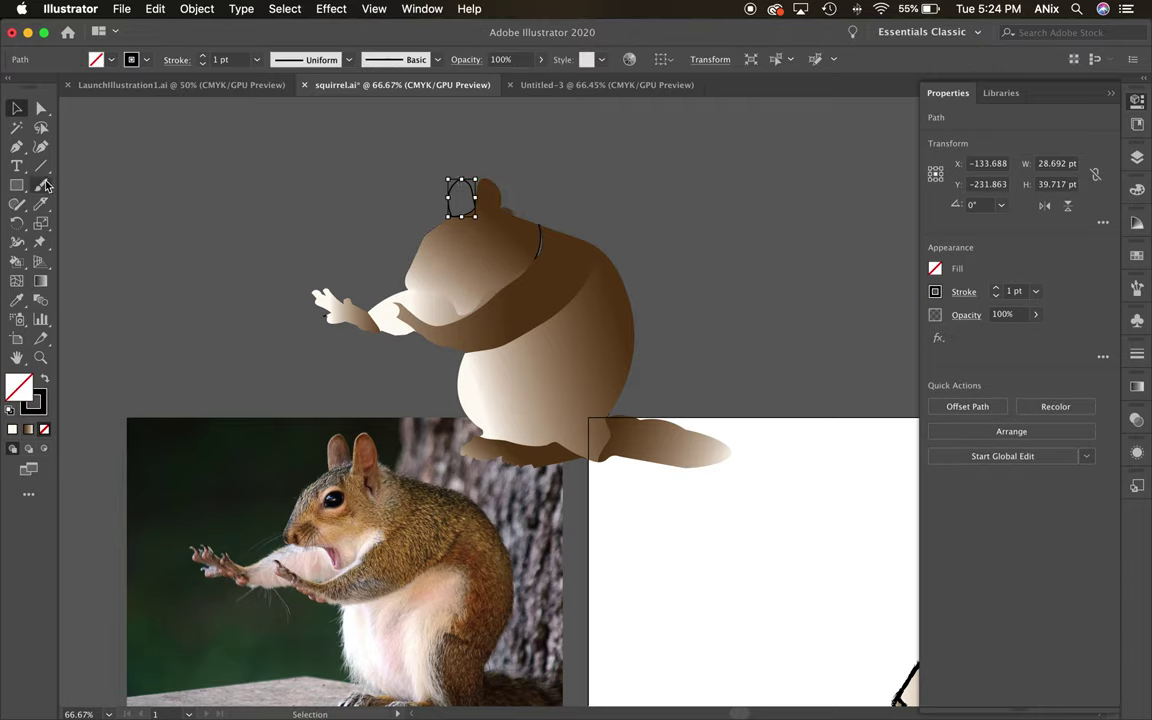
pyautogui.click(17, 299)
pyautogui.click(511, 344)
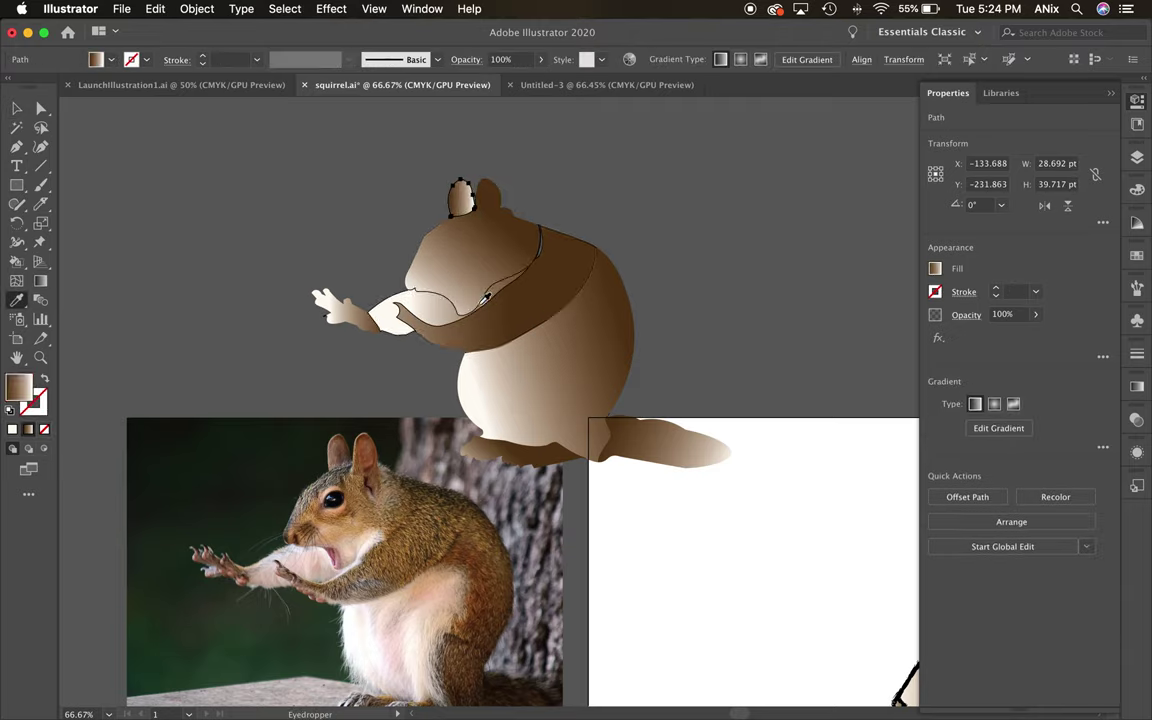
pyautogui.press('g')
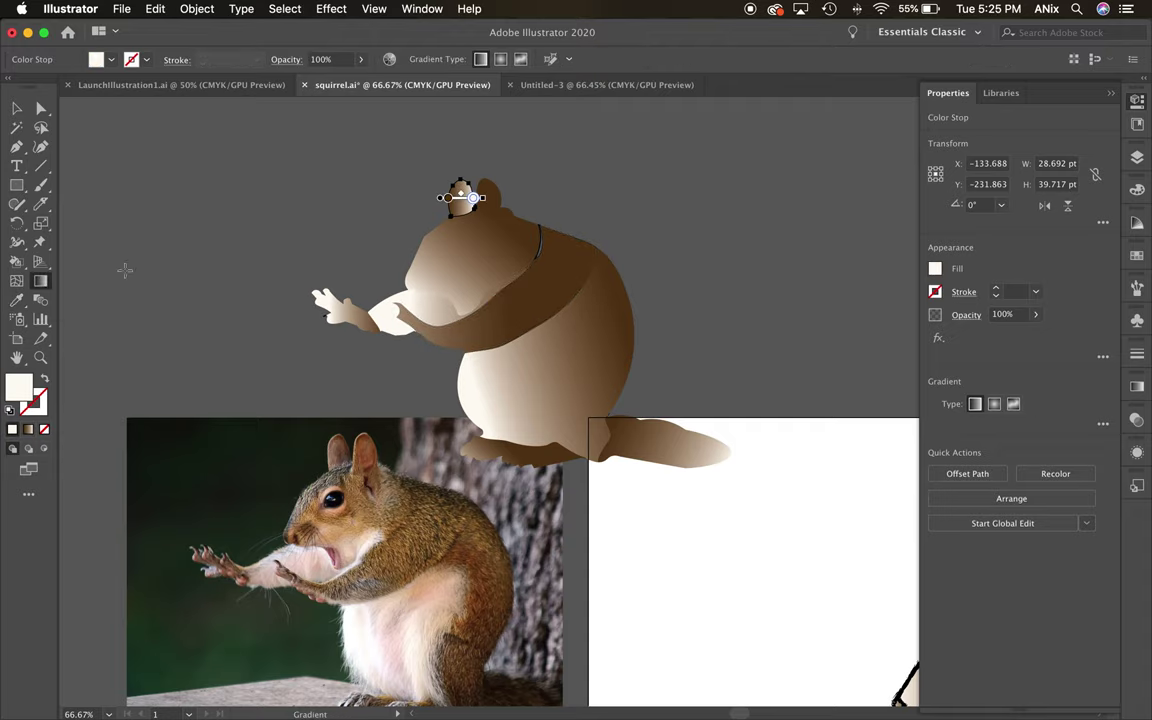
pyautogui.moveTo(468, 197)
pyautogui.mouseDown()
pyautogui.moveTo(456, 203)
pyautogui.moveTo(461, 225)
pyautogui.moveTo(375, 218)
pyautogui.moveTo(461, 207)
pyautogui.moveTo(458, 193)
pyautogui.mouseUp()
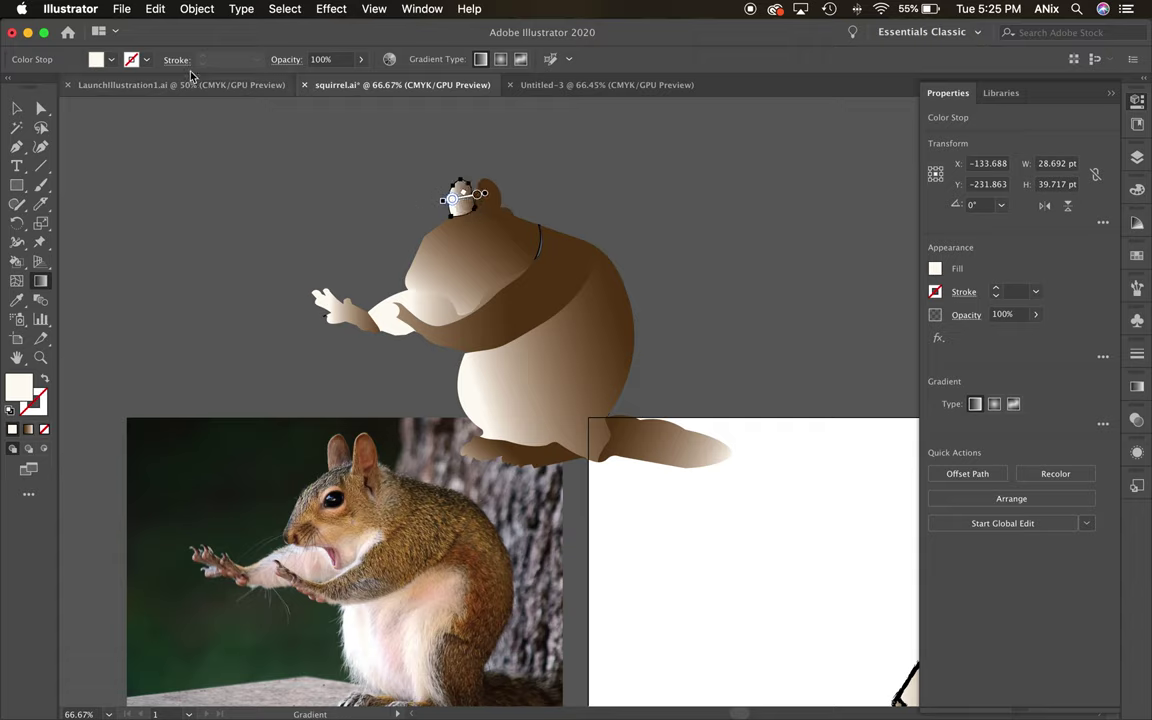
pyautogui.click(18, 108)
pyautogui.moveTo(799, 480)
pyautogui.mouseDown()
pyautogui.moveTo(782, 419)
pyautogui.moveTo(802, 478)
pyautogui.mouseUp()
# Select all the squirrel's body shapes and remove their strokes.
pyautogui.press('super+equal')
pyautogui.press('super+equal')
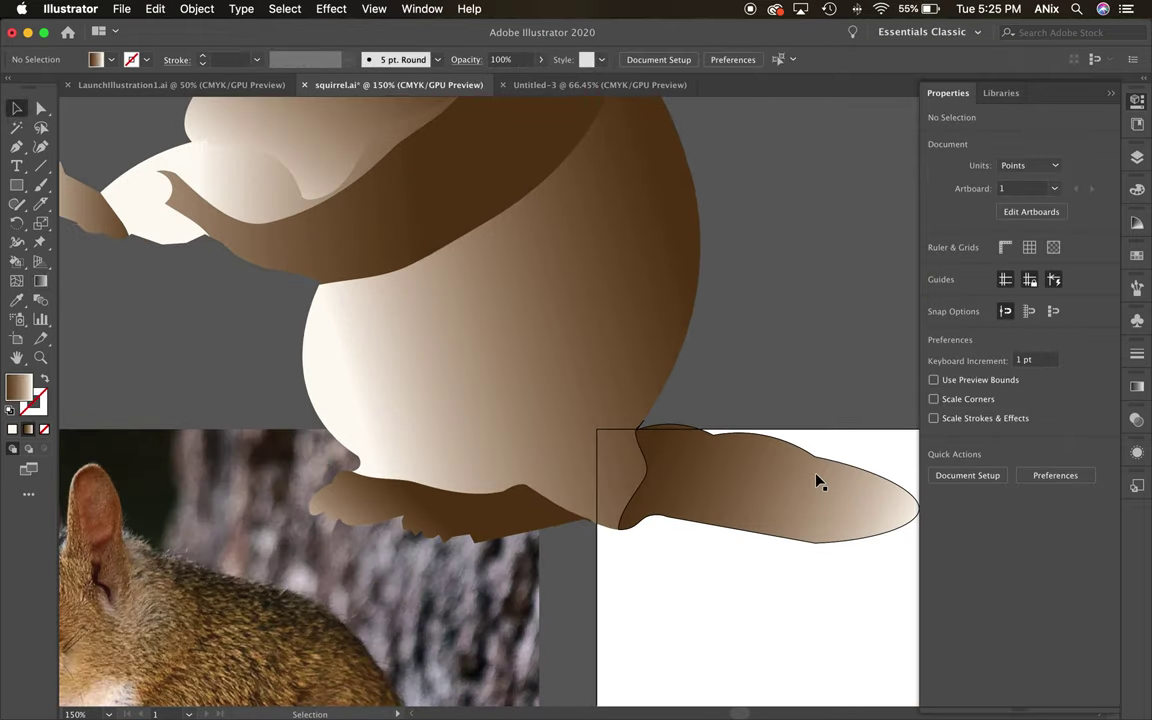
pyautogui.scroll(5, 730, 535)
pyautogui.hscroll(-4, 730, 535)
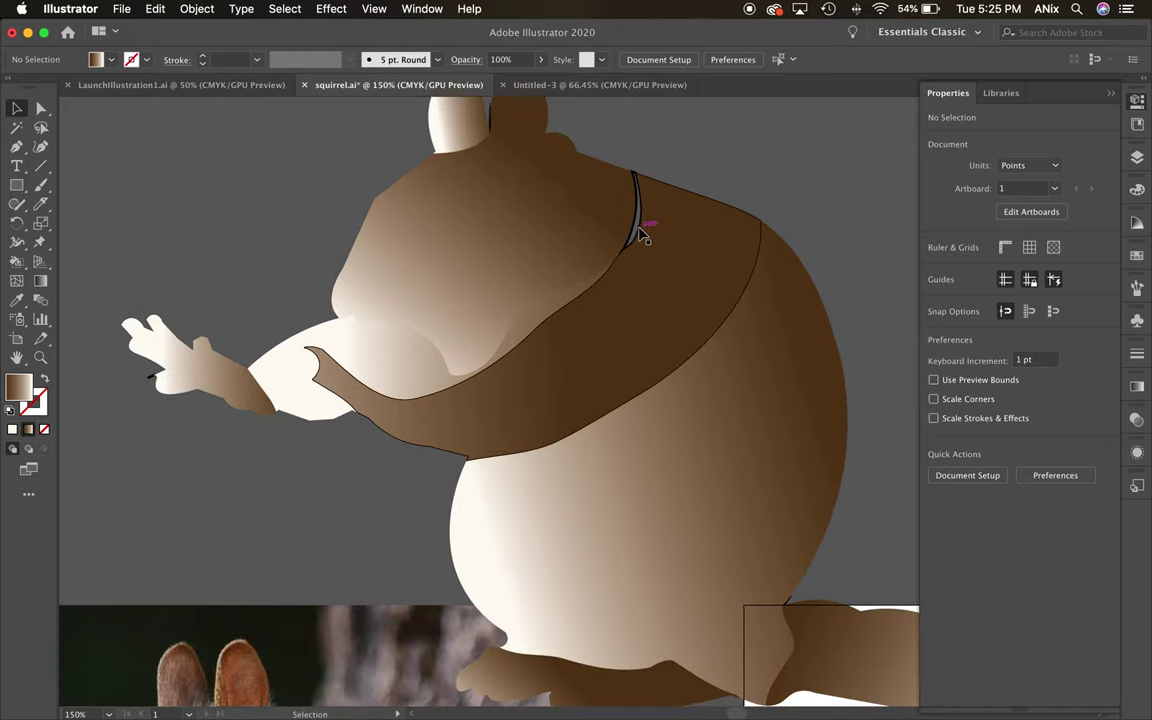
pyautogui.press('super+minus')
pyautogui.press('super+minus')
pyautogui.moveTo(387, 289); pyautogui.dragTo(818, 553)
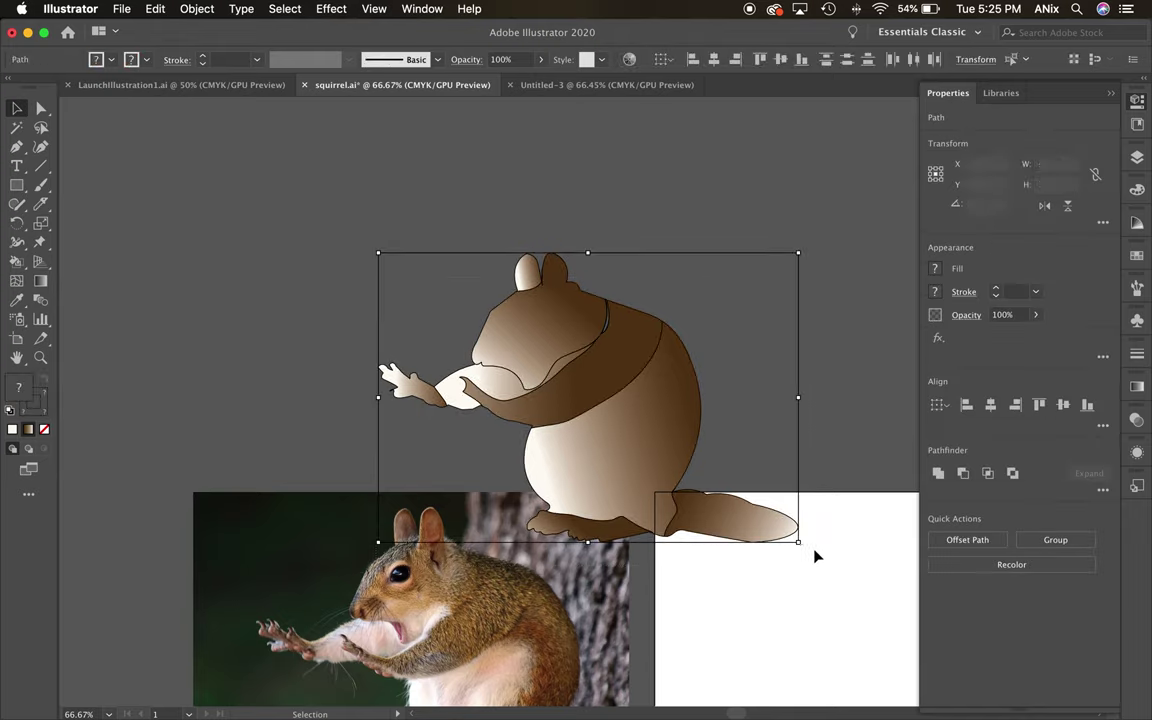
pyautogui.click(44, 411)
pyautogui.click(45, 430)
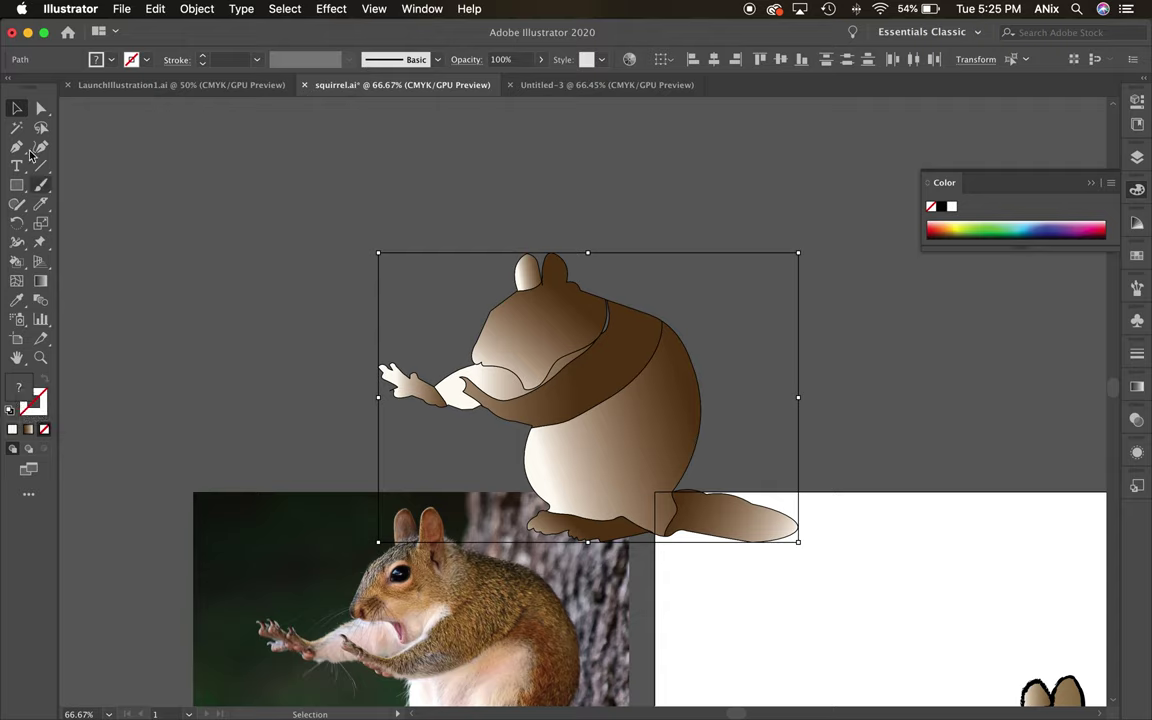
pyautogui.click(350, 335)
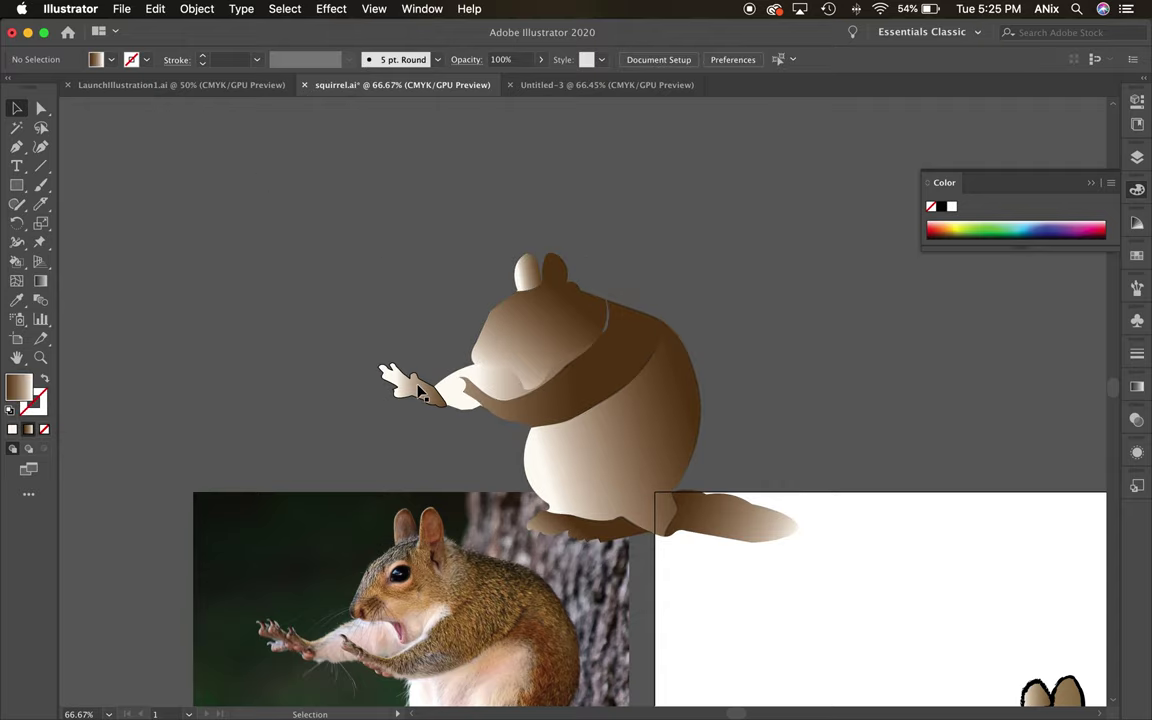
# Reshape the near arm's edge behind the head with the Curvature Tool, moving it against the head to close the gap.
pyautogui.click(623, 331)
pyautogui.press('super+equal')
pyautogui.press('super+equal')
pyautogui.press('super+equal')
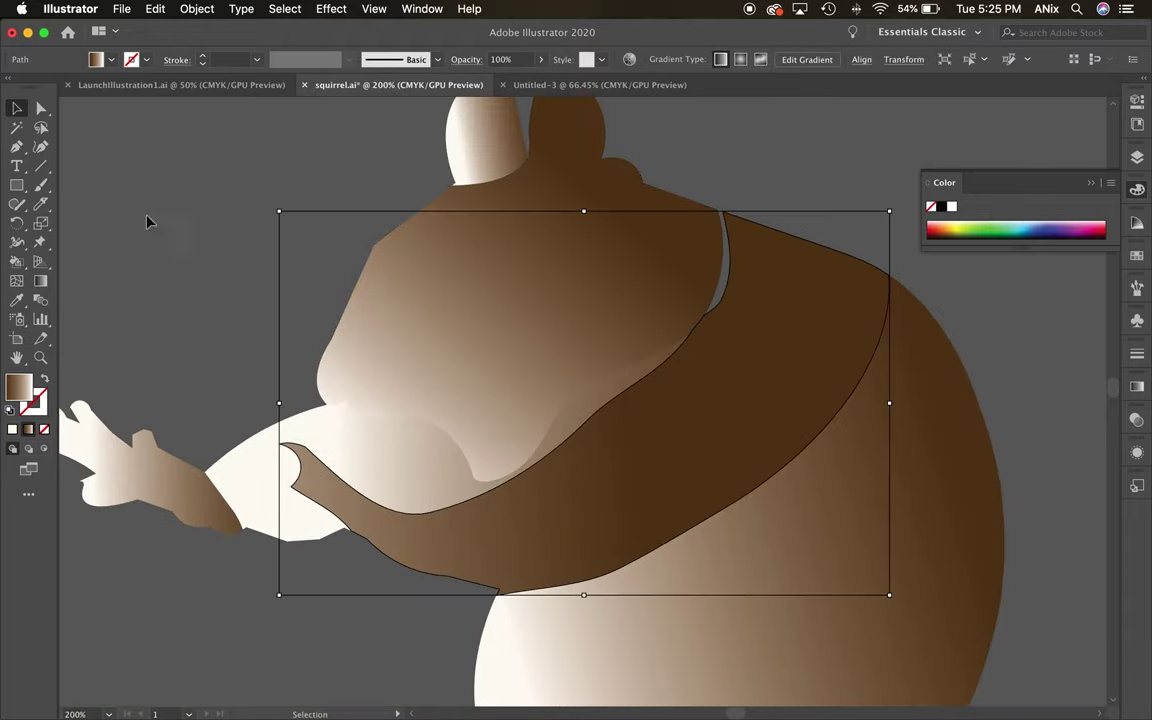
pyautogui.click(40, 146)
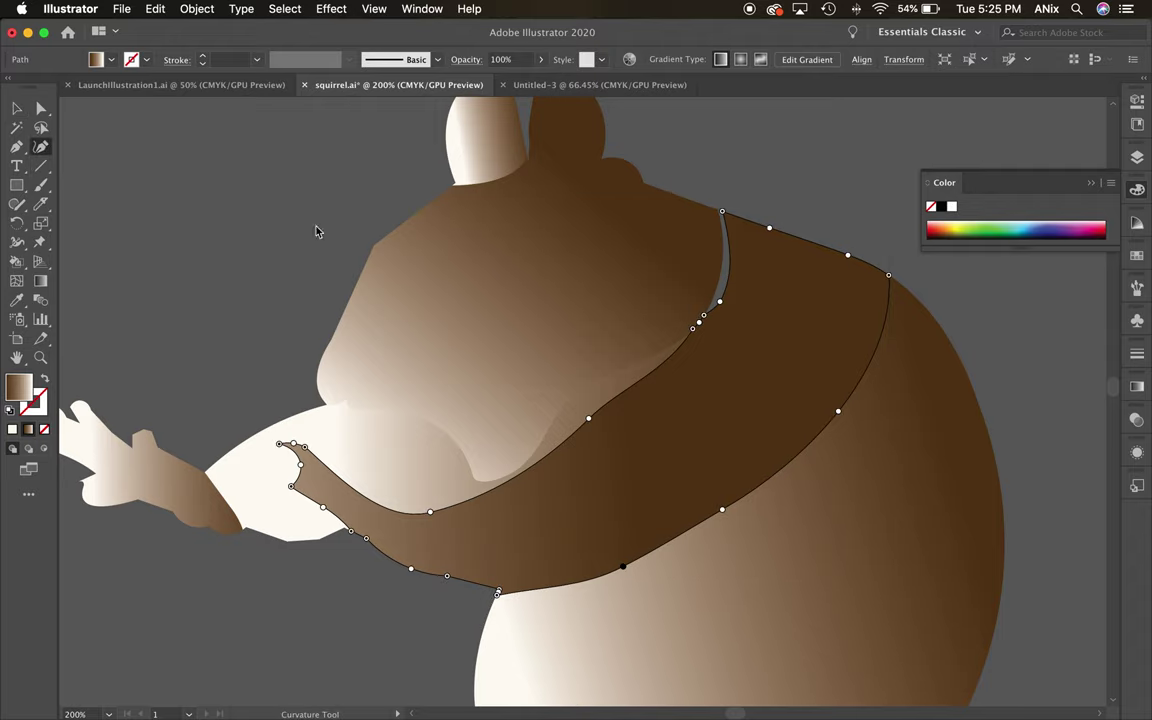
pyautogui.moveTo(730, 265); pyautogui.dragTo(712, 301)
pyautogui.click(712, 303)
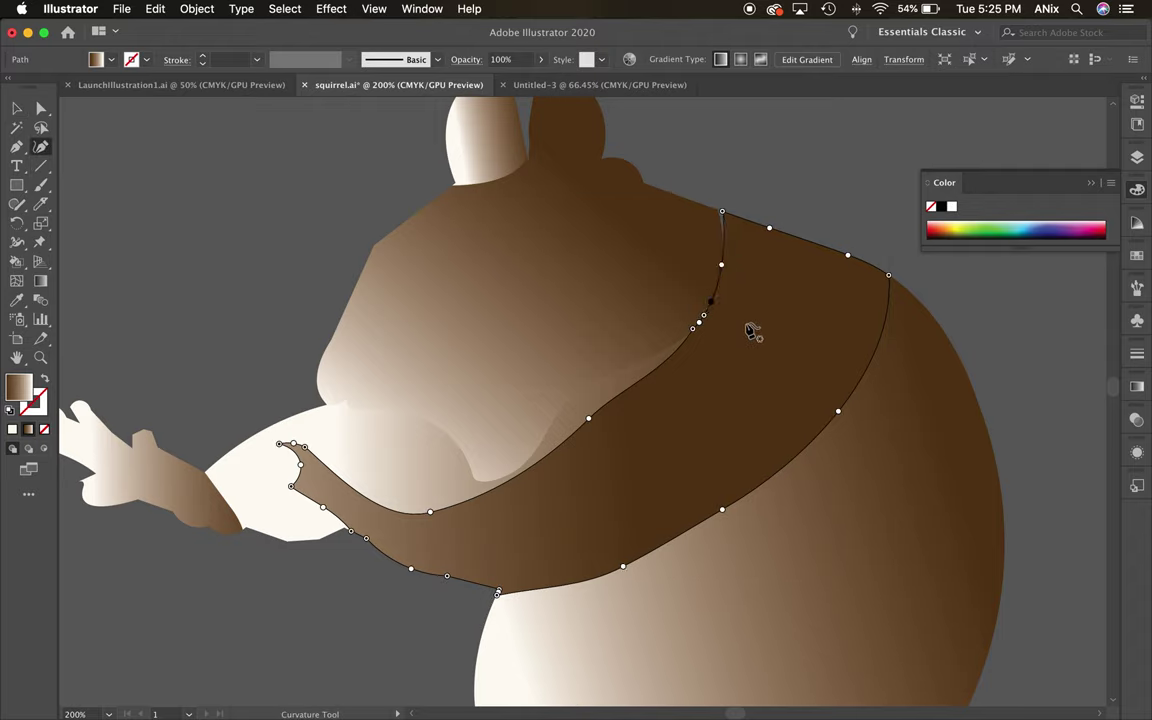
# Pull the shoulder's top corner point further in behind the head to close the remaining sliver, and deselect the shape.
pyautogui.click(722, 213)
pyautogui.moveTo(723, 230); pyautogui.dragTo(699, 211)
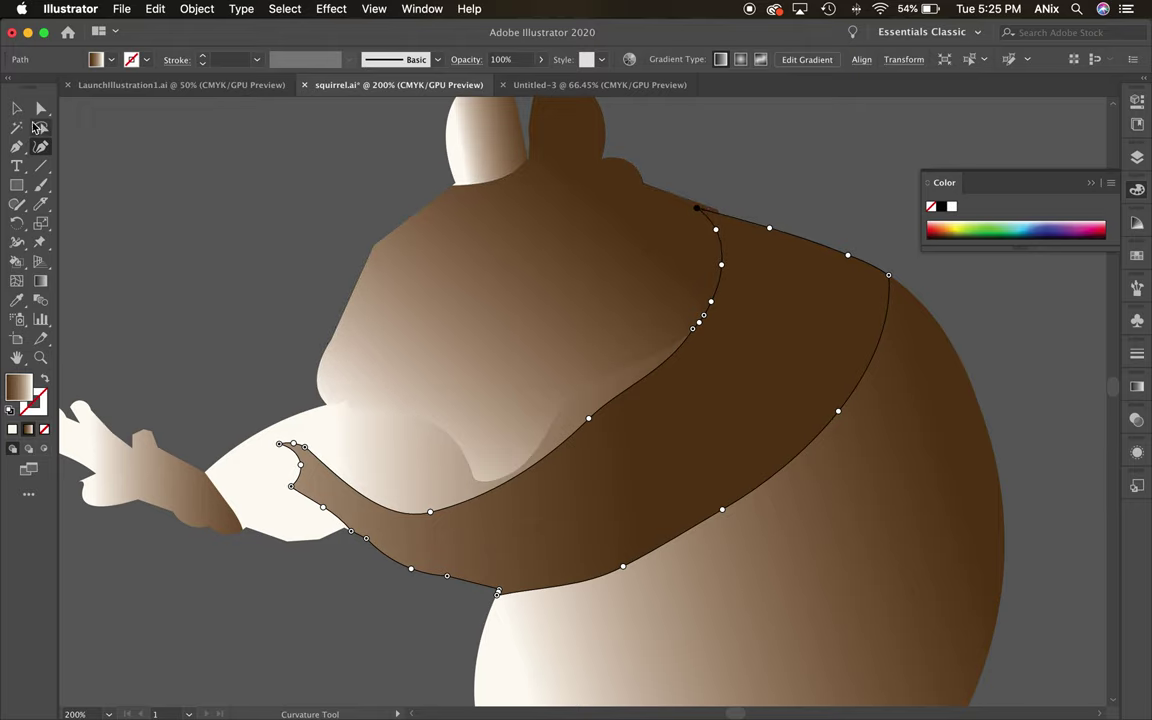
pyautogui.click(17, 108)
pyautogui.click(211, 219)
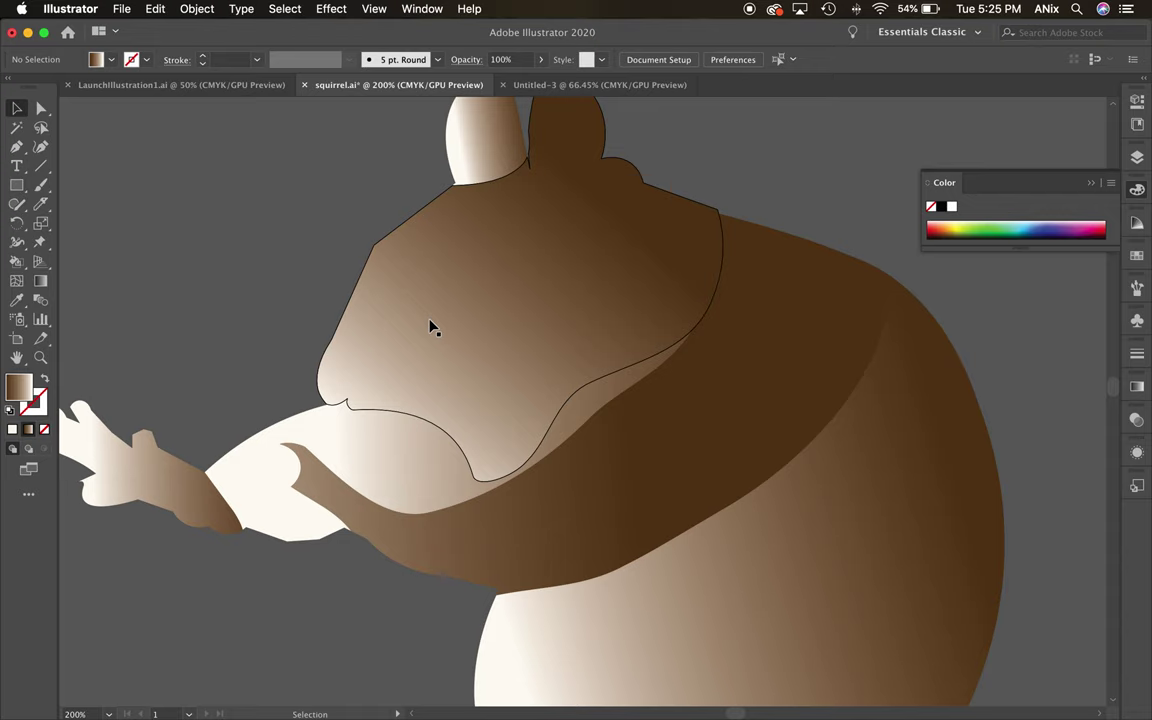
# Compare the recoloured squirrel with the finished DJ squirrel illustration on the artboard.
pyautogui.press('super+minus')
pyautogui.press('super+minus')
pyautogui.press('super+minus')
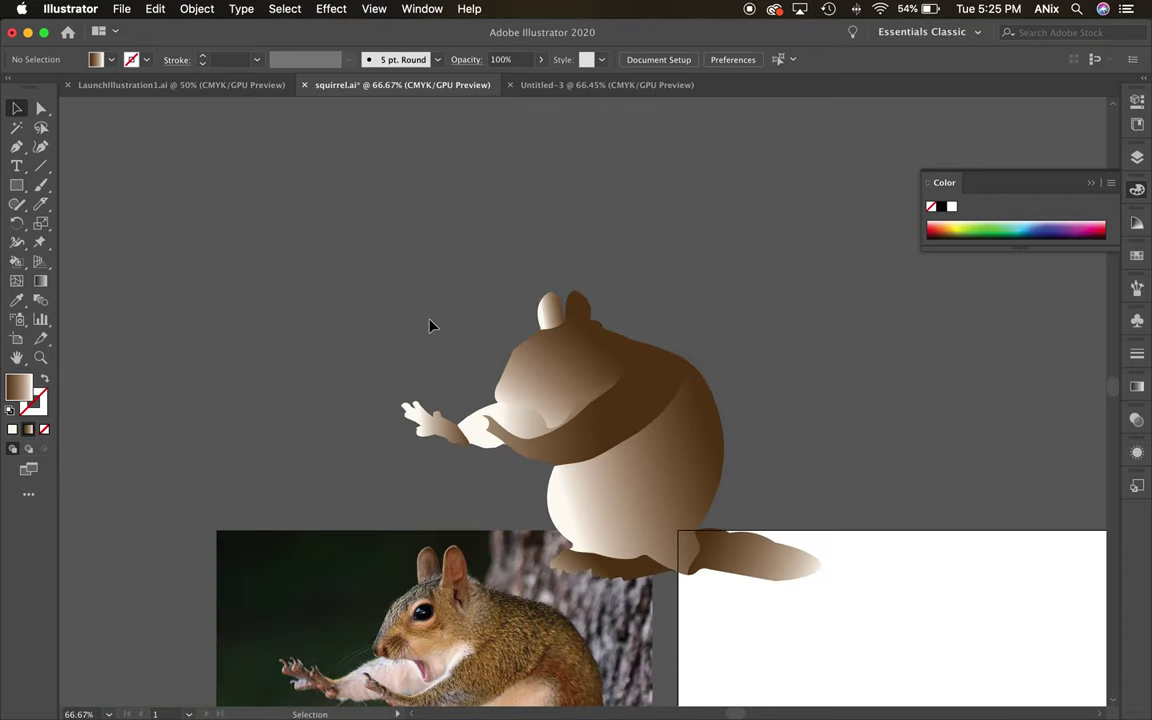
pyautogui.press('space')
pyautogui.moveTo(781, 540); pyautogui.dragTo(352, 179)
pyautogui.moveTo(629, 445); pyautogui.dragTo(692, 359)
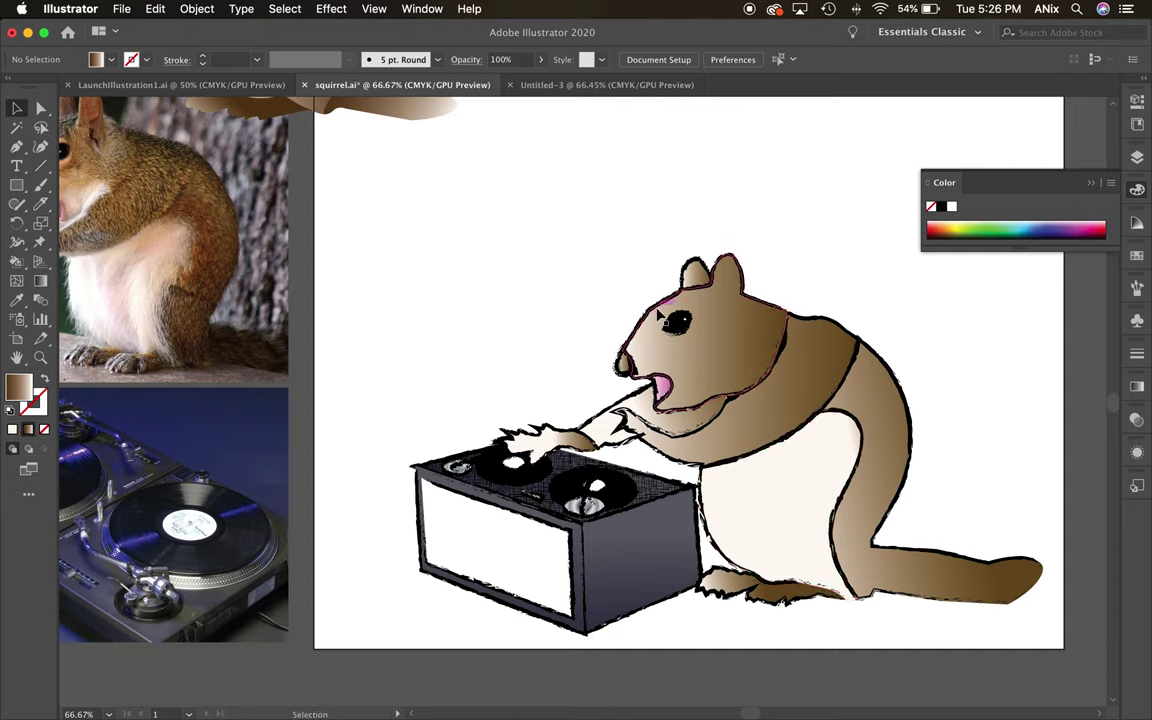
pyautogui.scroll(10, 455, 298)
pyautogui.hscroll(-6, 455, 298)
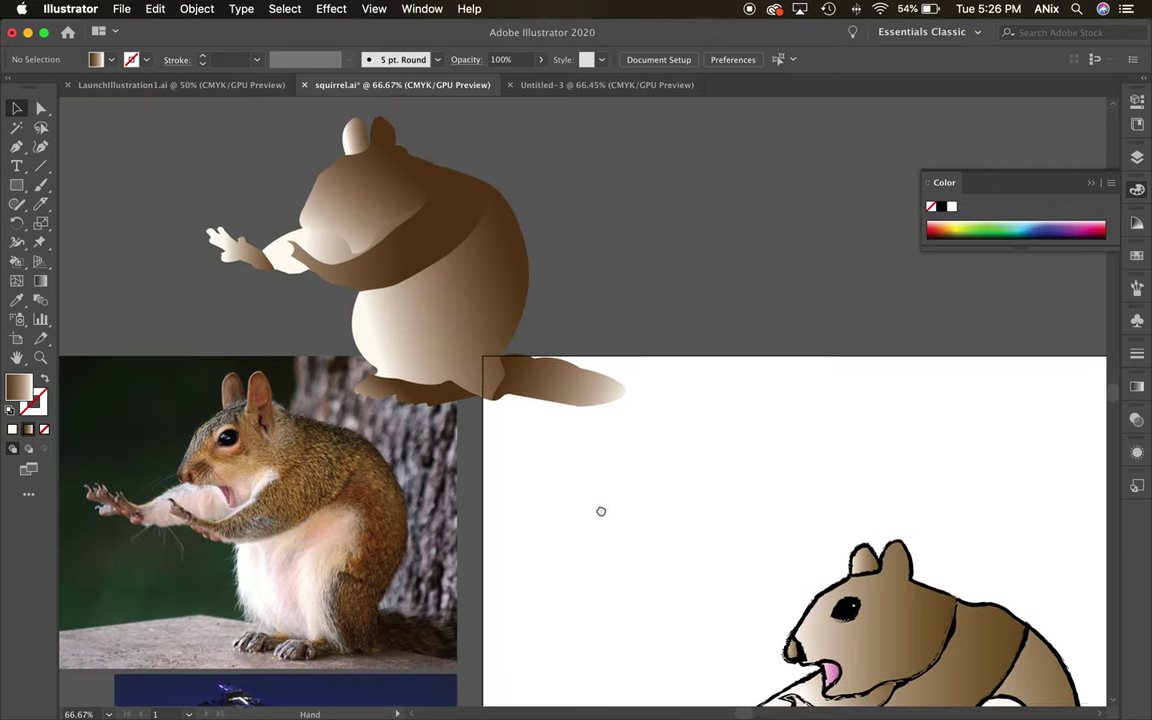
pyautogui.moveTo(585, 426); pyautogui.dragTo(614, 437)
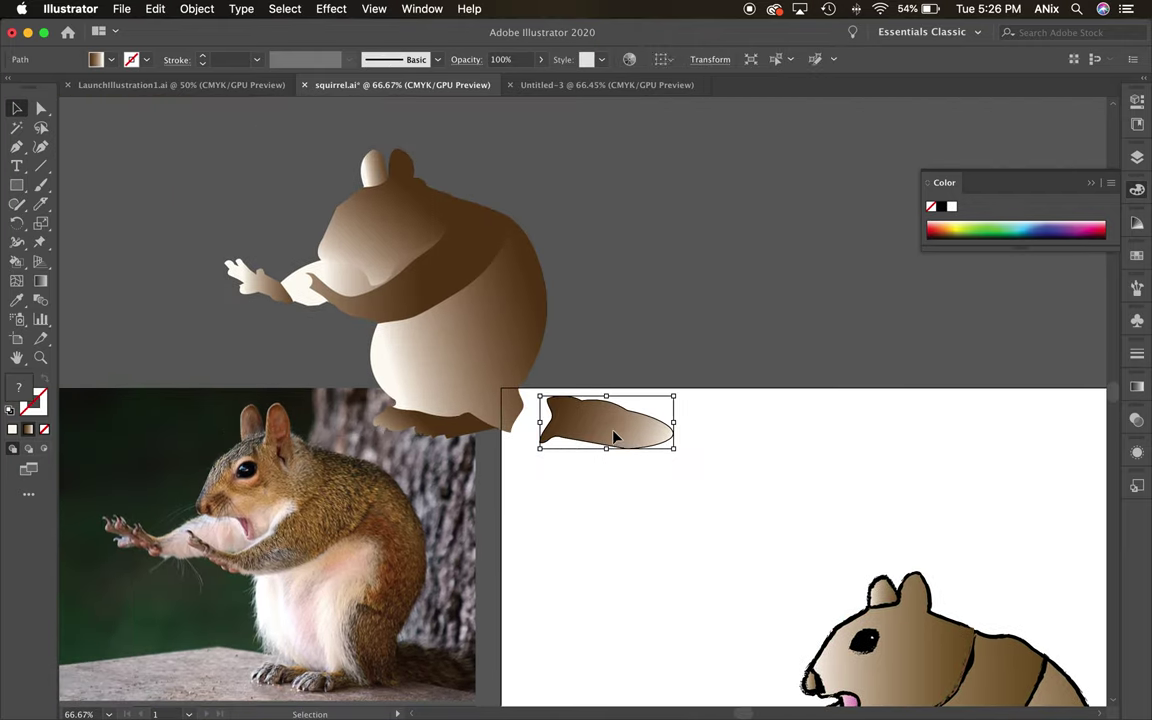
pyautogui.press('super+z')
pyautogui.click(199, 90)
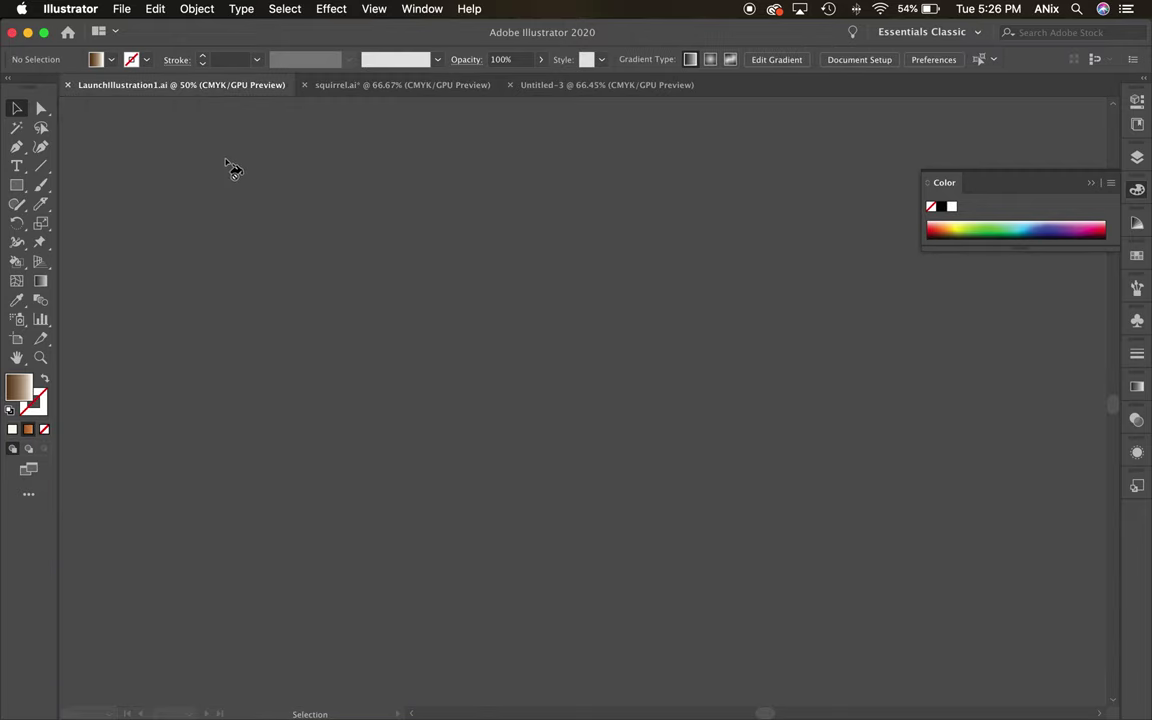
pyautogui.click(624, 88)
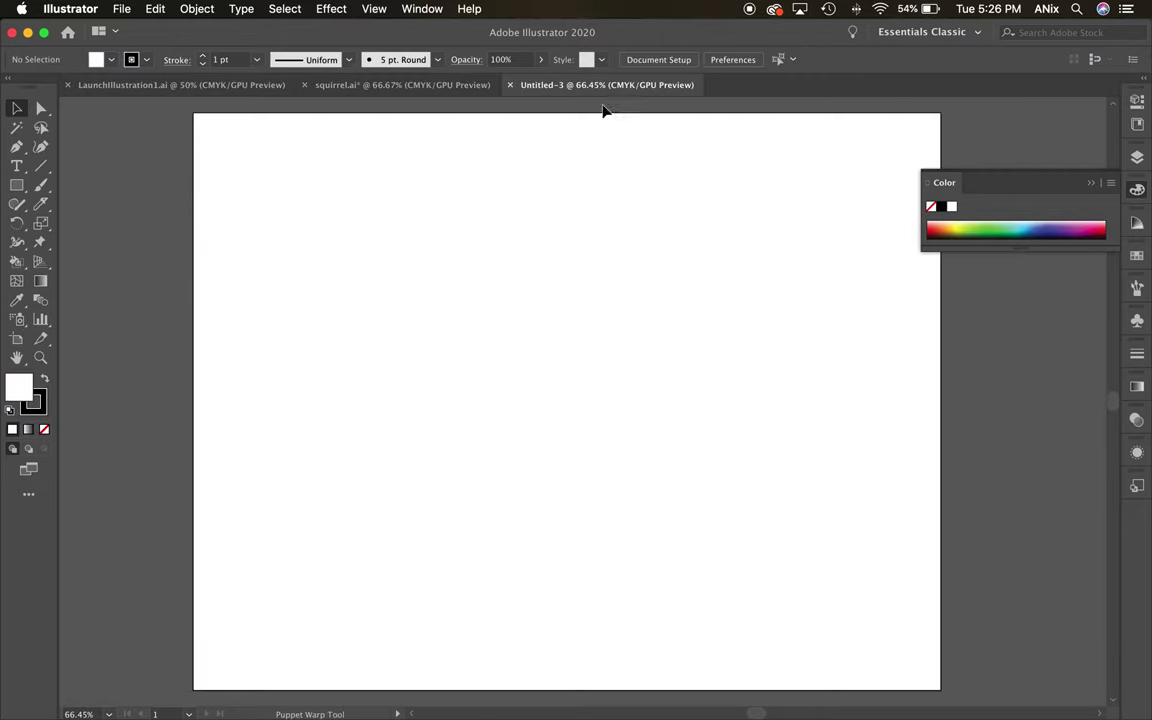
pyautogui.click(416, 88)
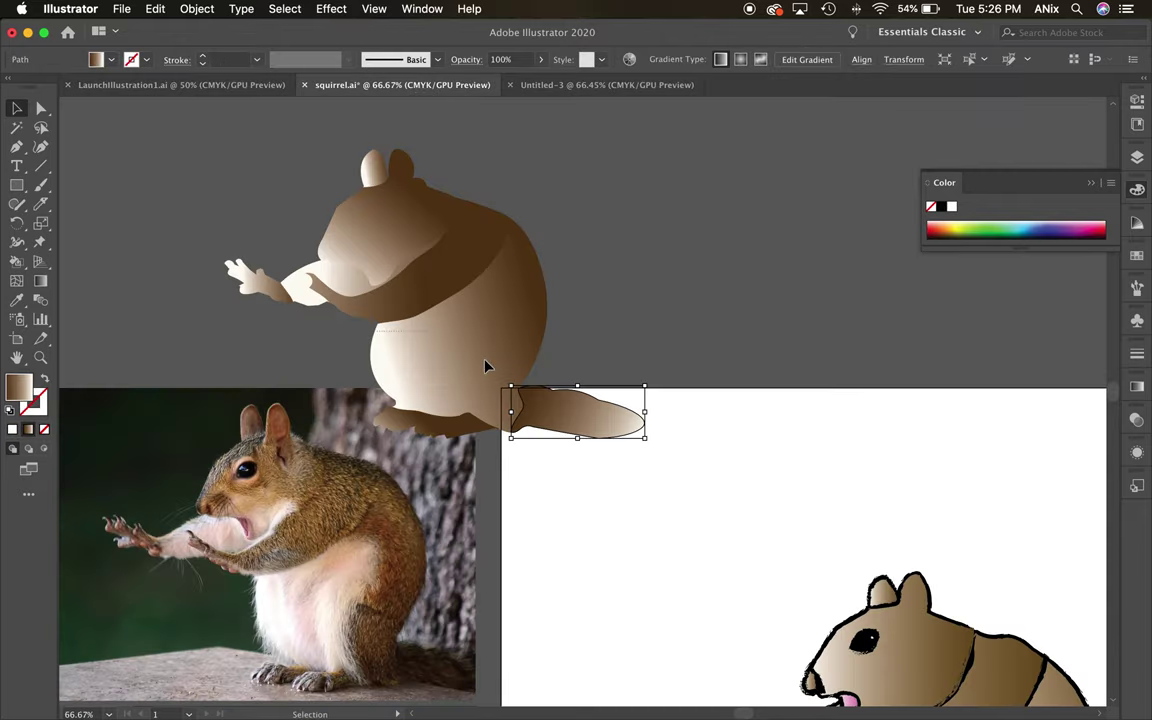
# Select all the squirrel's body shapes and give them a dark brown stroke.
pyautogui.press('cmd+a')
pyautogui.click(36, 400)
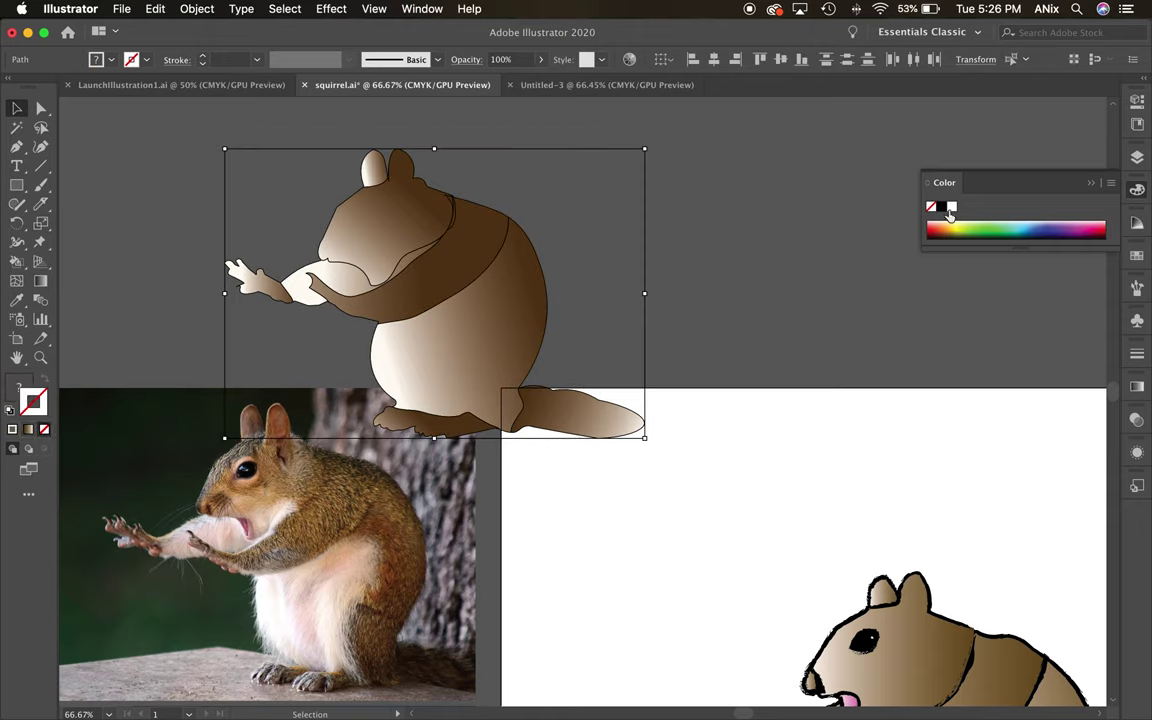
pyautogui.click(942, 210)
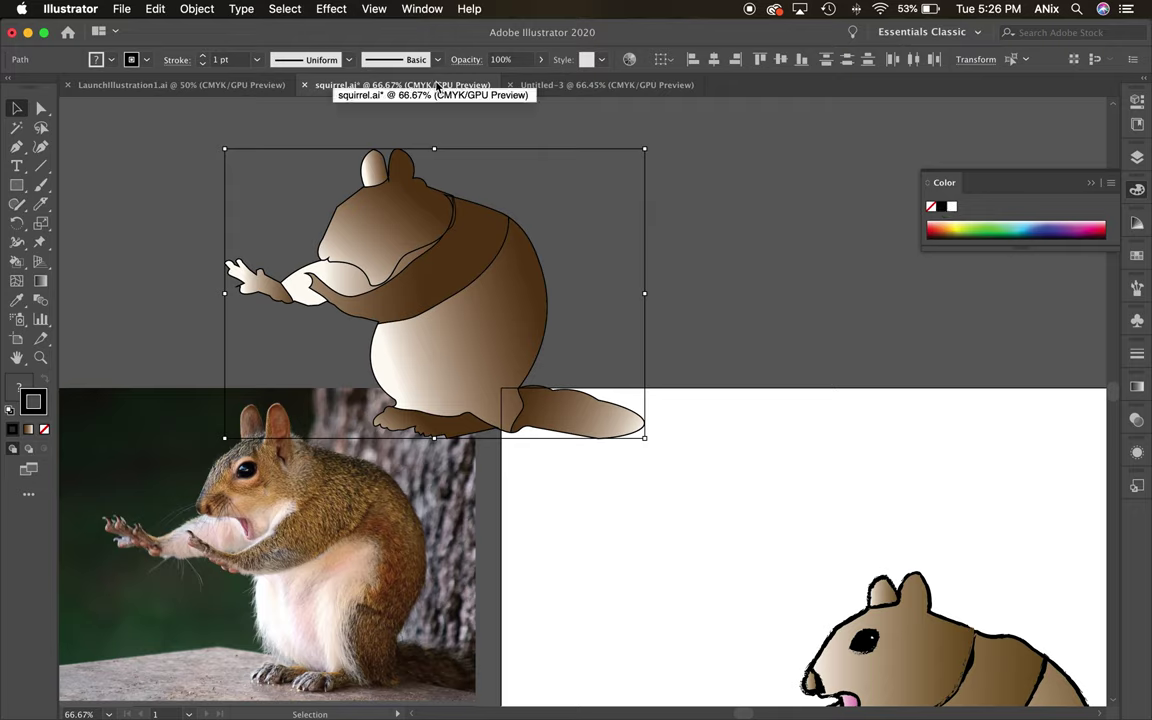
pyautogui.click(955, 226)
pyautogui.click(947, 228)
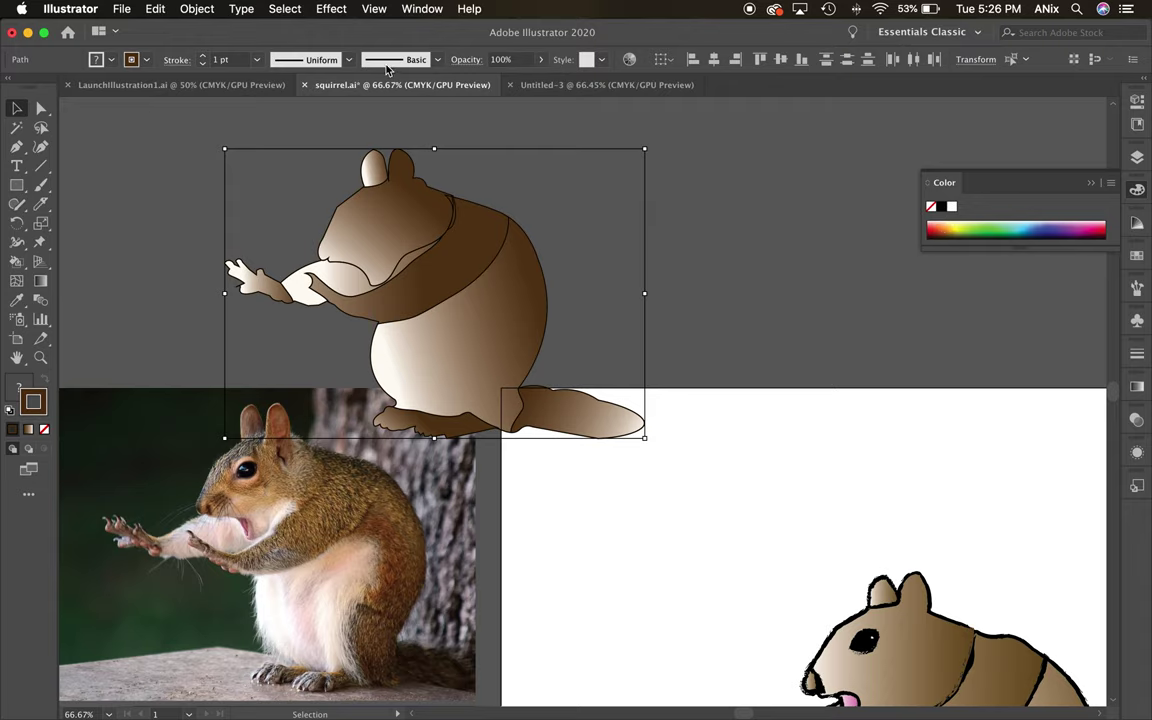
# Apply the Charcoal - Feather brush to the body outlines and lower the stroke weight to 0.75 pt.
pyautogui.click(438, 62)
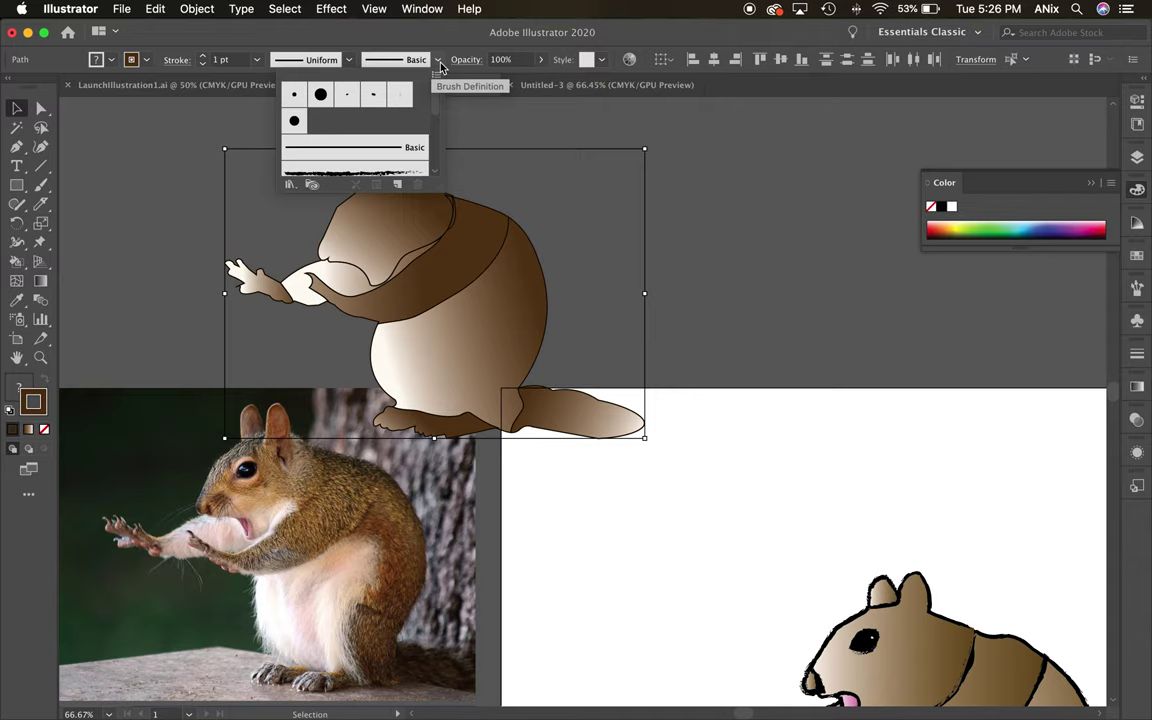
pyautogui.scroll(-3, 437, 108)
pyautogui.click(386, 121)
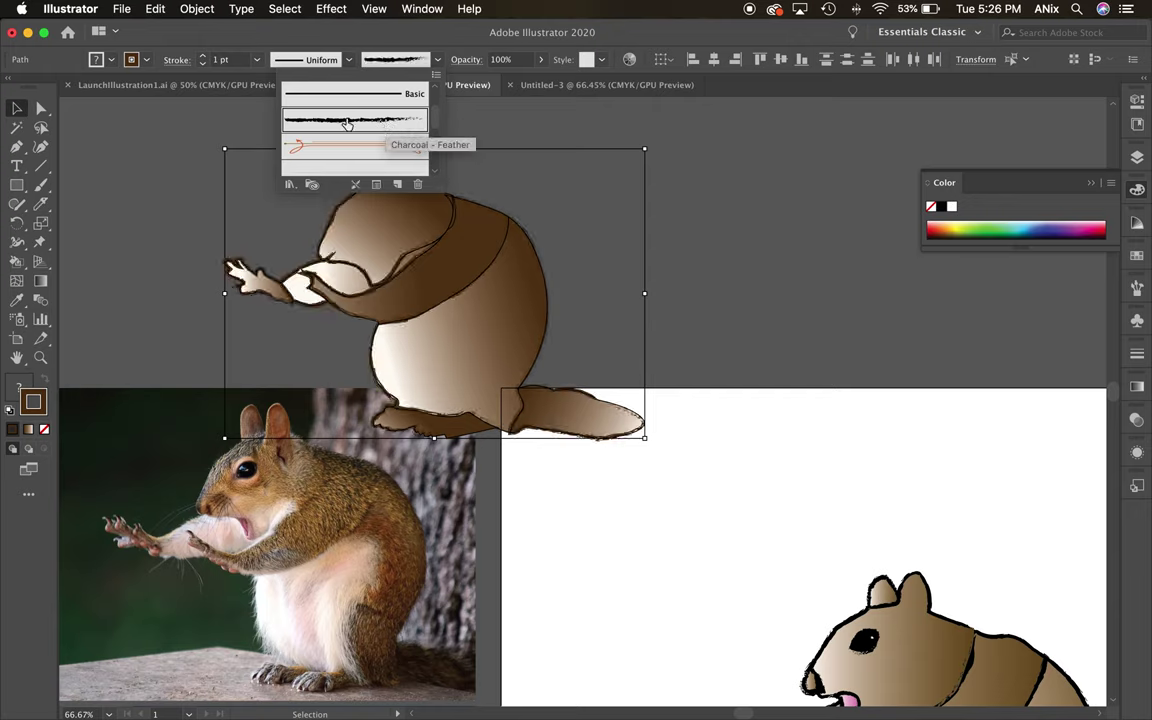
pyautogui.click(203, 67)
pyautogui.click(202, 66)
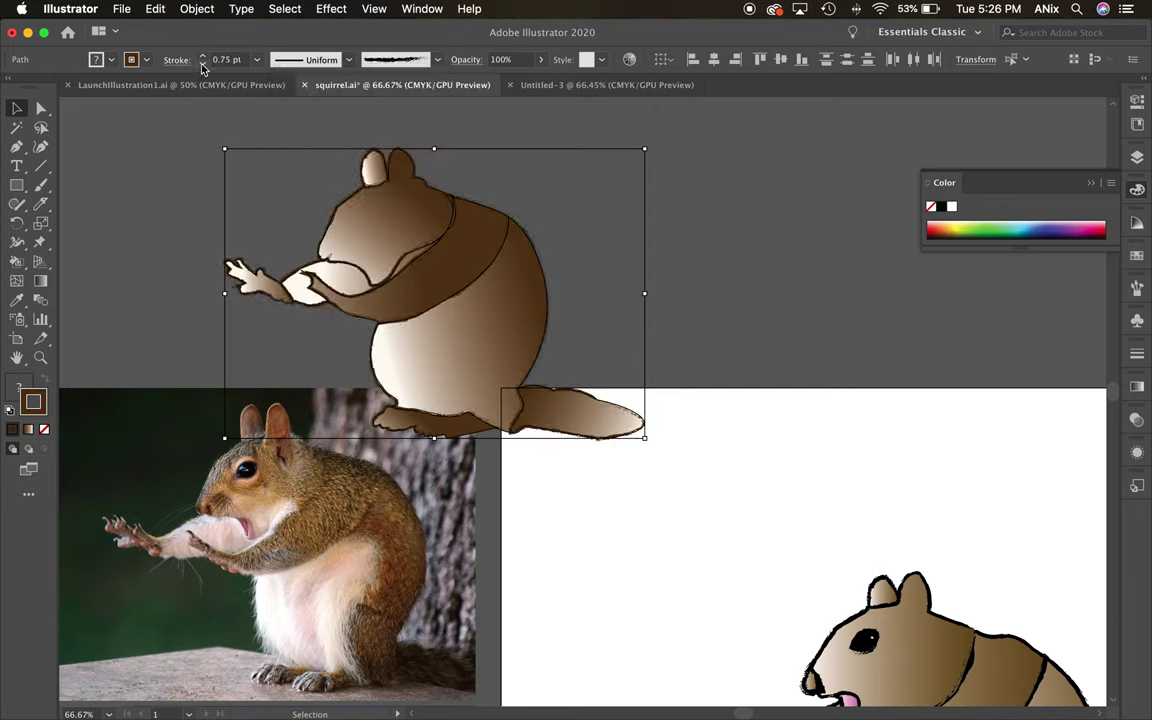
# Load the Artistic_ChalkCharcoalPencil brush library and apply its thick, ragged-edged charcoal brush to the body outlines.
pyautogui.click(438, 62)
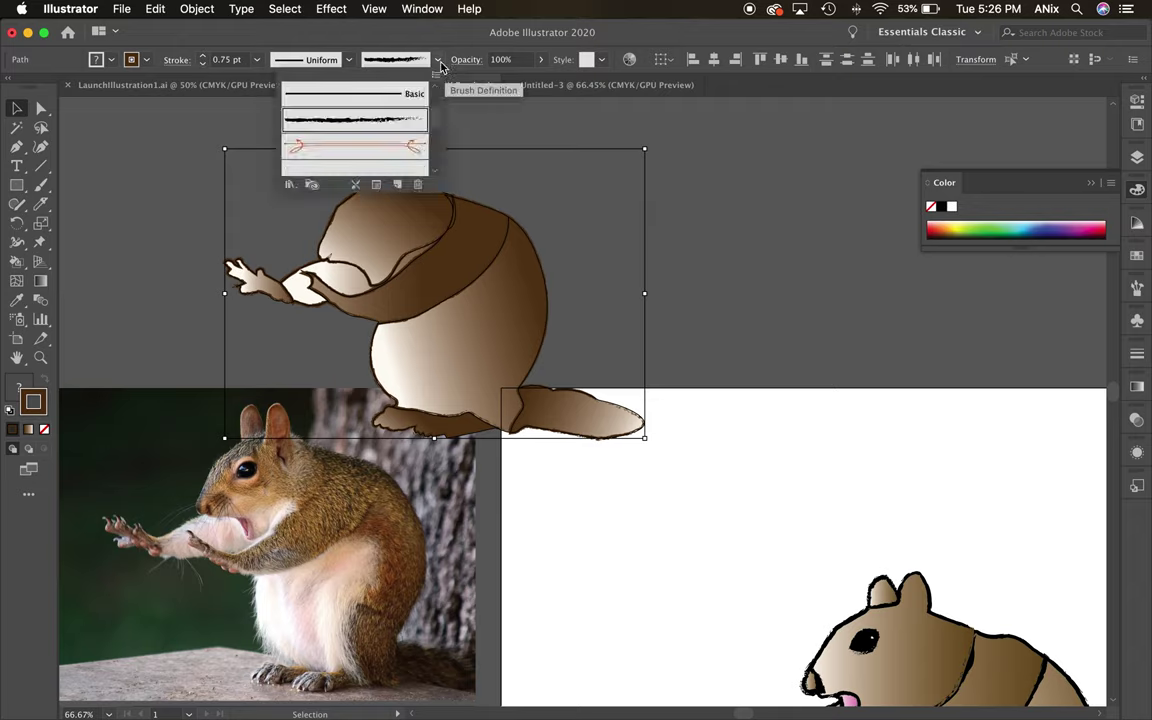
pyautogui.click(290, 184)
pyautogui.moveTo(318, 246)
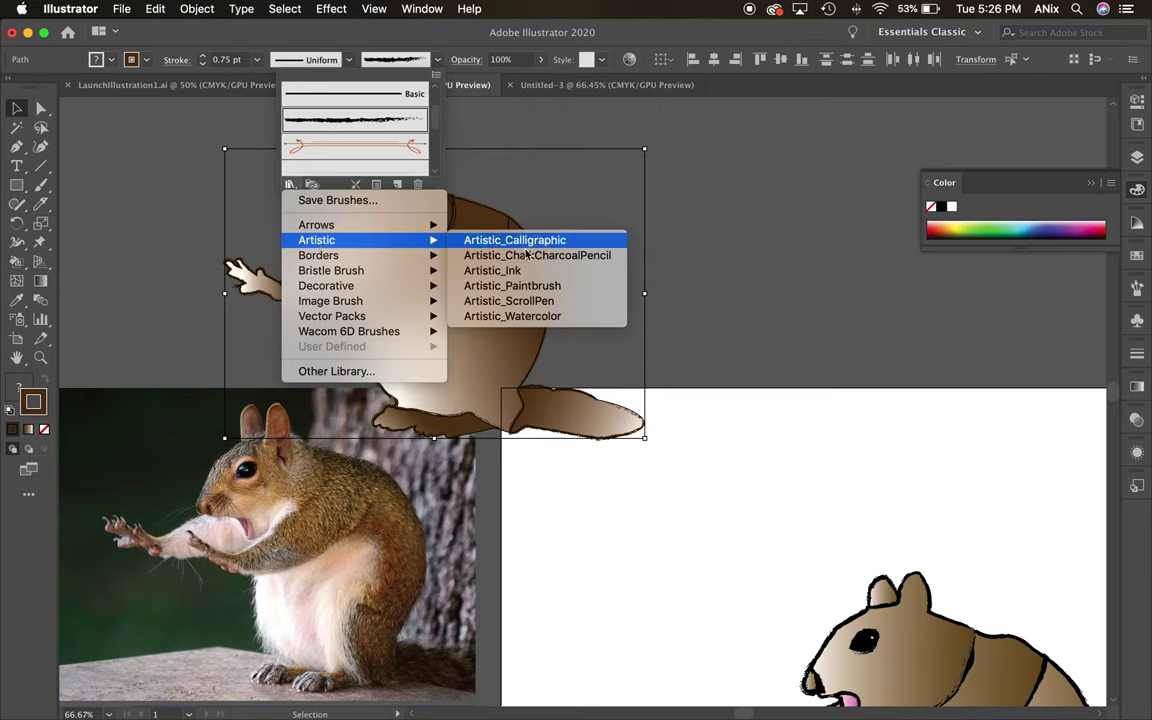
pyautogui.click(590, 259)
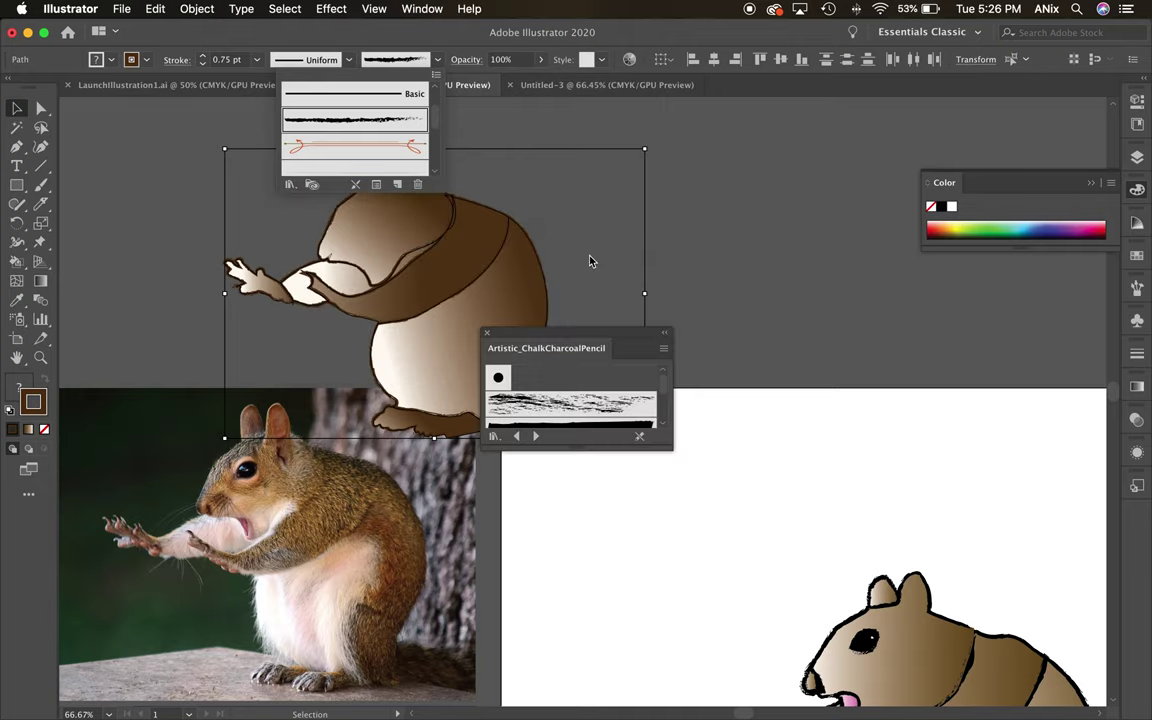
pyautogui.click(588, 353)
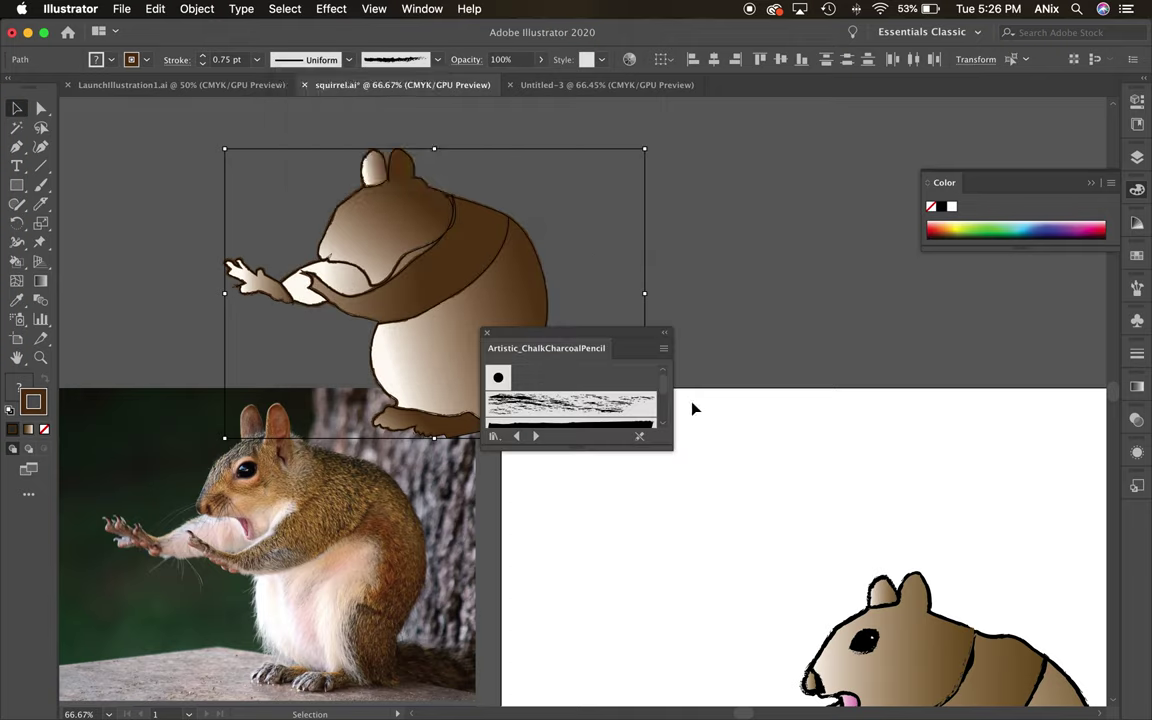
pyautogui.scroll(-3, 655, 400)
pyautogui.click(631, 404)
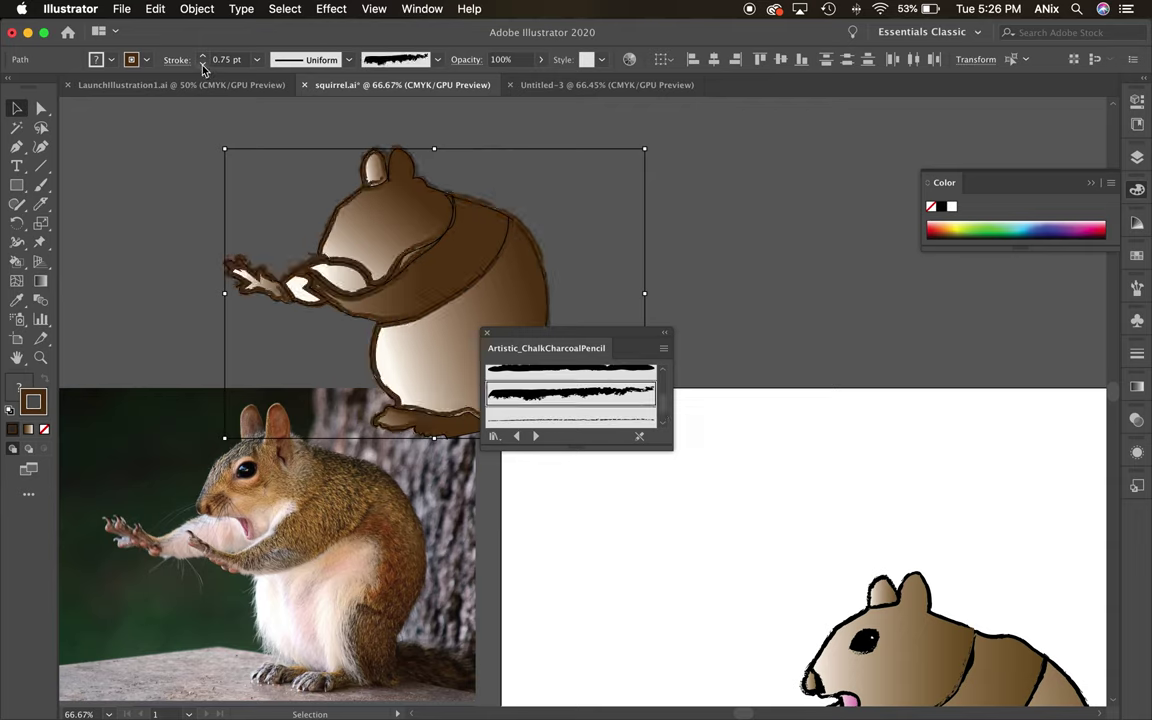
# Thin the body outlines to a 0.25 pt stroke, move the brush library clear of the squirrel and deselect the shapes.
pyautogui.click(203, 64)
pyautogui.click(203, 64)
pyautogui.moveTo(563, 336)
pyautogui.mouseDown()
pyautogui.moveTo(770, 224)
pyautogui.moveTo(824, 132)
pyautogui.mouseUp()
pyautogui.click(18, 108)
pyautogui.click(150, 168)
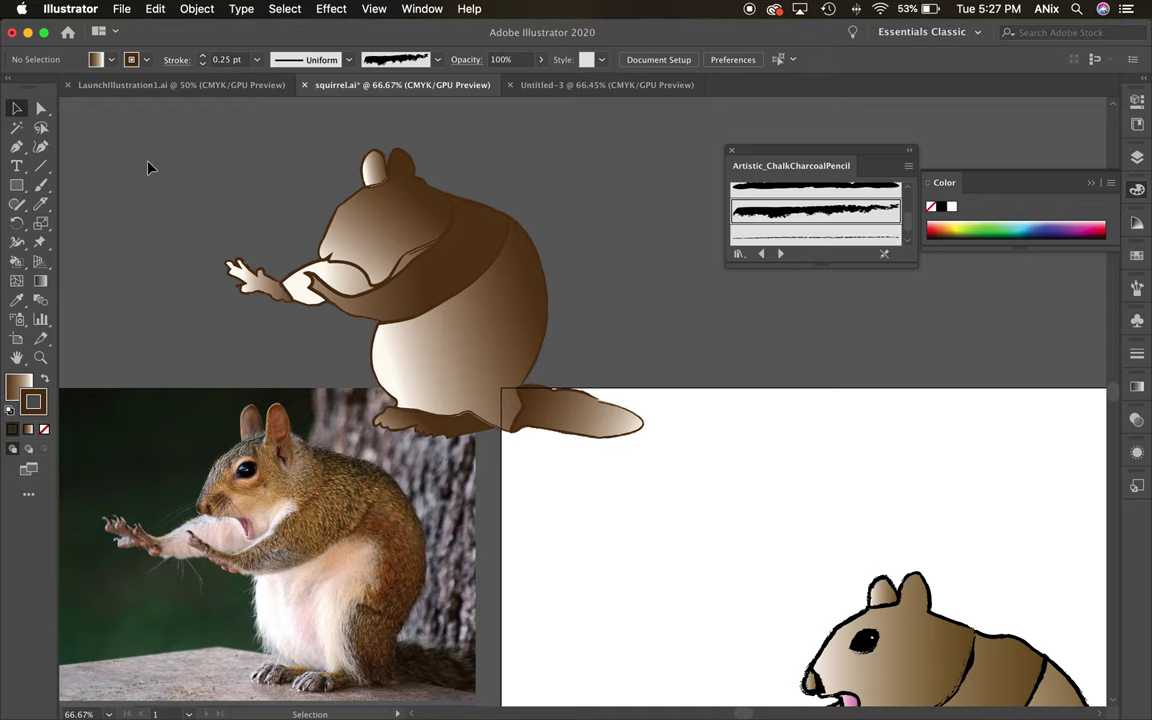
# Check the draw layer's content by hiding and showing it, and make it the active layer.
pyautogui.moveTo(830, 540)
pyautogui.mouseDown()
pyautogui.moveTo(681, 288)
pyautogui.moveTo(614, 242)
pyautogui.moveTo(662, 209)
pyautogui.moveTo(702, 205)
pyautogui.moveTo(760, 251)
pyautogui.moveTo(638, 223)
pyautogui.moveTo(572, 233)
pyautogui.mouseUp()
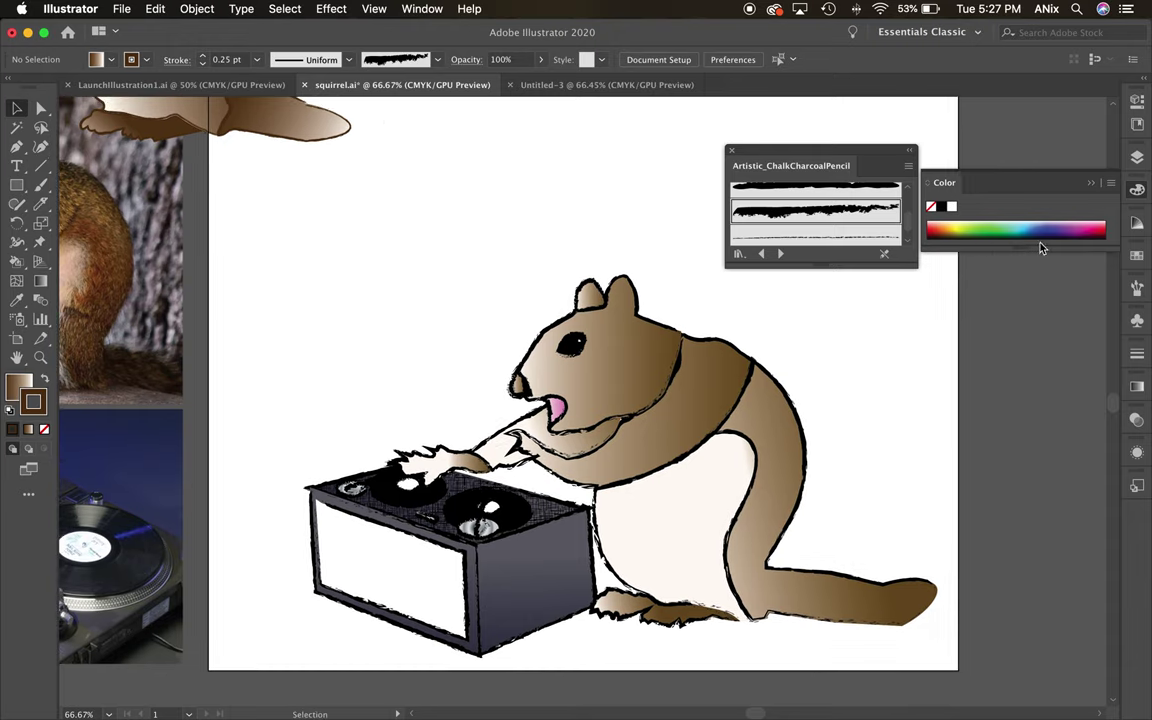
pyautogui.click(1136, 158)
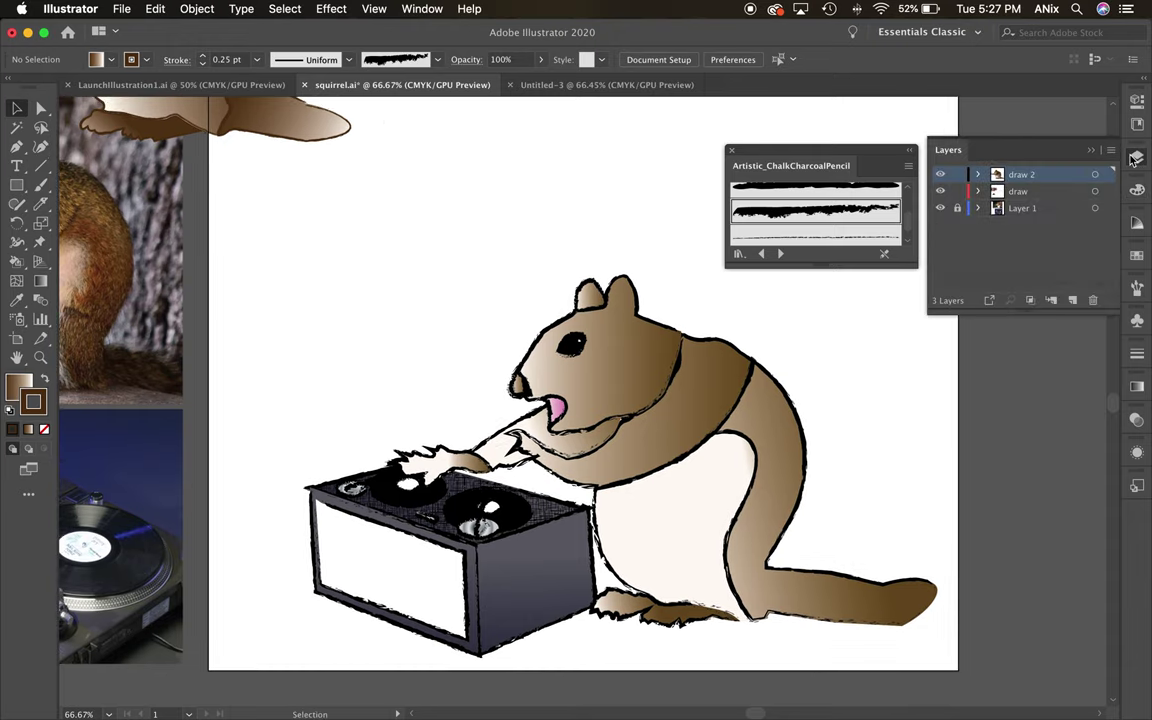
pyautogui.click(940, 192)
pyautogui.click(940, 192)
pyautogui.click(1033, 194)
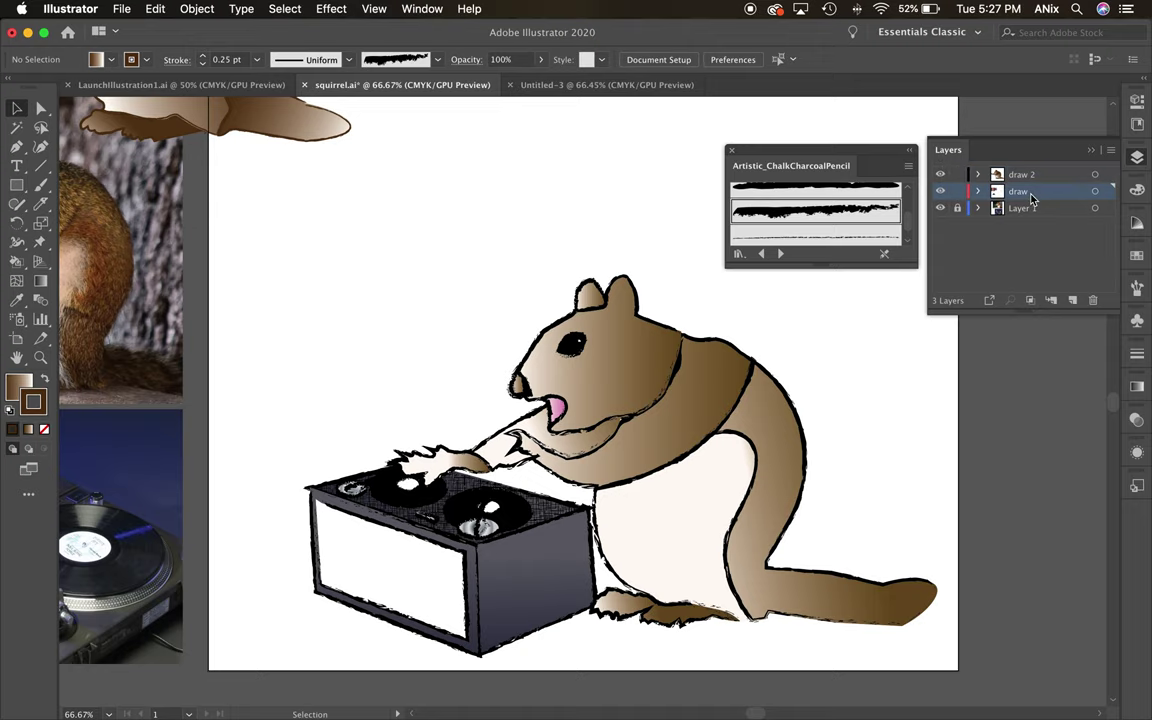
# Examine the turntable's brushed outlines and record details in the finished illustration up close, and select the turntable group.
pyautogui.moveTo(406, 383); pyautogui.dragTo(698, 333)
pyautogui.moveTo(839, 507); pyautogui.dragTo(751, 434)
pyautogui.press('super+equal')
pyautogui.press('super+equal')
pyautogui.press('super+equal')
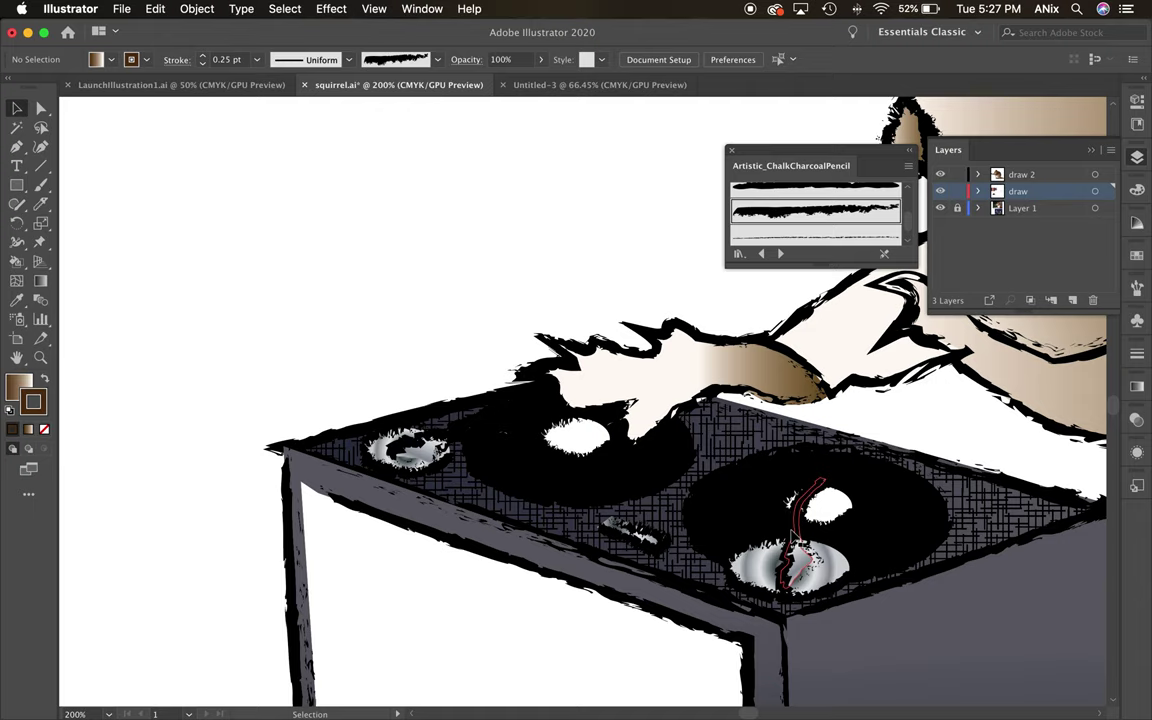
pyautogui.click(664, 553)
pyautogui.press('super+minus')
pyautogui.press('super+minus')
pyautogui.press('super+minus')
pyautogui.press('super+minus')
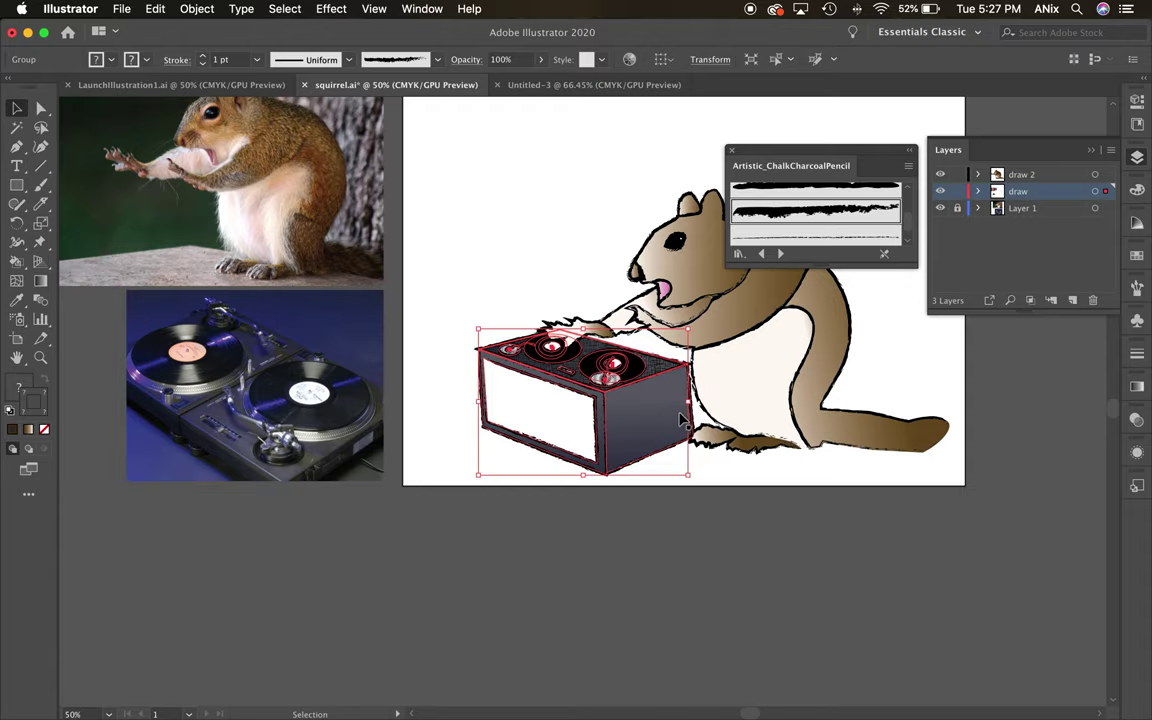
# Close the chalk and charcoal brush library and collapse the layer list.
pyautogui.moveTo(791, 155)
pyautogui.mouseDown()
pyautogui.moveTo(850, 230)
pyautogui.moveTo(1045, 358)
pyautogui.mouseUp()
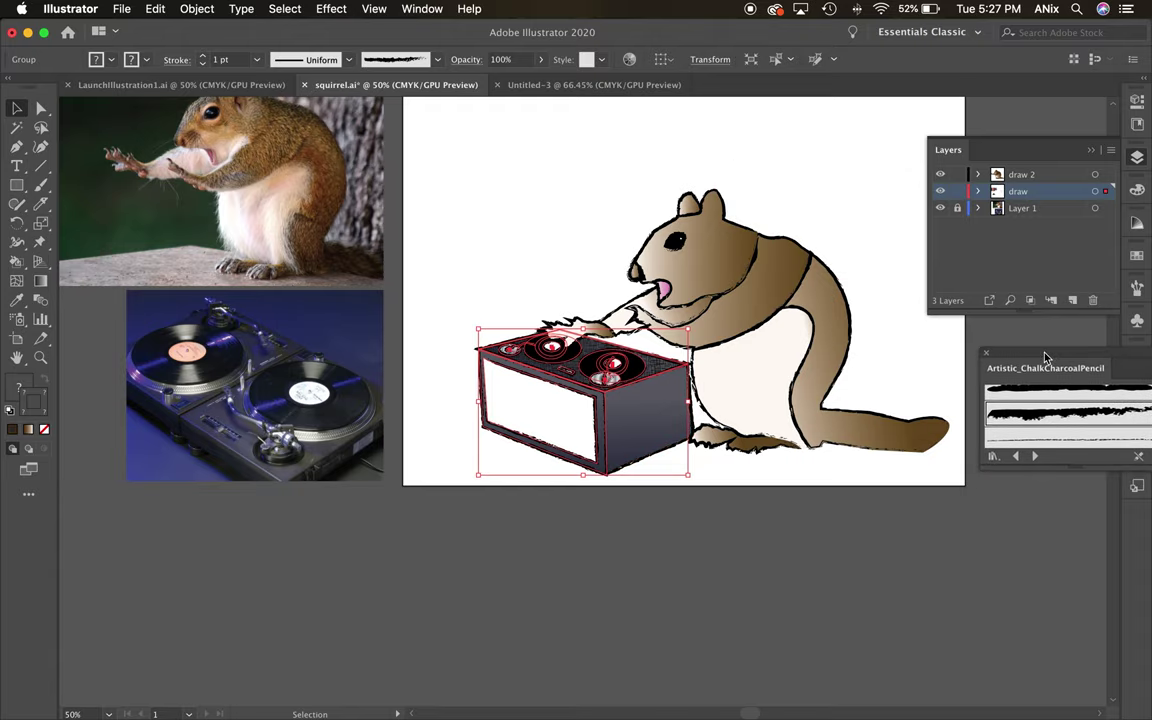
pyautogui.click(988, 354)
pyautogui.click(1091, 151)
# Select the whole recoloured squirrel and move it left, clear of the artboard.
pyautogui.moveTo(906, 187); pyautogui.dragTo(877, 291)
pyautogui.moveTo(714, 287); pyautogui.dragTo(748, 399)
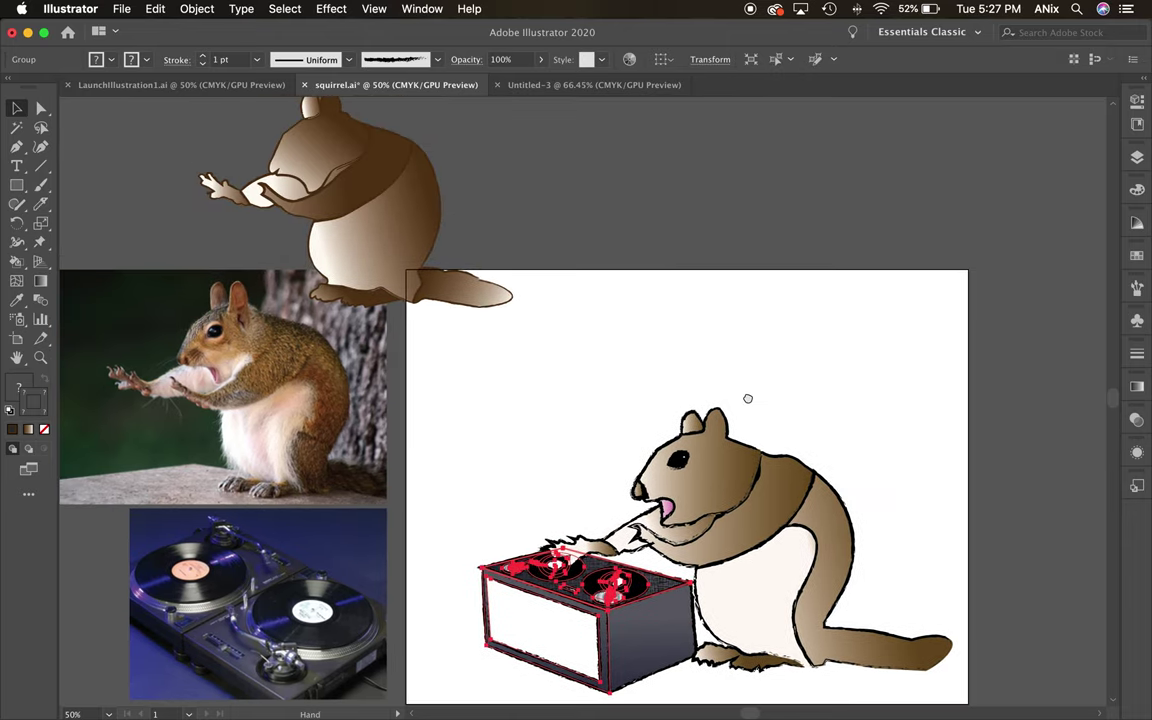
pyautogui.click(414, 198)
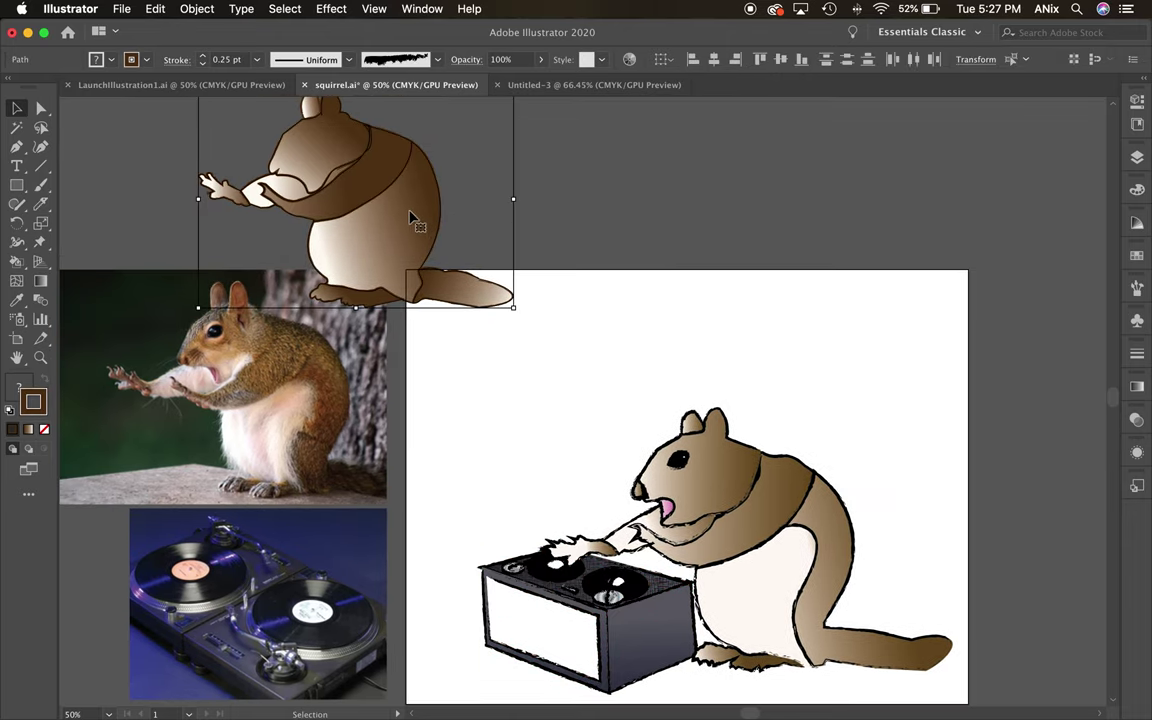
pyautogui.moveTo(414, 198); pyautogui.dragTo(238, 193)
# Create a new layer named background and place it directly beneath the draw layer.
pyautogui.scroll(-5, 751, 403)
pyautogui.hscroll(2, 751, 403)
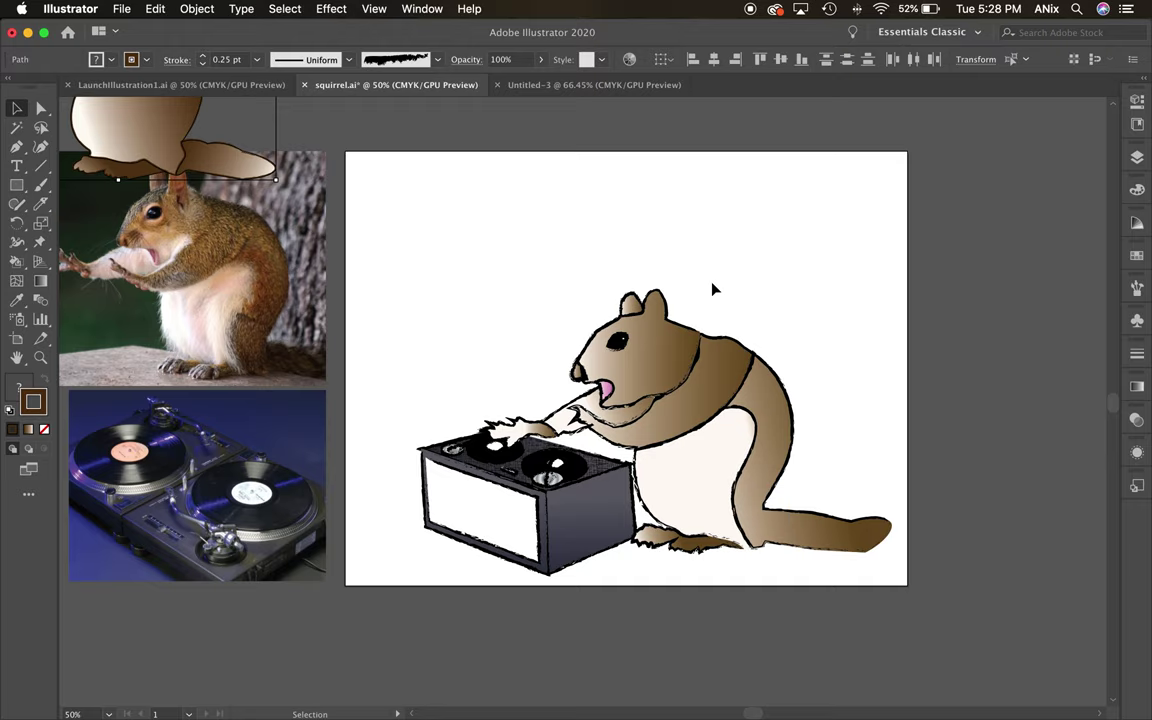
pyautogui.click(1137, 157)
pyautogui.click(1019, 193)
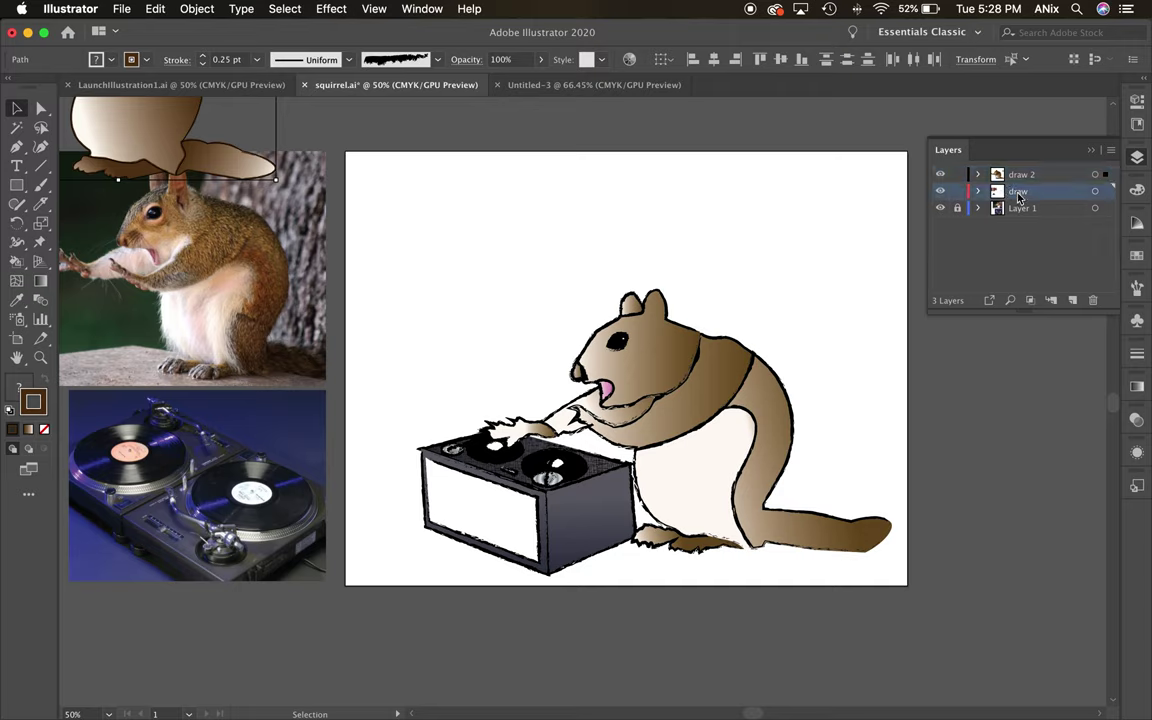
pyautogui.press('super+l')
pyautogui.doubleClick(1023, 192)
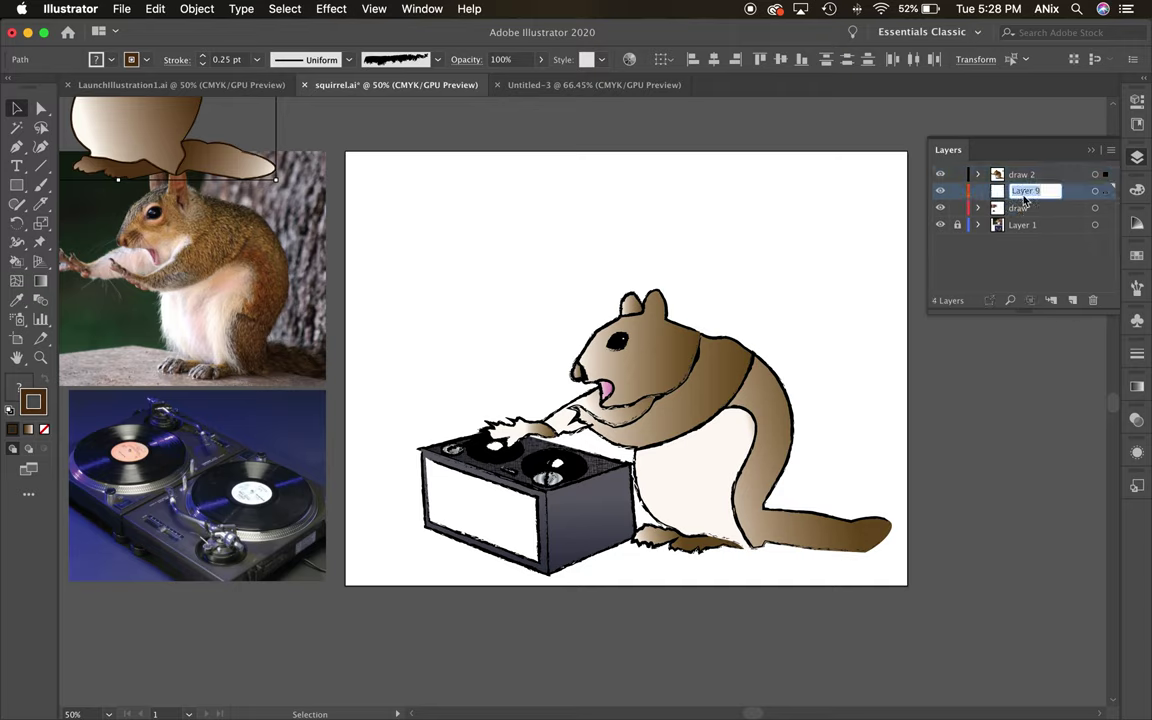
pyautogui.write('background')
pyautogui.press('Return')
pyautogui.moveTo(1073, 194); pyautogui.dragTo(1065, 213)
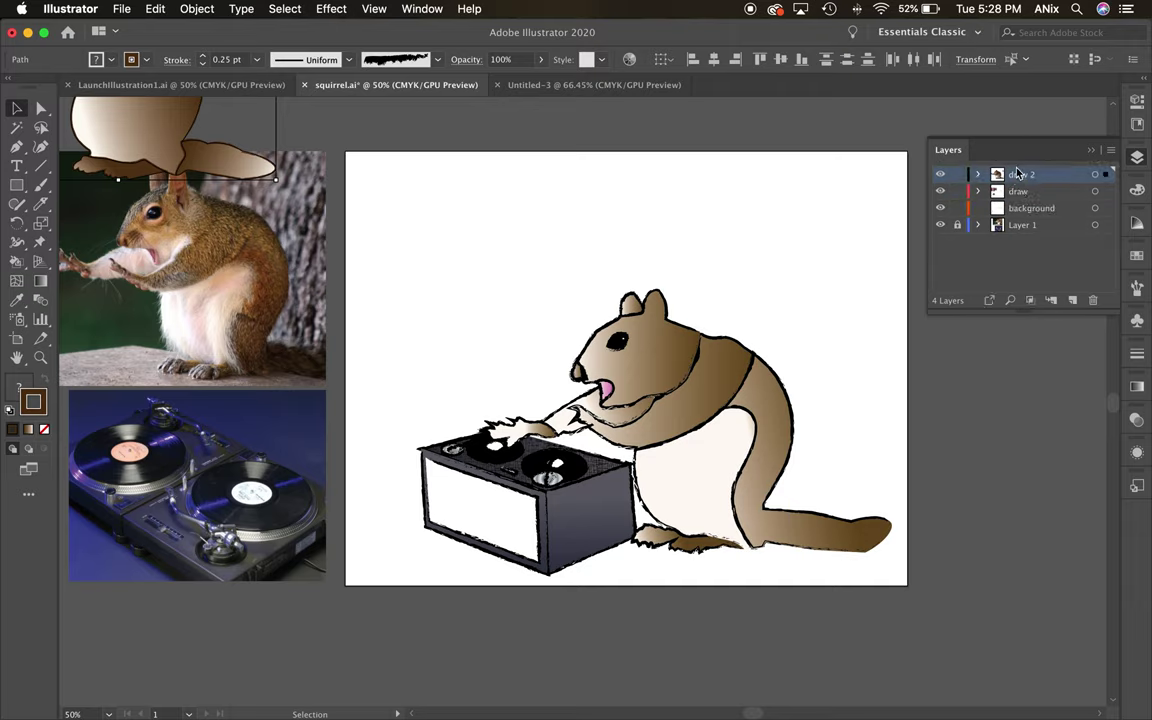
# Try to group all the squirrel and turntable artwork on the artboard.
pyautogui.click(956, 176)
pyautogui.click(957, 177)
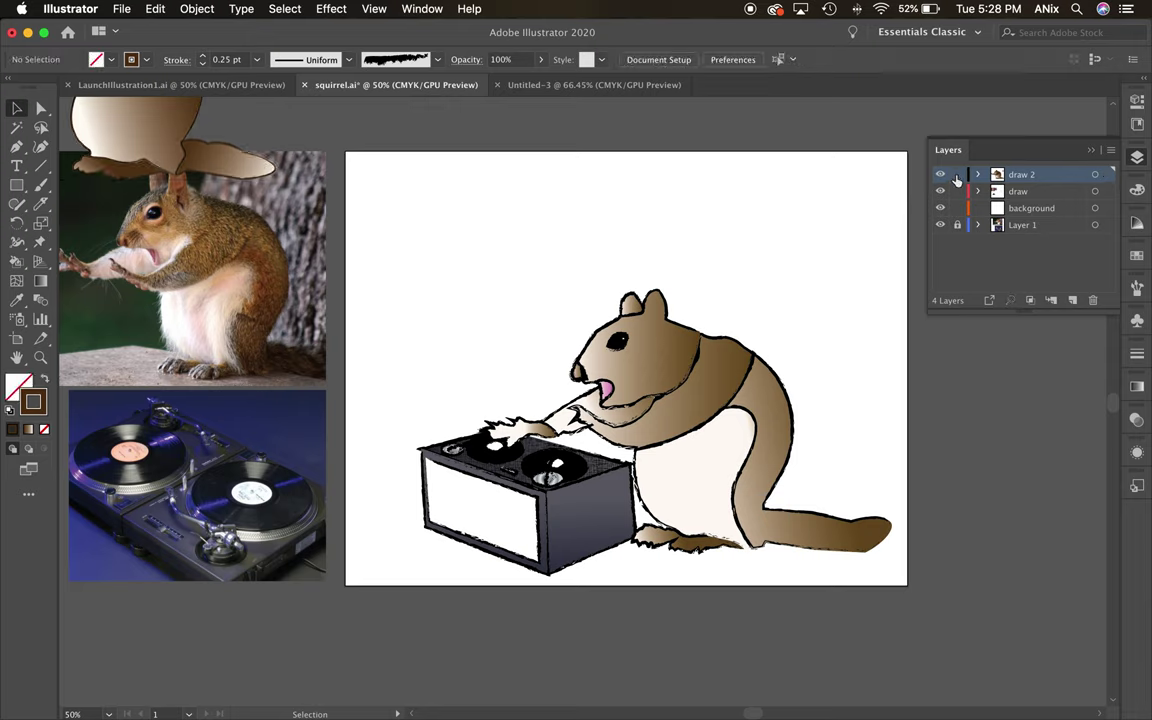
pyautogui.moveTo(400, 240)
pyautogui.mouseDown()
pyautogui.moveTo(698, 504)
pyautogui.moveTo(868, 586)
pyautogui.mouseUp()
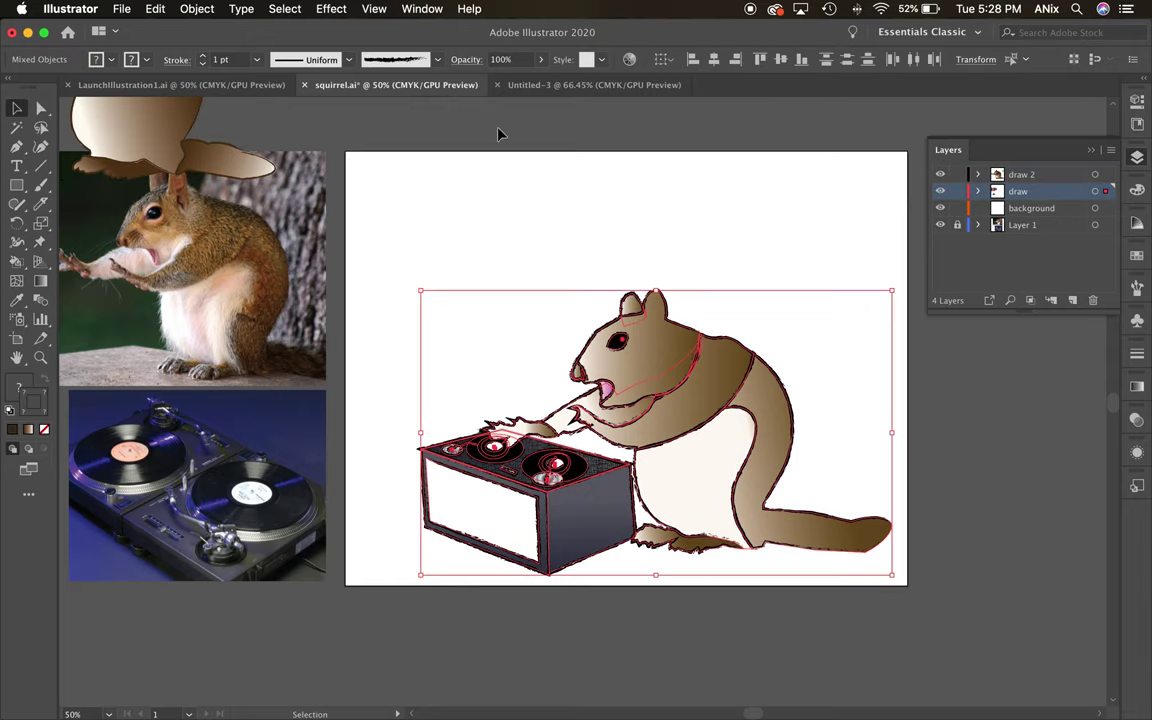
pyautogui.click(199, 9)
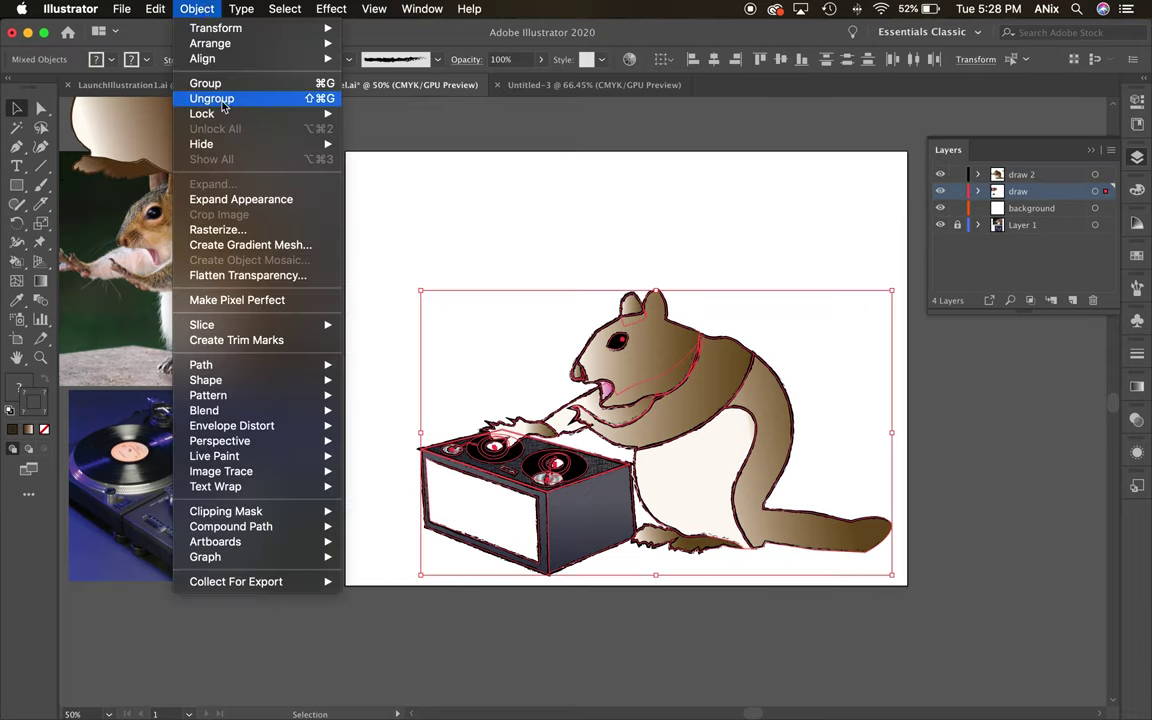
pyautogui.moveTo(300, 113)
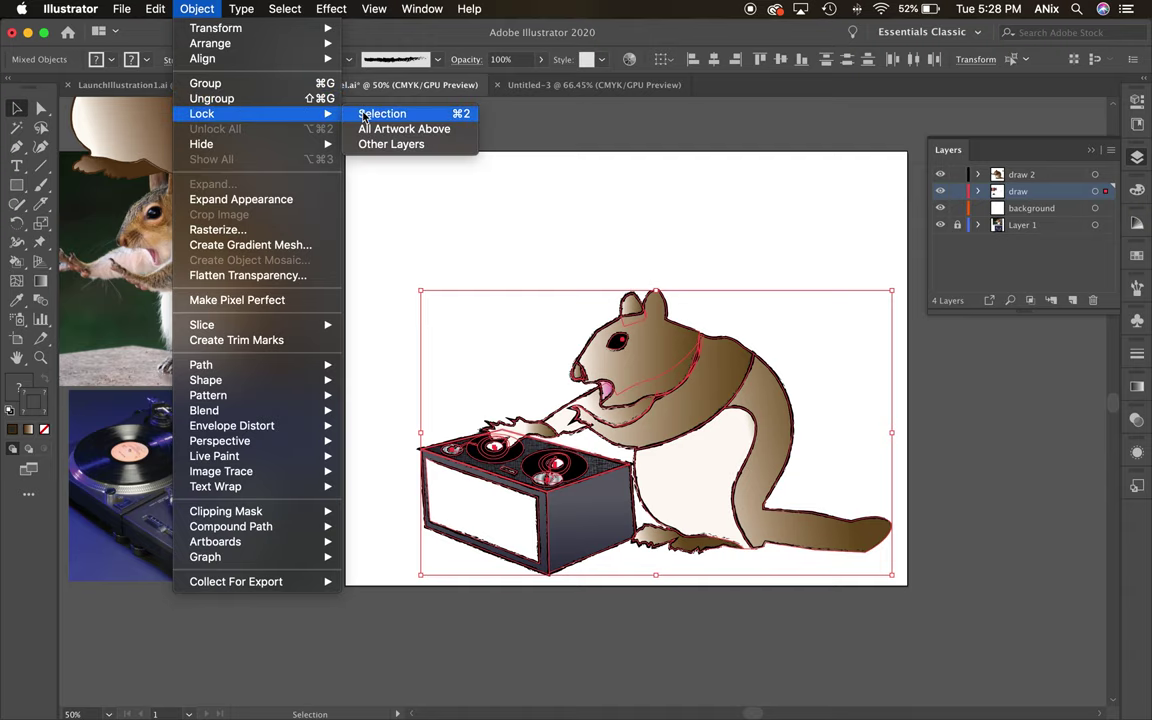
pyautogui.click(197, 9)
pyautogui.click(197, 9)
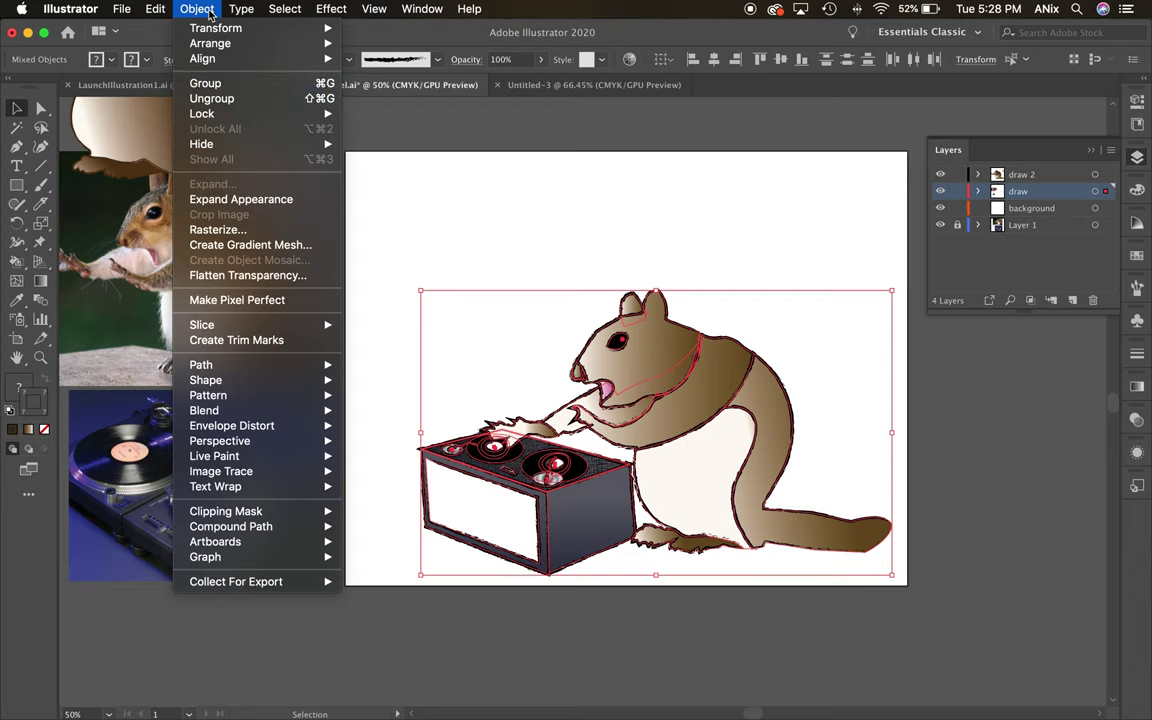
pyautogui.click(206, 83)
# Puppet-warp the squirrel's near arm toward the second record using several pins, and move its hand back to its starting position.
pyautogui.click(692, 278)
pyautogui.click(676, 375)
pyautogui.click(620, 368)
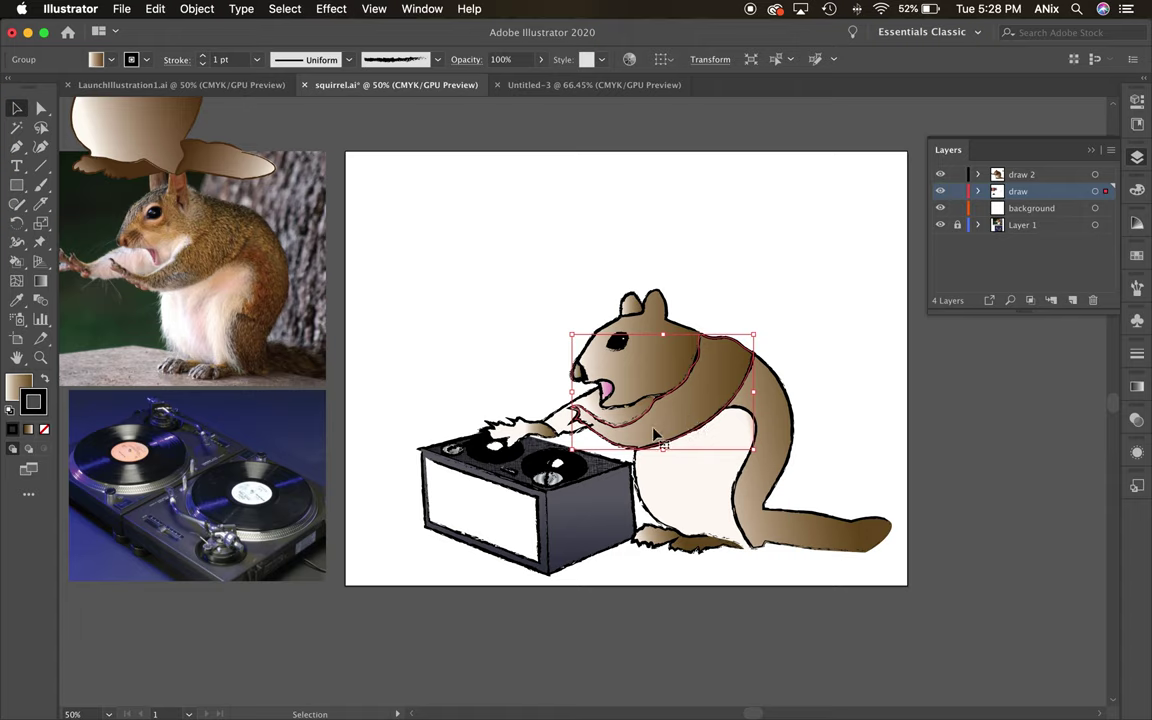
pyautogui.click(40, 244)
pyautogui.moveTo(585, 424); pyautogui.dragTo(551, 450)
pyautogui.moveTo(648, 434)
pyautogui.mouseDown()
pyautogui.moveTo(628, 482)
pyautogui.moveTo(640, 440)
pyautogui.moveTo(650, 442)
pyautogui.mouseUp()
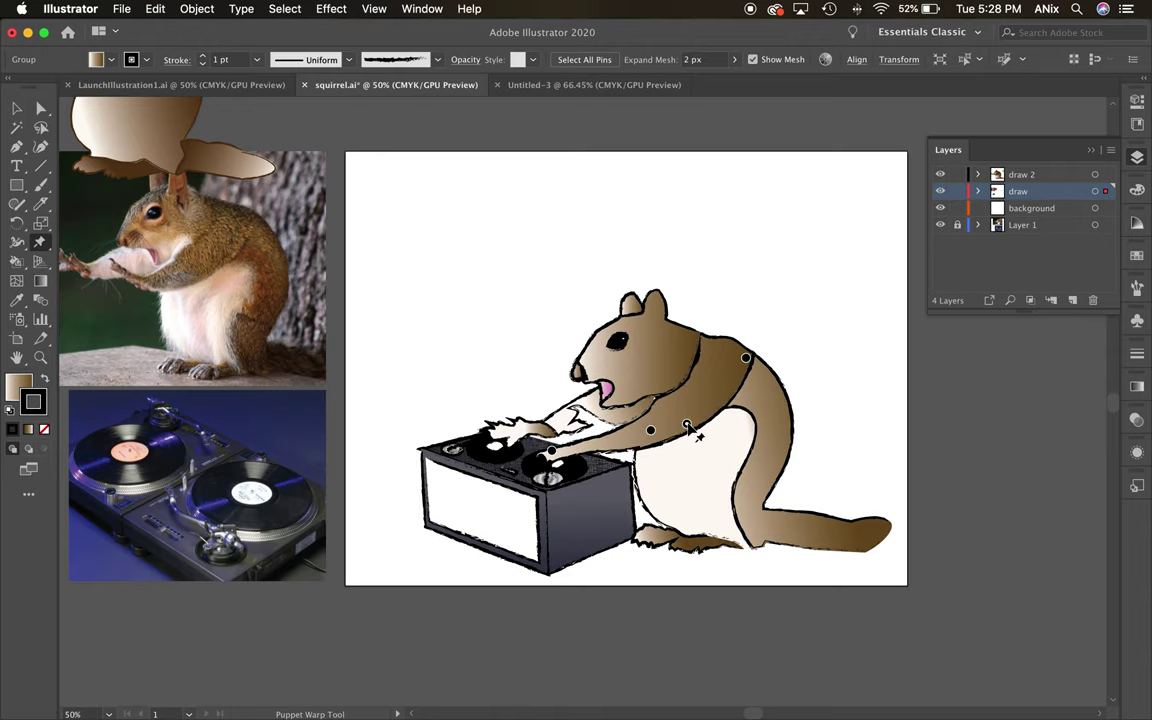
pyautogui.click(686, 422)
pyautogui.moveTo(551, 450); pyautogui.dragTo(590, 422)
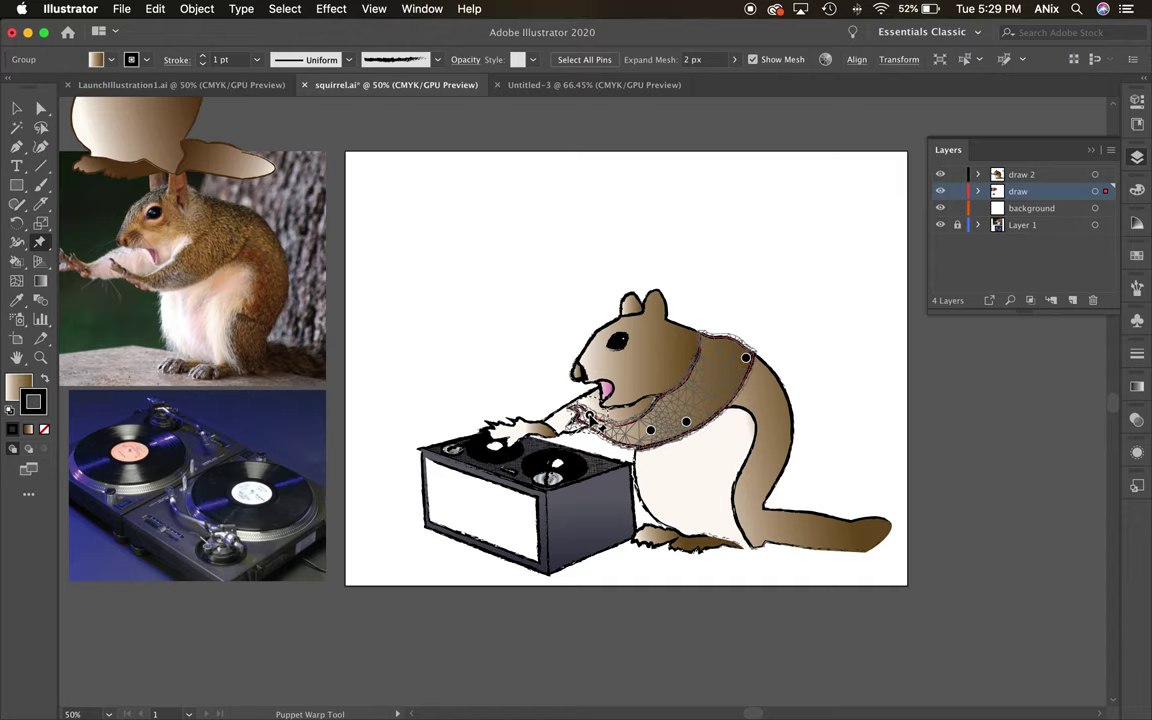
# Puppet-warp the squirrel's other arm, nudging its hand pin slightly over the first record, and deselect the artwork.
pyautogui.click(17, 108)
pyautogui.moveTo(527, 428); pyautogui.dragTo(527, 429)
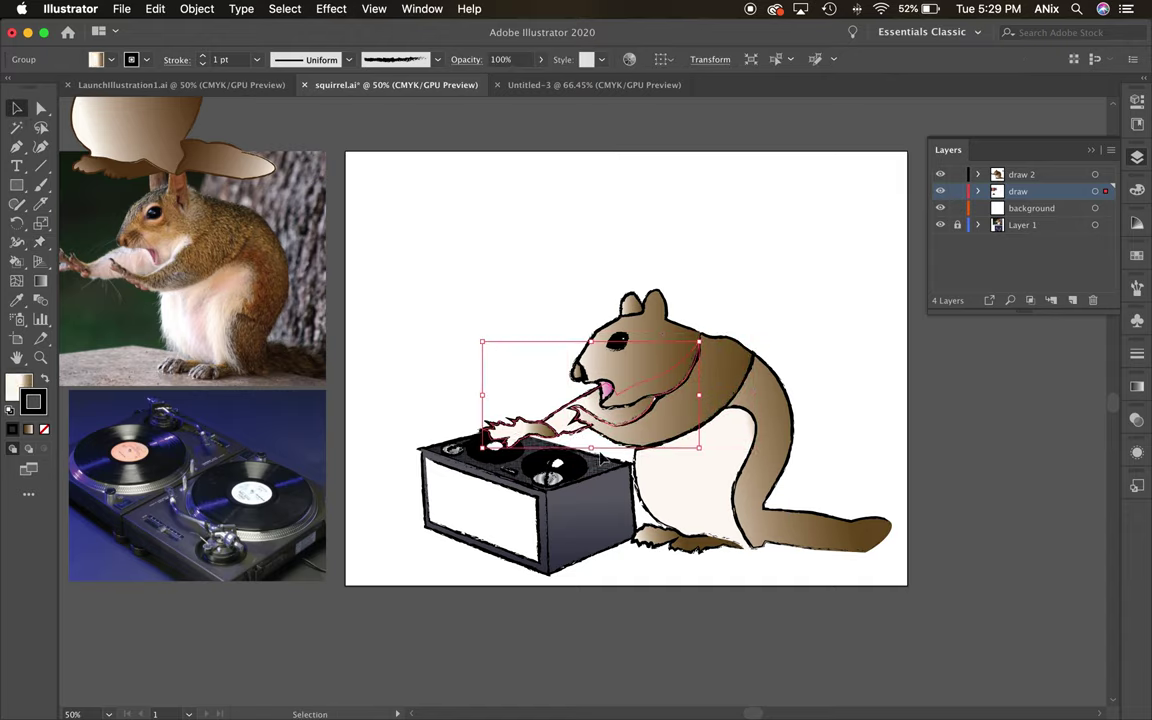
pyautogui.click(40, 242)
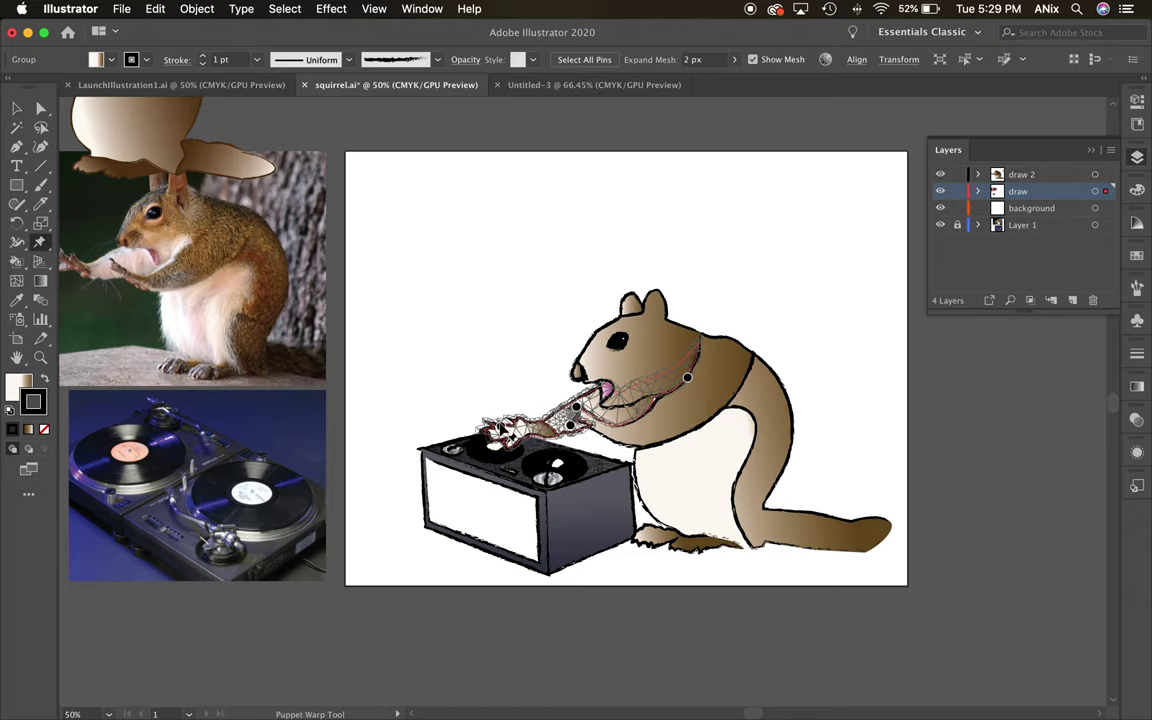
pyautogui.moveTo(498, 430); pyautogui.dragTo(498, 433)
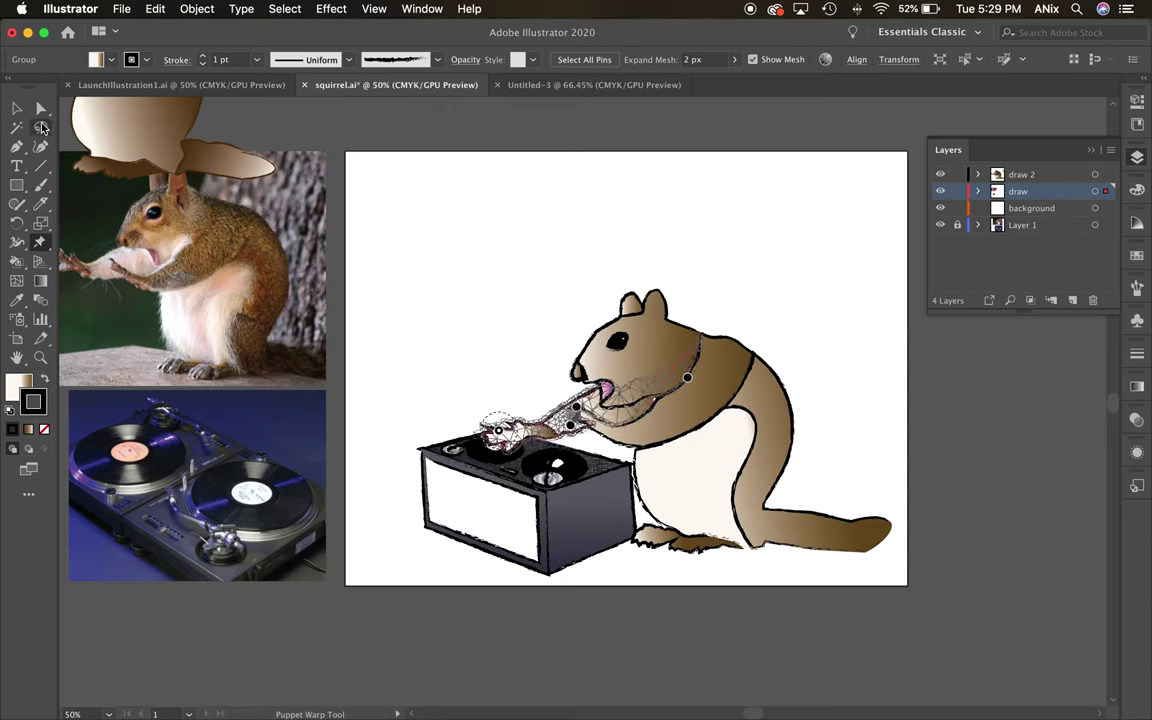
pyautogui.click(17, 108)
pyautogui.click(880, 279)
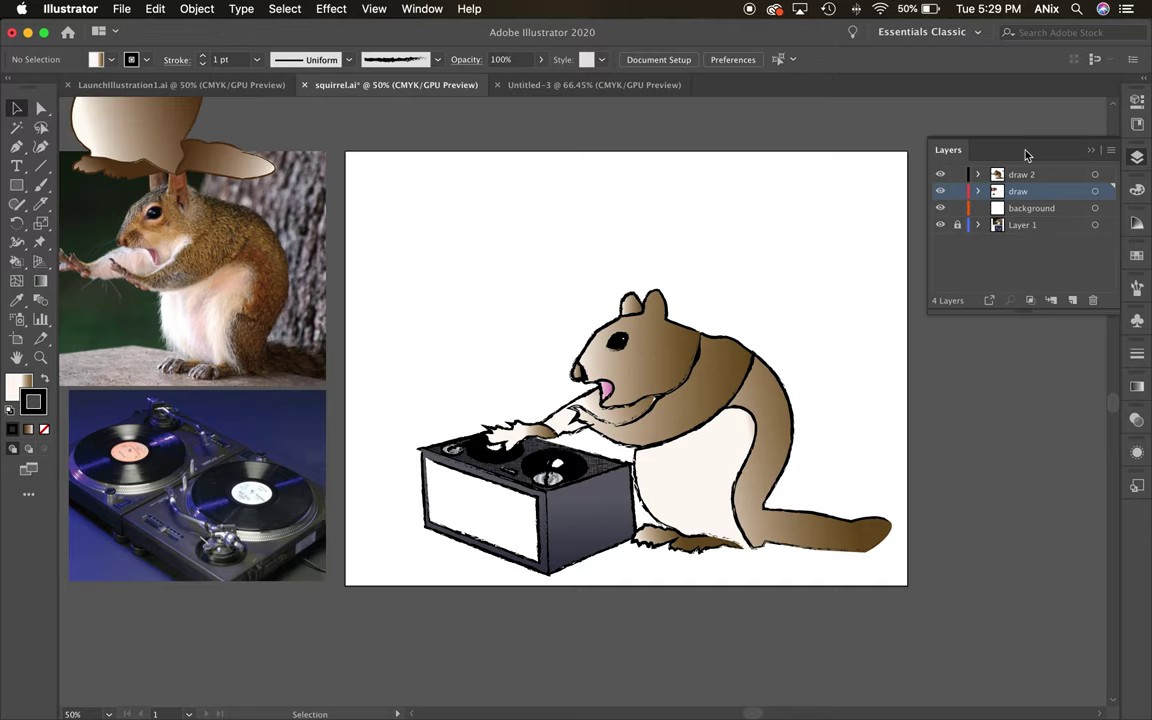
# Lock the draw 2 and draw layers and draw a rectangle on the background layer covering the upper three quarters of the artboard.
pyautogui.click(959, 175)
pyautogui.click(957, 191)
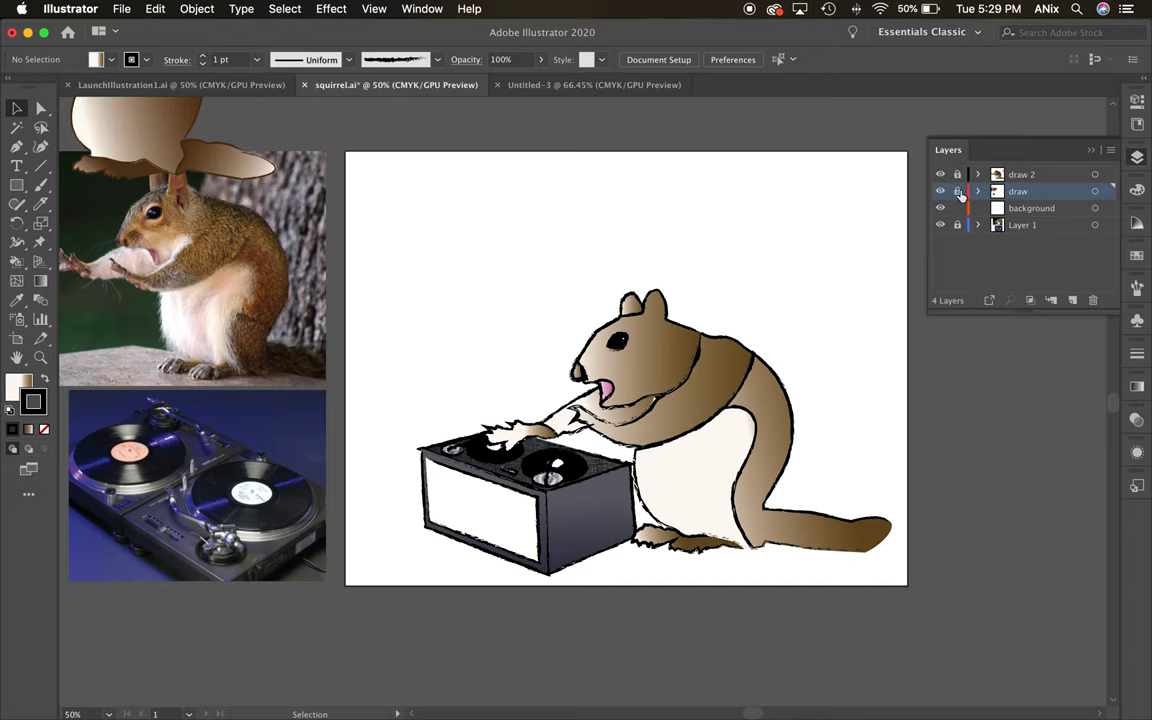
pyautogui.click(1026, 210)
pyautogui.click(16, 185)
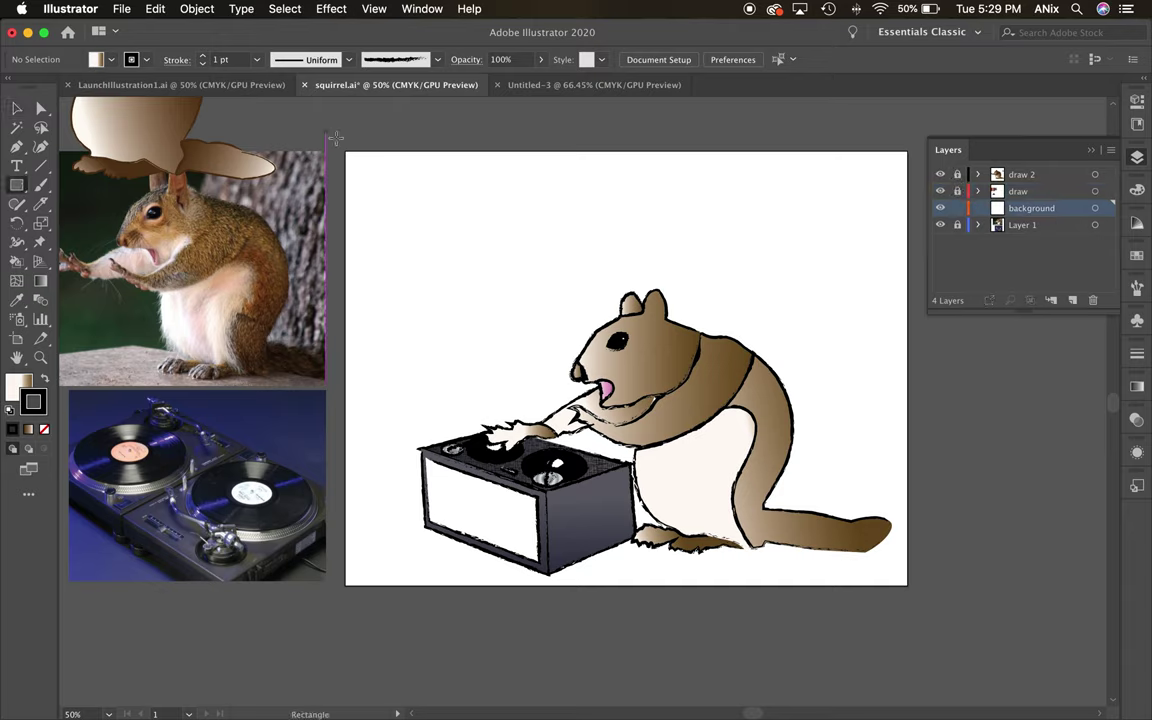
pyautogui.moveTo(347, 149); pyautogui.dragTo(908, 481)
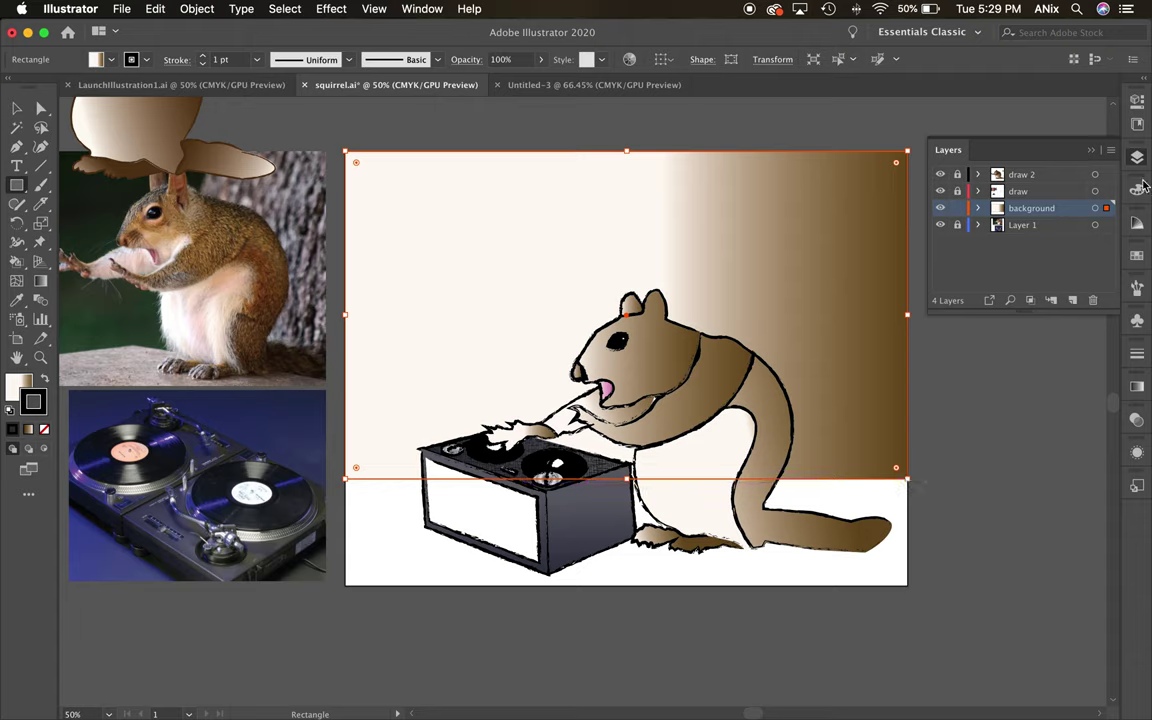
# Open the Sky gradient swatch library and position it just below the document's swatches.
pyautogui.click(1139, 256)
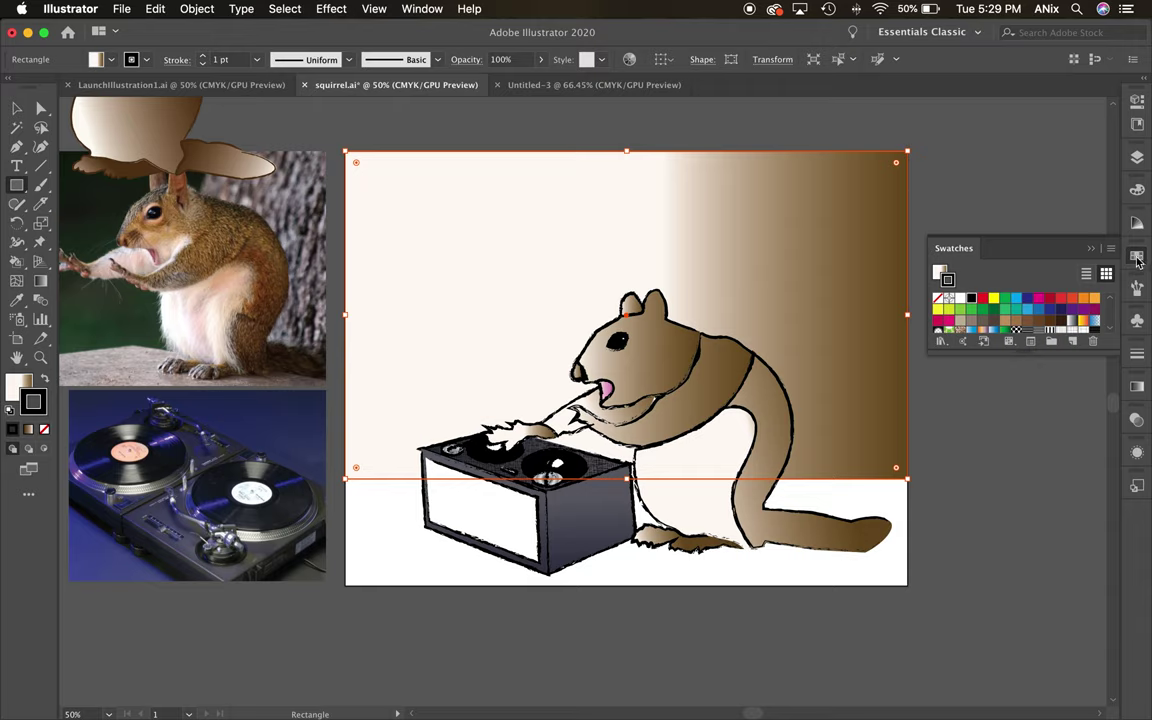
pyautogui.click(419, 10)
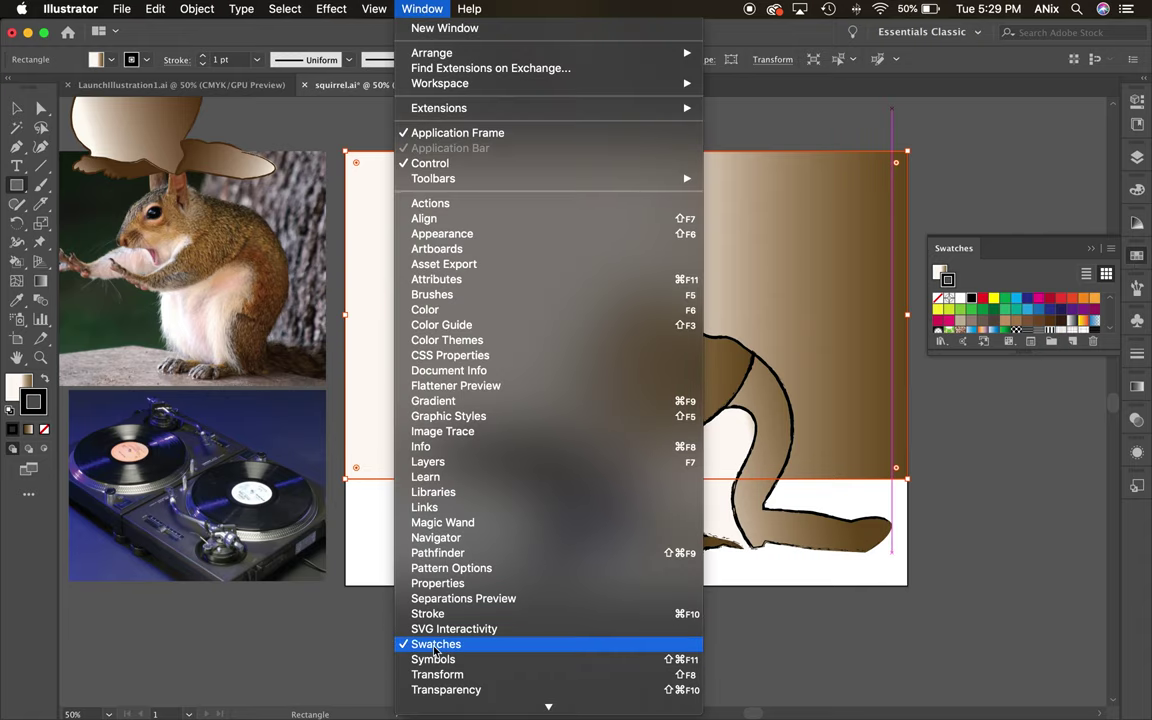
pyautogui.click(419, 10)
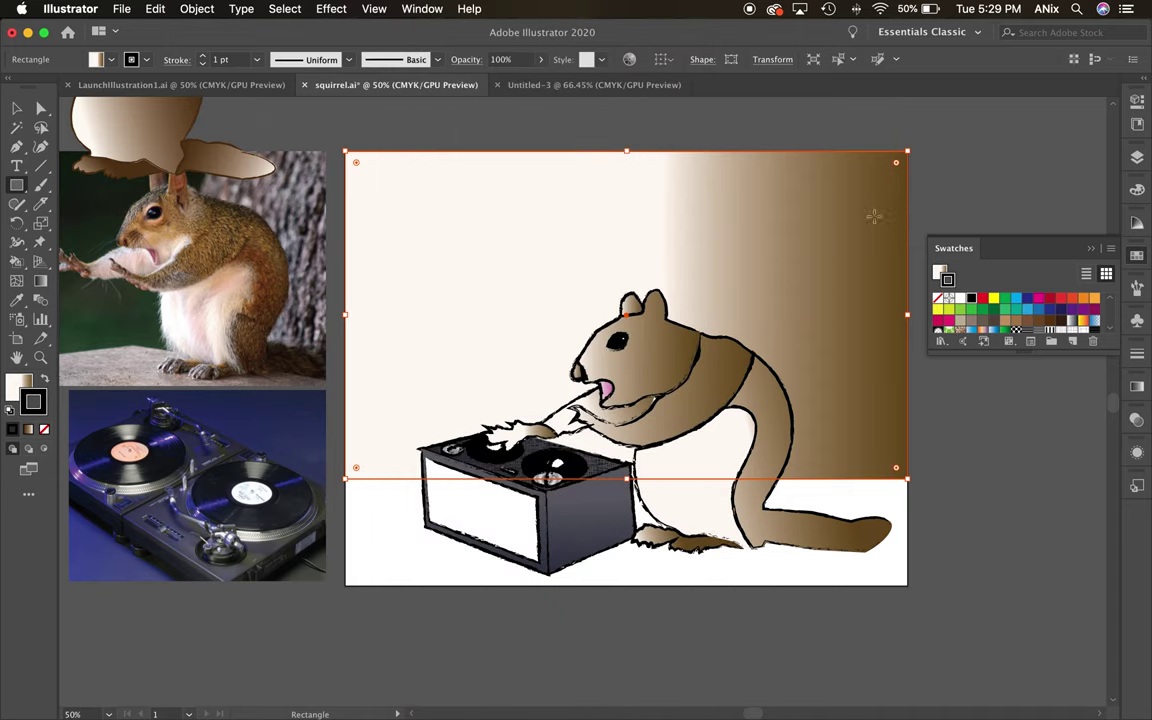
pyautogui.click(940, 342)
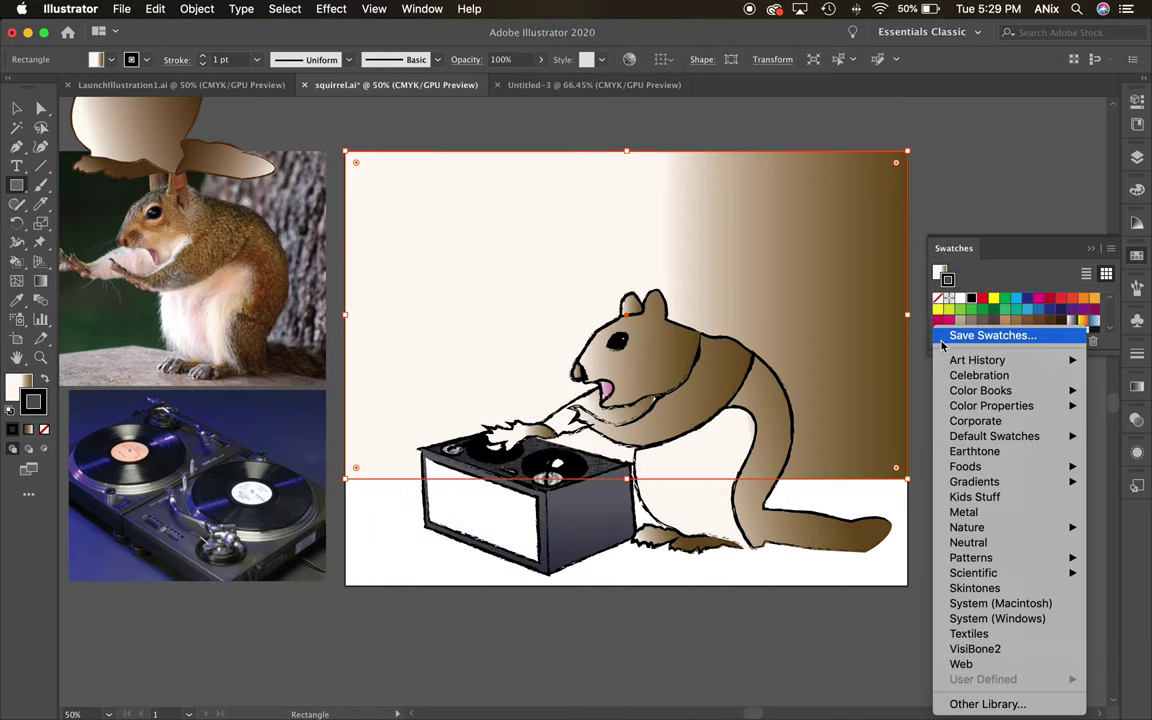
pyautogui.moveTo(975, 481)
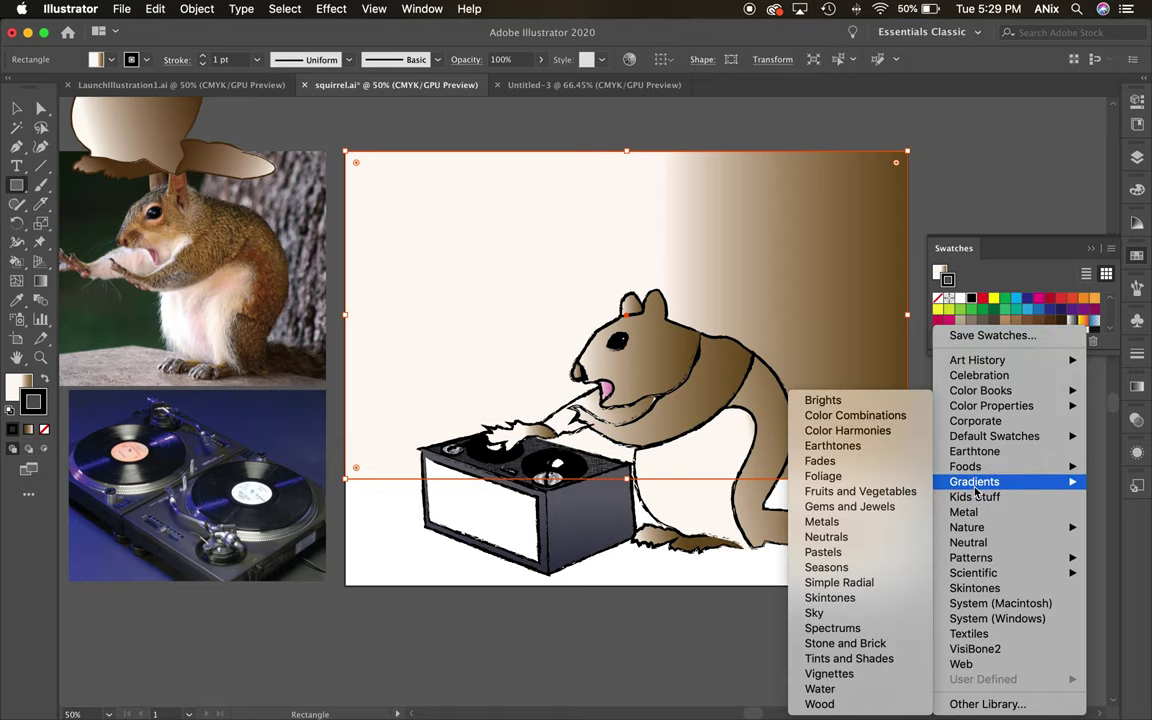
pyautogui.click(843, 614)
pyautogui.moveTo(618, 341); pyautogui.dragTo(1062, 380)
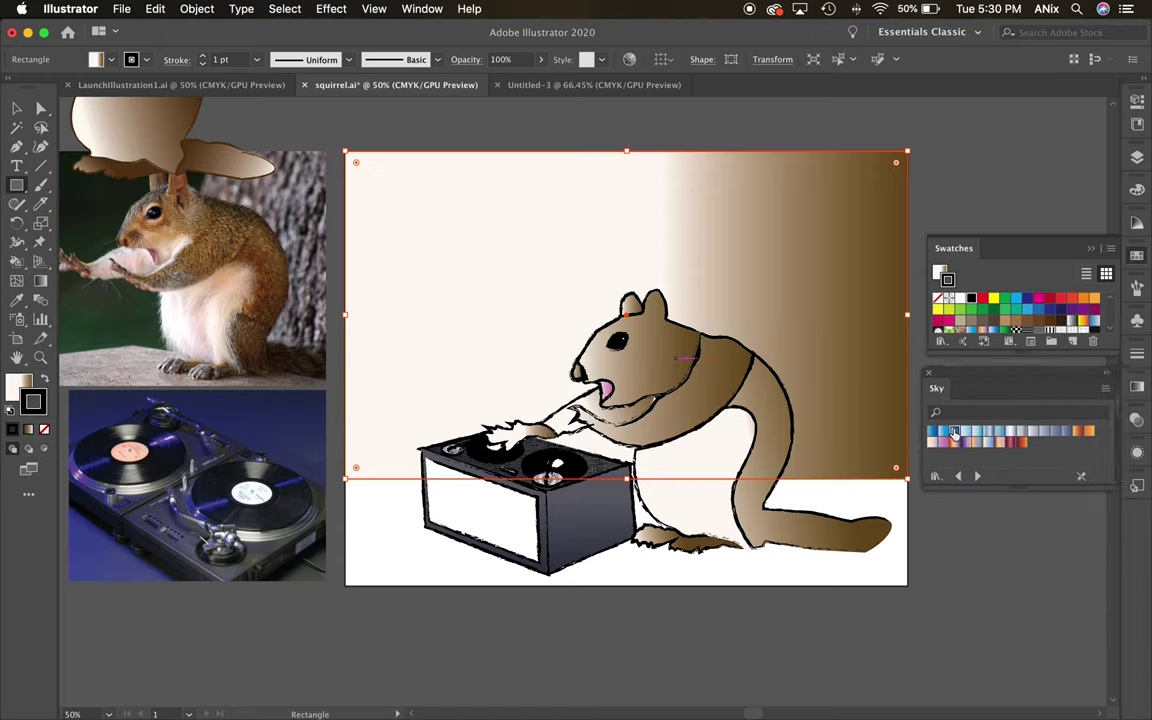
# Fill the sky rectangle with the third blue gradient from the Sky library and remove its stroke.
pyautogui.click(954, 432)
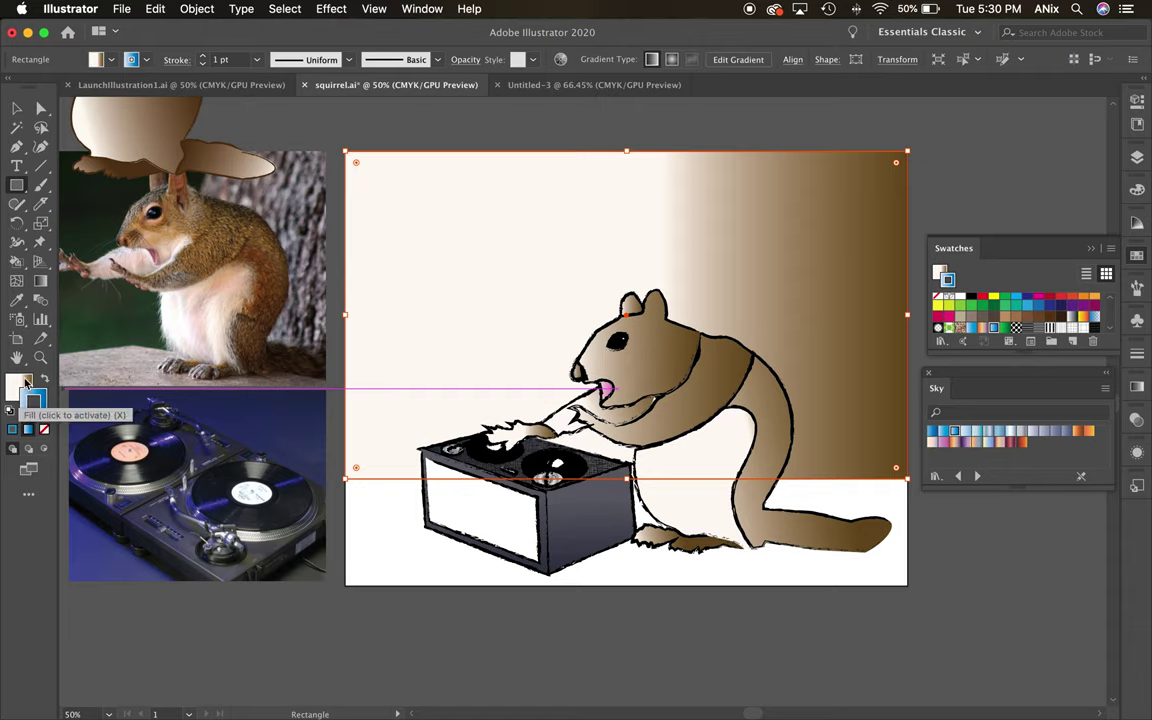
pyautogui.click(45, 379)
pyautogui.click(44, 429)
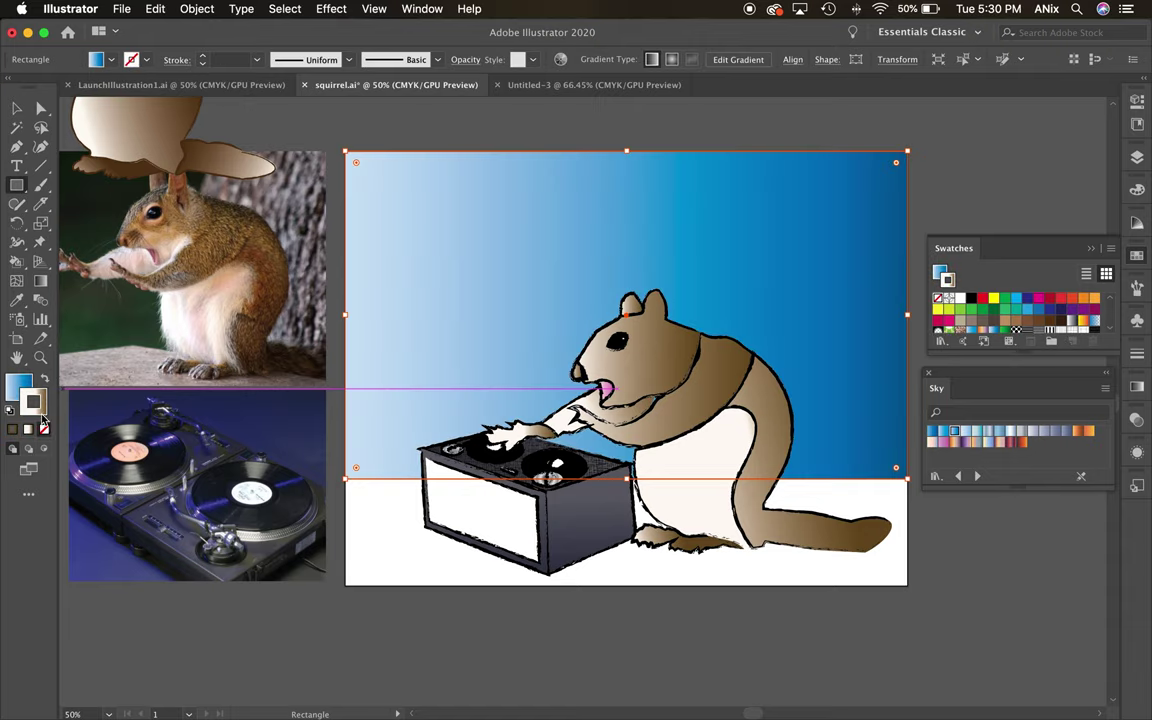
pyautogui.click(18, 385)
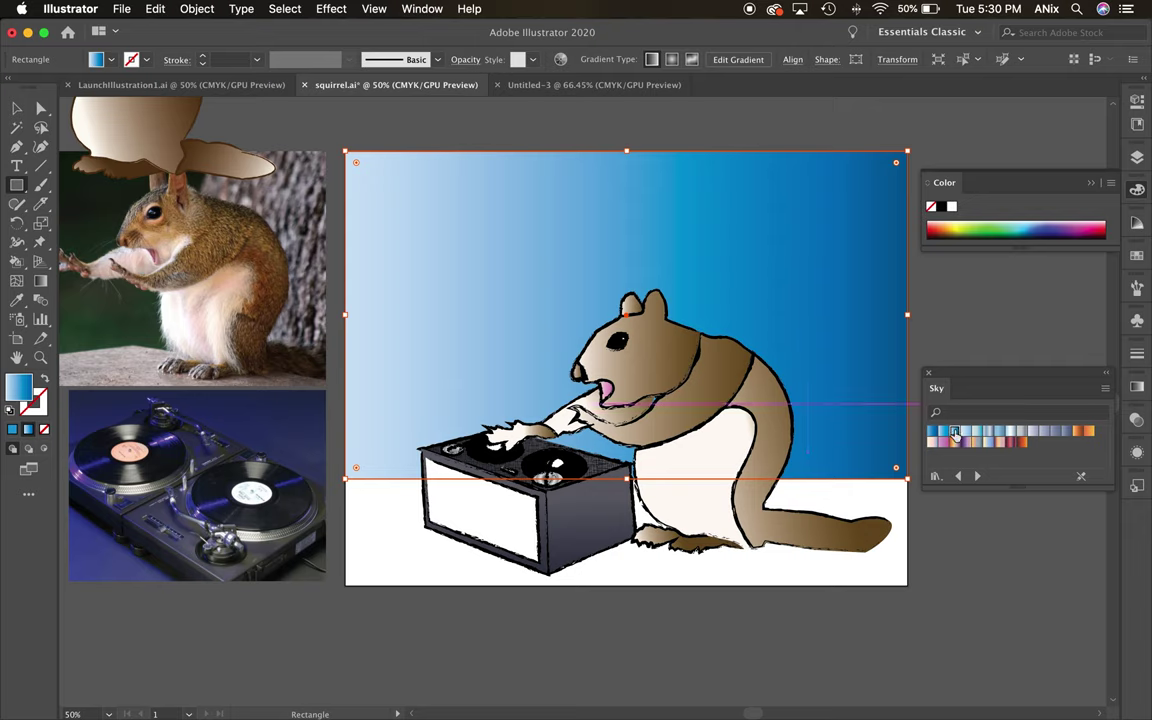
# Try a purple-pink Sky gradient on the sky rectangle, return to the blue one and run it vertically with dark blue at the top.
pyautogui.click(959, 442)
pyautogui.click(944, 442)
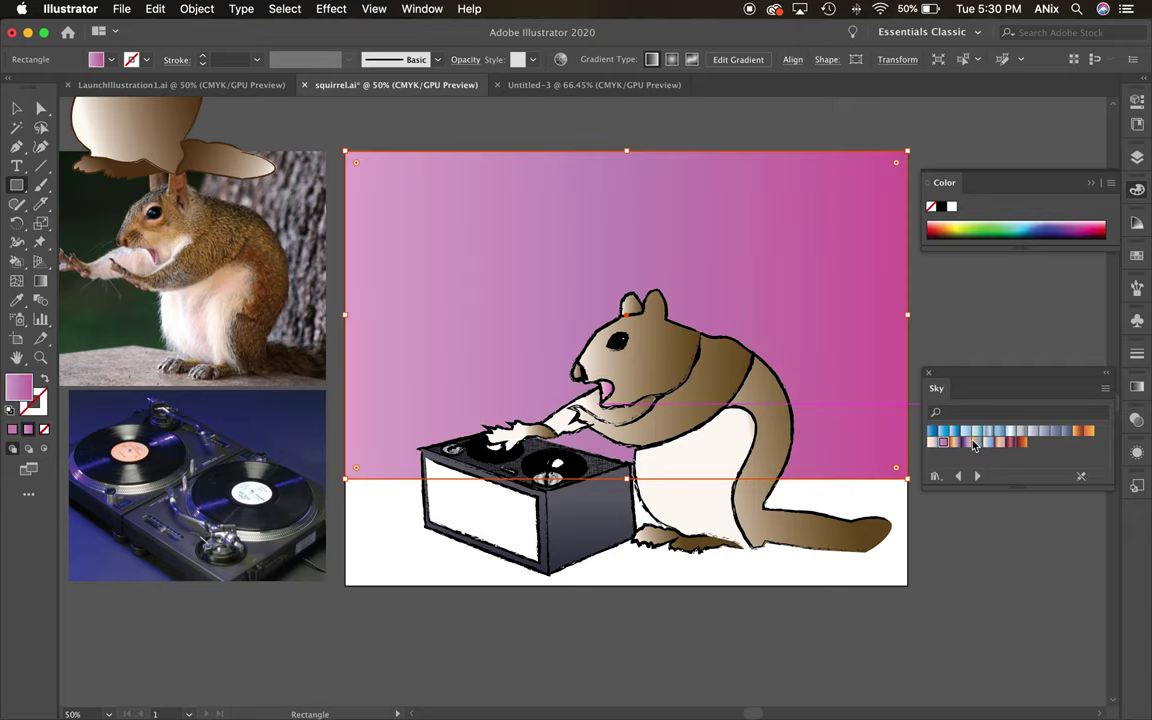
pyautogui.click(954, 431)
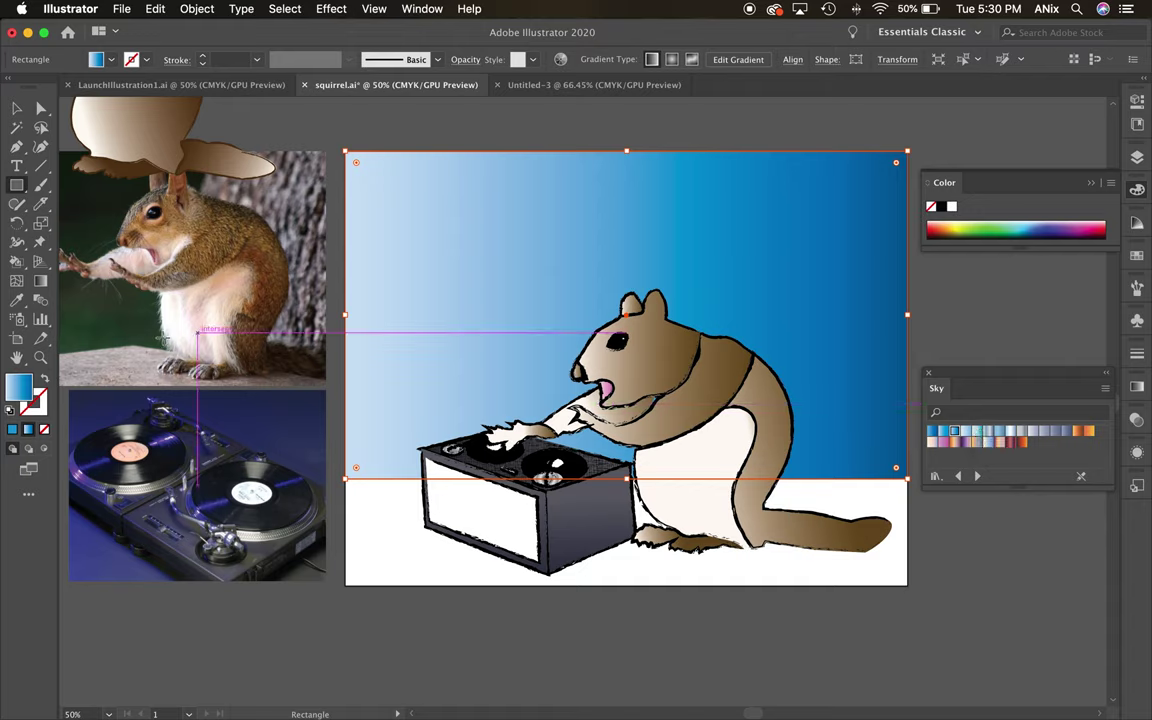
pyautogui.click(40, 281)
pyautogui.moveTo(652, 150)
pyautogui.mouseDown()
pyautogui.moveTo(644, 470)
pyautogui.moveTo(648, 151)
pyautogui.mouseUp()
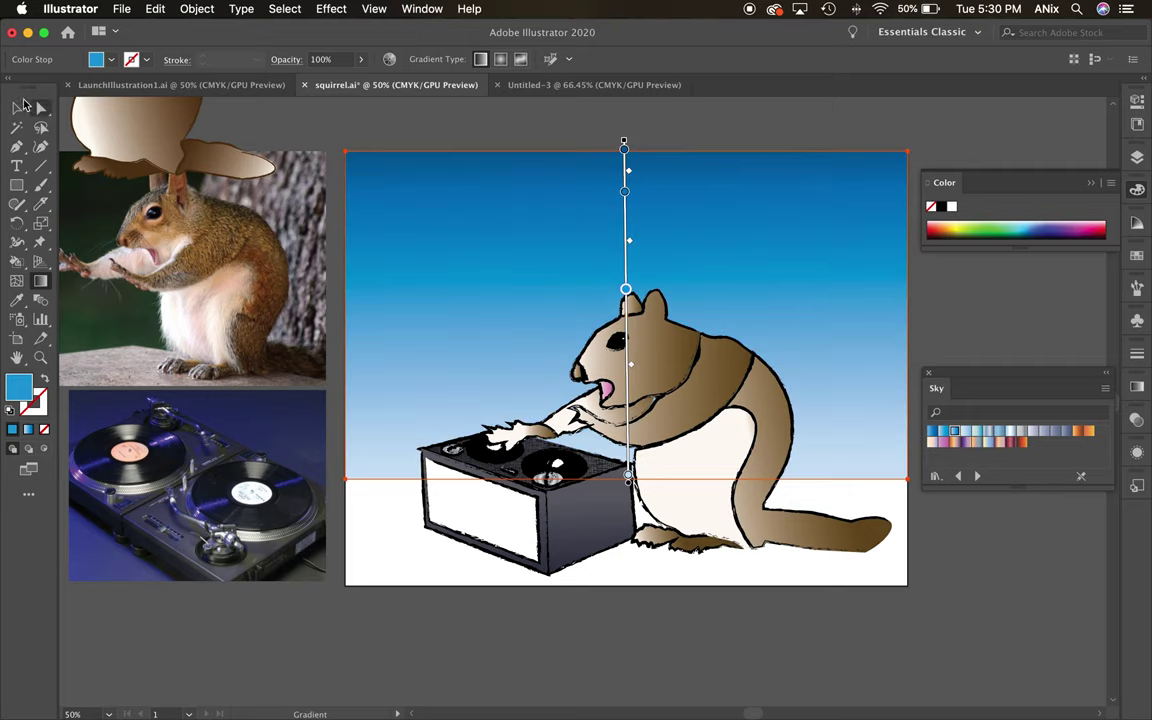
# Draw a ground rectangle across the artboard below the sky and fill it with the second green gradient from the Foliage library.
pyautogui.click(16, 185)
pyautogui.moveTo(345, 590); pyautogui.dragTo(912, 480)
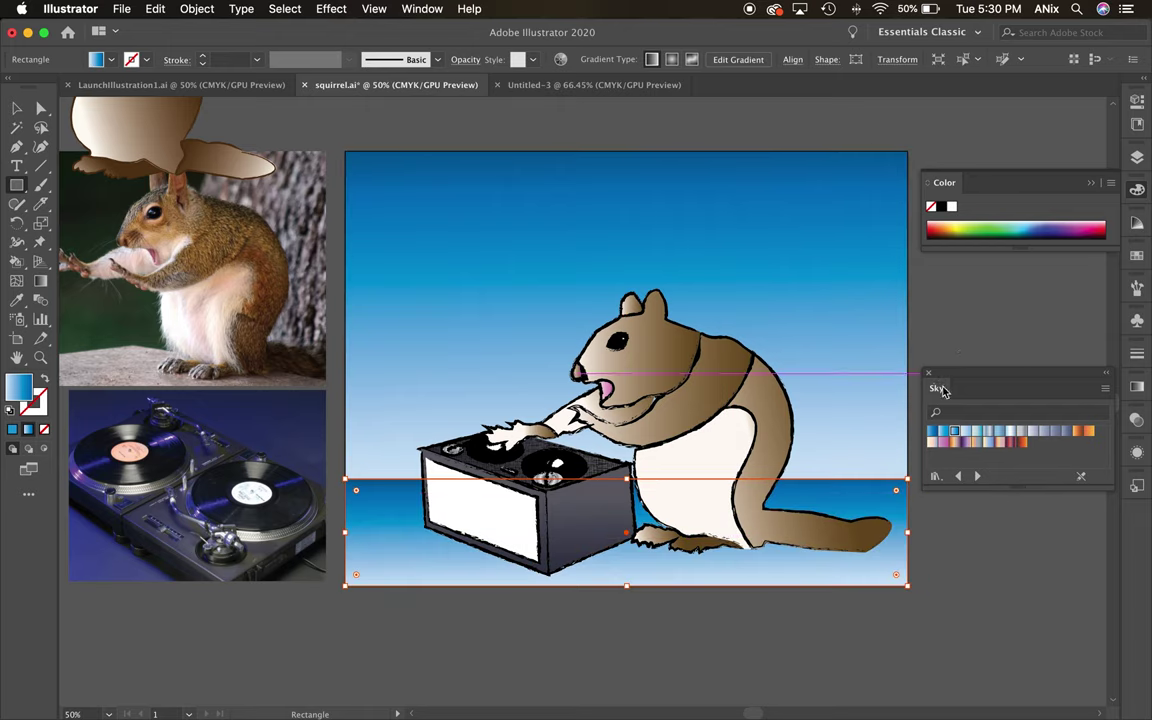
pyautogui.click(1137, 255)
pyautogui.click(942, 342)
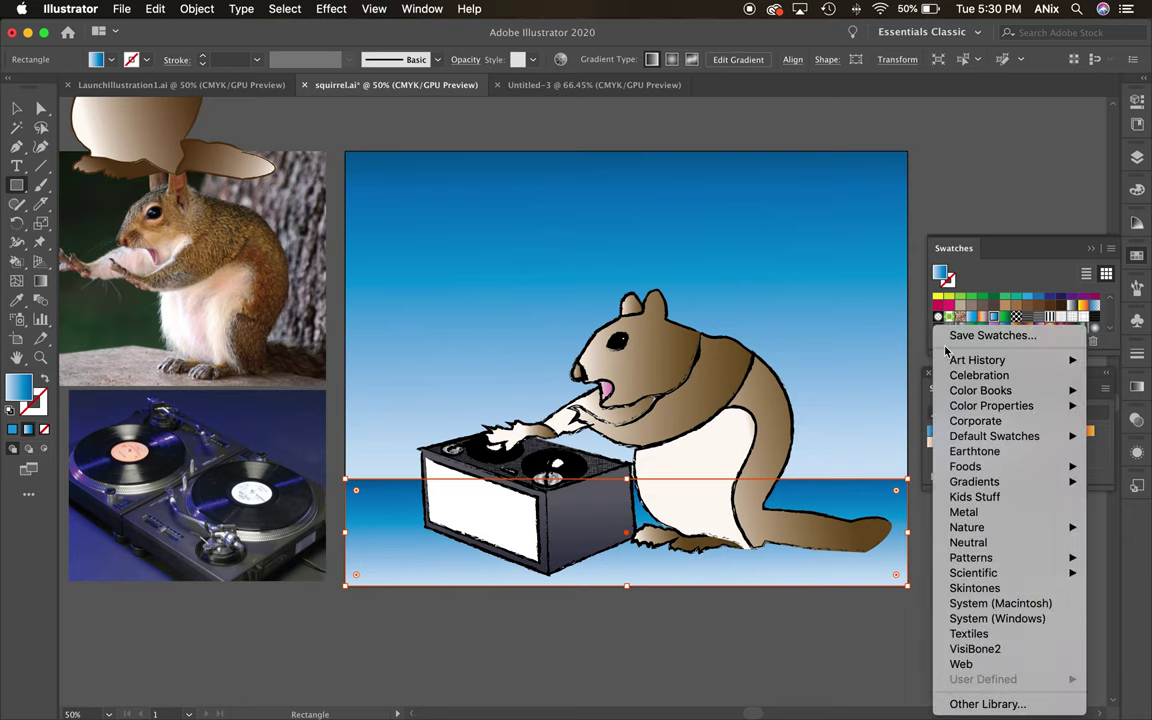
pyautogui.moveTo(965, 482)
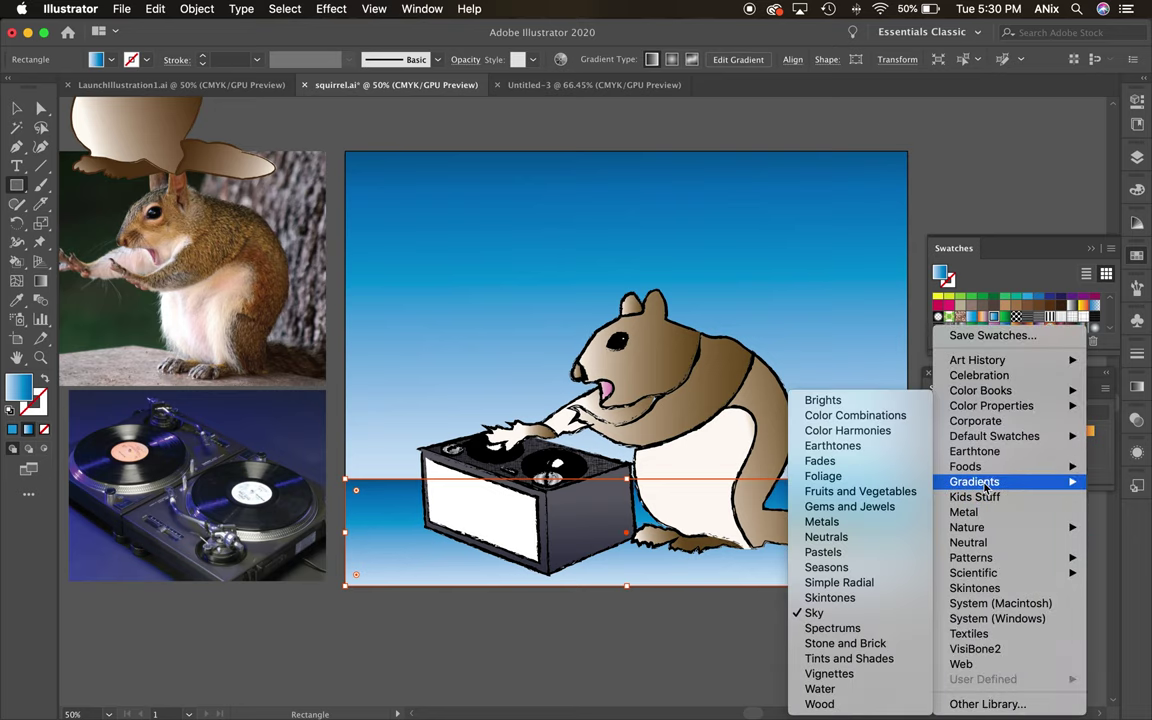
pyautogui.click(823, 478)
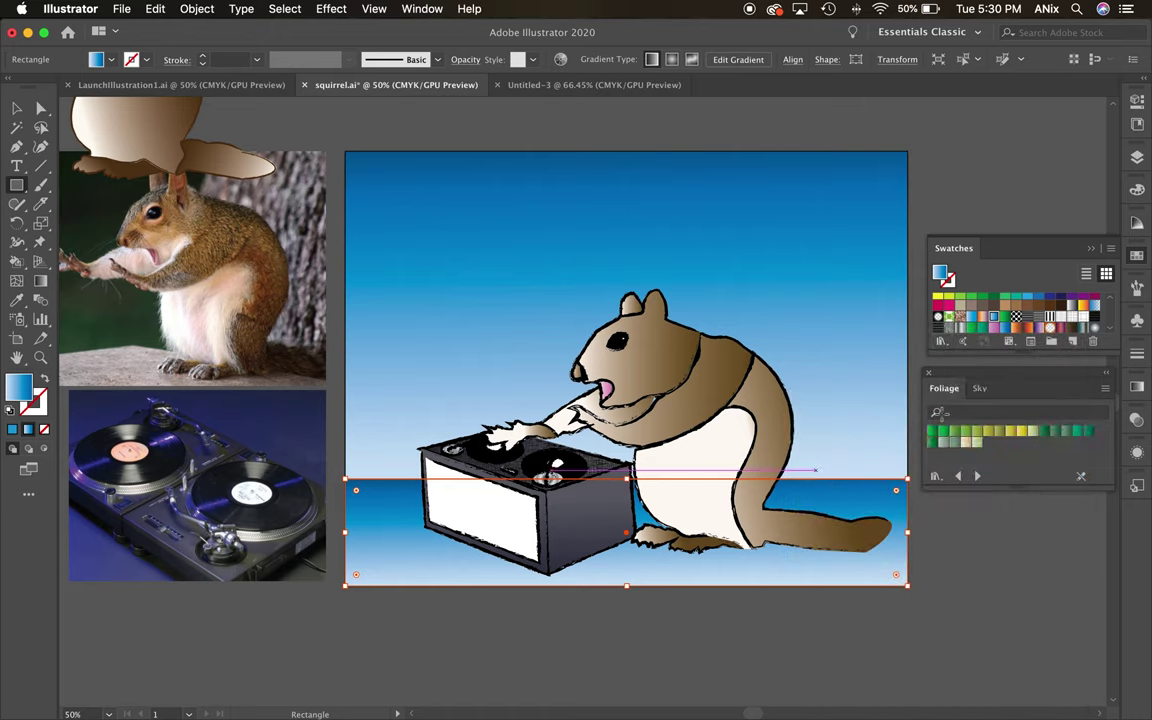
pyautogui.click(940, 434)
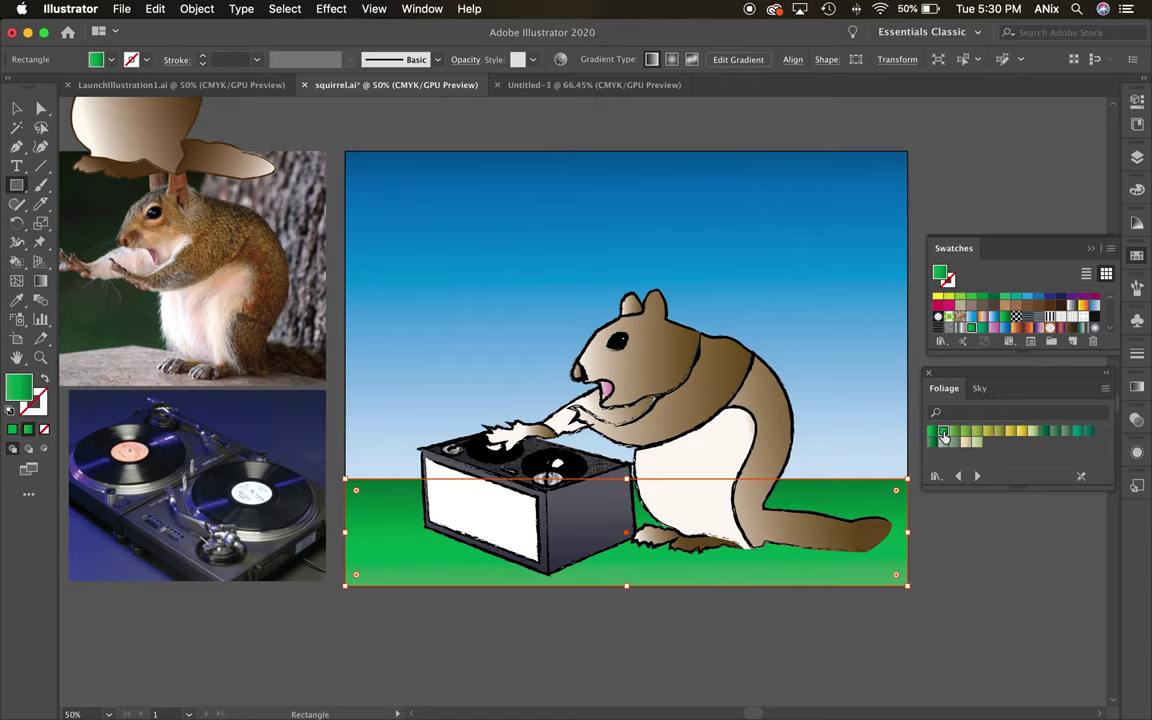
# Open the Symbols collection and float it over the upper right part of the artboard.
pyautogui.click(421, 10)
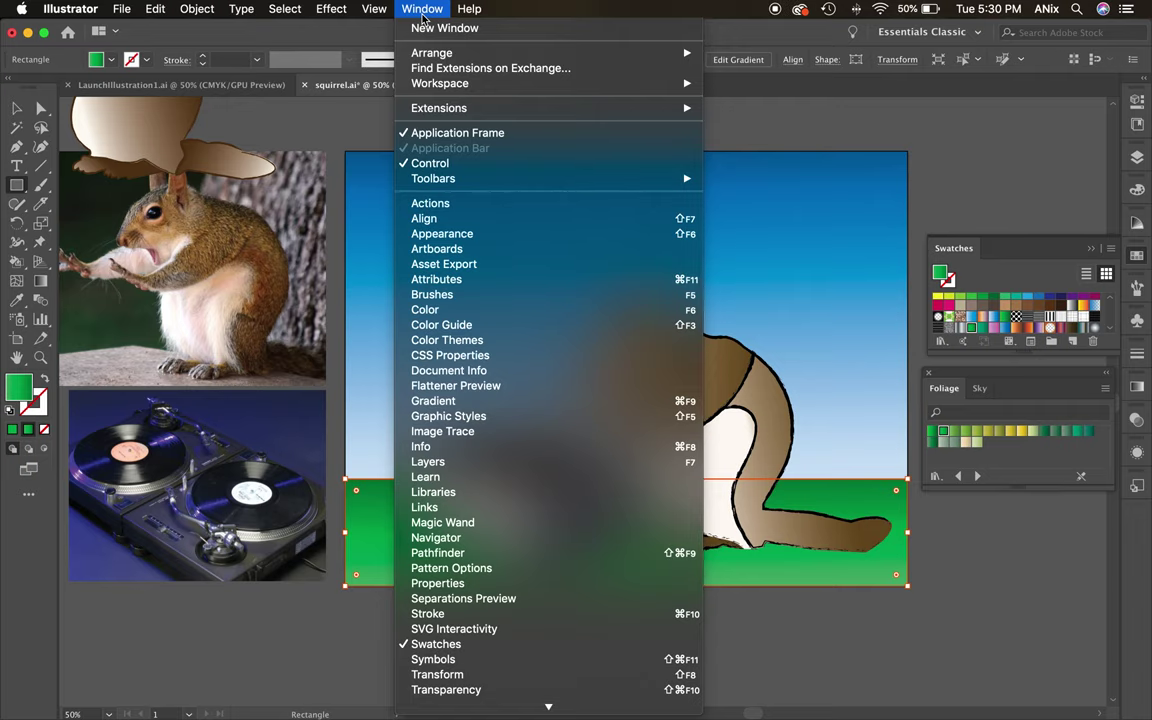
pyautogui.click(466, 660)
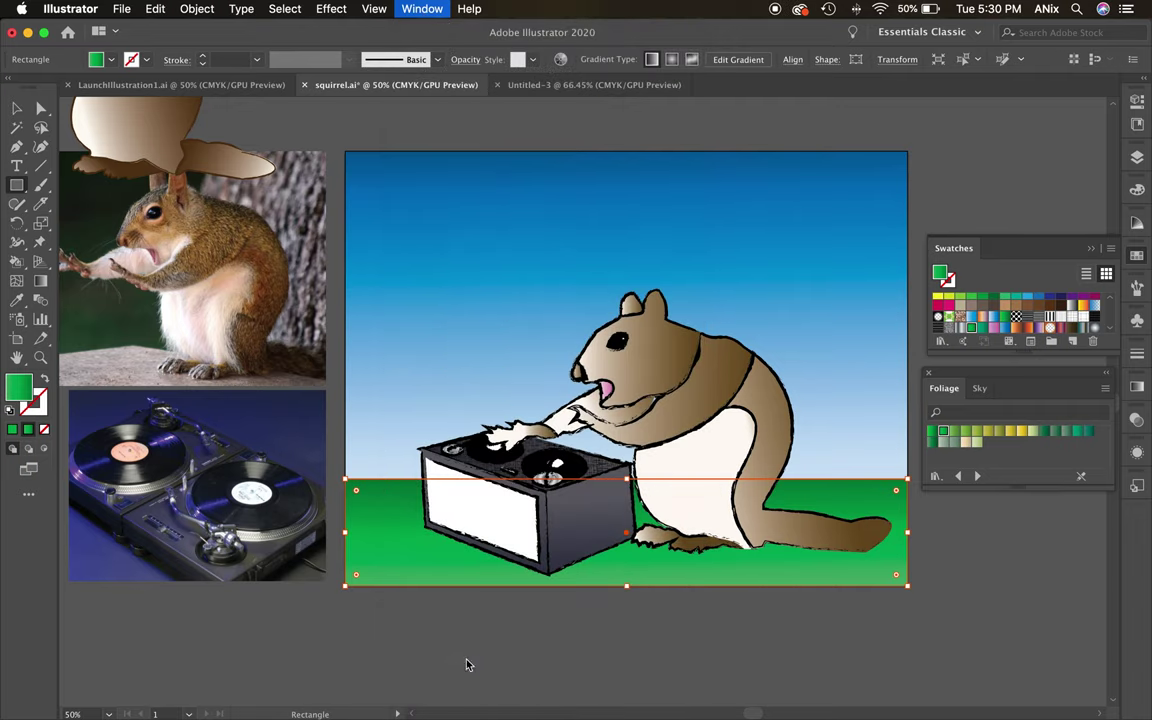
pyautogui.moveTo(950, 318); pyautogui.dragTo(740, 141)
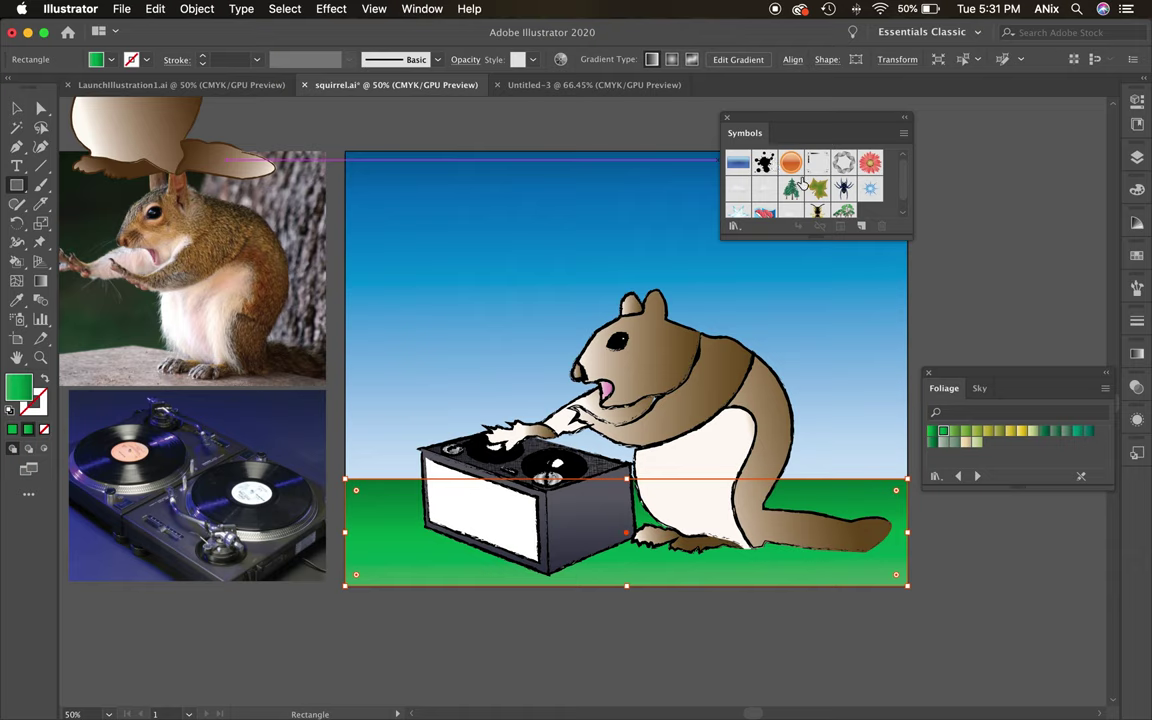
# Open the Nature symbol library and place it beside the artboard, clear of the squirrel artwork.
pyautogui.click(734, 226)
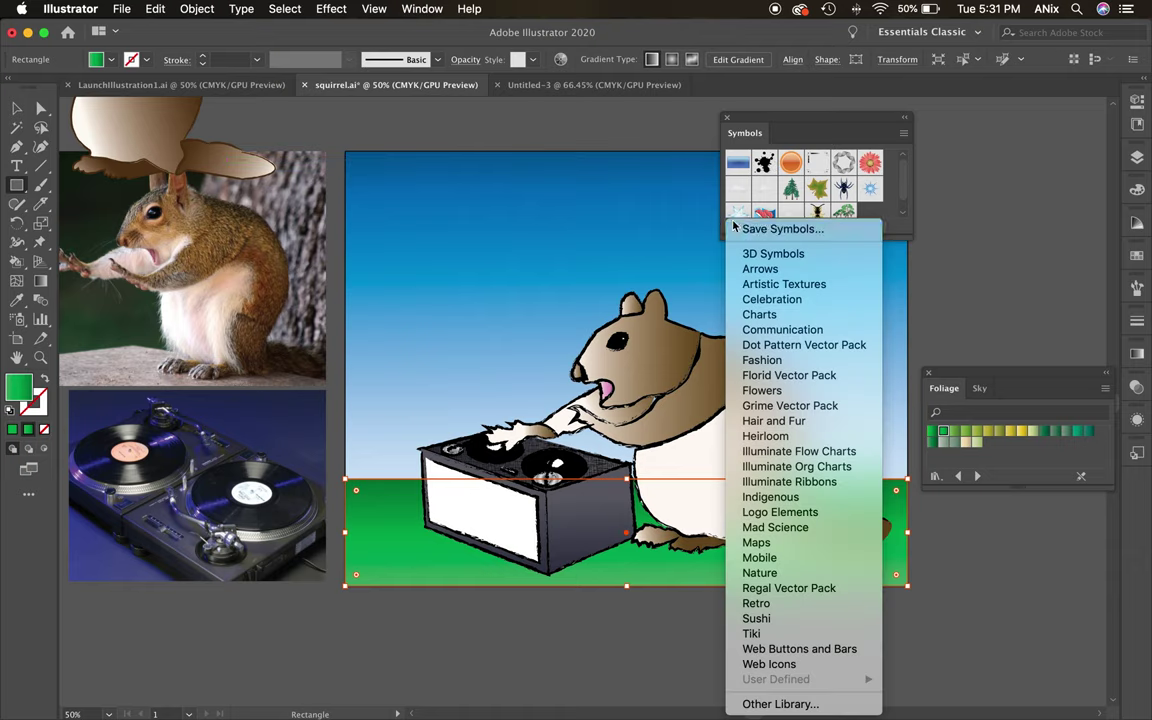
pyautogui.click(785, 576)
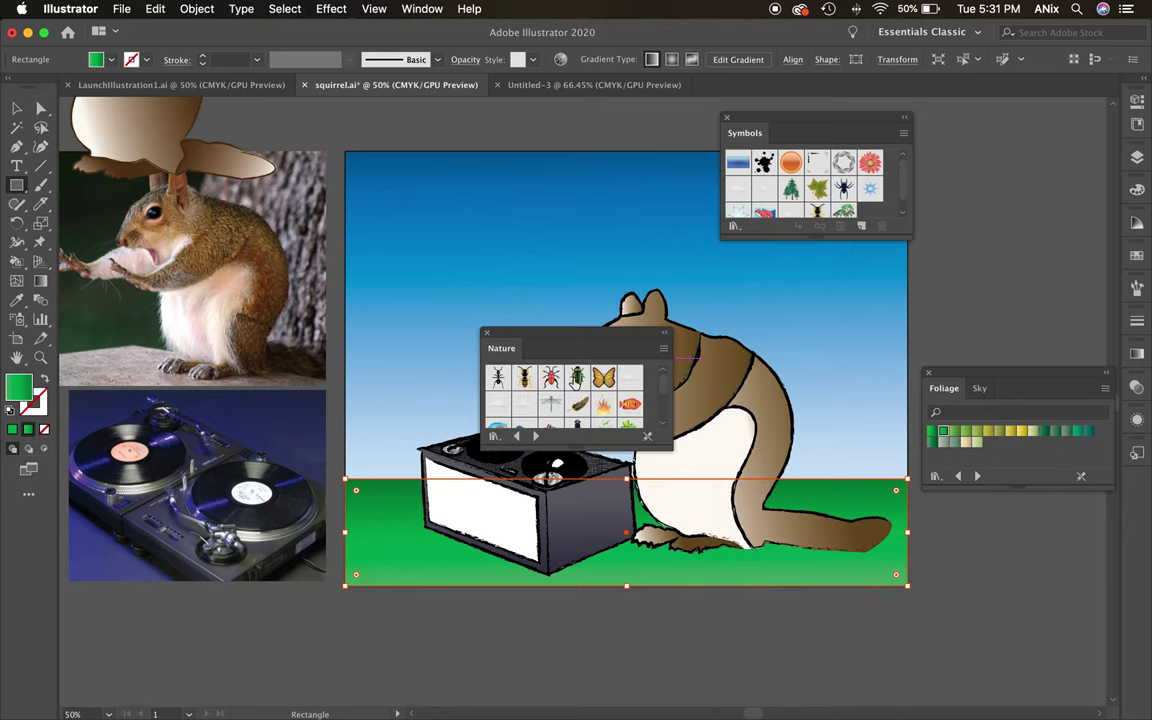
pyautogui.moveTo(548, 337); pyautogui.dragTo(965, 251)
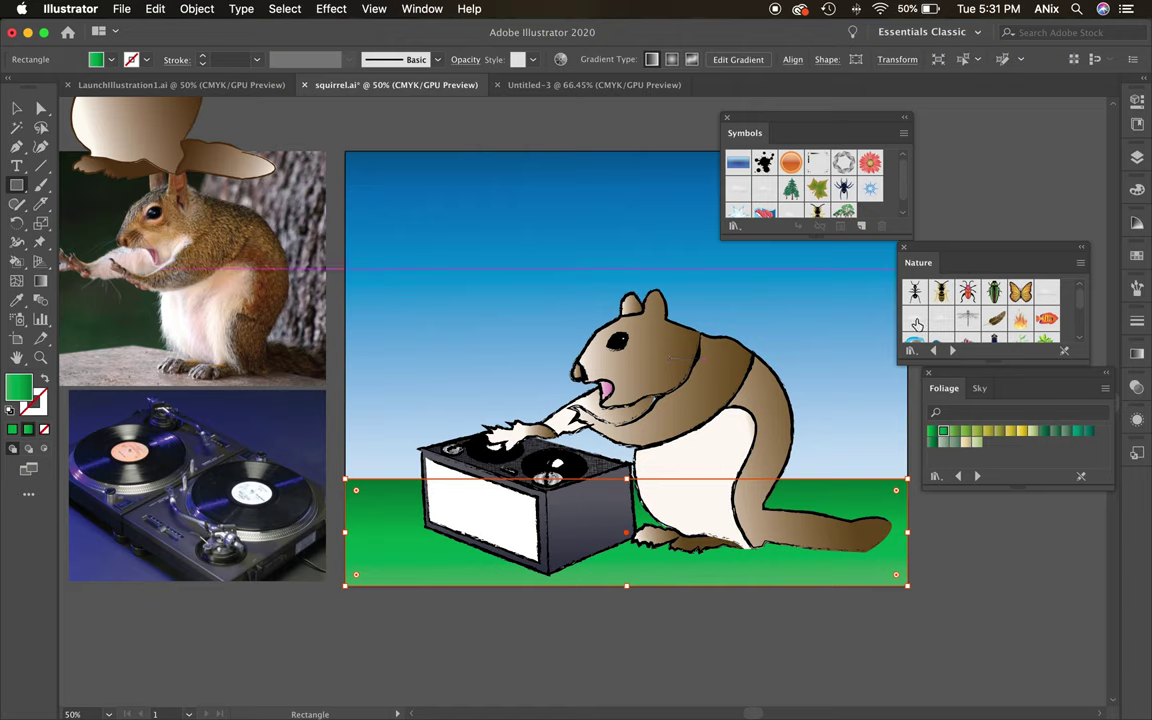
# Add a Cloud 2 symbol from the Nature library, enlarge it and position it over the upper left of the sky.
pyautogui.moveTo(916, 325); pyautogui.dragTo(385, 262)
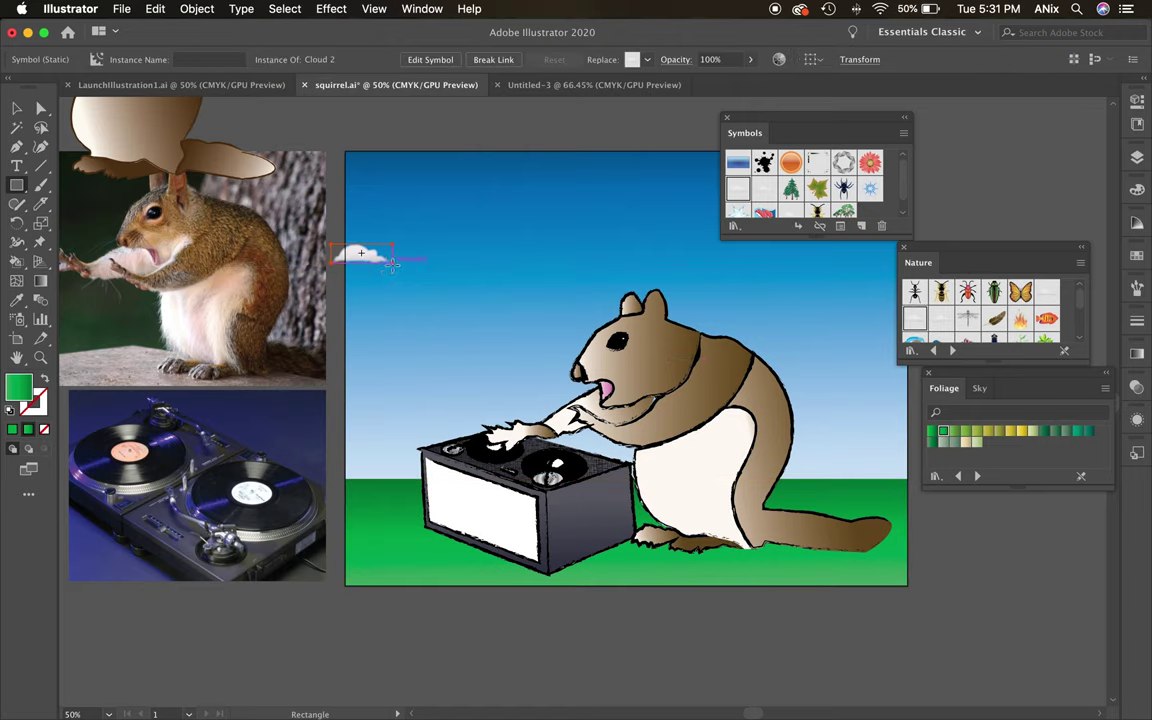
pyautogui.click(16, 108)
pyautogui.moveTo(393, 263); pyautogui.dragTo(638, 347)
pyautogui.moveTo(506, 326); pyautogui.dragTo(489, 231)
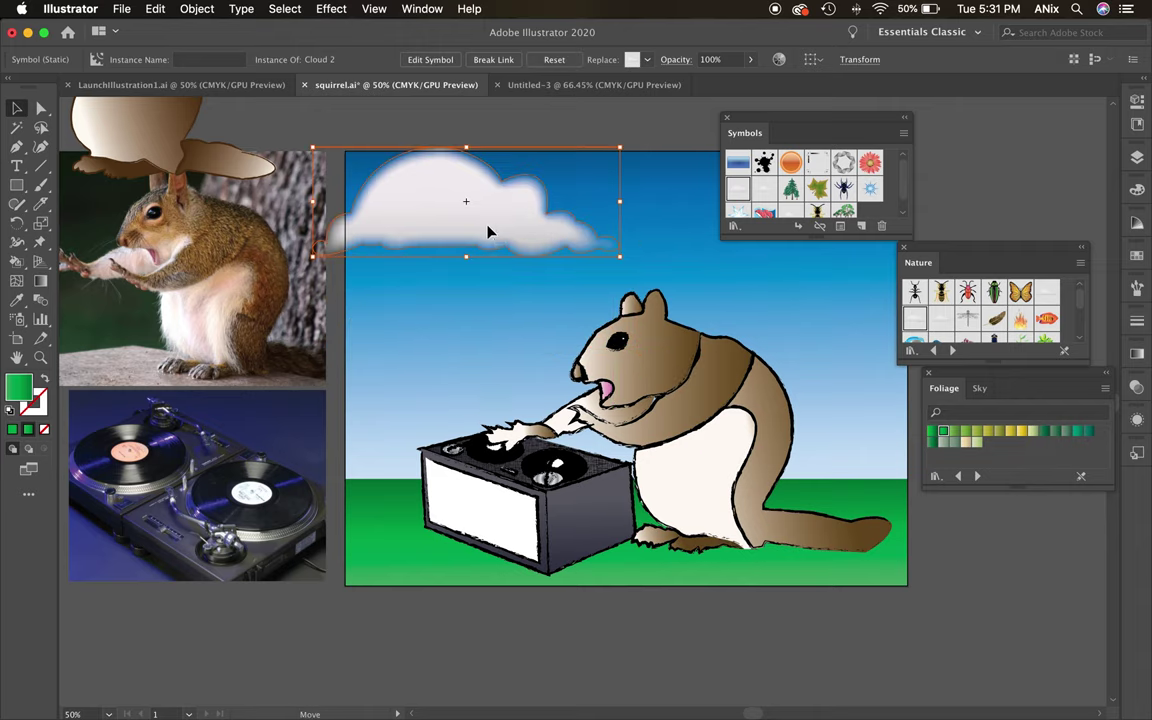
# Add a Cloud 1 symbol over the right edge of the sky and mirror it horizontally at about 462 × 202 pt.
pyautogui.moveTo(1047, 291); pyautogui.dragTo(1082, 181)
pyautogui.moveTo(998, 256); pyautogui.dragTo(1020, 524)
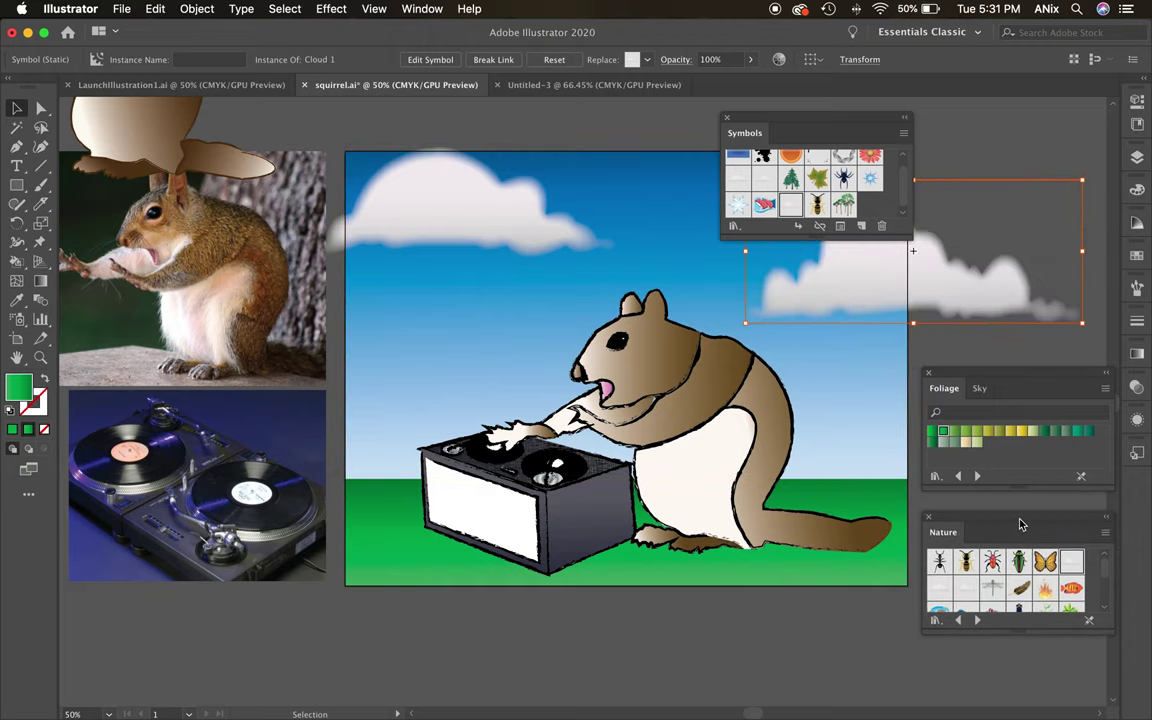
pyautogui.moveTo(810, 124); pyautogui.dragTo(796, 584)
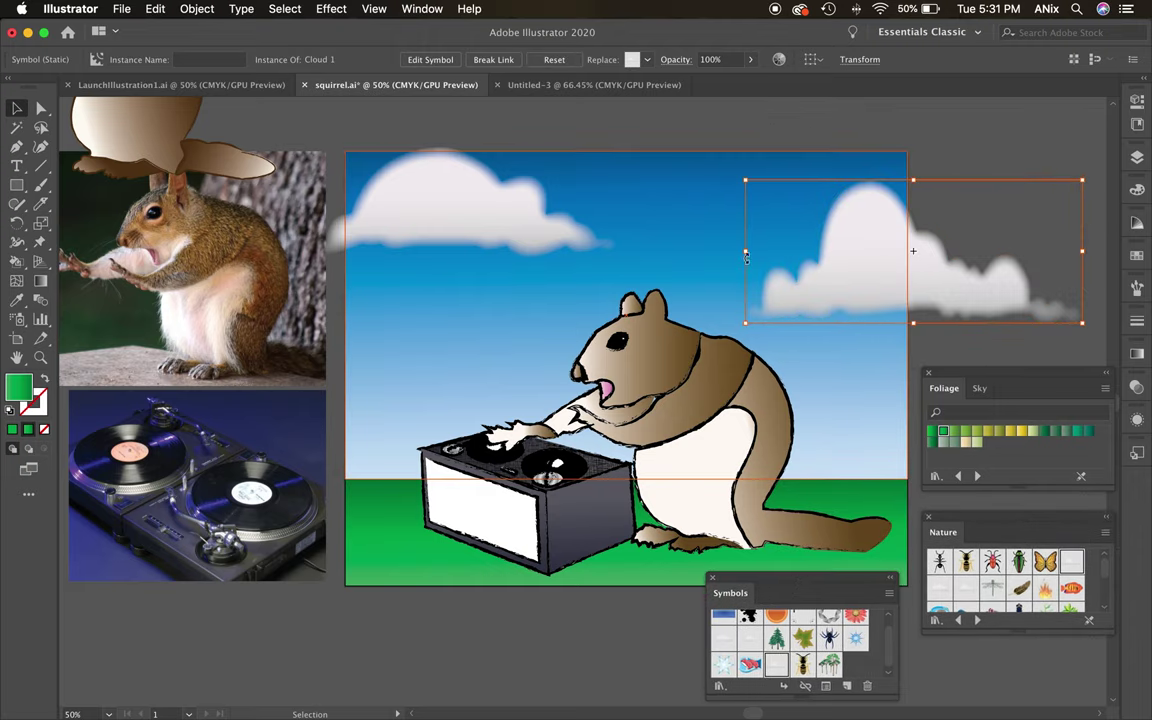
pyautogui.moveTo(789, 260); pyautogui.dragTo(690, 244)
pyautogui.moveTo(604, 231); pyautogui.dragTo(1093, 242)
pyautogui.moveTo(985, 275); pyautogui.dragTo(750, 292)
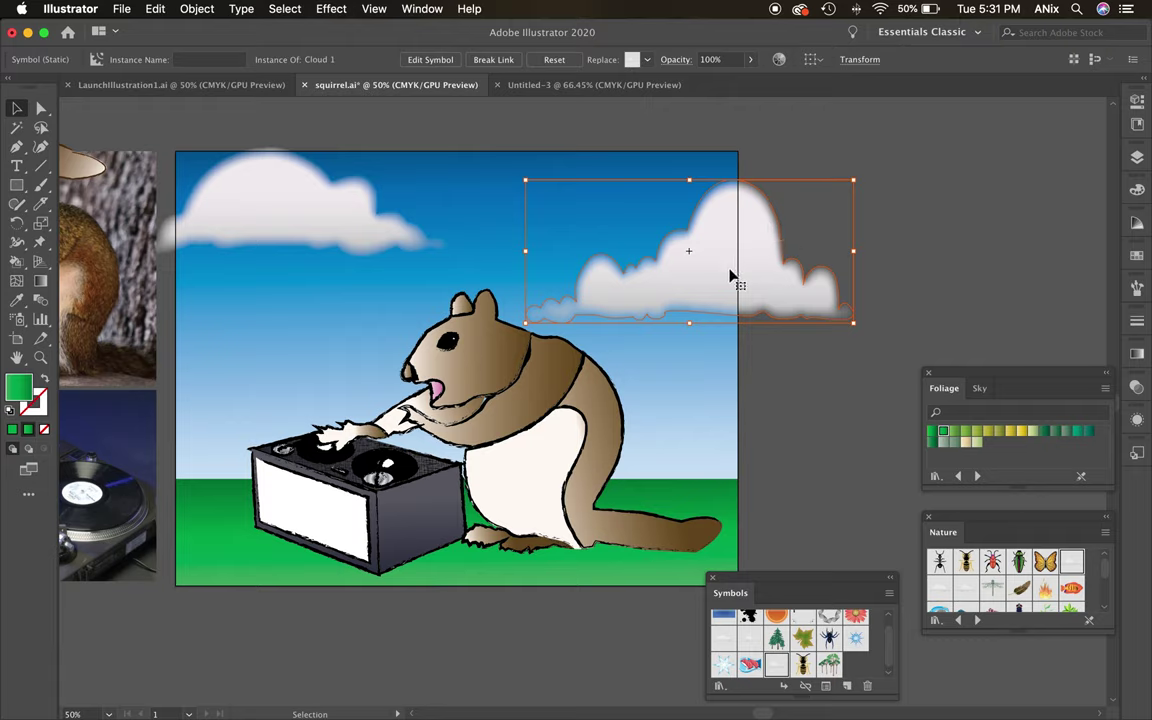
# Break the right cloud's symbol link, change its lower gradient stop to dark grey and move the cloud slightly higher.
pyautogui.click(490, 60)
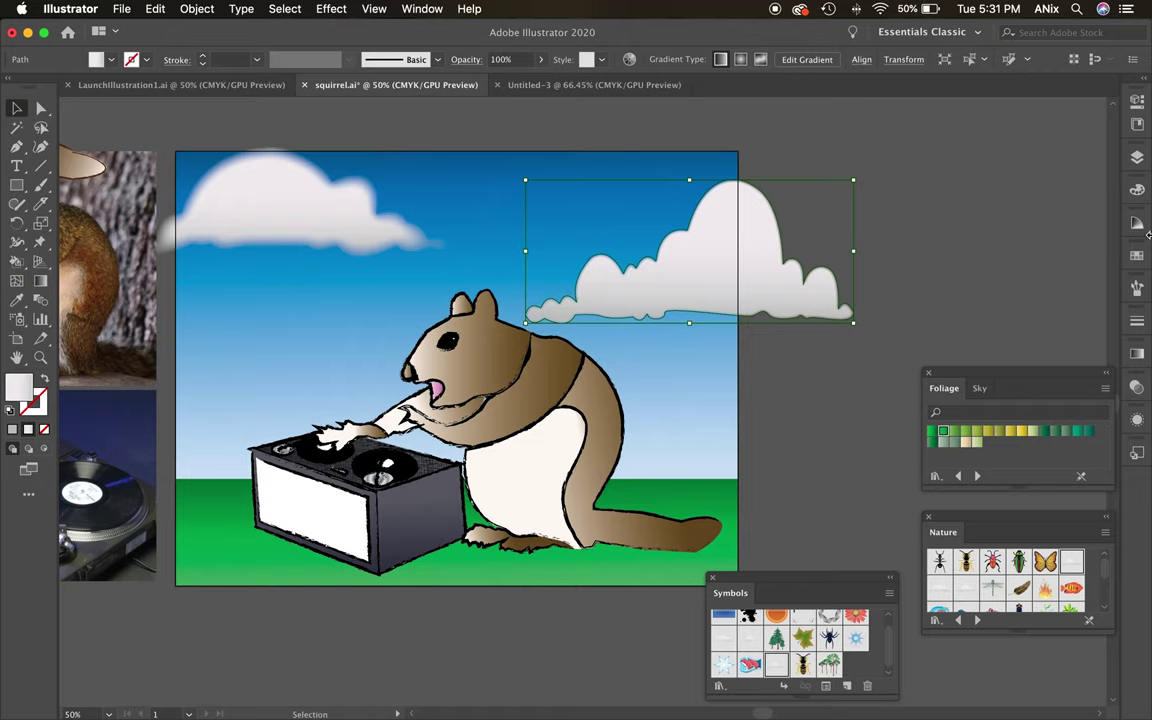
pyautogui.click(1140, 102)
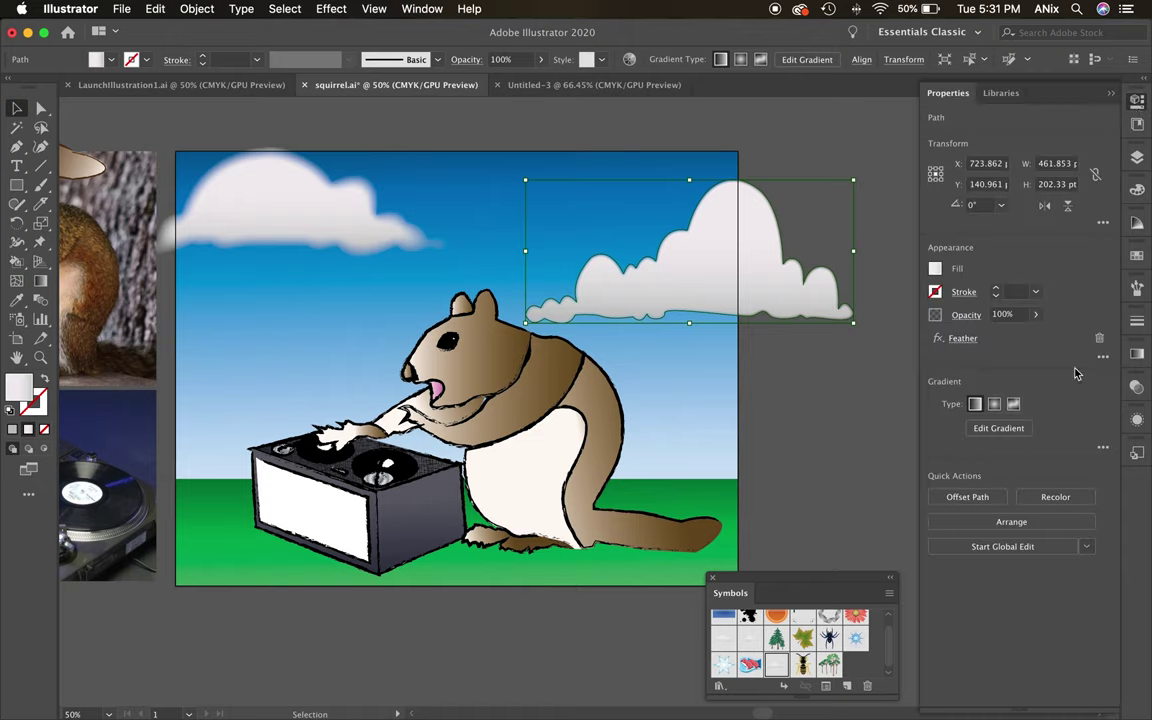
pyautogui.click(998, 431)
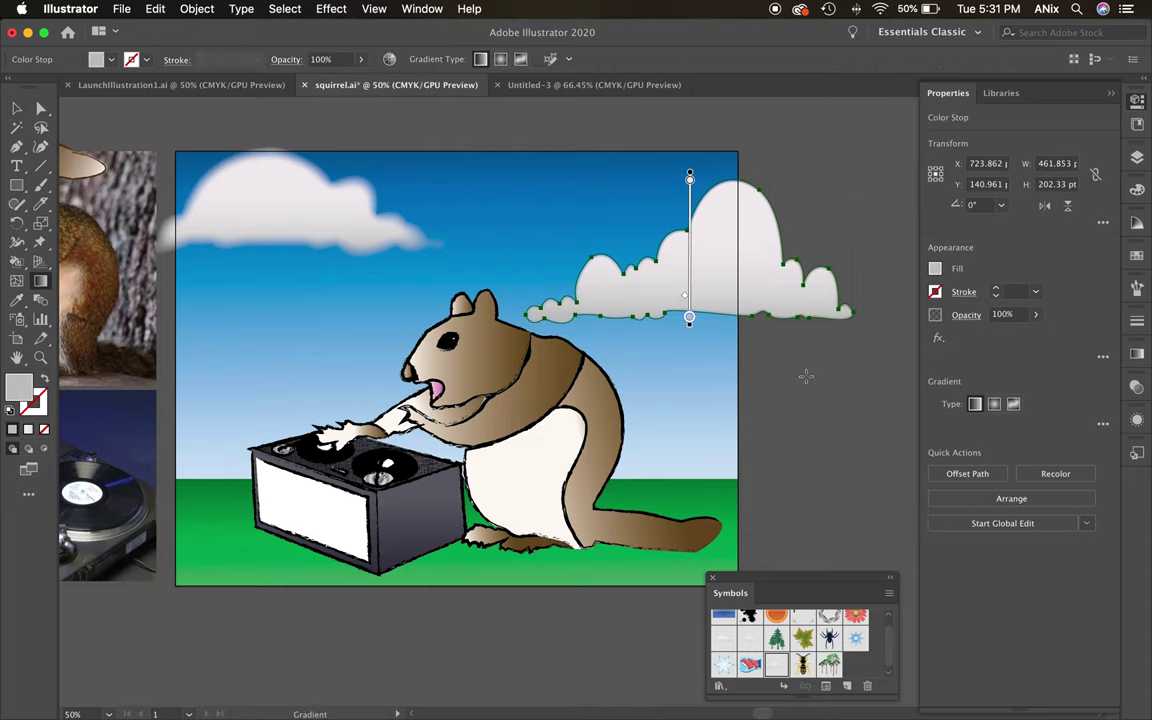
pyautogui.moveTo(690, 317); pyautogui.dragTo(690, 316)
pyautogui.doubleClick(690, 318)
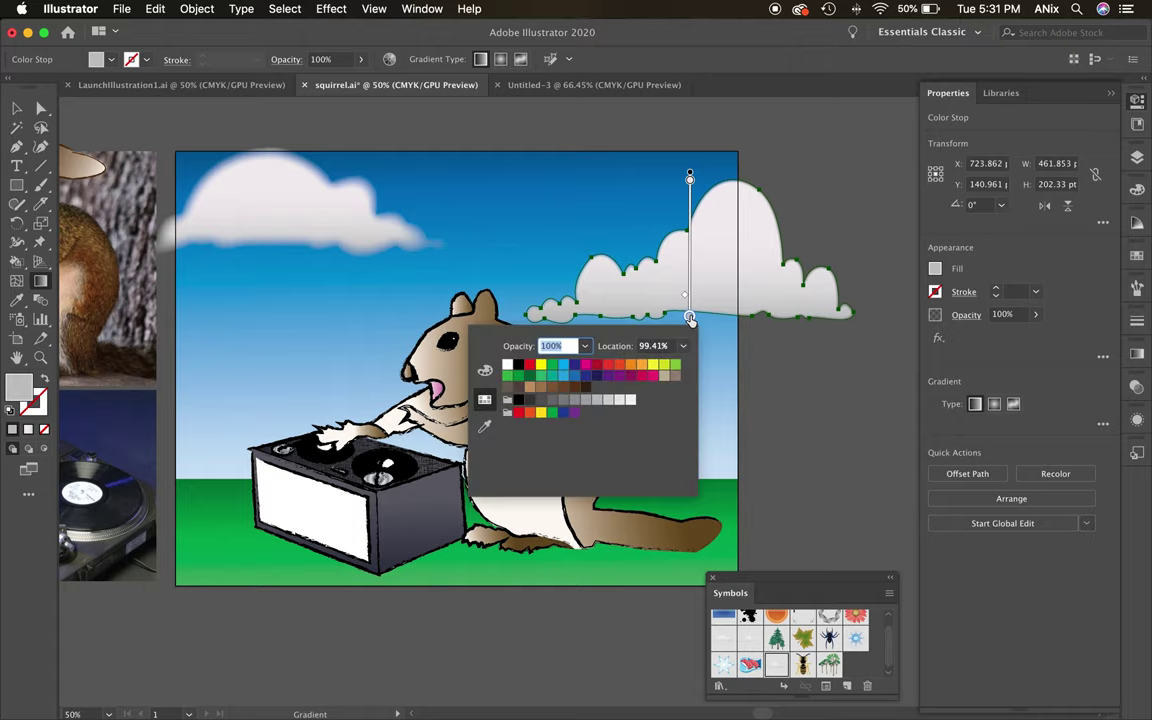
pyautogui.click(552, 402)
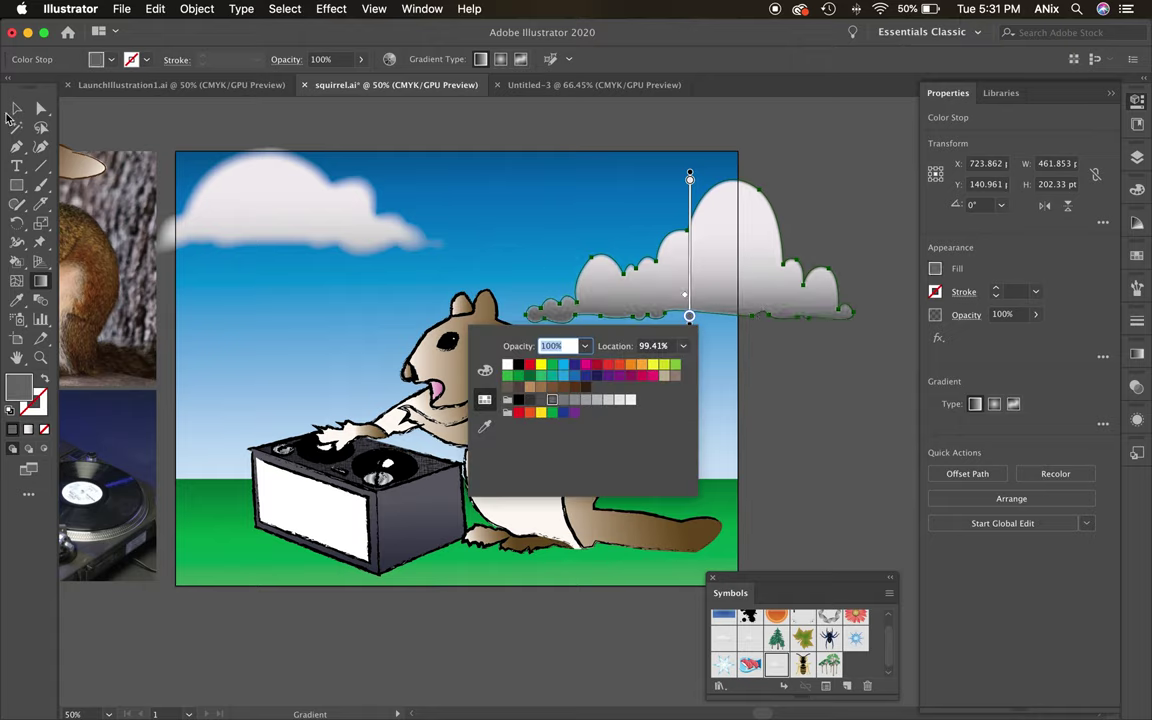
pyautogui.click(797, 437)
pyautogui.press('v')
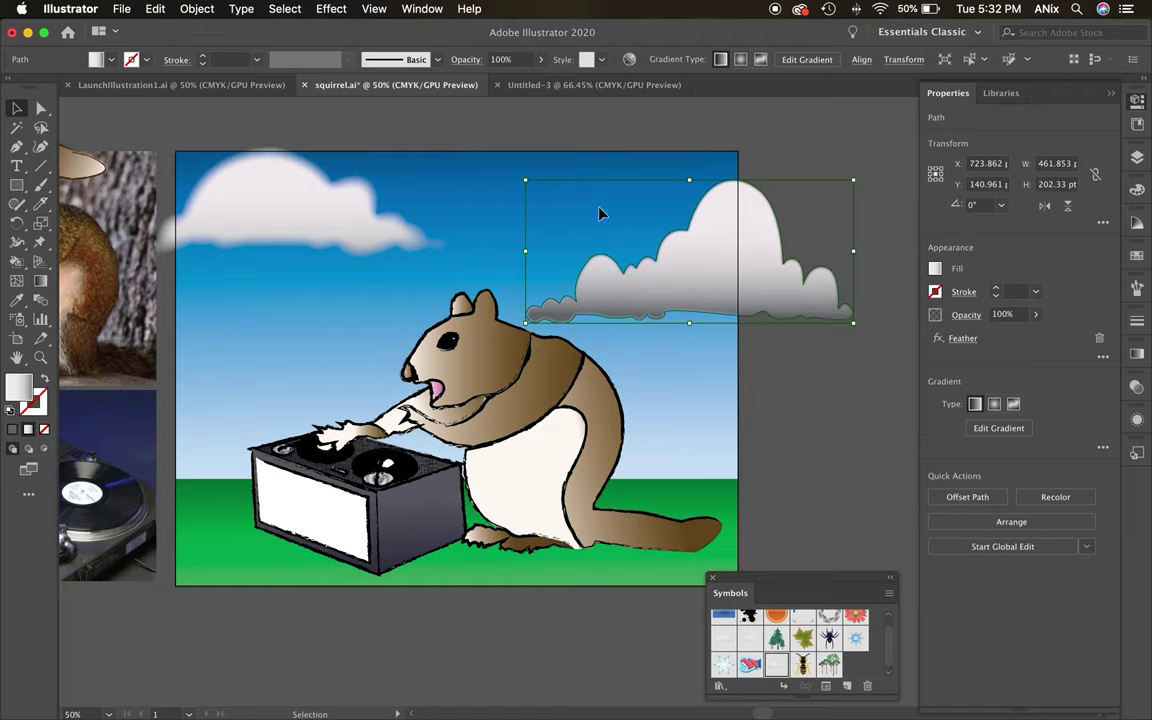
pyautogui.click(849, 444)
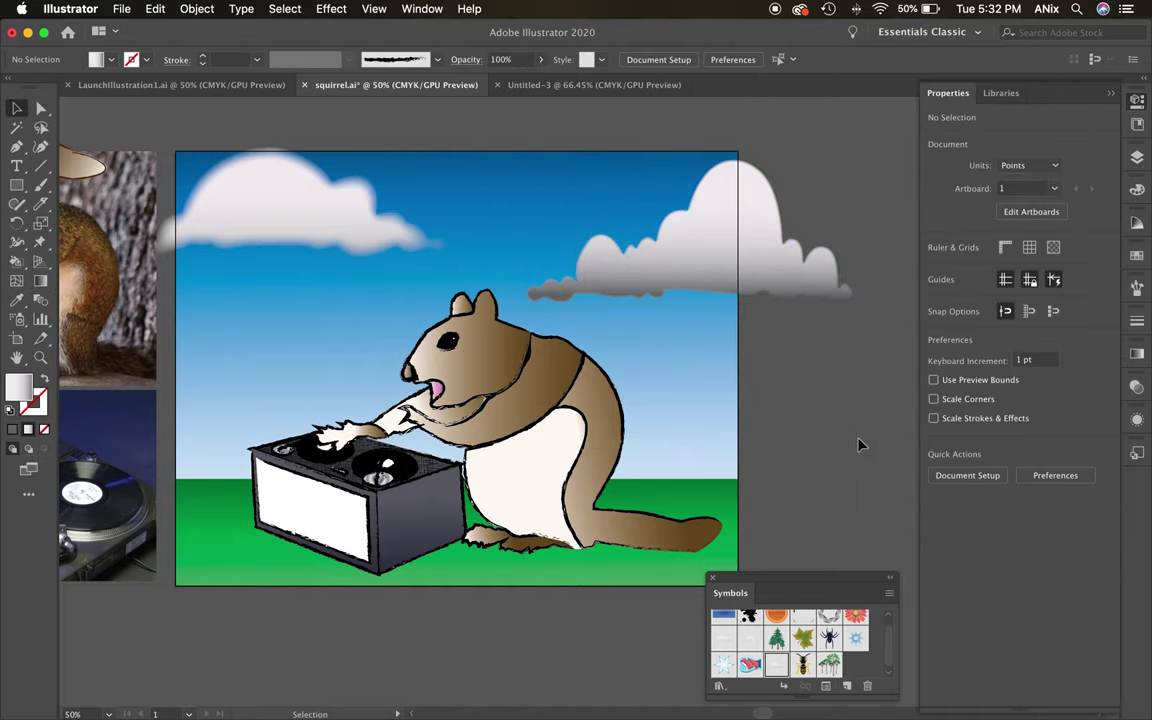
# Add a Trees 2 symbol behind the turntable on the left of the scene and enlarge it to about 294 × 284 pt.
pyautogui.moveTo(829, 665); pyautogui.dragTo(240, 433)
pyautogui.moveTo(275, 387); pyautogui.dragTo(416, 249)
pyautogui.moveTo(359, 319); pyautogui.dragTo(332, 351)
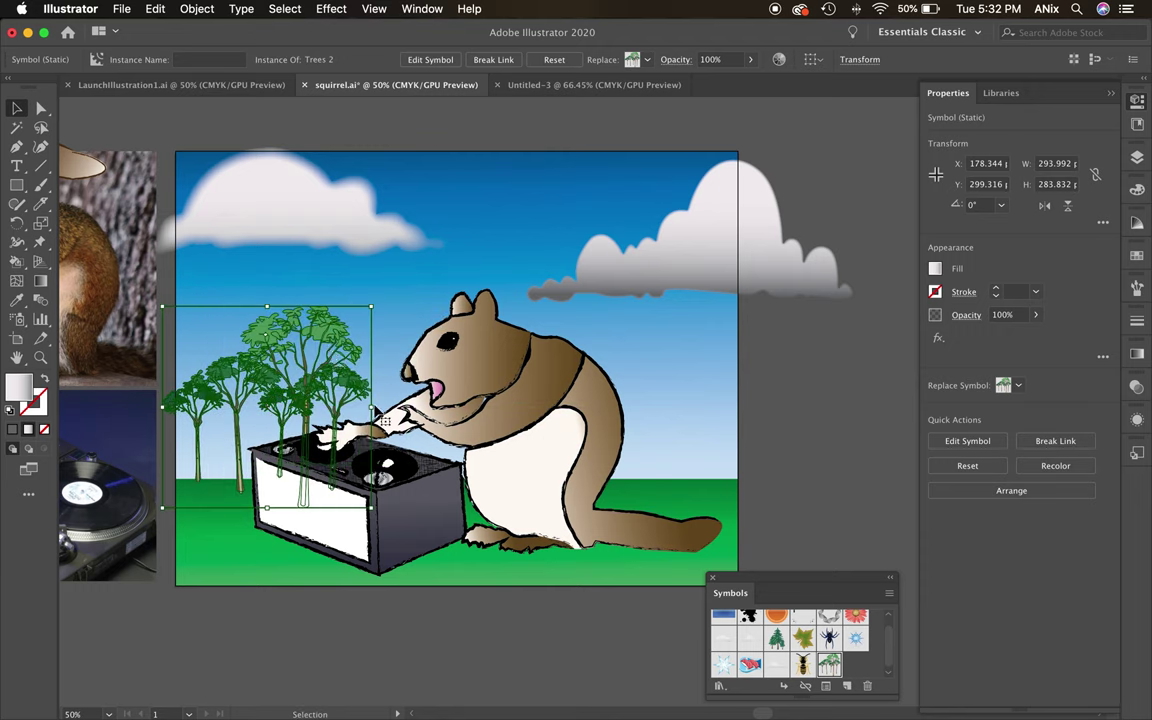
pyautogui.click(861, 406)
# Collapse the background layer's contents, check the locks on draw and draw 2, and make background the active layer.
pyautogui.click(1137, 157)
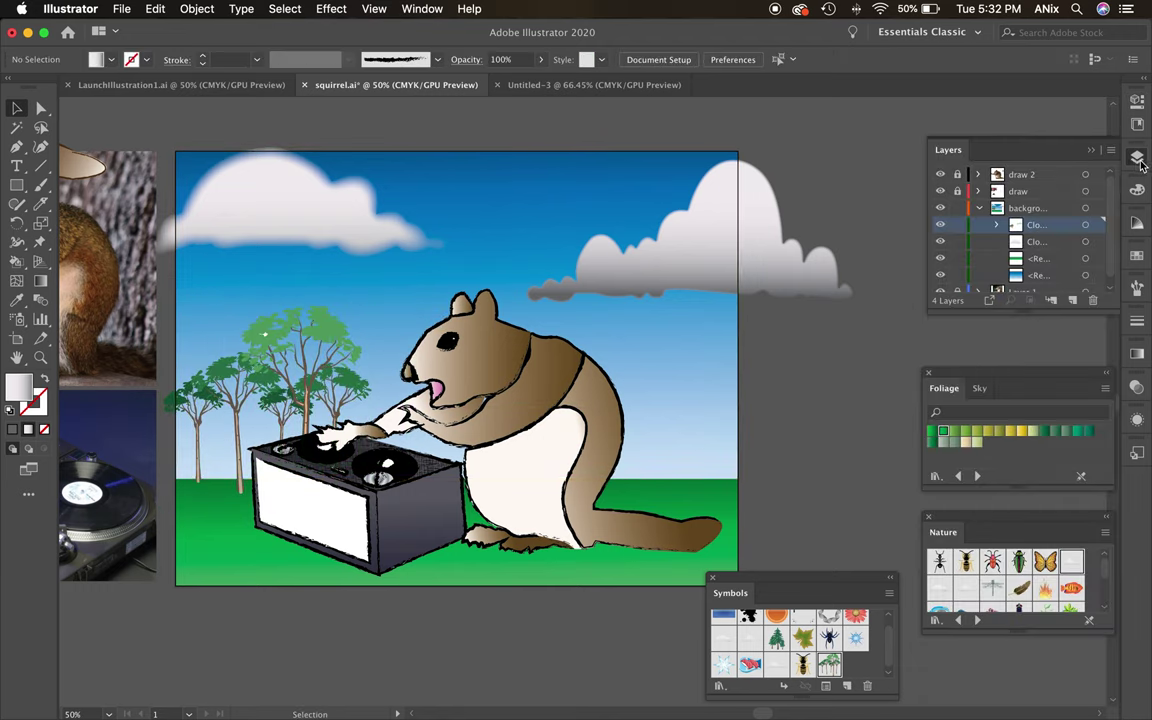
pyautogui.click(978, 208)
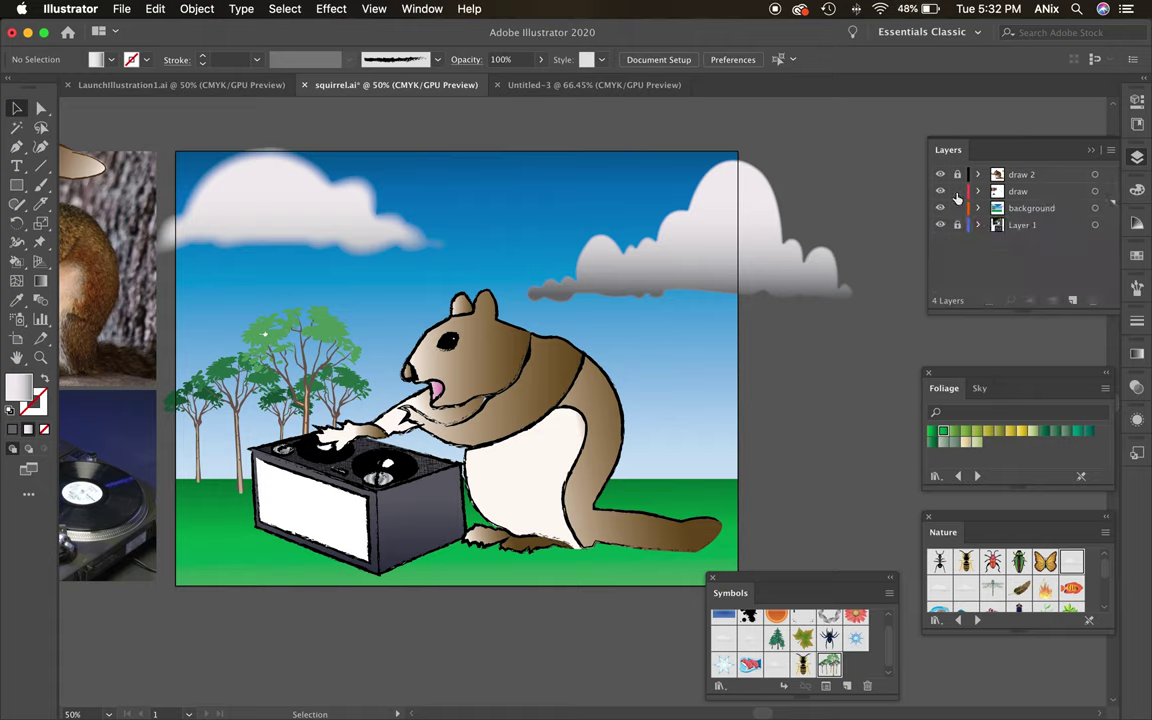
pyautogui.click(957, 176)
pyautogui.moveTo(958, 176); pyautogui.dragTo(958, 193)
pyautogui.click(1031, 211)
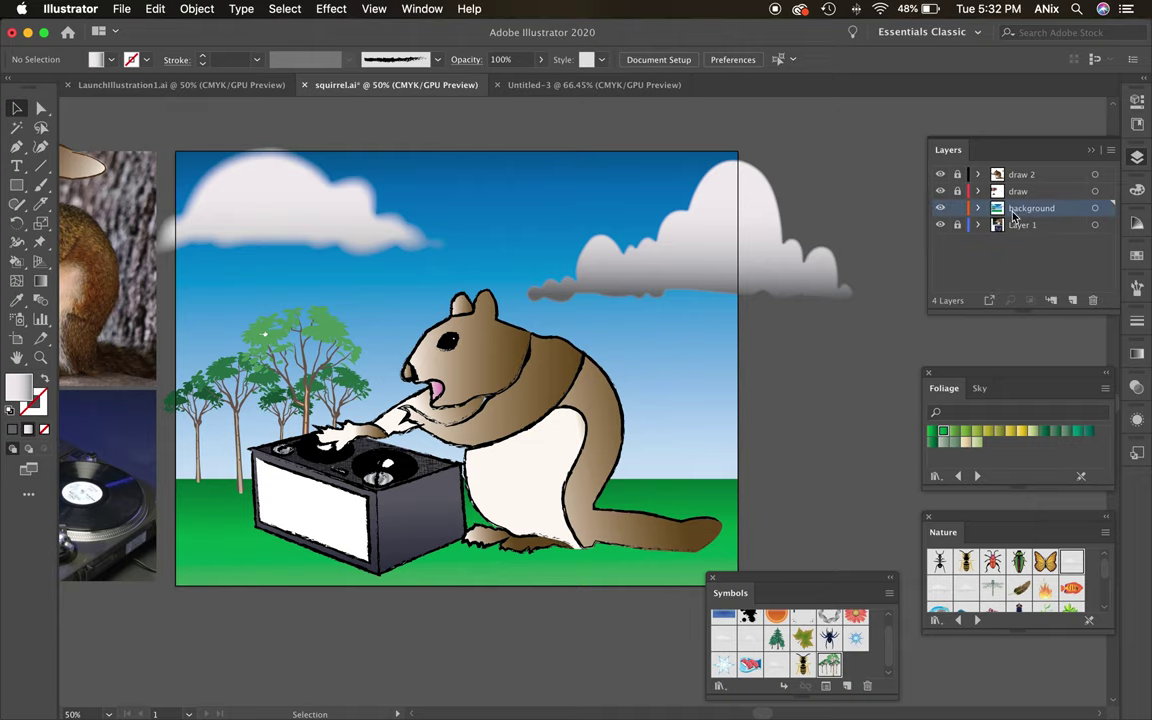
# Toggle the visibility of the background and draw layers to check what each contains.
pyautogui.click(940, 207)
pyautogui.click(940, 196)
pyautogui.click(940, 193)
pyautogui.click(940, 194)
# Add the point text "DJ Squirrel" in the empty area above the artboard and select it as an object.
pyautogui.click(16, 165)
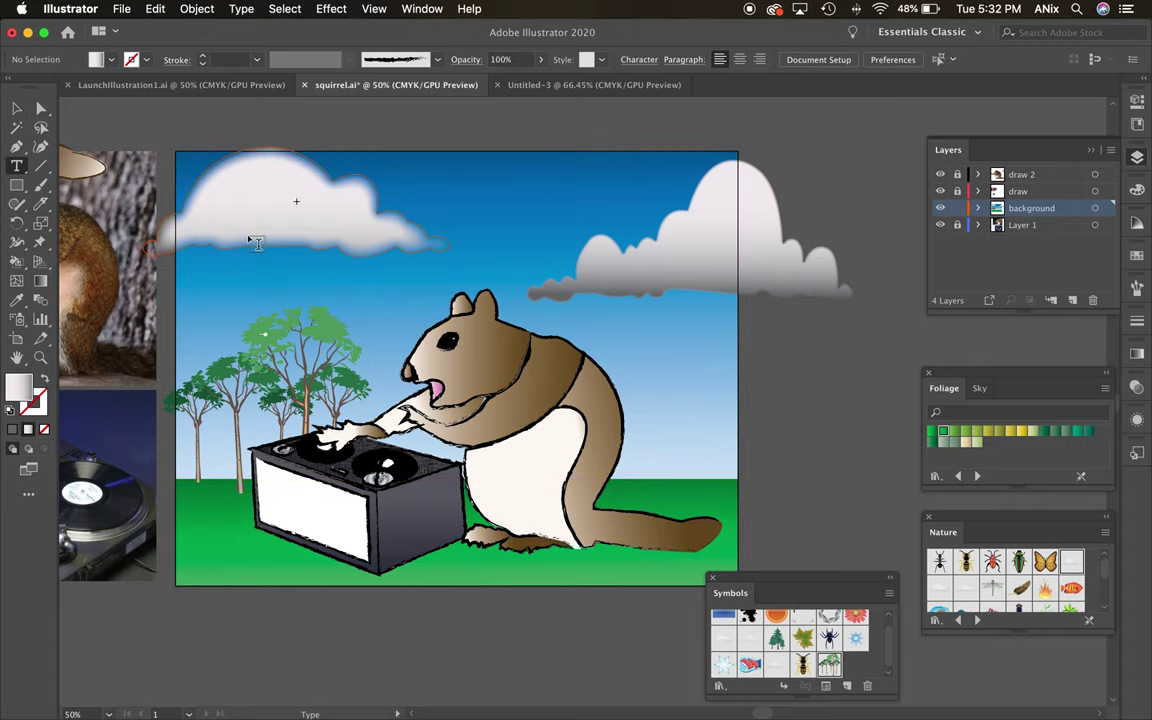
pyautogui.moveTo(287, 245); pyautogui.dragTo(320, 344)
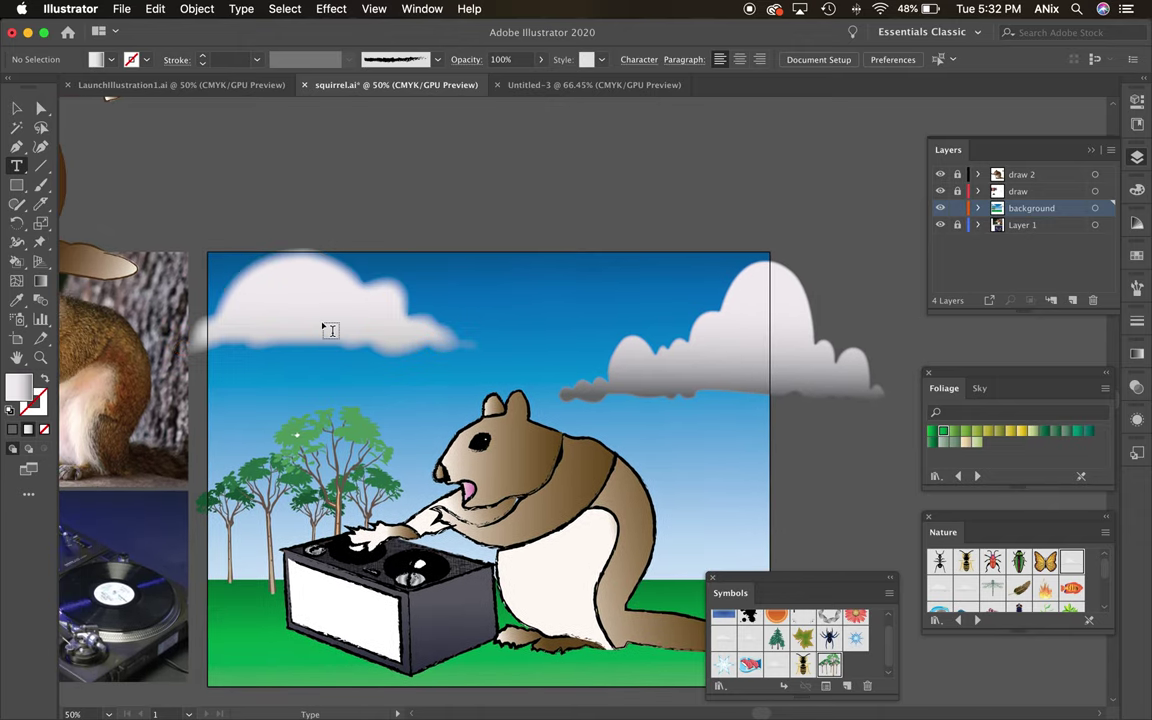
pyautogui.click(320, 205)
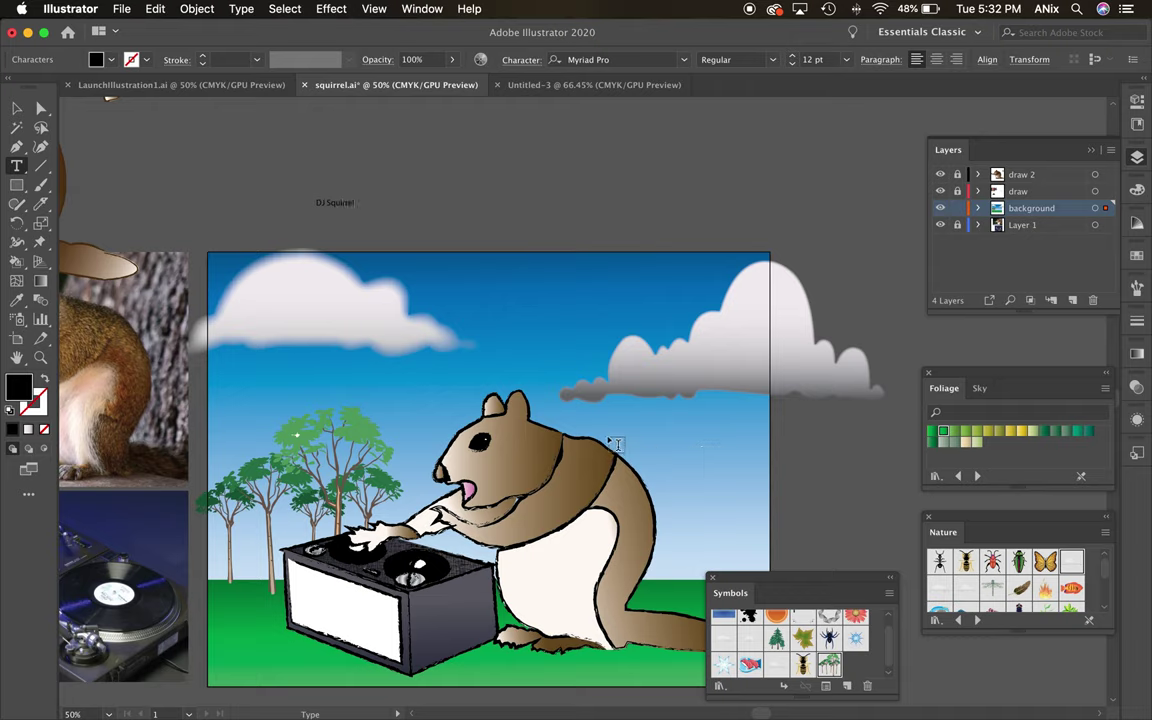
pyautogui.click(16, 110)
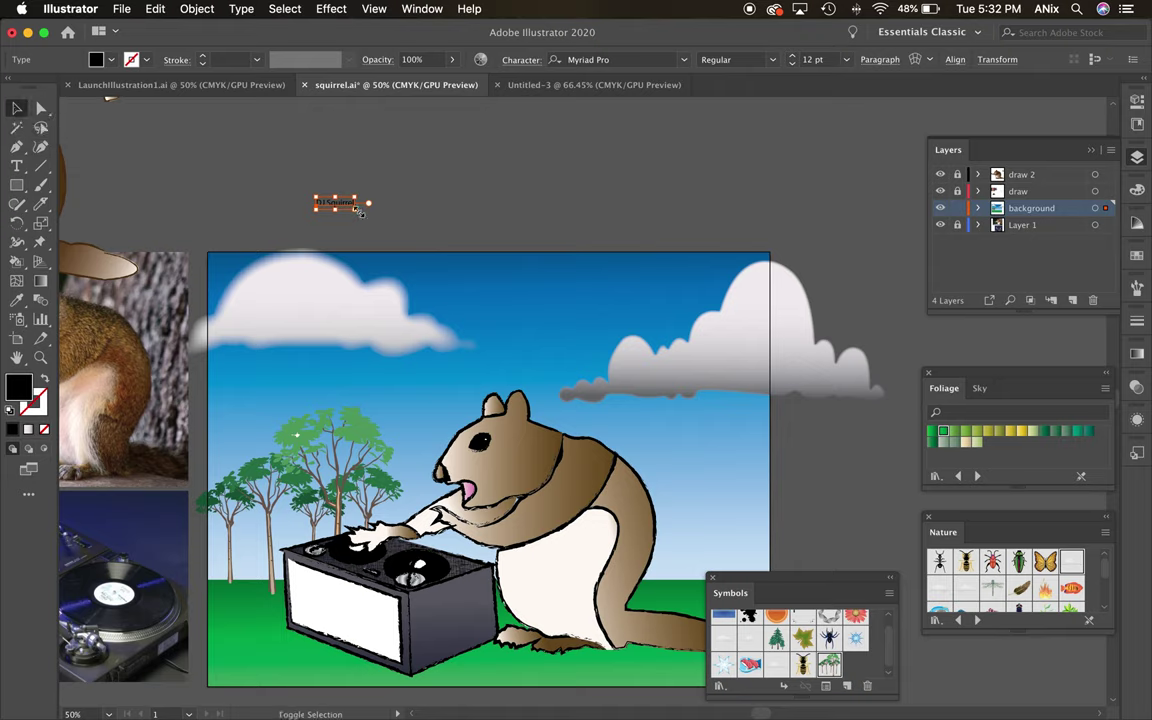
# Try enlarging the DJ Squirrel title freehand and positioning it across the sky above the squirrel.
pyautogui.moveTo(357, 212); pyautogui.dragTo(785, 312)
pyautogui.moveTo(729, 280); pyautogui.dragTo(652, 353)
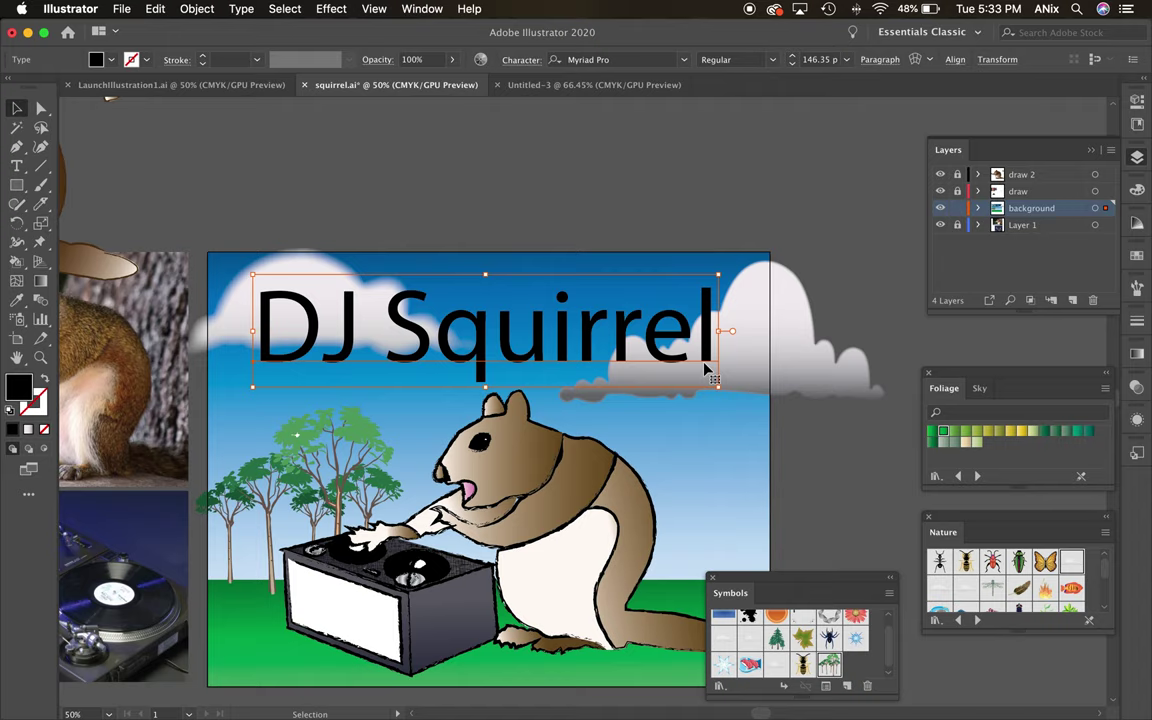
pyautogui.moveTo(485, 274); pyautogui.dragTo(590, 307)
pyautogui.moveTo(718, 307); pyautogui.dragTo(741, 270)
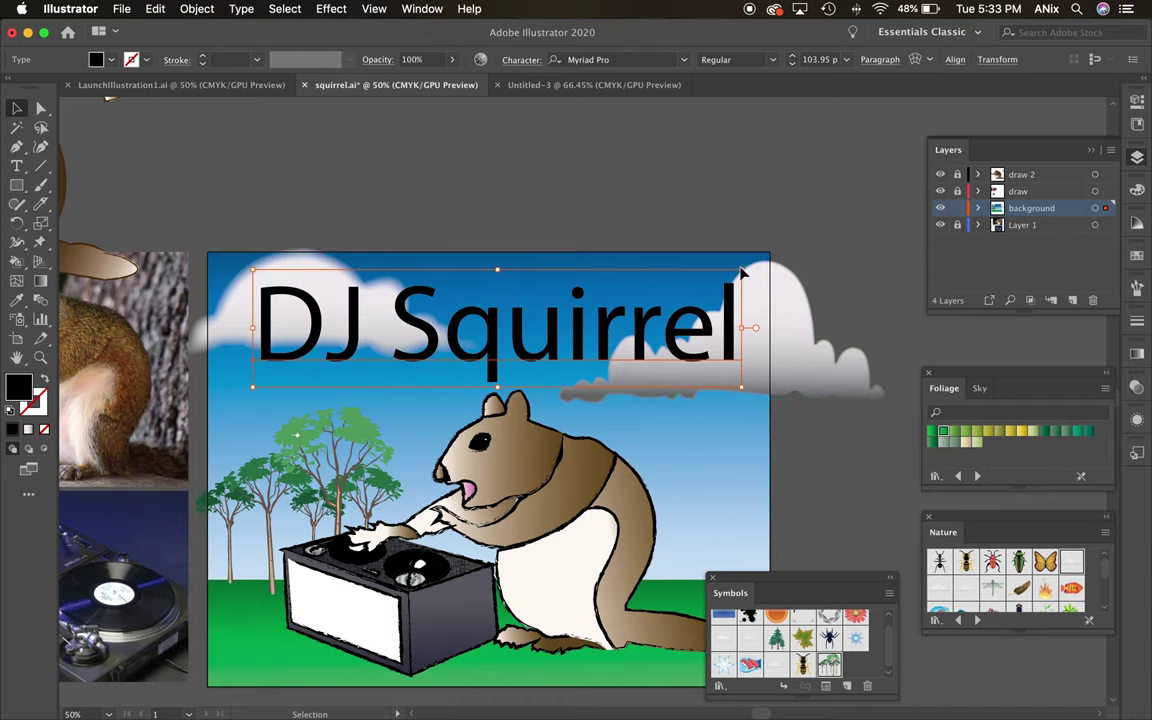
# Undo the freehand resizing and repositioning of the title.
pyautogui.press('a')
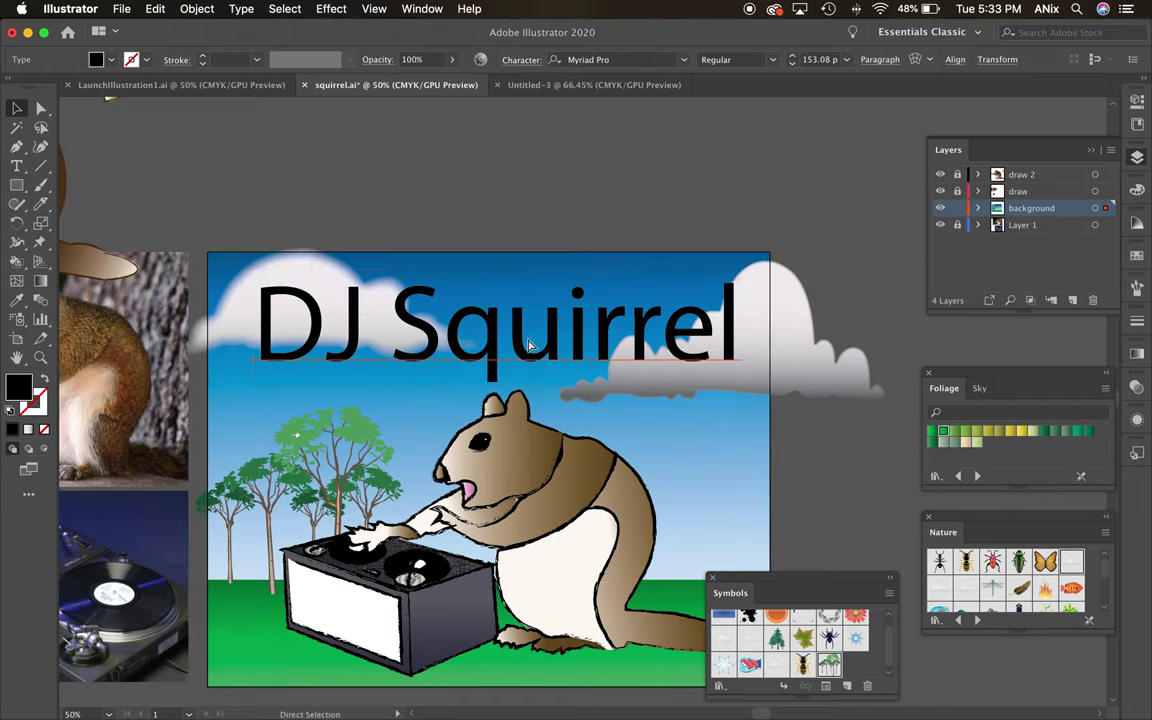
pyautogui.press('super+z')
pyautogui.press('super+z')
pyautogui.press('super+z')
pyautogui.press('v')
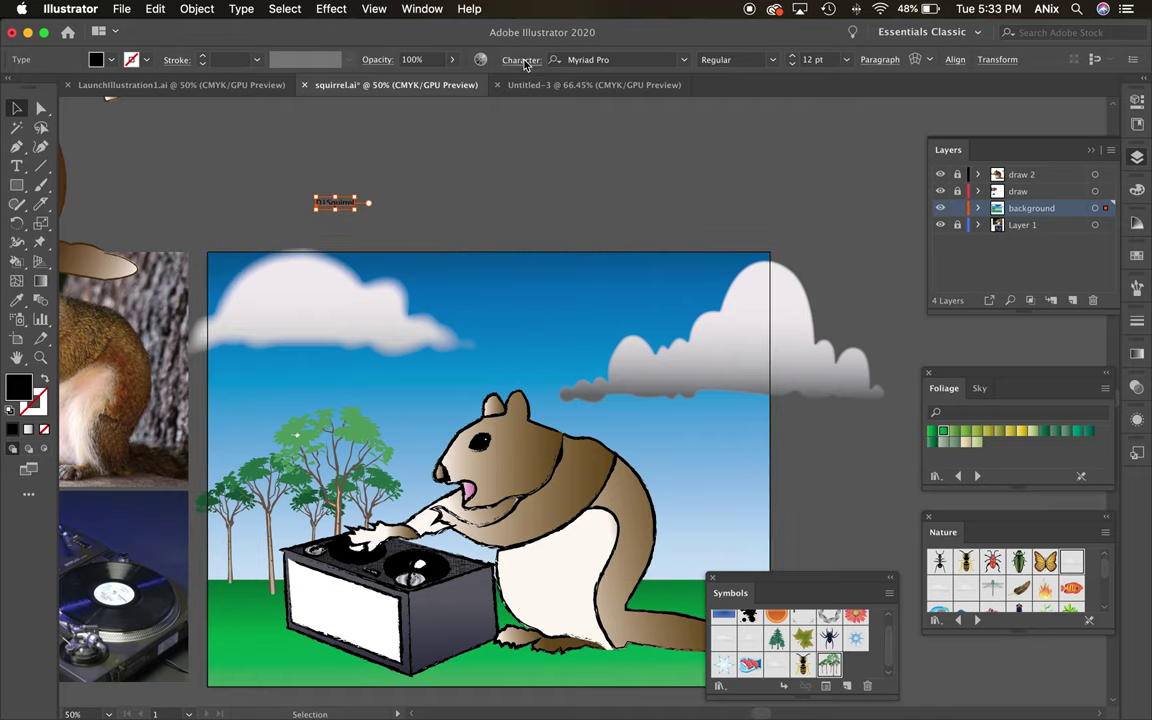
# Set the DJ Squirrel title's font size to 100 pt.
pyautogui.click(521, 60)
pyautogui.click(380, 131)
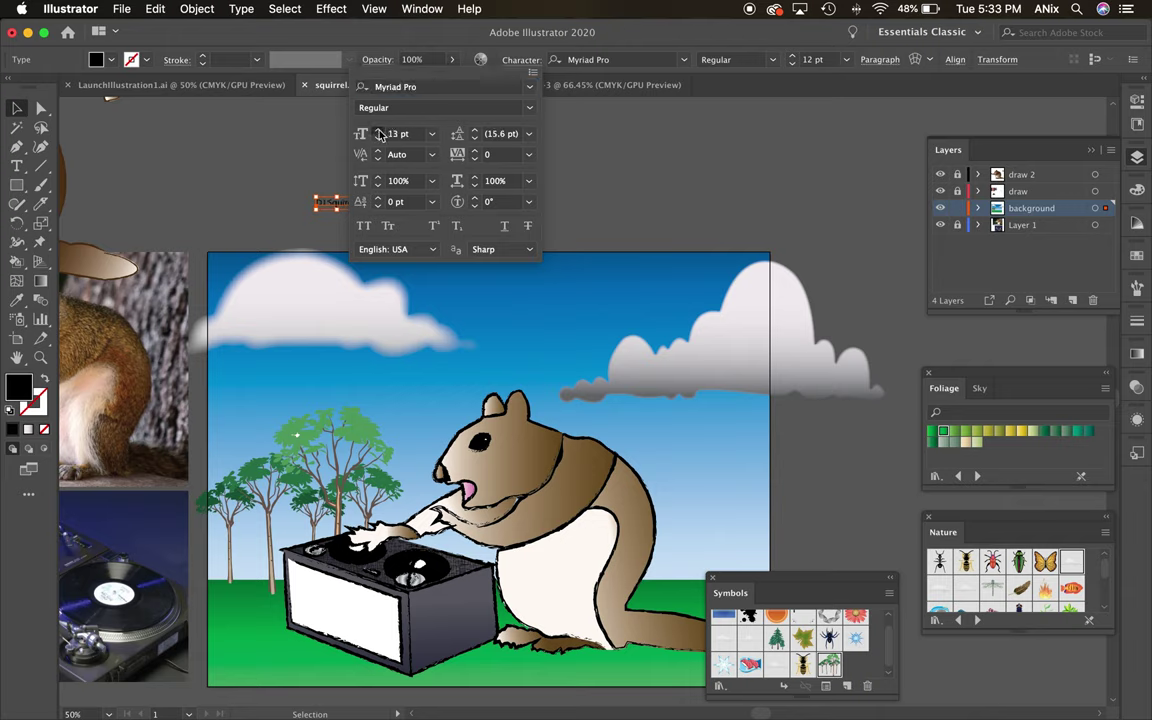
pyautogui.moveTo(380, 134); pyautogui.dragTo(380, 134)
pyautogui.click(402, 134)
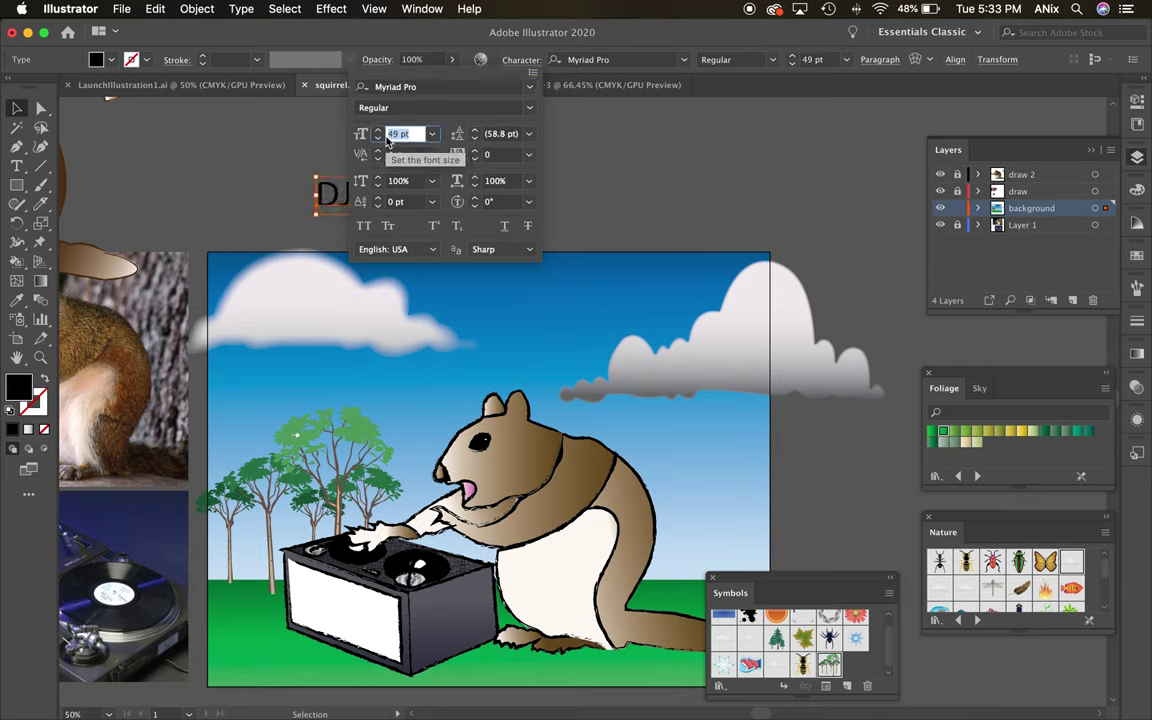
pyautogui.write('100')
pyautogui.press('Return')
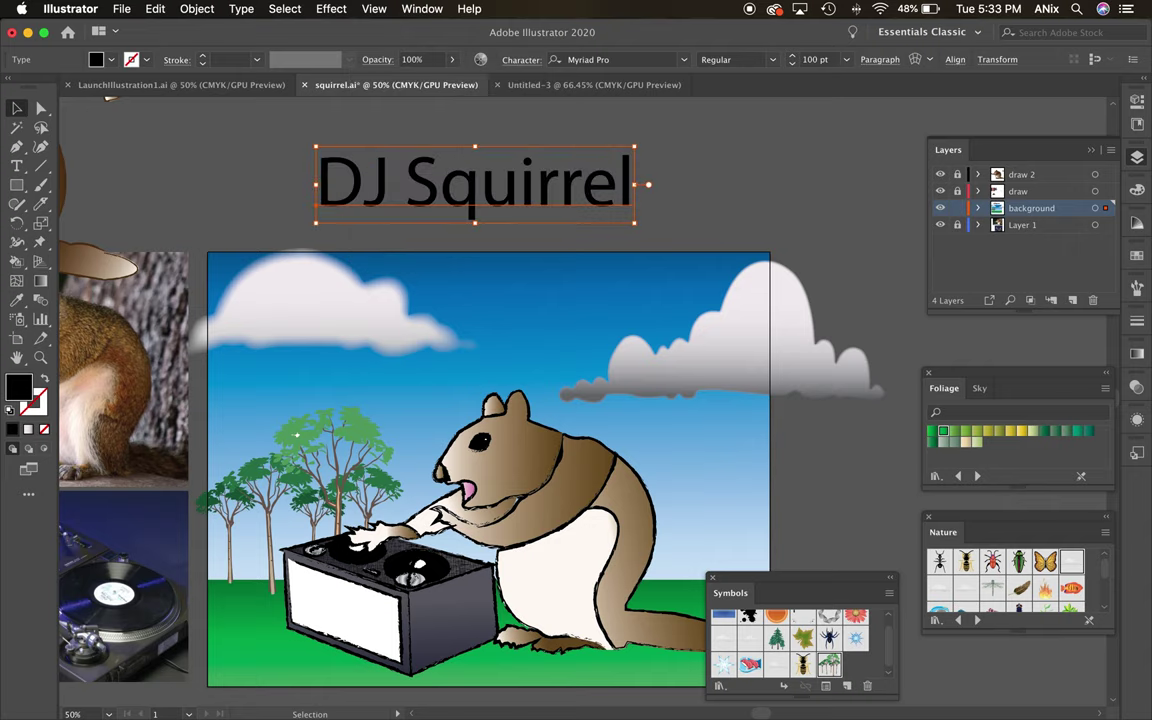
# Try a font size of 200 pt on the DJ Squirrel title.
pyautogui.click(1137, 101)
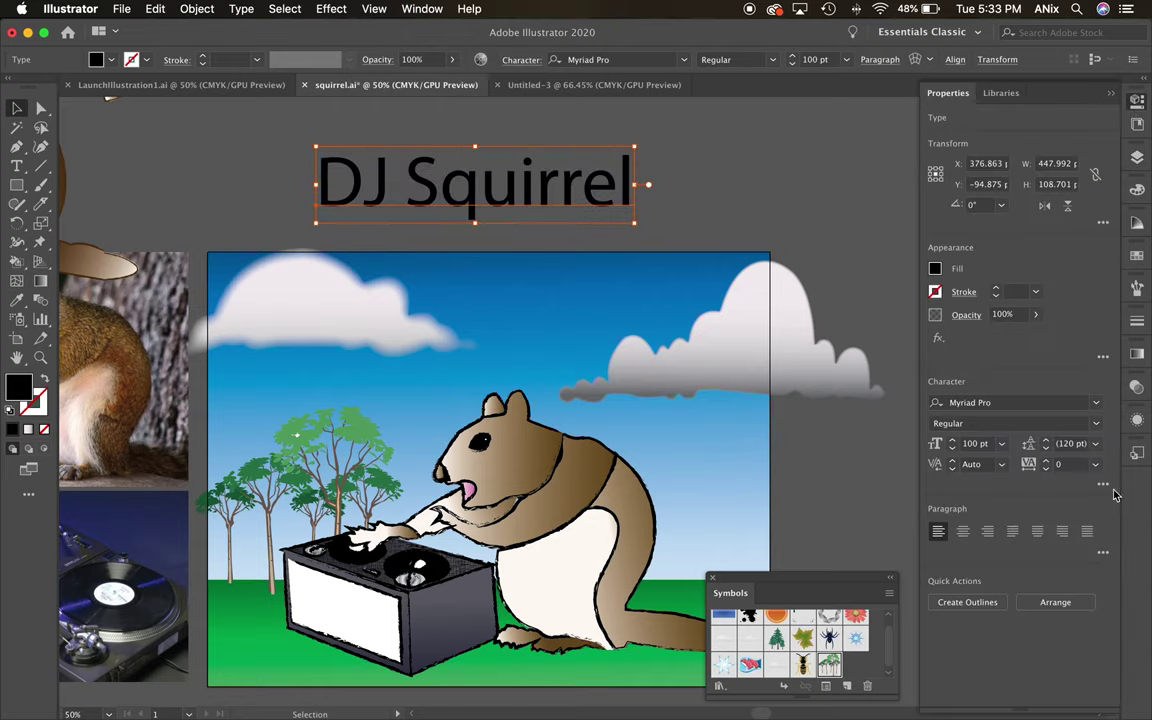
pyautogui.click(1001, 443)
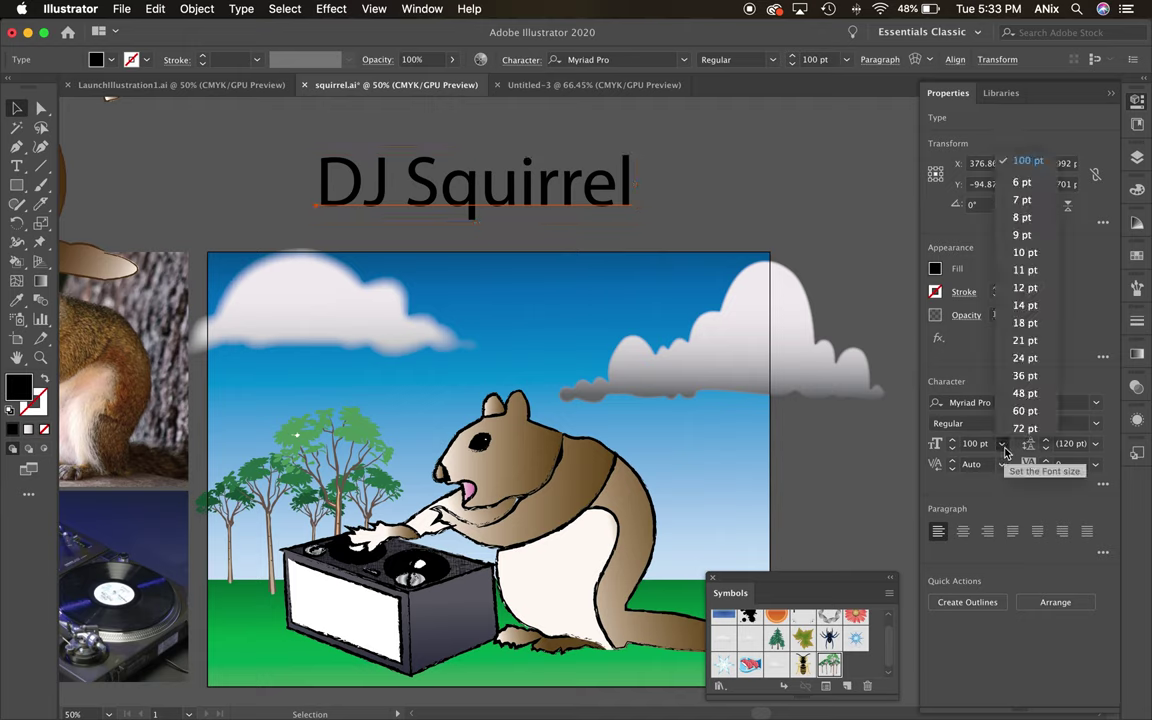
pyautogui.click(990, 444)
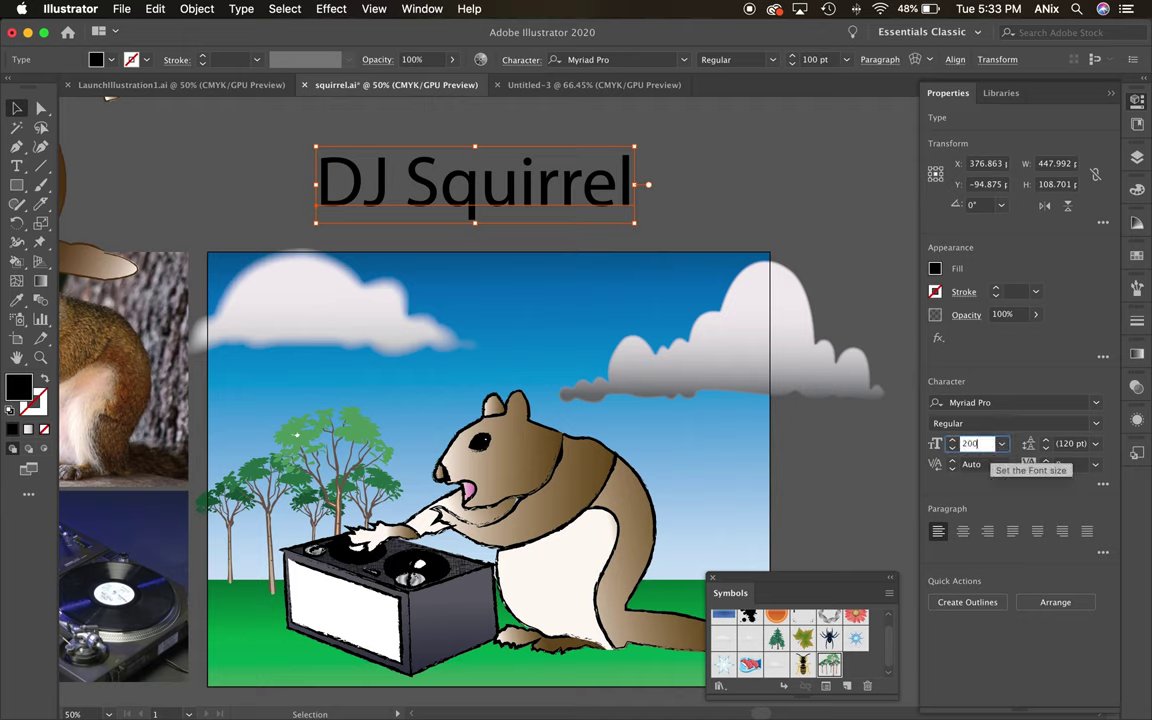
pyautogui.write('200')
pyautogui.press('Return')
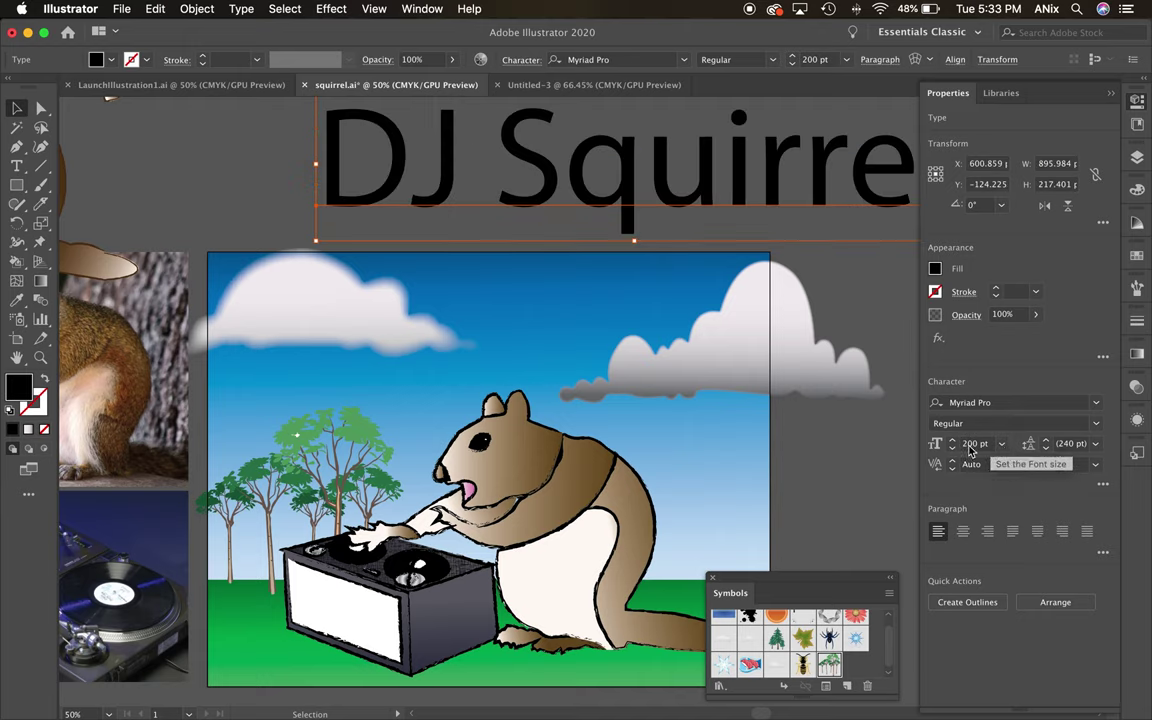
# Set the DJ Squirrel title's font size to 125 pt and move it onto the sky above the squirrel.
pyautogui.click(994, 448)
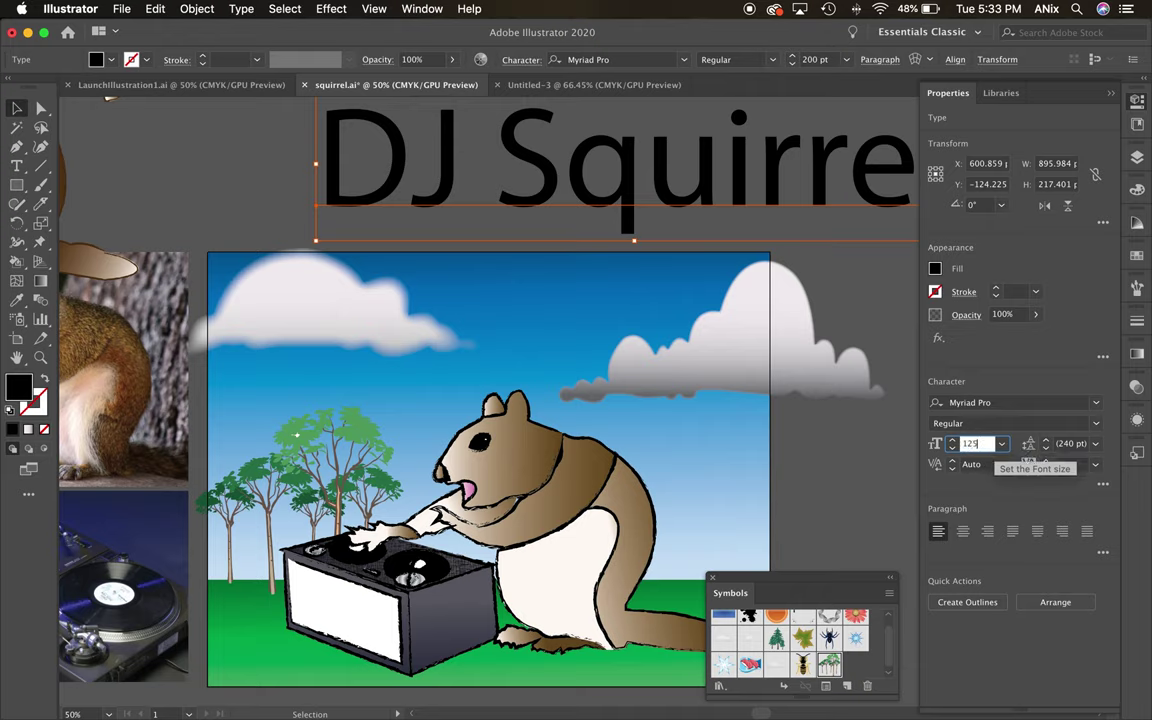
pyautogui.write('125')
pyautogui.press('Return')
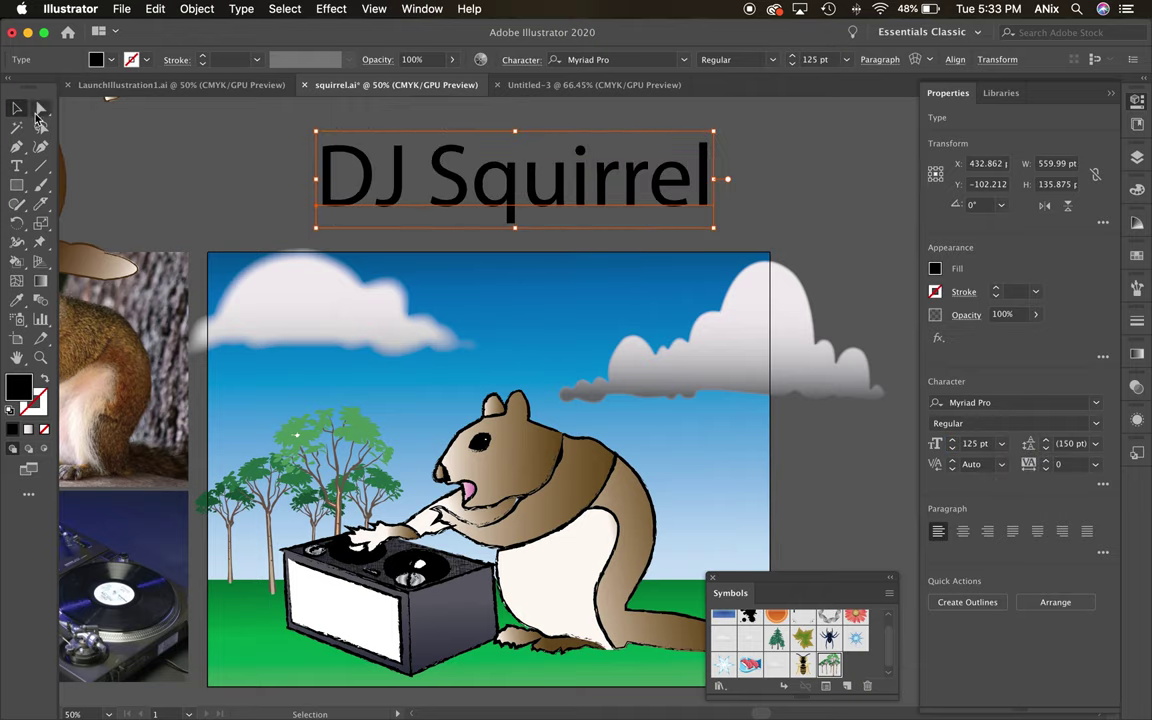
pyautogui.moveTo(511, 196); pyautogui.dragTo(491, 335)
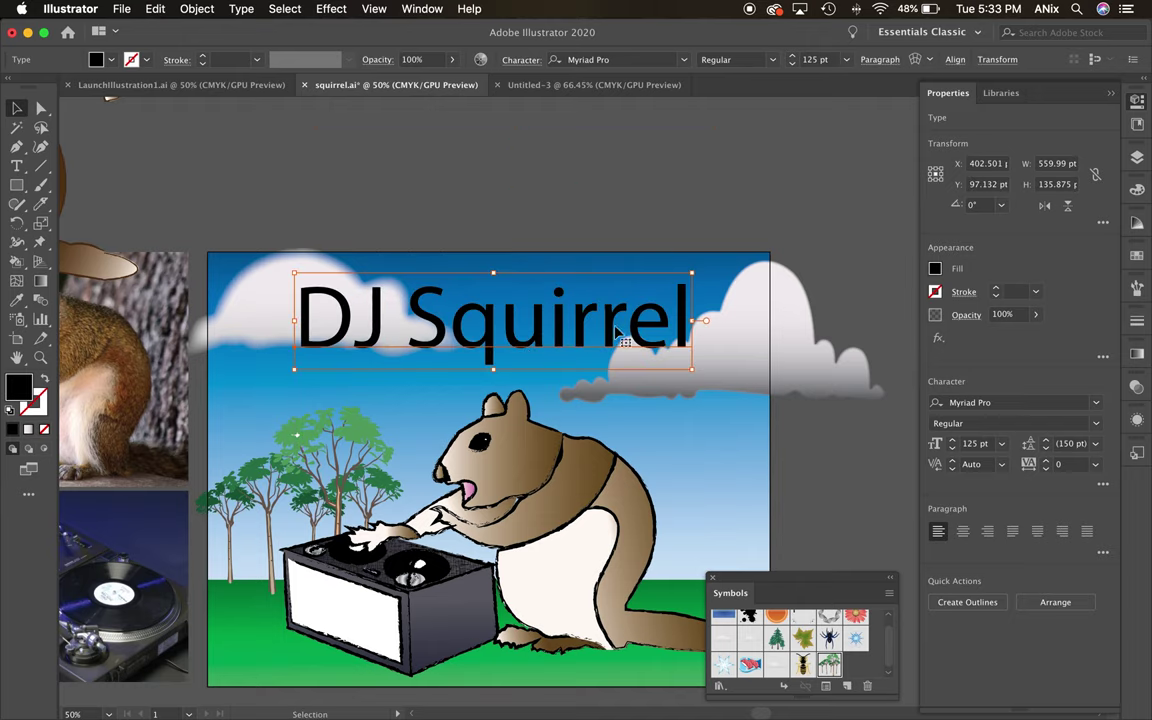
# Change the title's font to Muscle Narrow Italic and recentre the title within the artboard's width.
pyautogui.click(1006, 403)
pyautogui.press('Up')
pyautogui.press('Up')
pyautogui.press('Up')
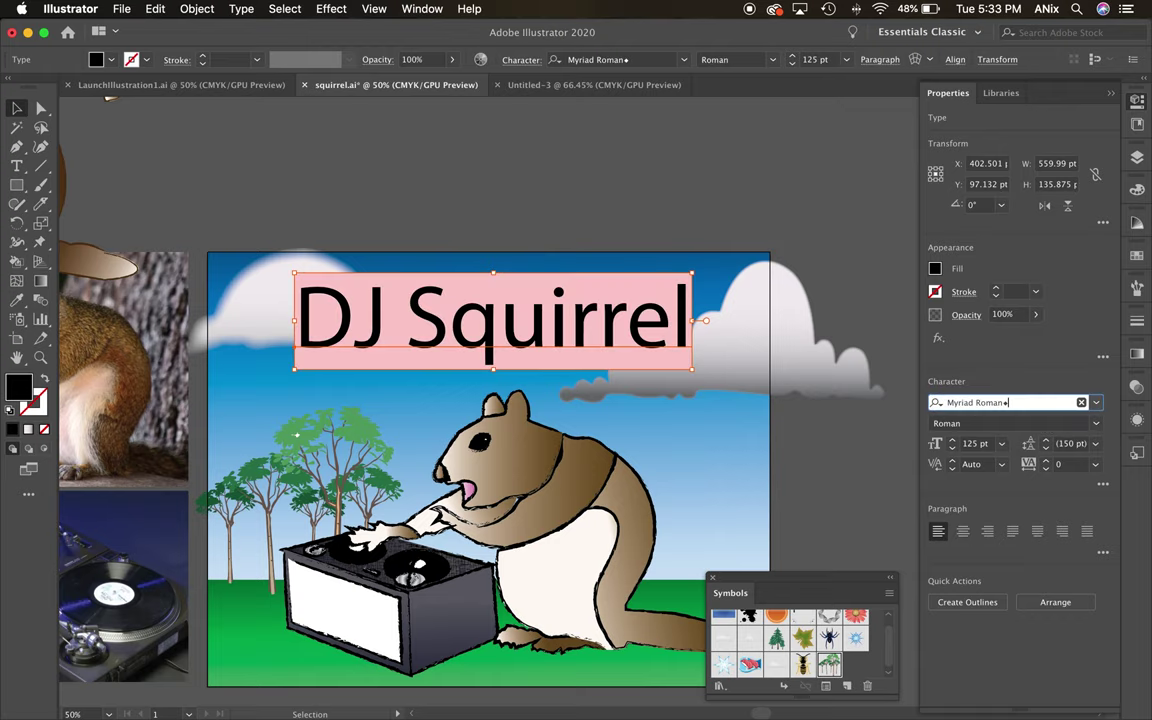
pyautogui.press('Down')
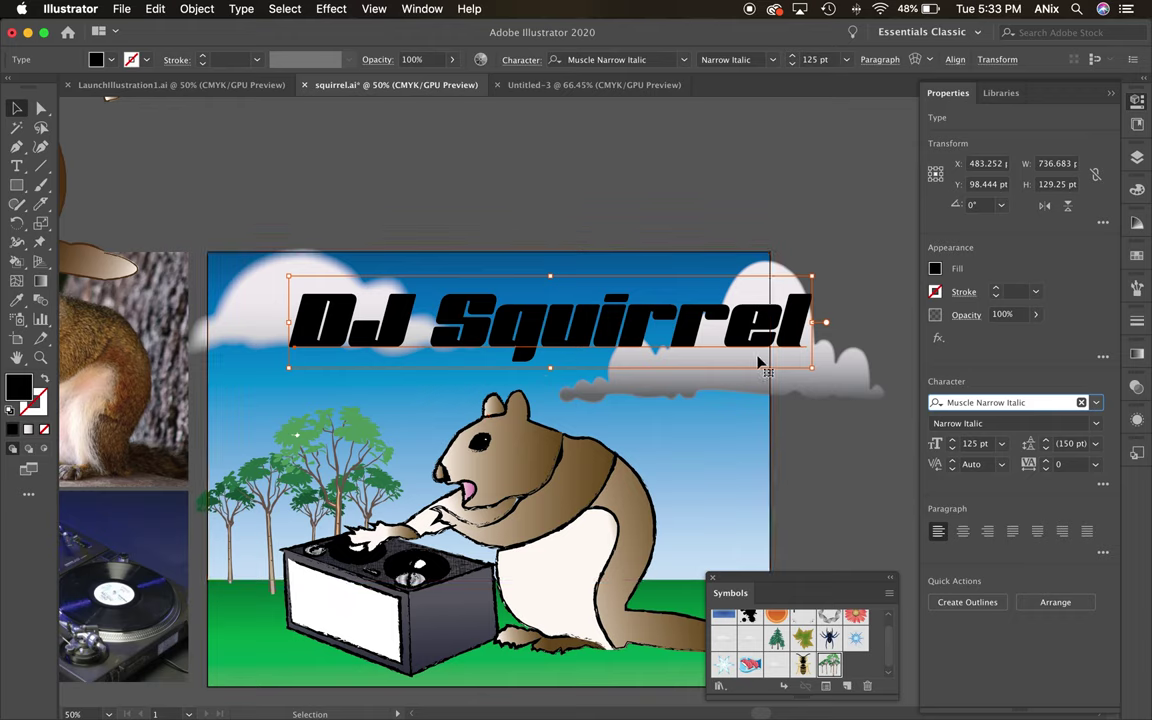
pyautogui.moveTo(760, 340); pyautogui.dragTo(712, 345)
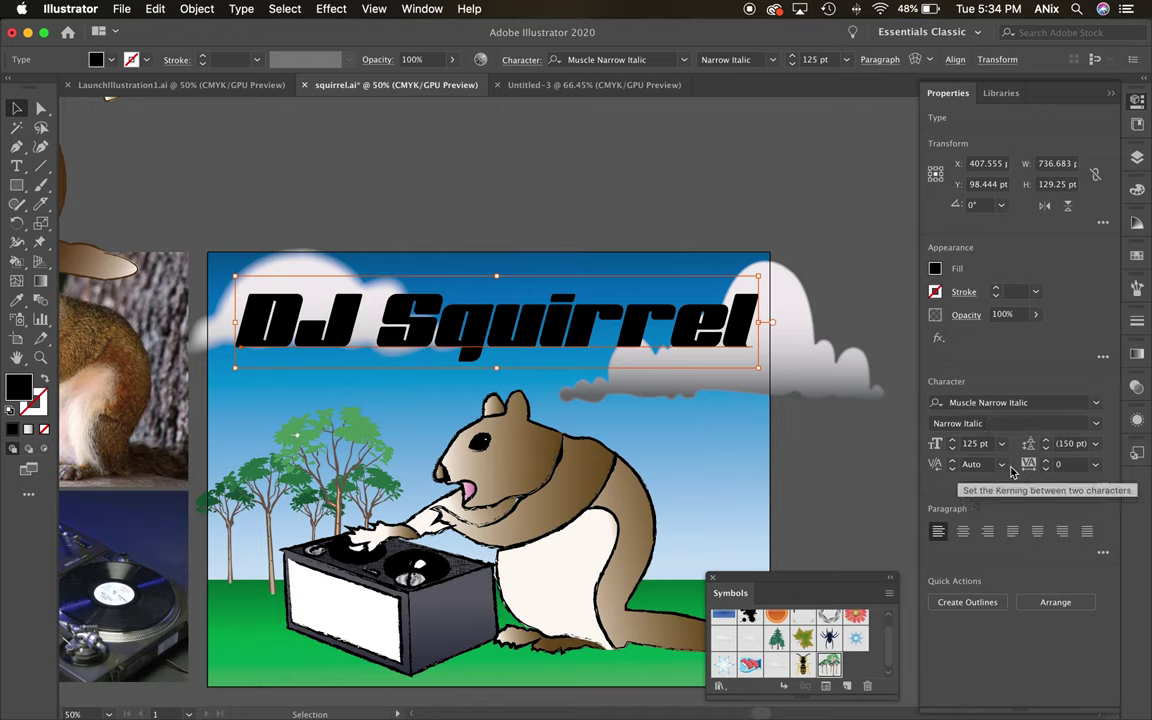
# Open the Graphic Styles and the Type Effects style library, keeping both clear of the title.
pyautogui.click(416, 9)
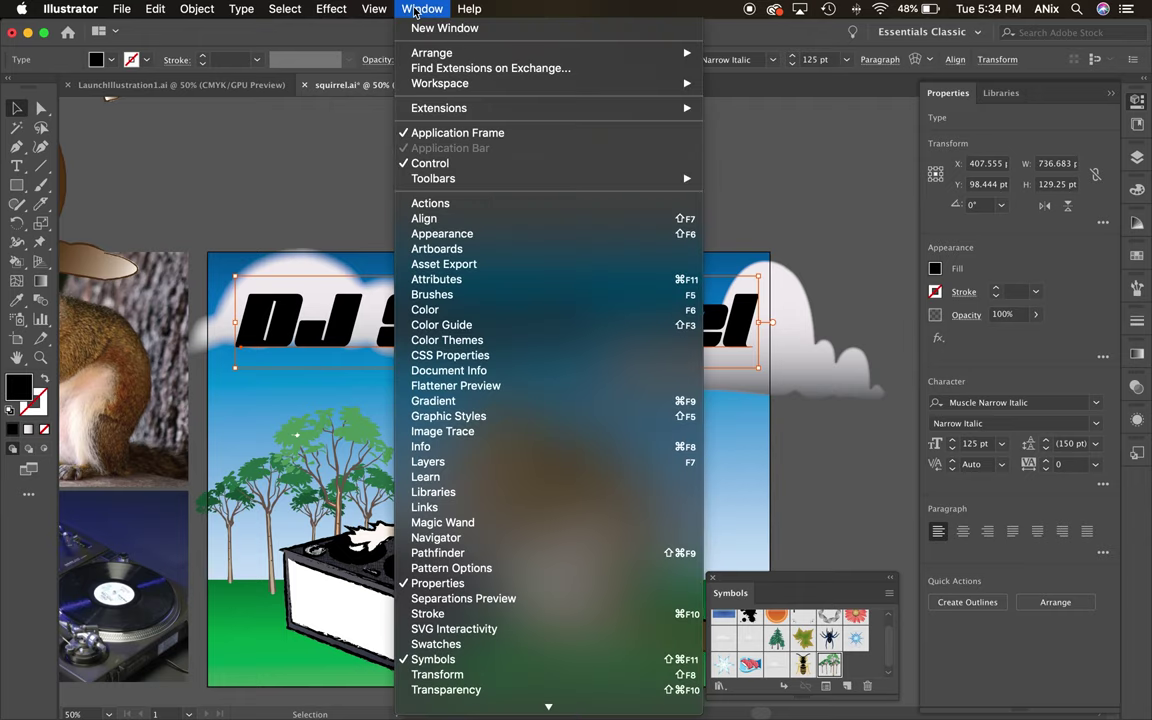
pyautogui.click(474, 418)
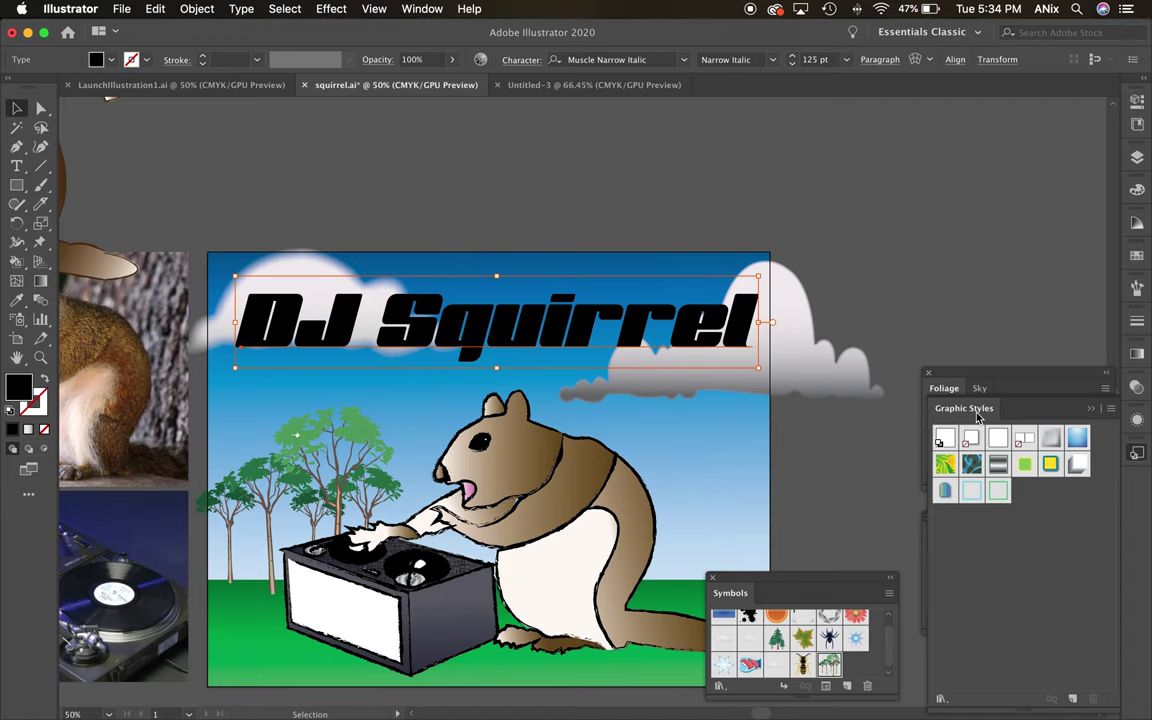
pyautogui.moveTo(978, 418); pyautogui.dragTo(836, 120)
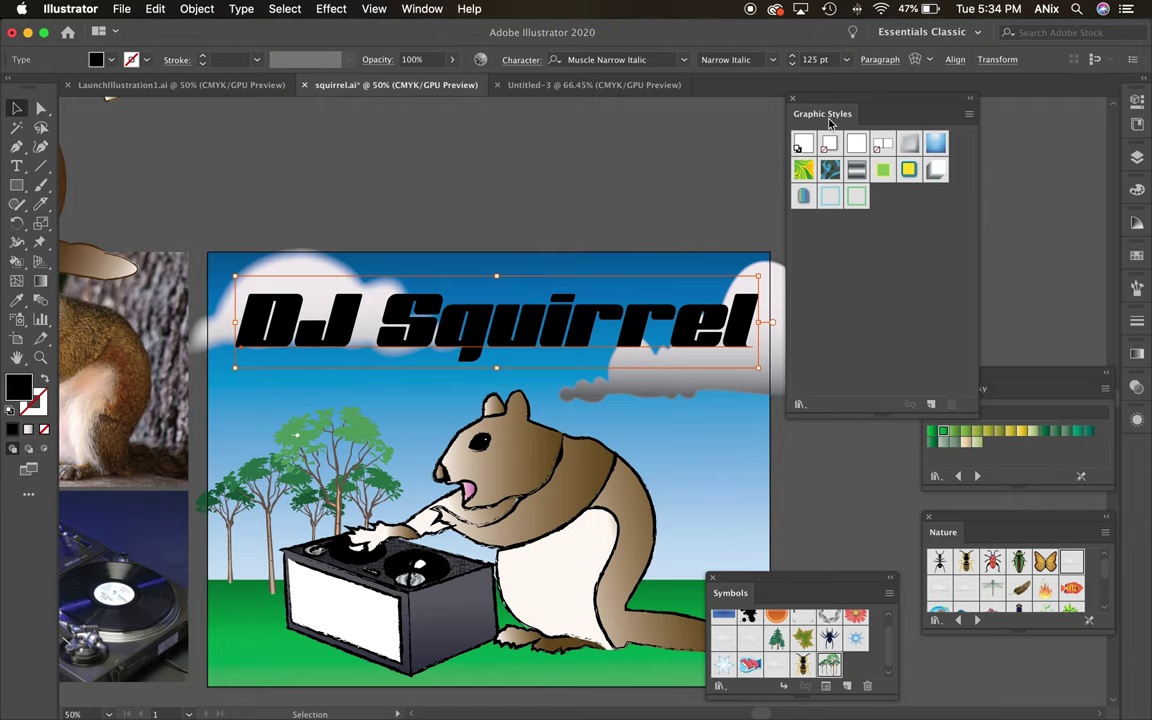
pyautogui.click(798, 405)
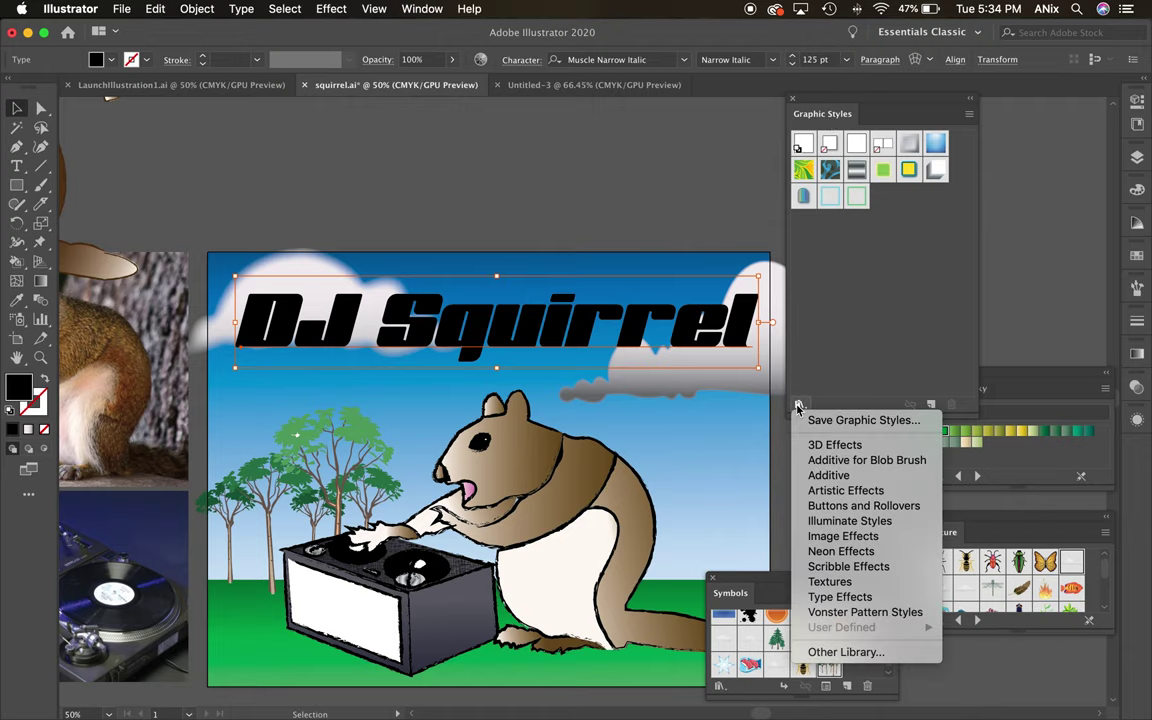
pyautogui.click(840, 597)
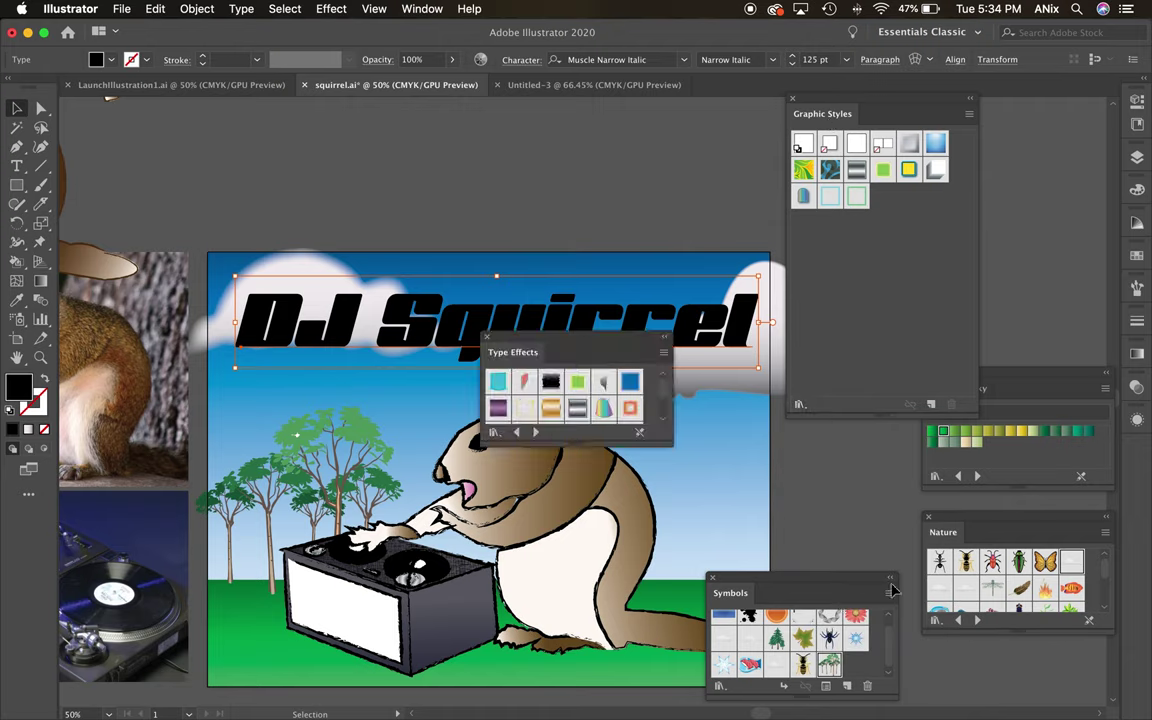
pyautogui.moveTo(562, 344); pyautogui.dragTo(784, 452)
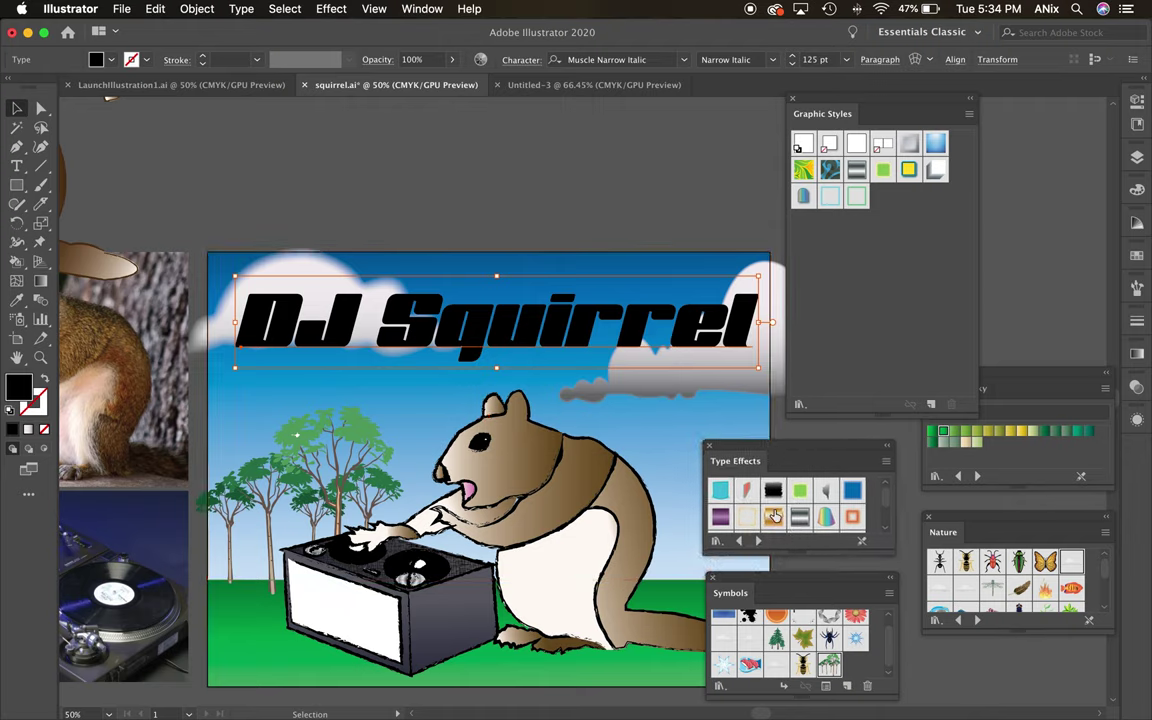
# Dock the Symbols, Nature and Foliage panels as collapsed icons to clear space around the artboard.
pyautogui.moveTo(738, 595); pyautogui.dragTo(780, 593)
pyautogui.moveTo(953, 537); pyautogui.dragTo(1132, 452)
pyautogui.moveTo(758, 591); pyautogui.dragTo(1133, 476)
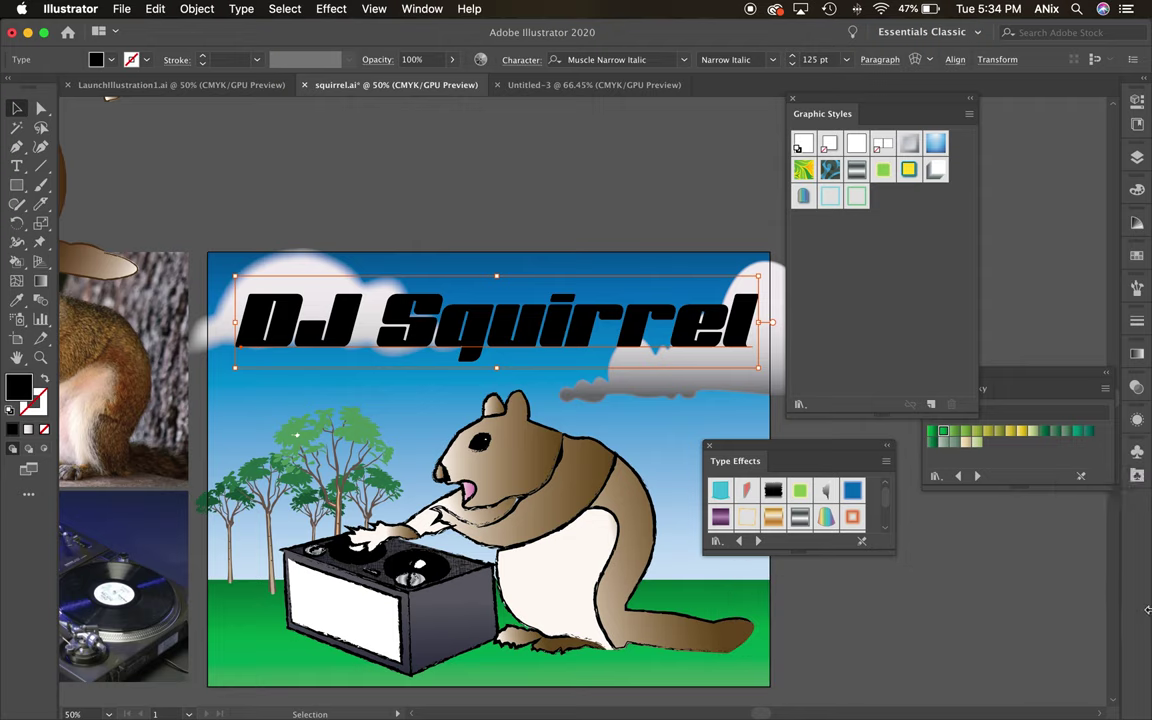
pyautogui.click(1139, 452)
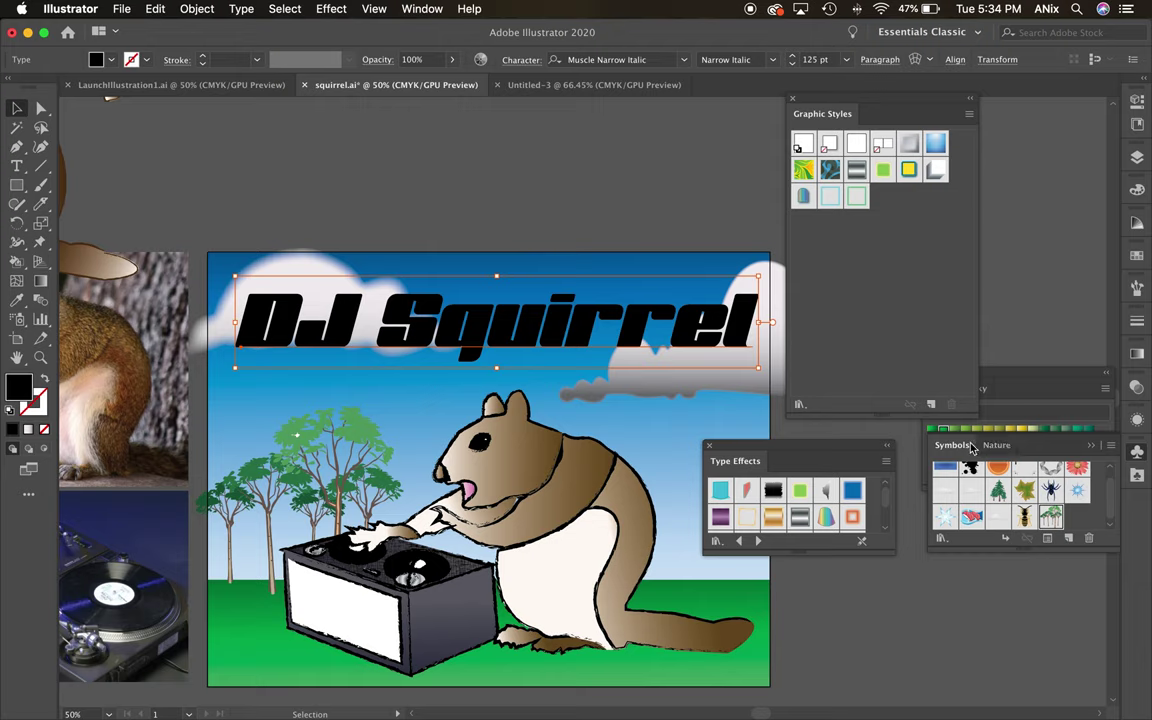
pyautogui.moveTo(1024, 400); pyautogui.dragTo(1133, 505)
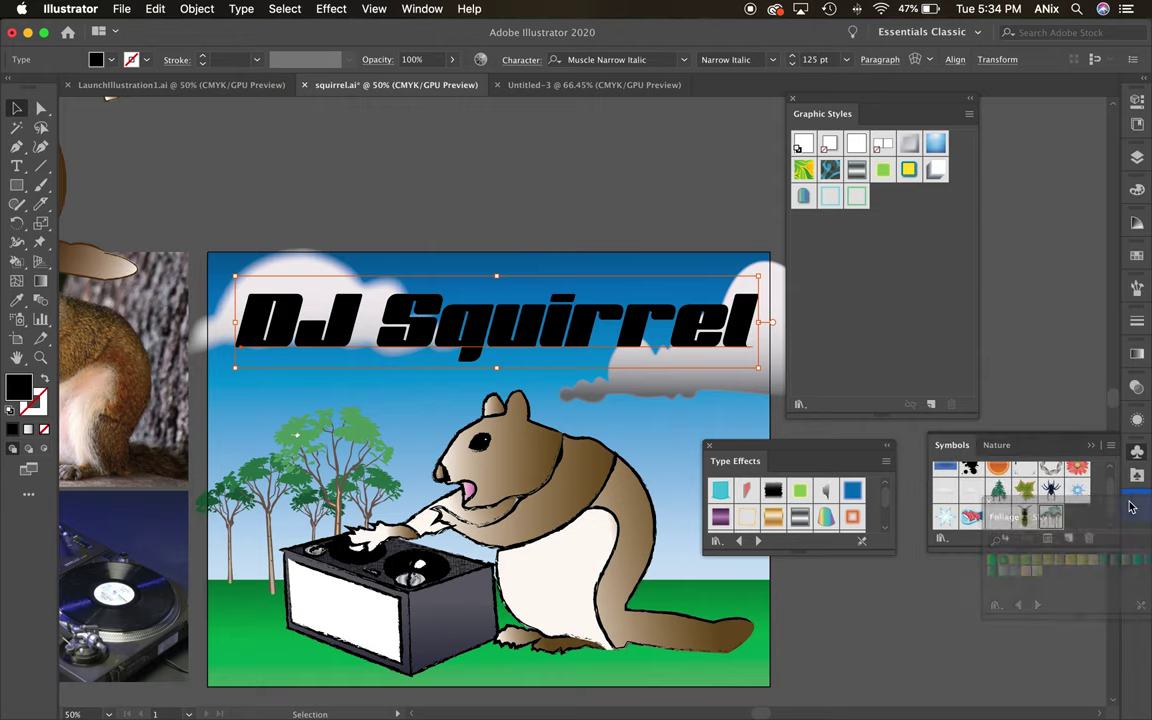
pyautogui.moveTo(733, 466); pyautogui.dragTo(728, 467)
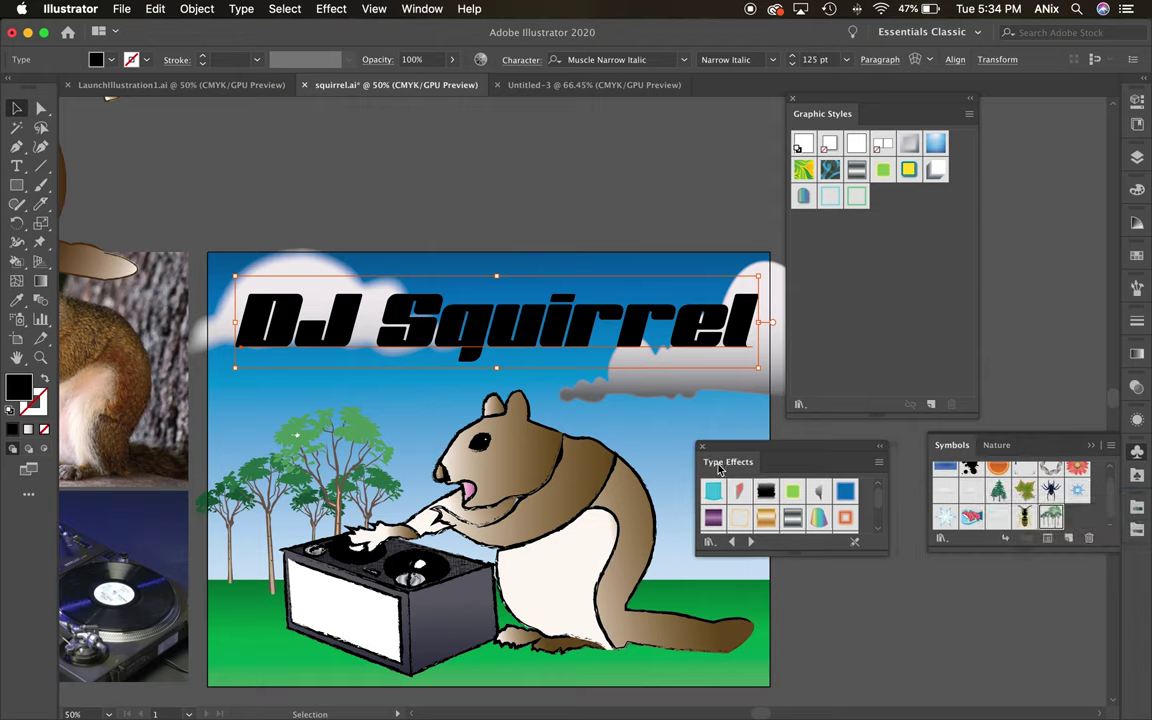
# Apply the green Fluorescent 2 type effect to the title after trying the rough black one, and dock the style library.
pyautogui.click(768, 490)
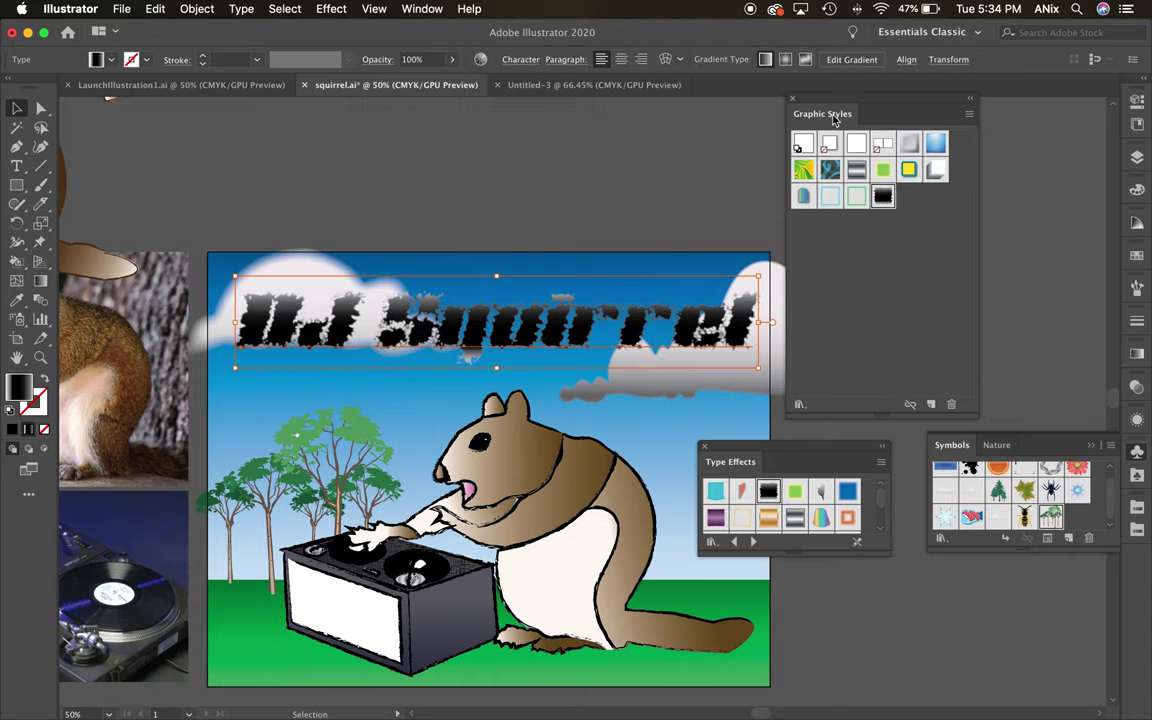
pyautogui.click(795, 494)
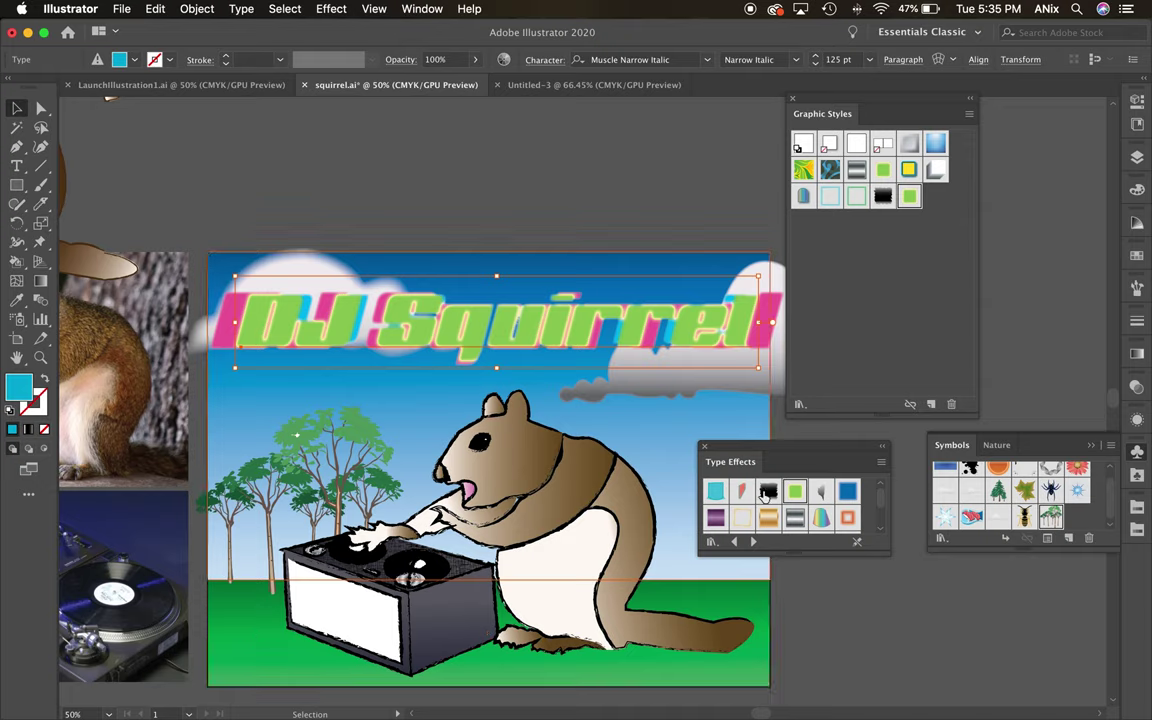
pyautogui.moveTo(751, 464); pyautogui.dragTo(1140, 572)
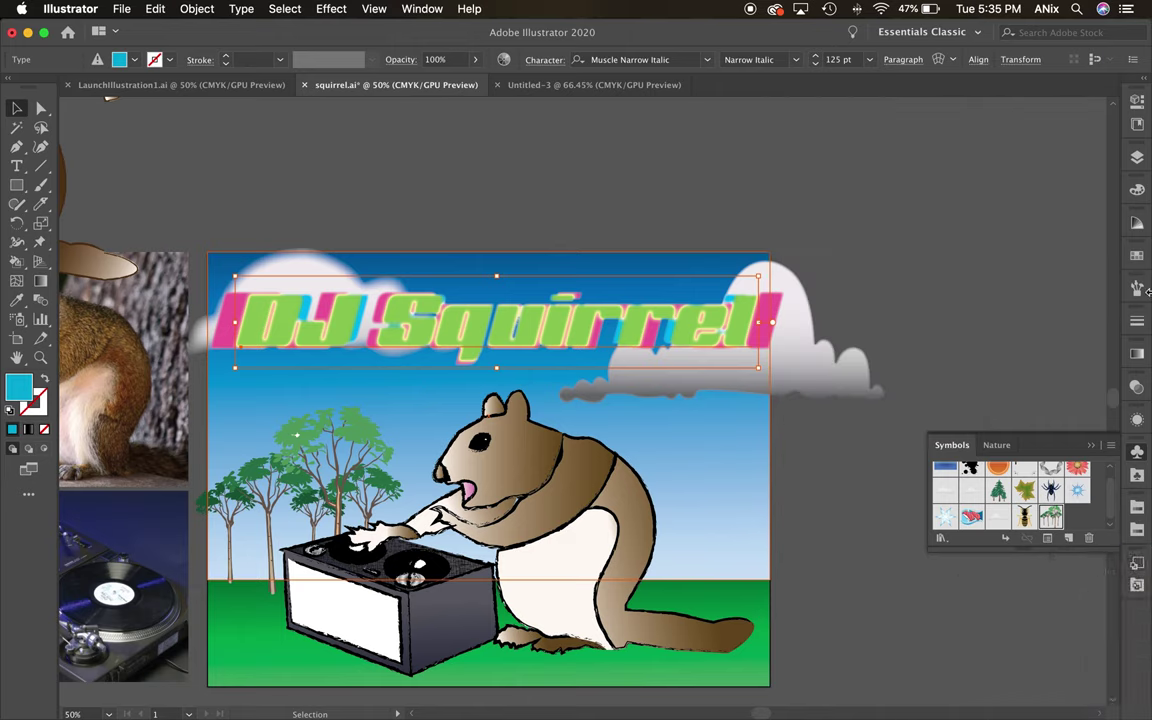
# Bring up the title's full appearance attributes and change its light green fill to a darker green swatch.
pyautogui.click(1137, 103)
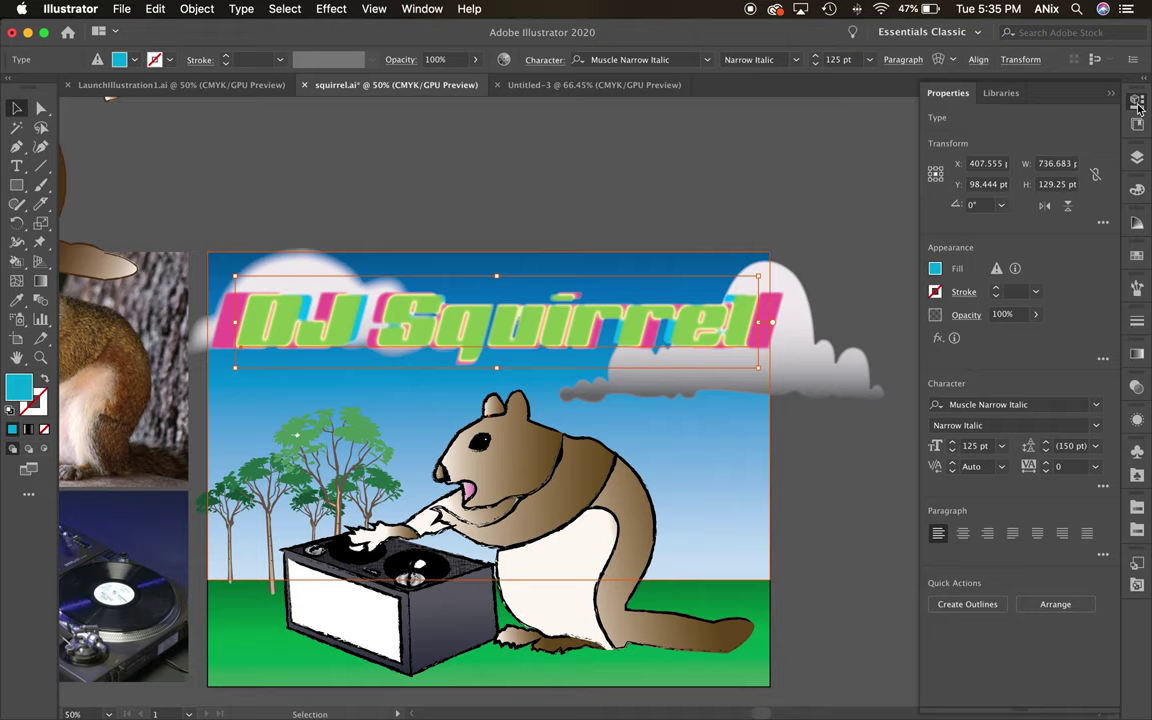
pyautogui.click(938, 339)
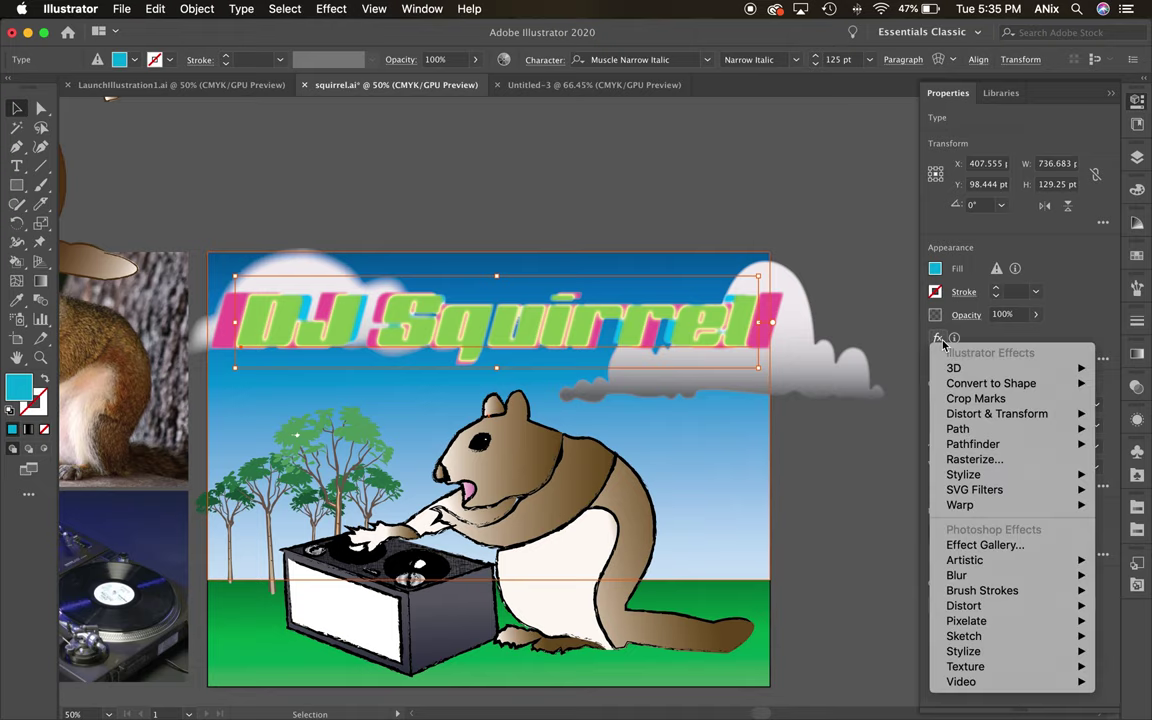
pyautogui.click(1019, 338)
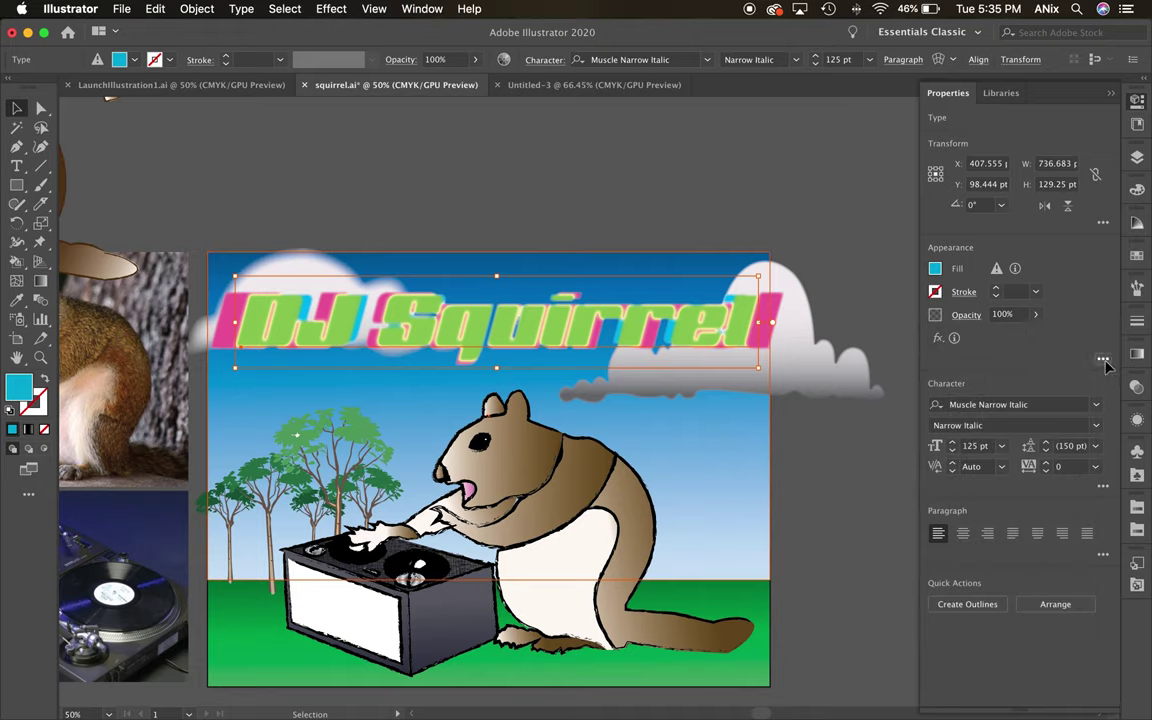
pyautogui.click(1104, 360)
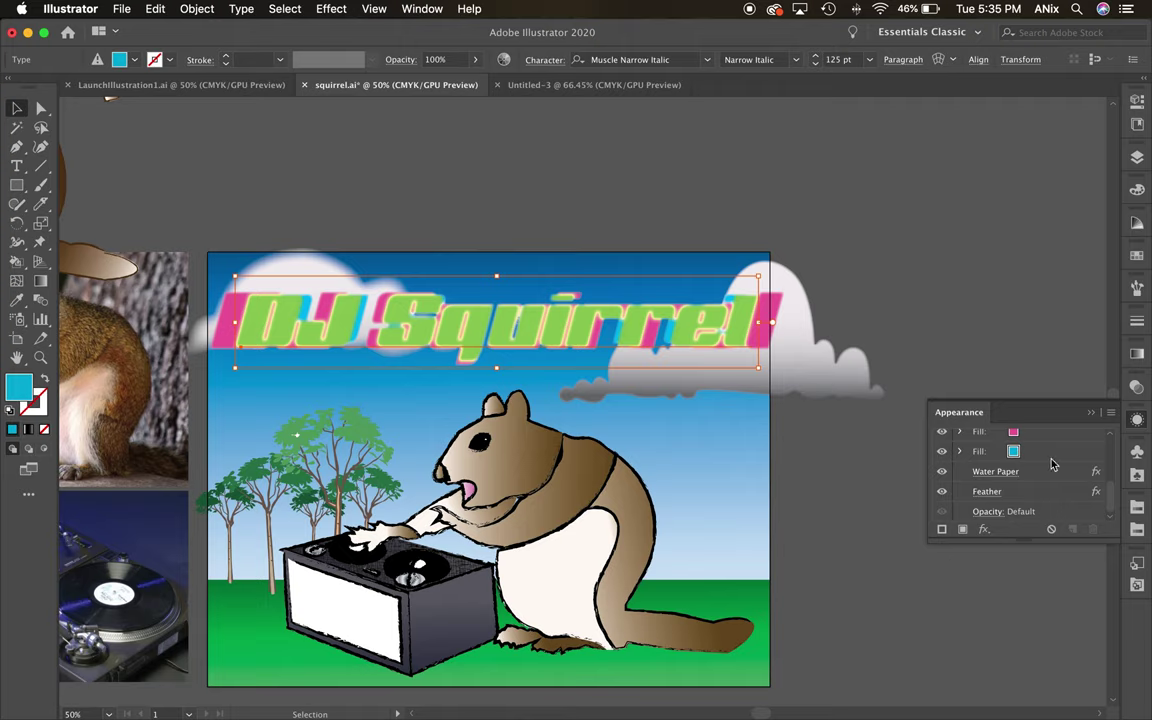
pyautogui.scroll(2, 1117, 481)
pyautogui.scroll(3, 1117, 481)
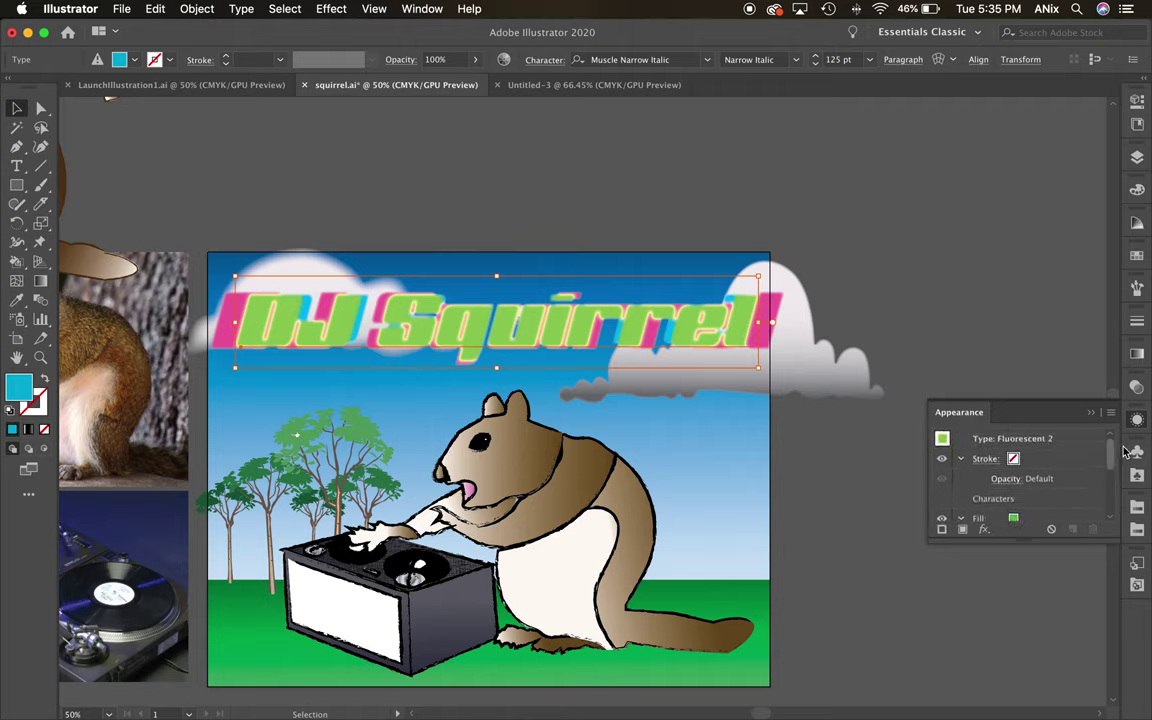
pyautogui.click(1014, 473)
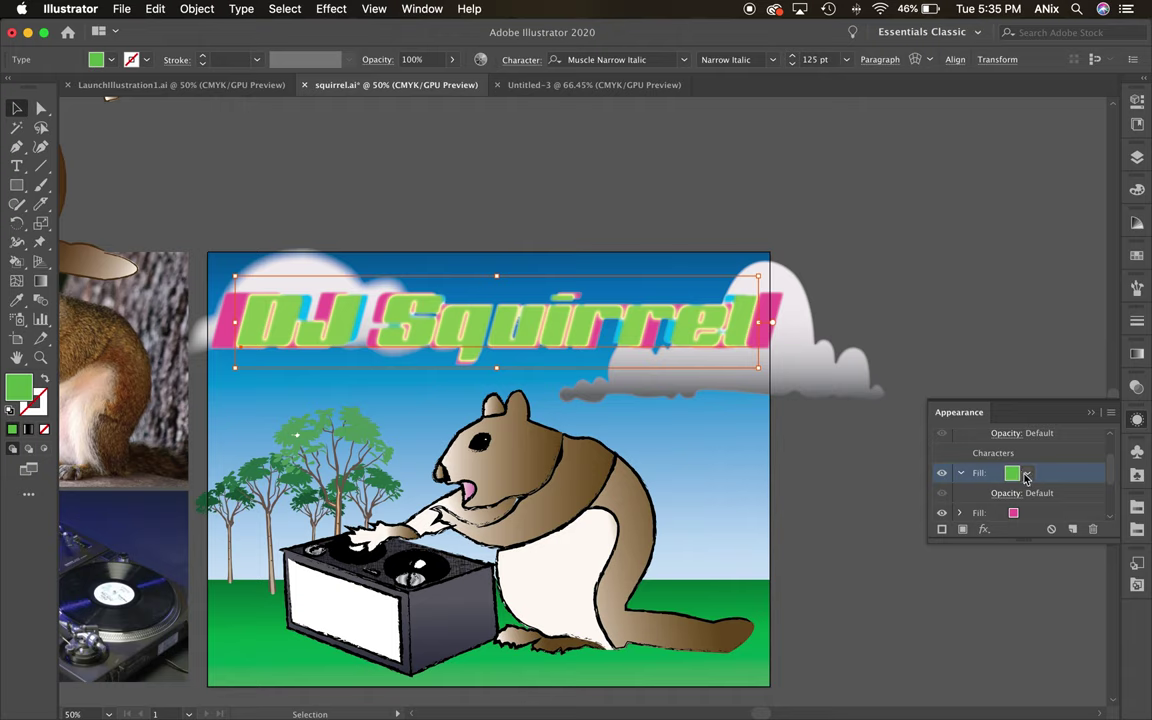
pyautogui.click(1014, 473)
pyautogui.click(913, 515)
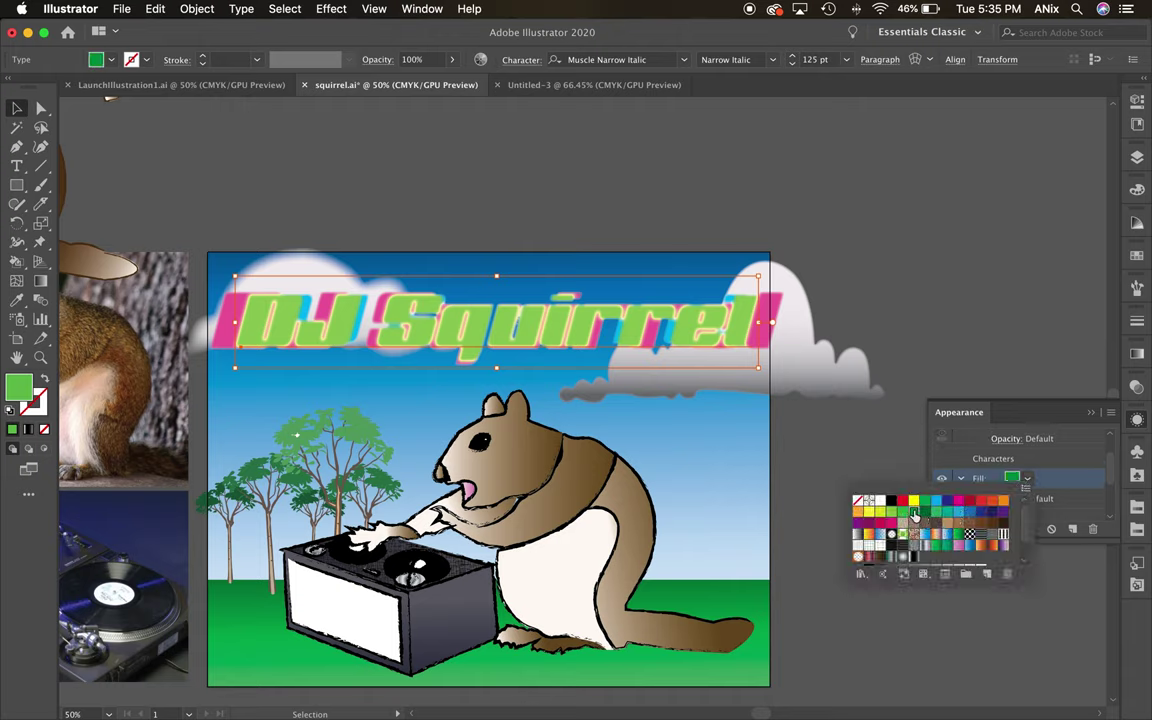
pyautogui.click(913, 515)
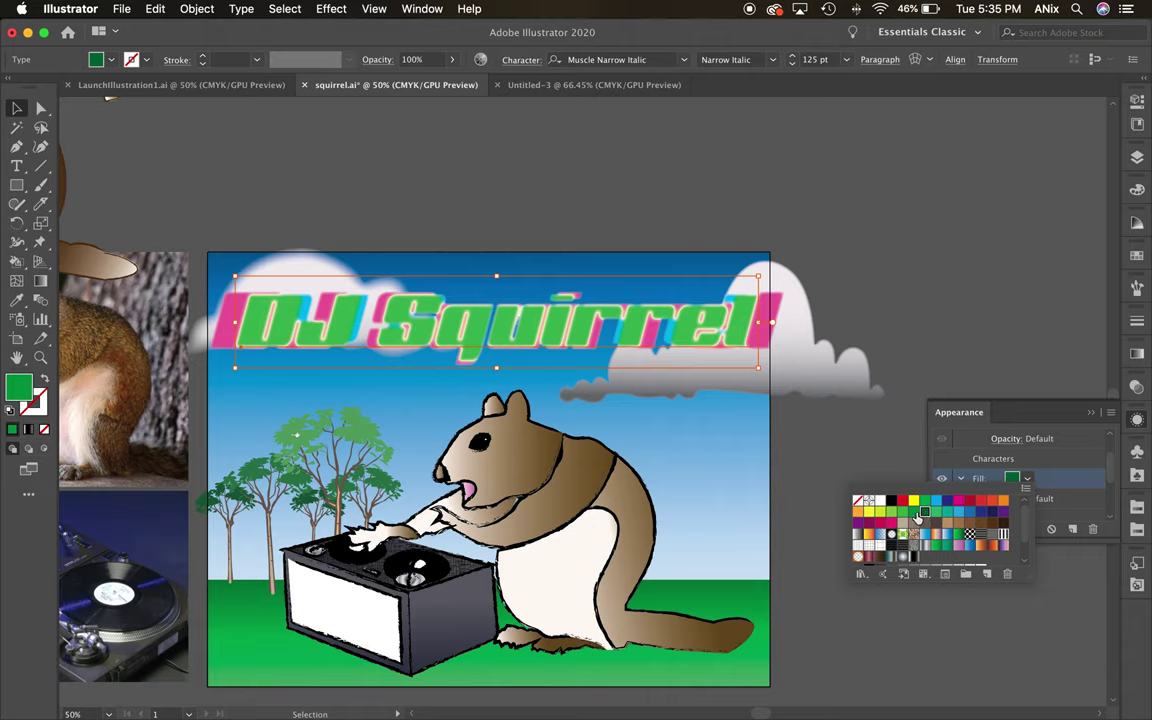
pyautogui.click(1040, 557)
# Change the title's pink fill to the stronger magenta swatch.
pyautogui.moveTo(1111, 474); pyautogui.dragTo(1111, 491)
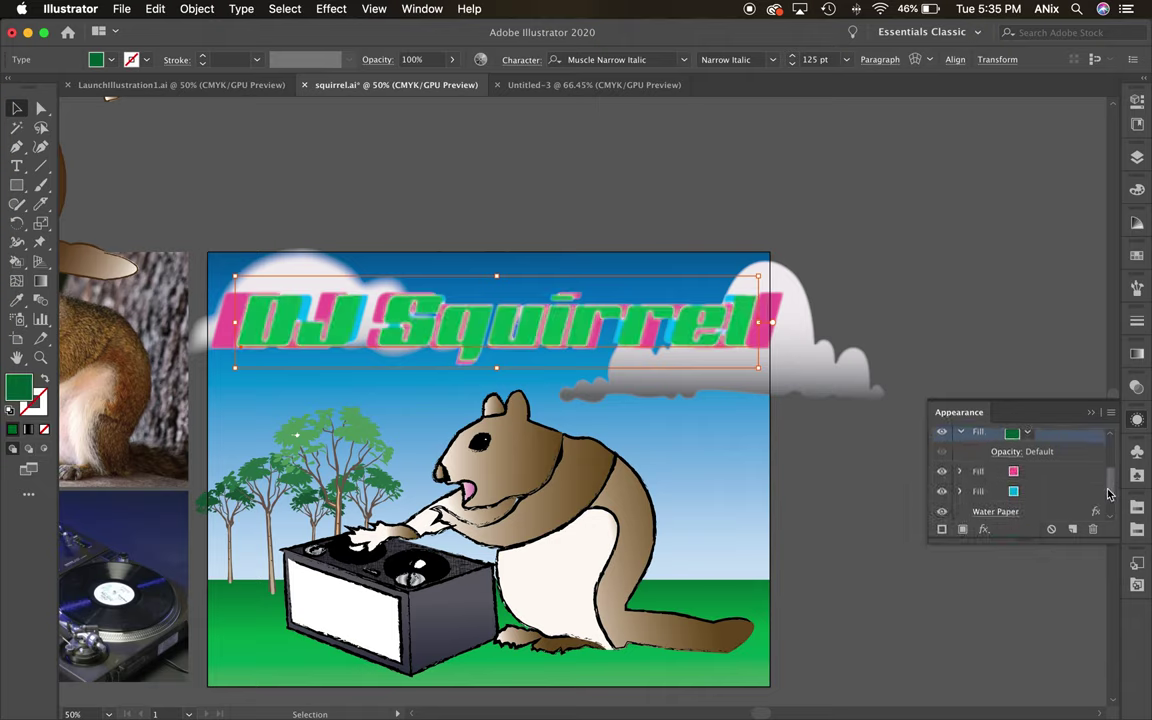
pyautogui.click(1013, 472)
pyautogui.click(1013, 472)
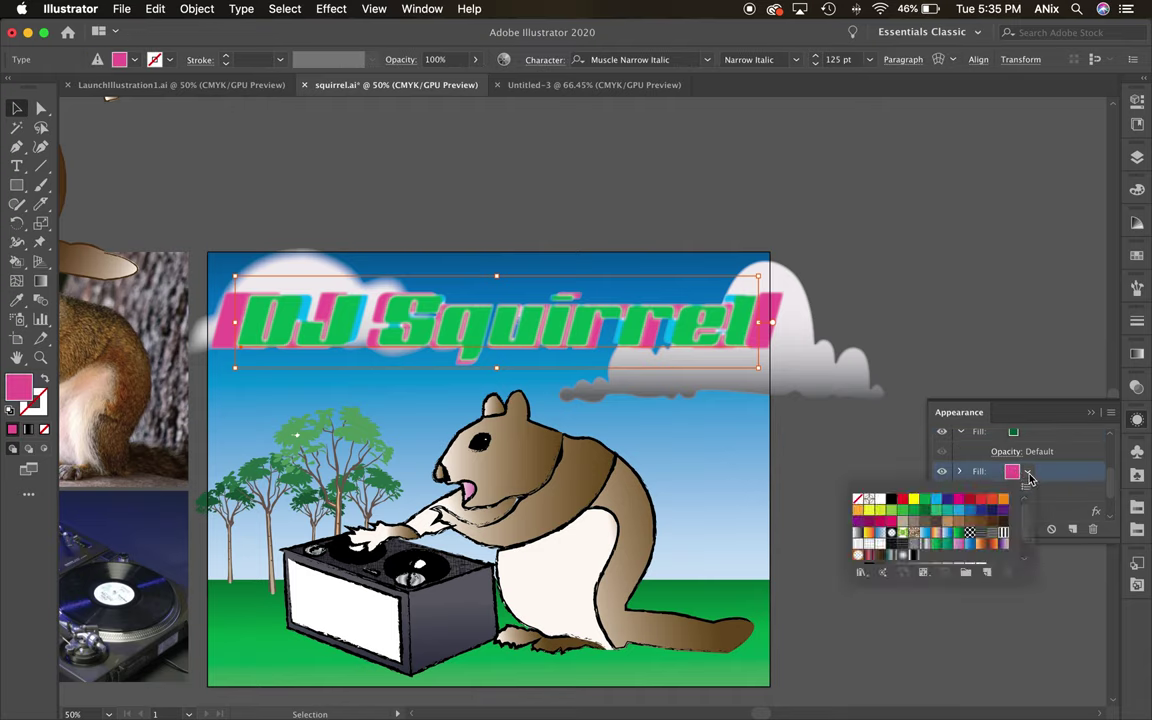
pyautogui.click(960, 499)
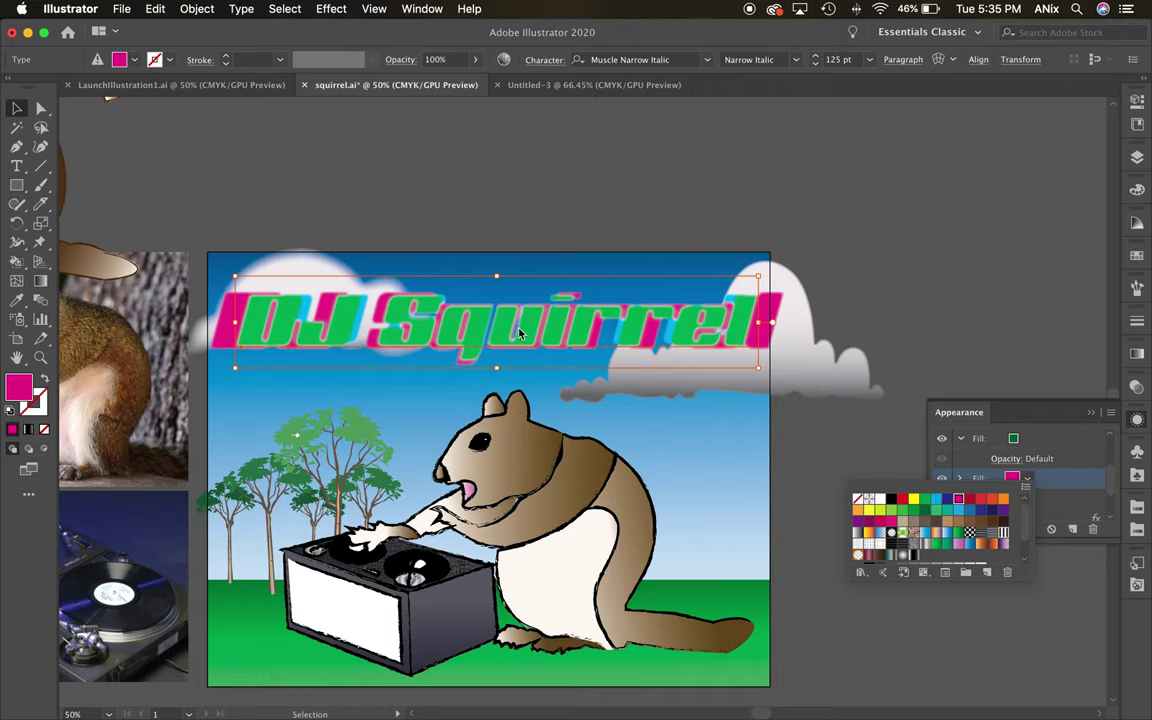
pyautogui.click(761, 278)
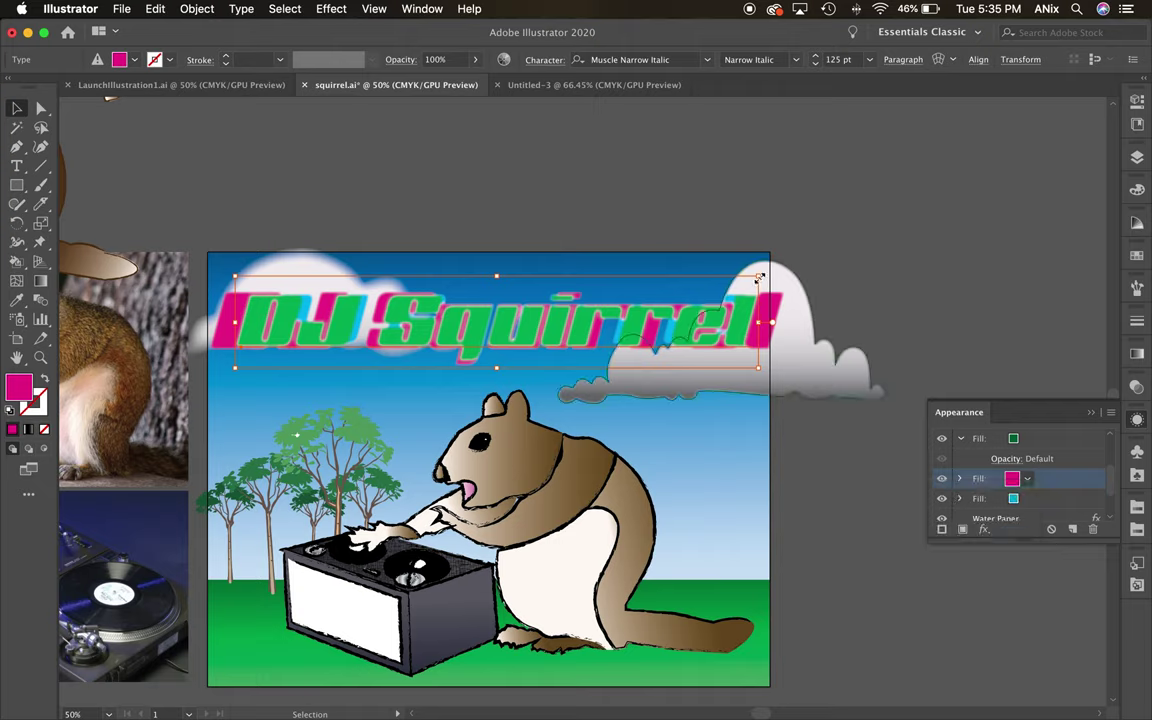
# Scale the title down to about 109 pt, move it up to the centre of the upper sky, and deselect it.
pyautogui.moveTo(760, 273); pyautogui.dragTo(740, 290)
pyautogui.moveTo(681, 351); pyautogui.dragTo(771, 303)
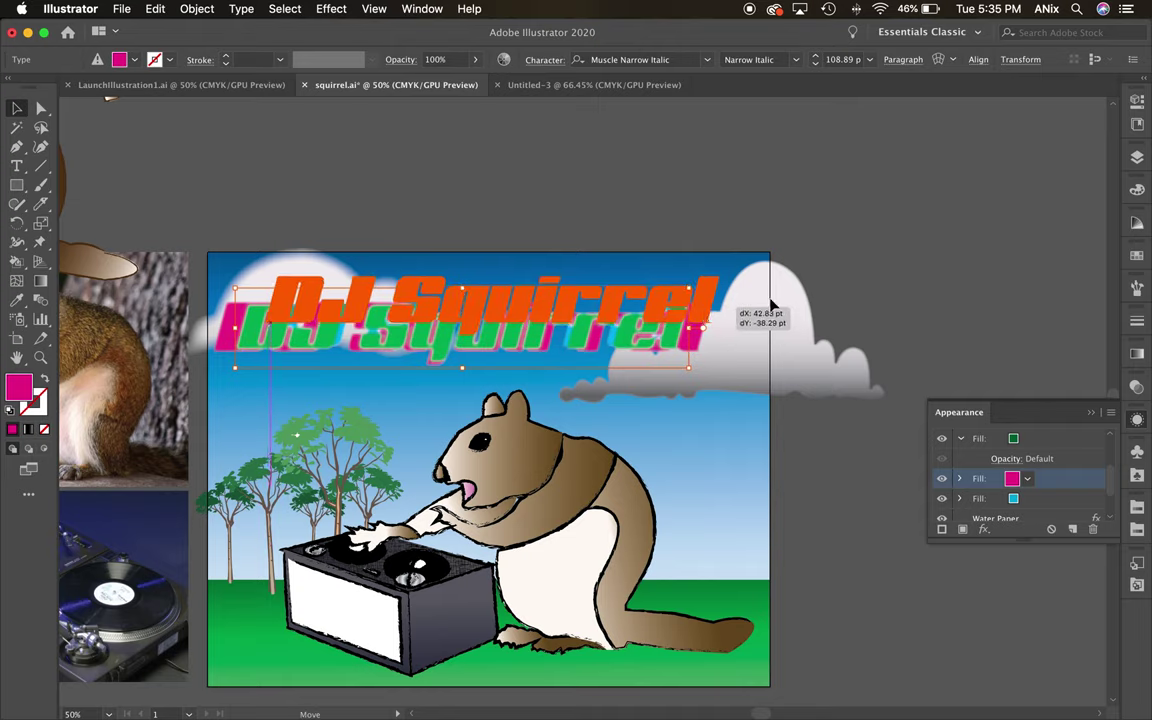
pyautogui.click(970, 247)
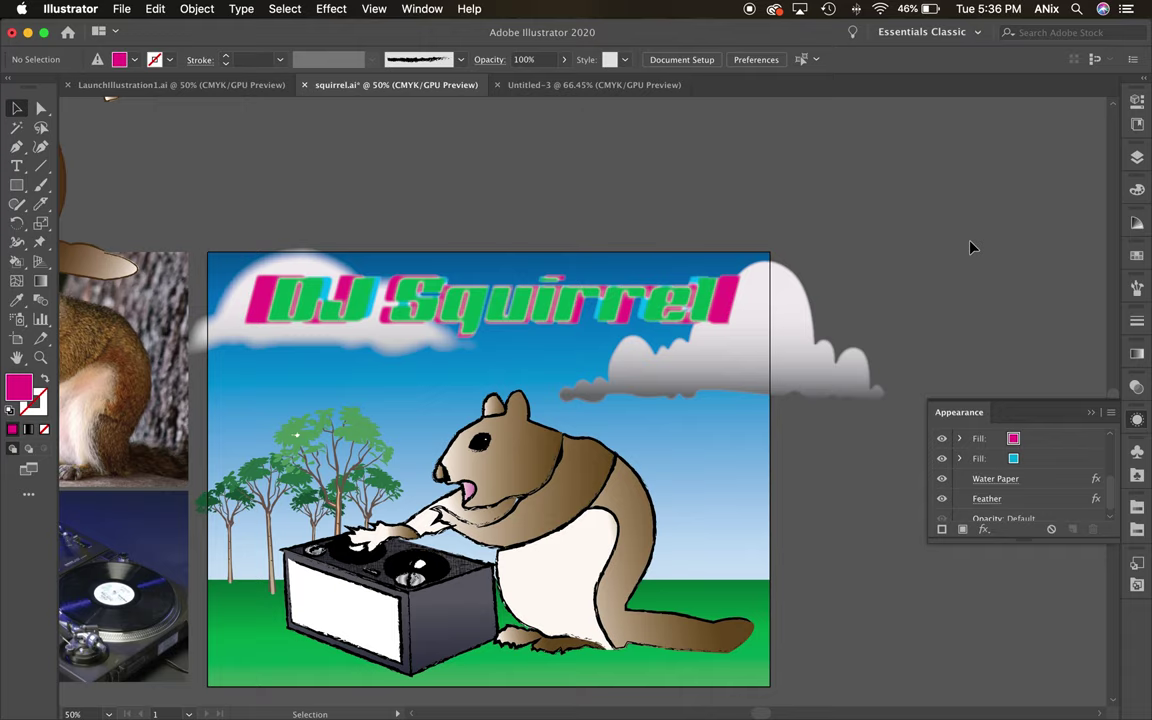
# Set the print scaling to Fit to Page and shift the artwork on the page to about X 23.09 pt, Y 16.89 pt.
pyautogui.click(118, 9)
pyautogui.click(138, 404)
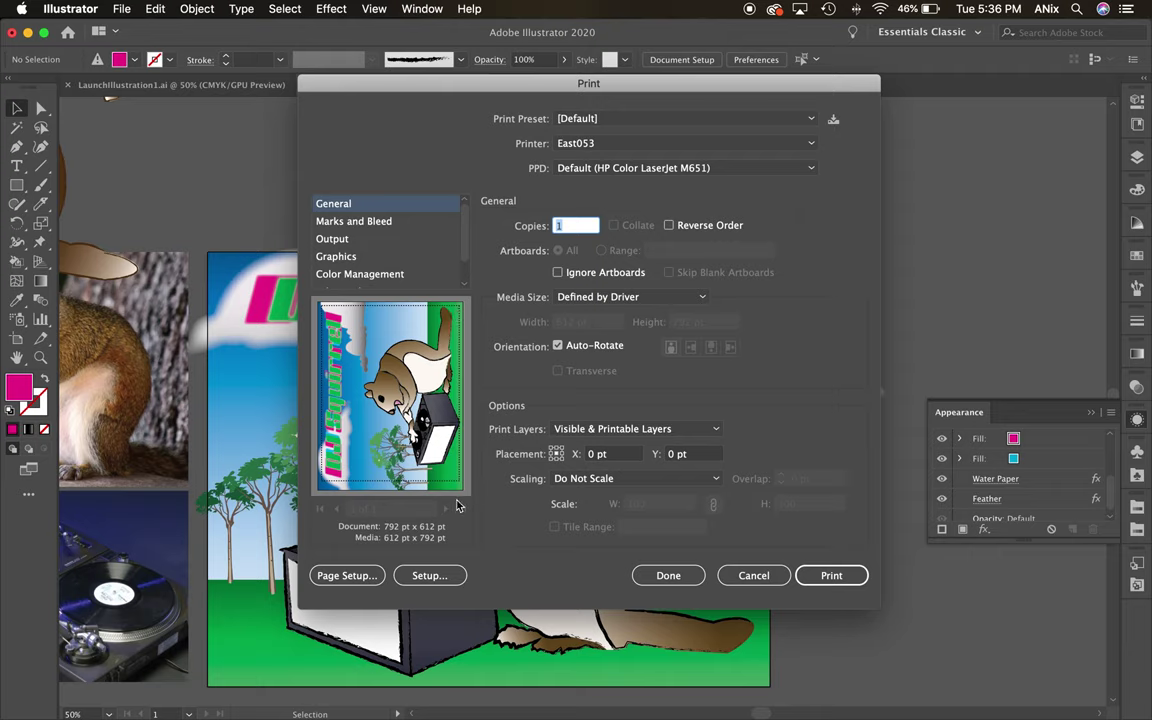
pyautogui.click(600, 480)
pyautogui.click(591, 531)
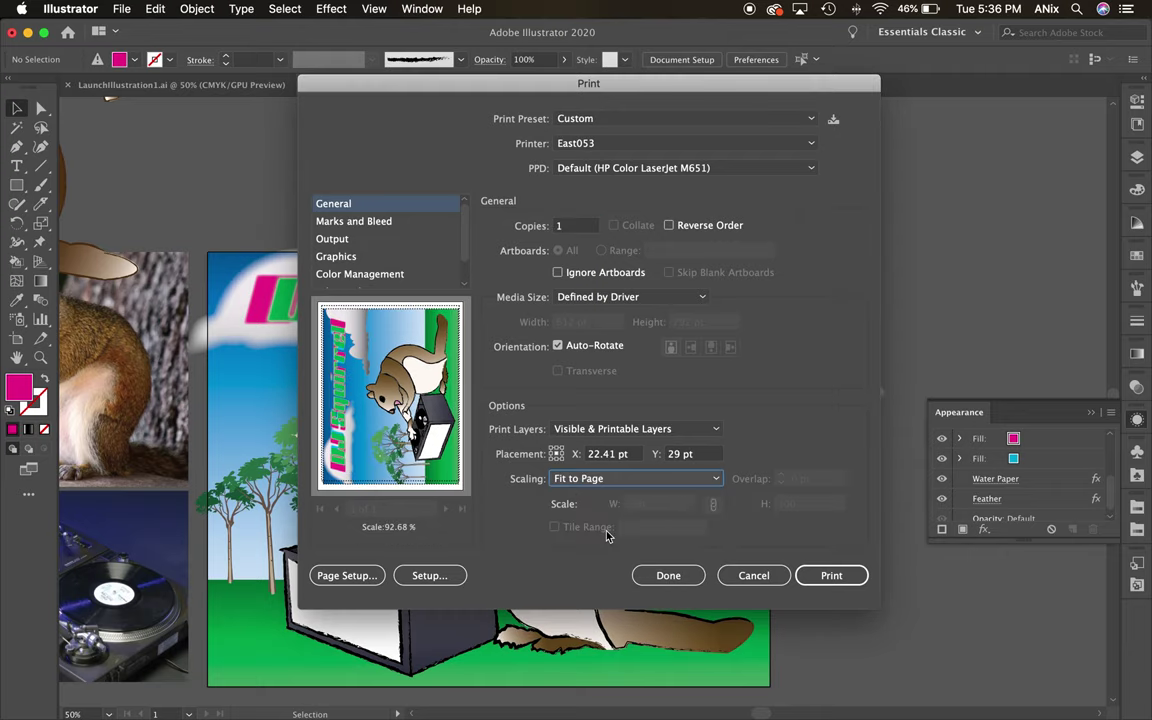
pyautogui.moveTo(402, 447); pyautogui.dragTo(402, 444)
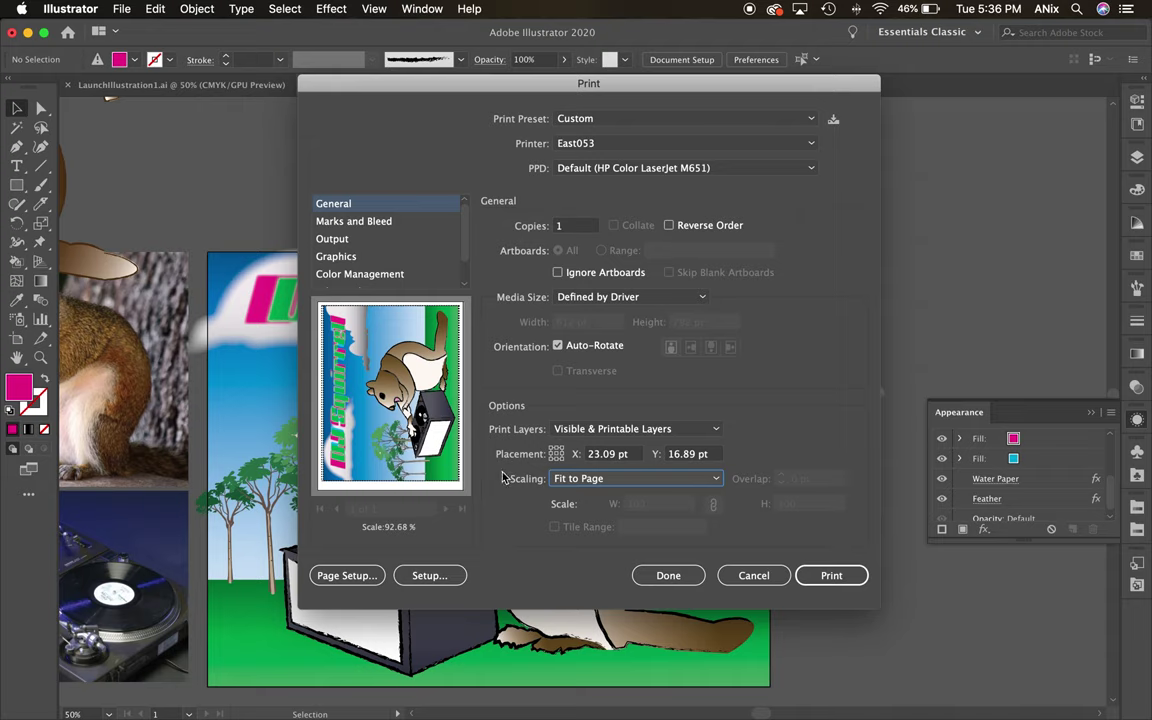
# Check the available printers without changing the choice, and keep the print settings without printing.
pyautogui.click(595, 145)
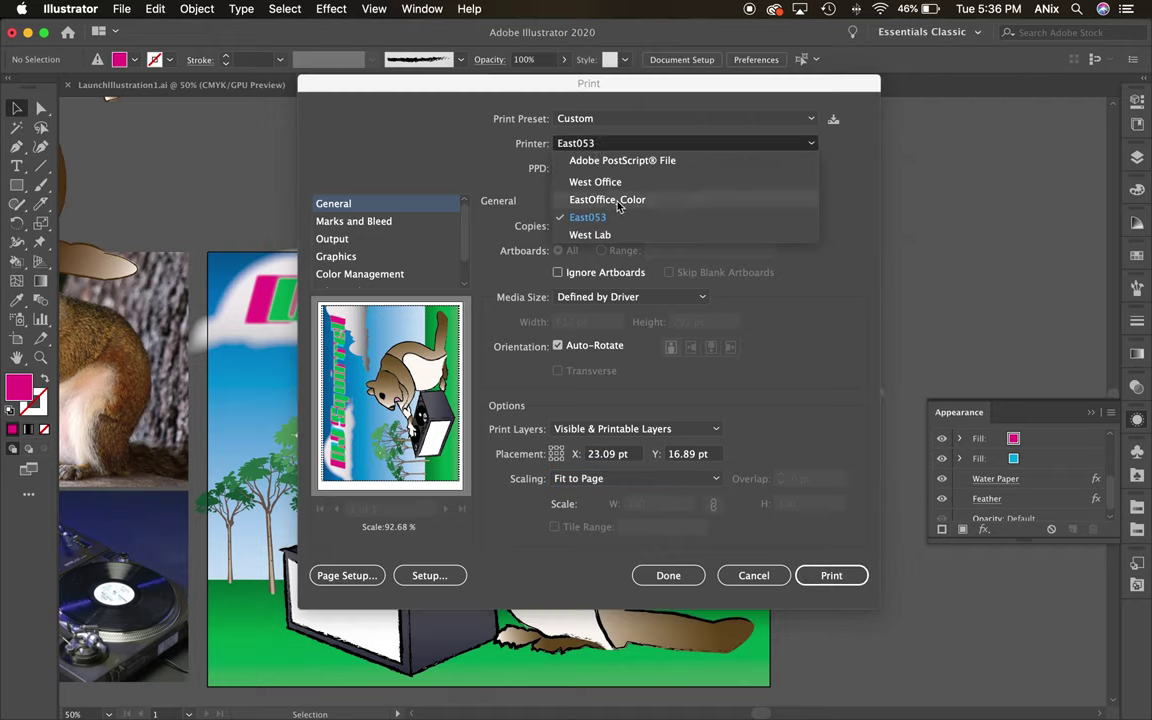
pyautogui.click(787, 614)
pyautogui.click(668, 576)
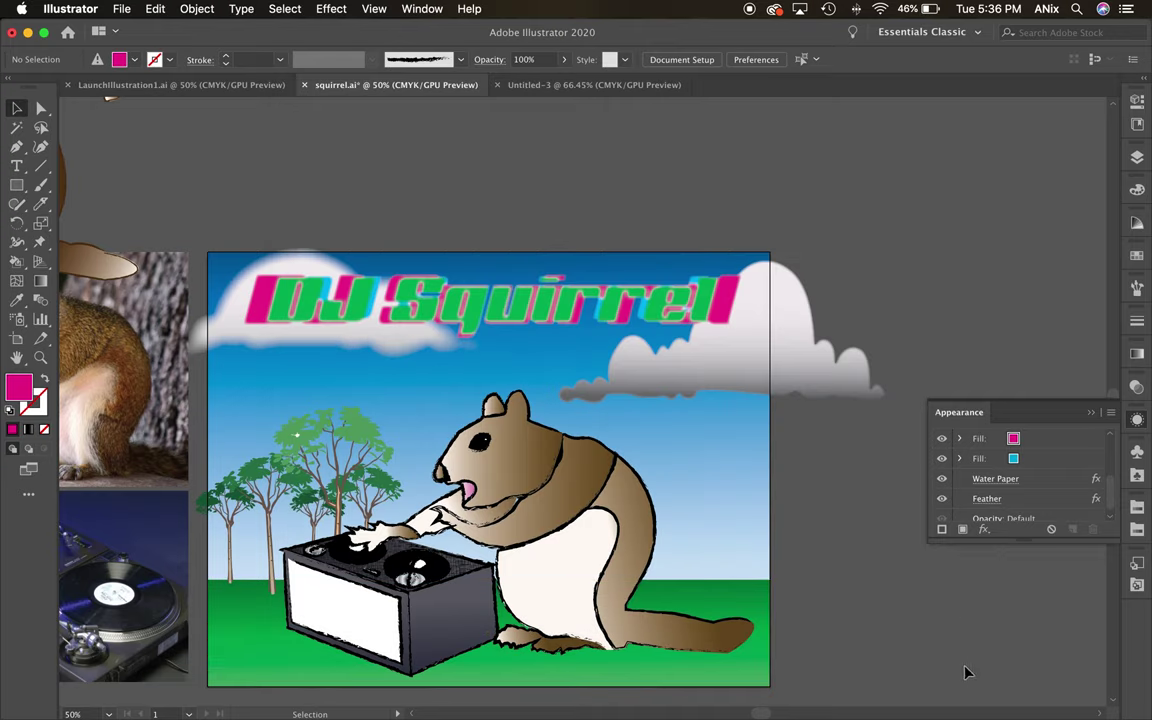